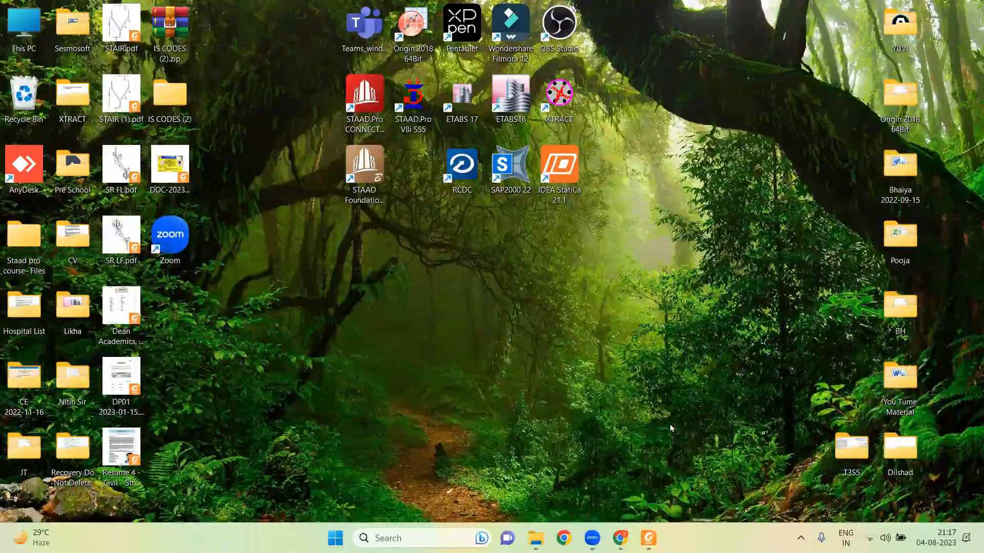
Open the RCC G+9 9.15pm model in STAAD.Pro V8i, review its load cases and load envelopes, and close the program.
double_click(416, 108)
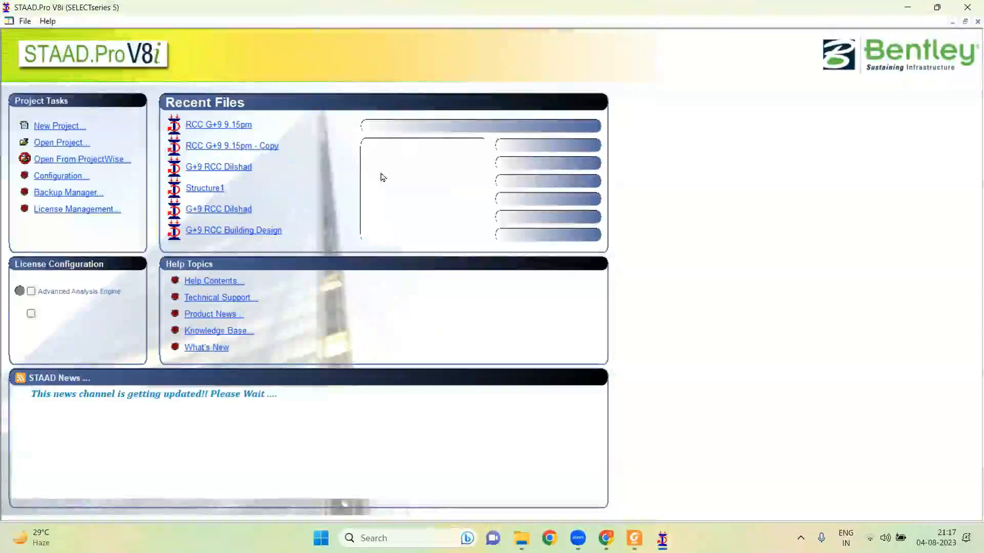
click(219, 125)
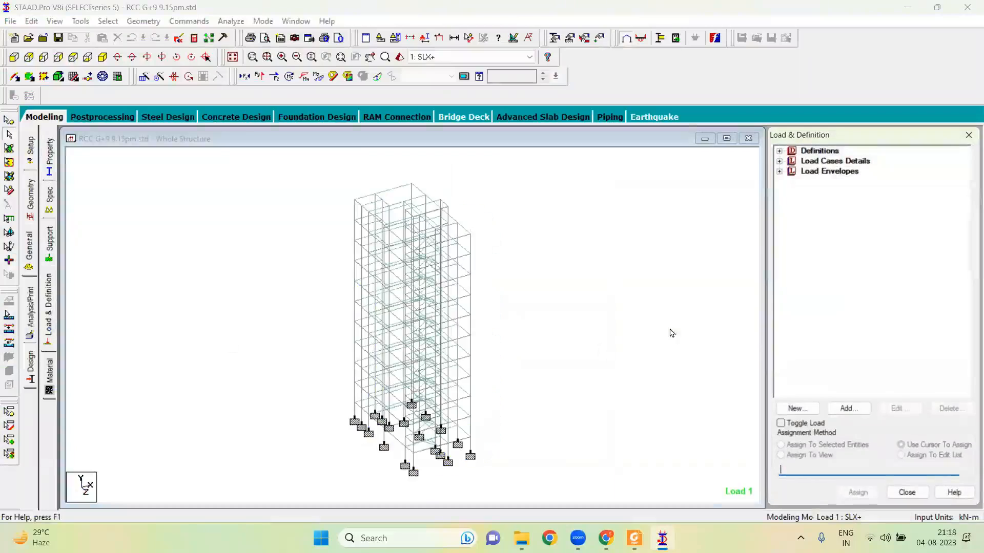
click(779, 160)
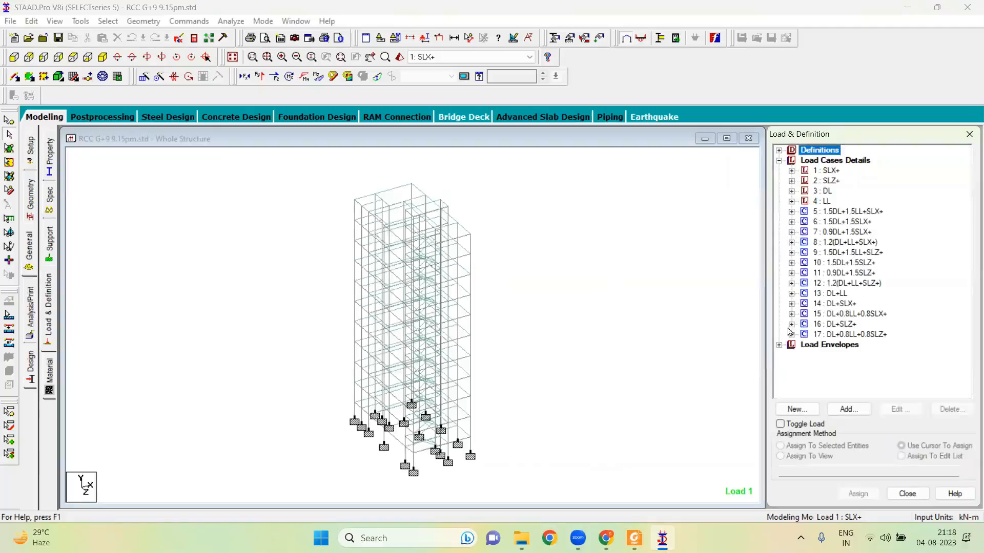
click(780, 344)
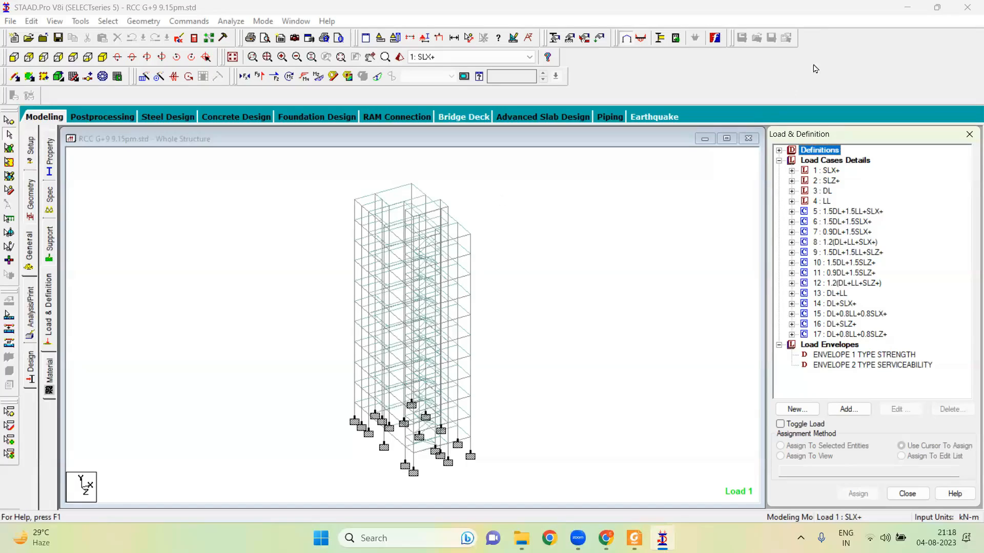
click(963, 10)
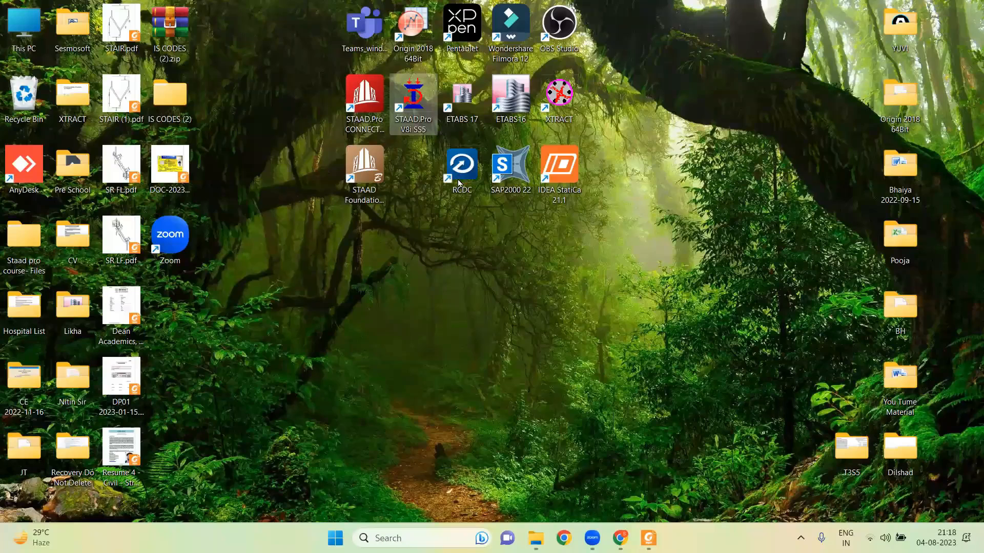
Reposition the RCDC desktop shortcut beside its neighbours, launch RCDC and accept the STAAD Advanced Concrete Design license.
drag(463, 165, 431, 181)
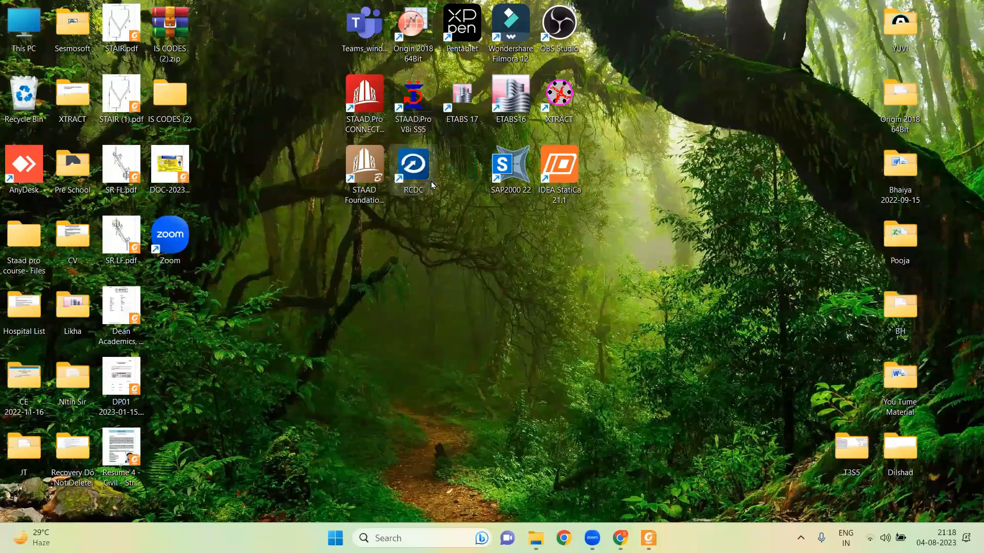
right_click(410, 163)
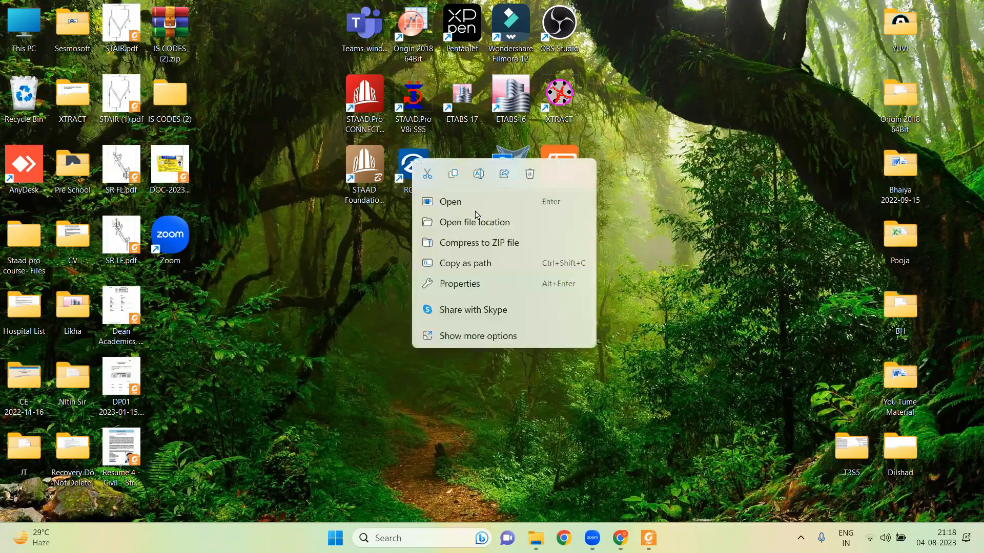
click(467, 210)
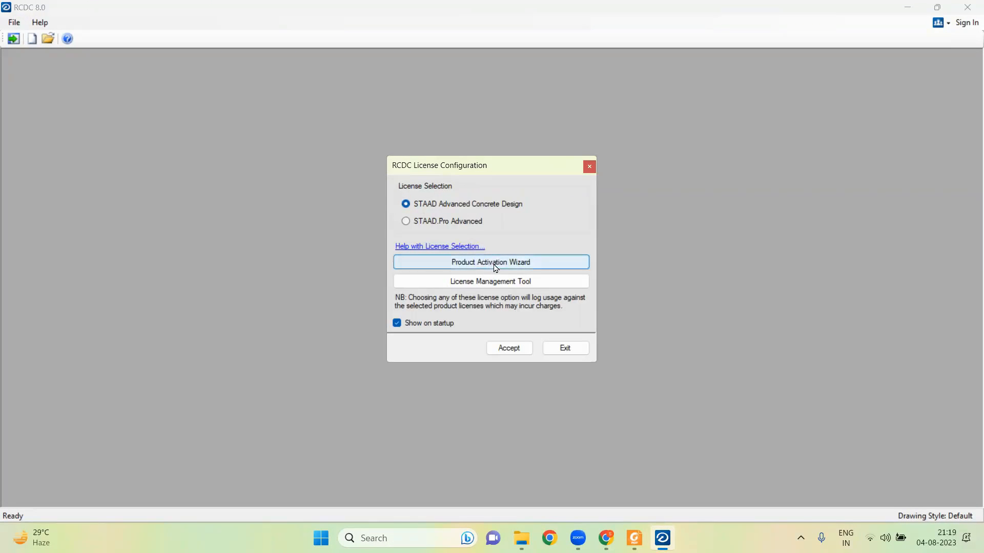
click(510, 348)
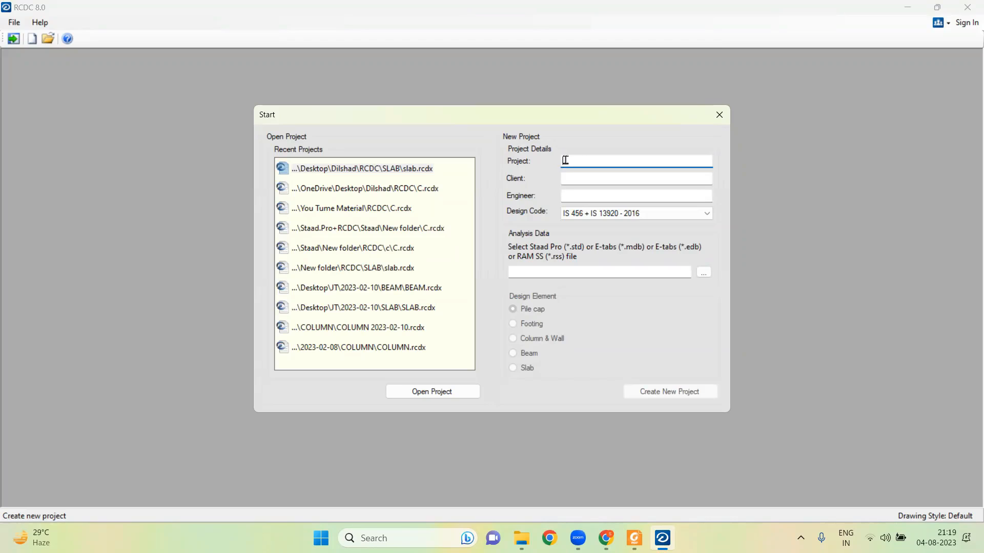
Fill in the new project details with project G+9 Slab, client xy and engineer 123.
text(G)
text(+9 Slab)
click(589, 178)
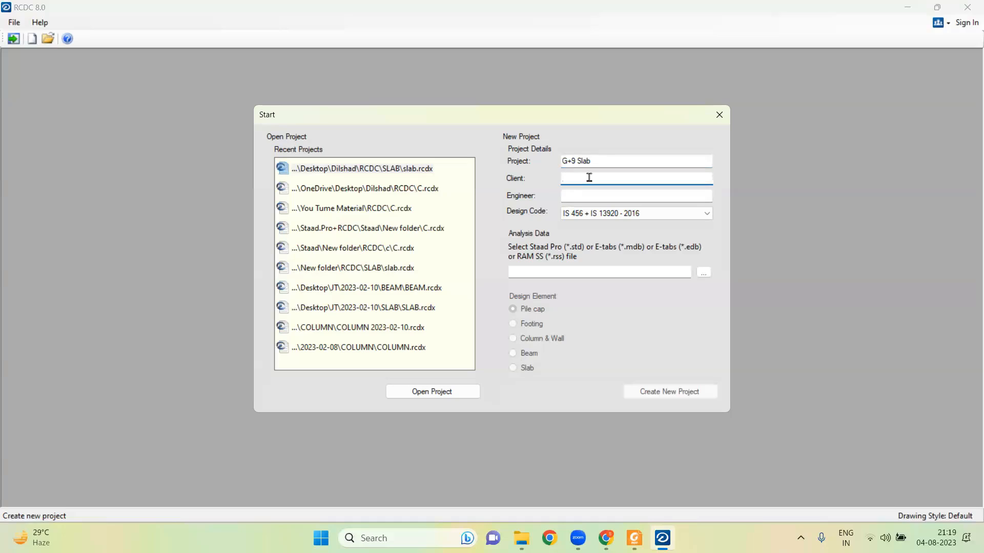
text(xy)
key(Tab)
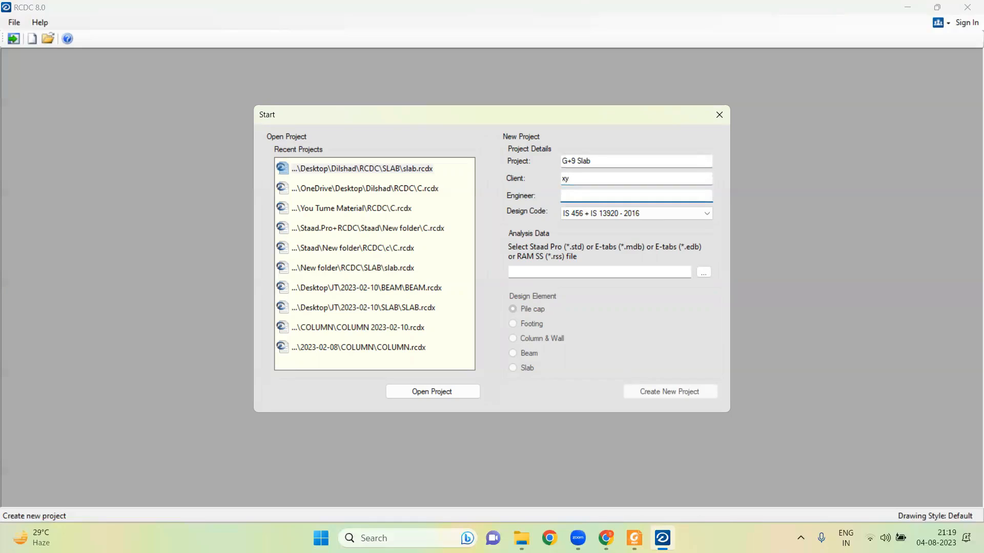
text(123)
Load RCC G+9 9.15pm.std from the T3S5 Staad folder as the project's analysis data.
click(706, 274)
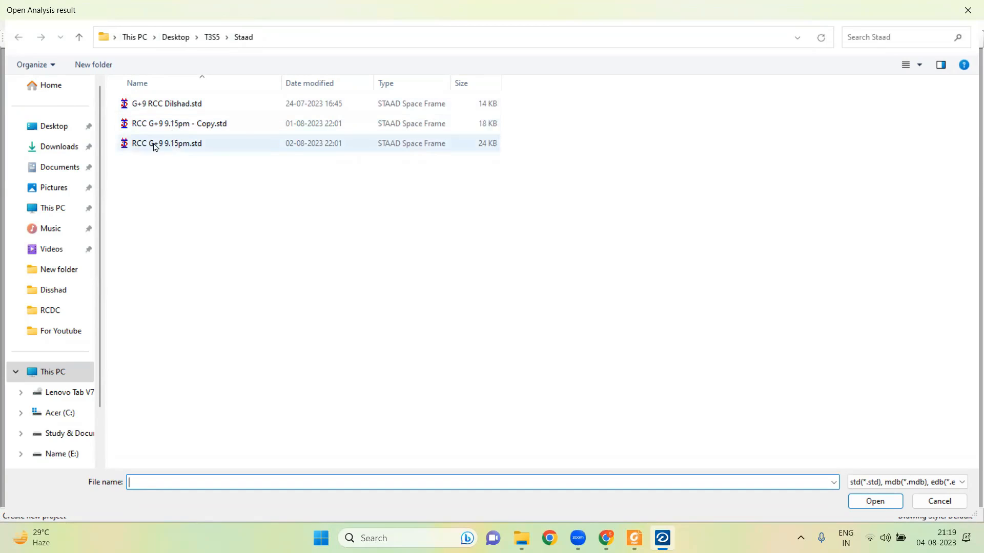
click(181, 147)
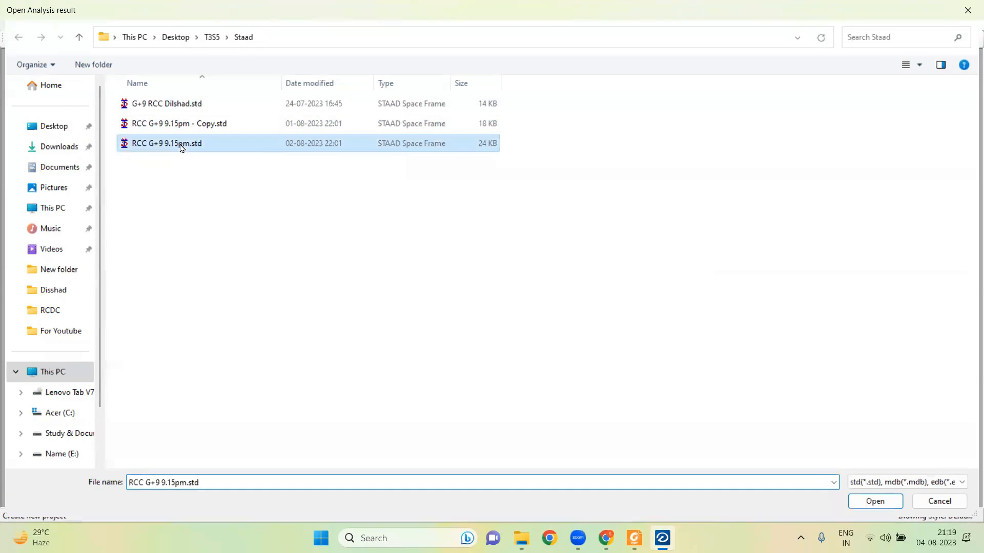
click(882, 503)
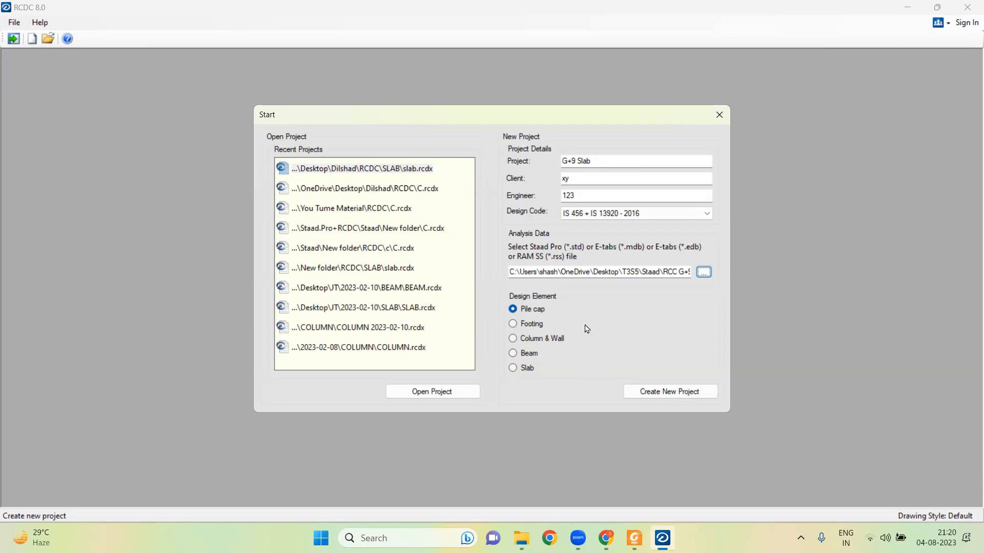
Choose Slab as the design element and select the 3m level for design.
click(513, 369)
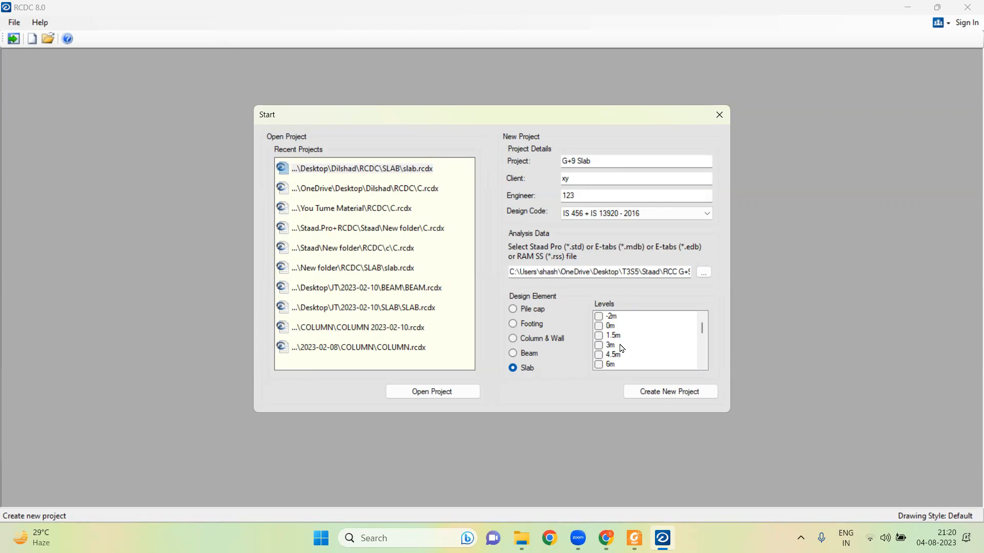
click(606, 346)
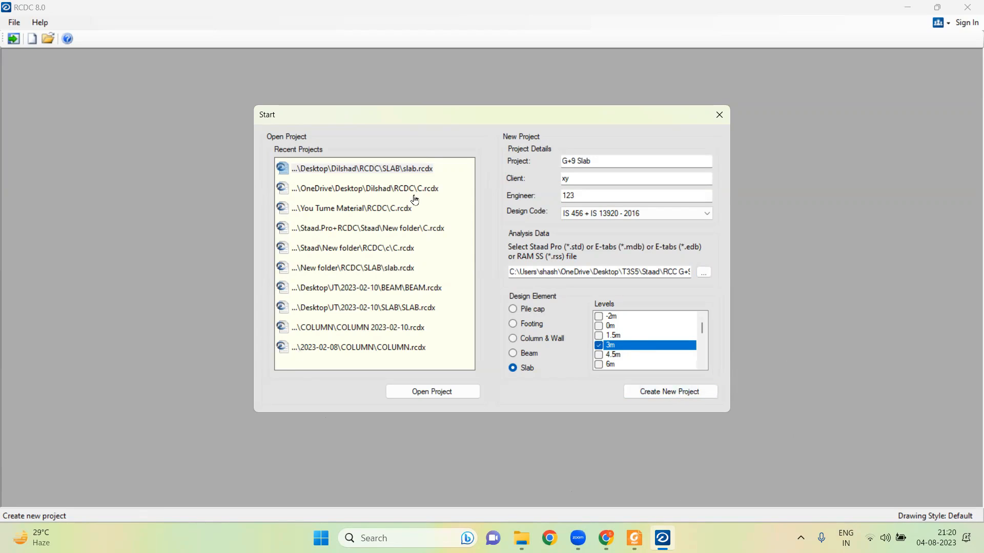
click(603, 364)
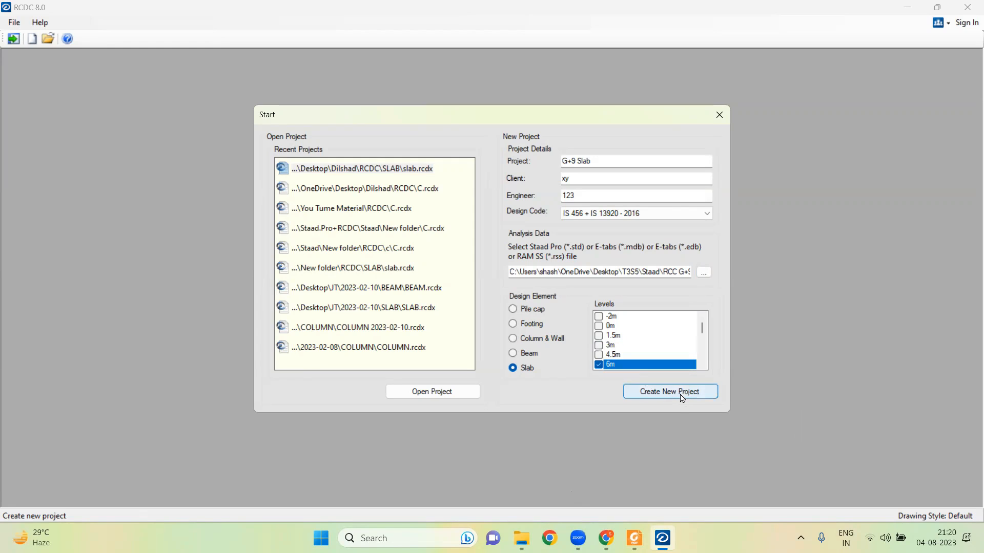
click(598, 346)
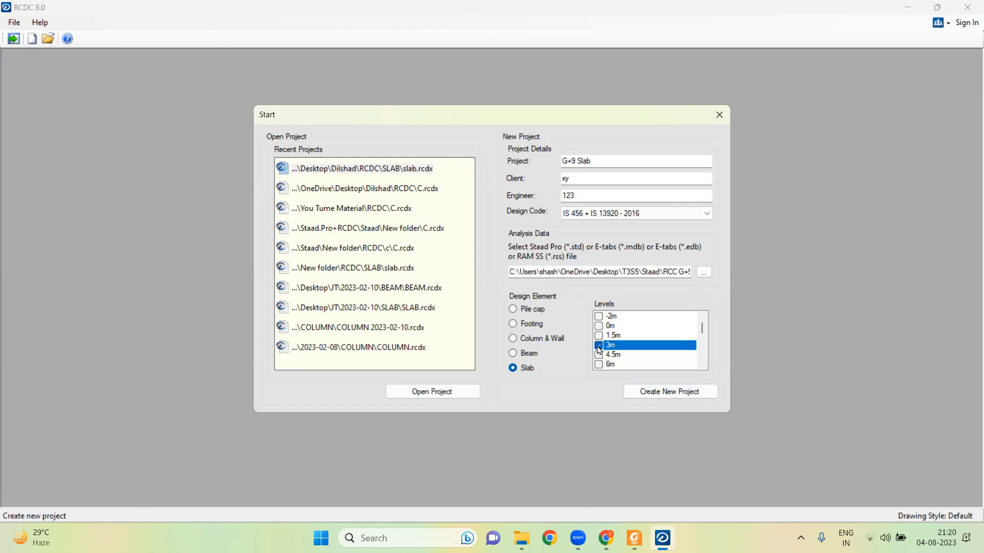
Extend the project name to G+9 Slab 3m and create the new project.
click(599, 162)
text(3m)
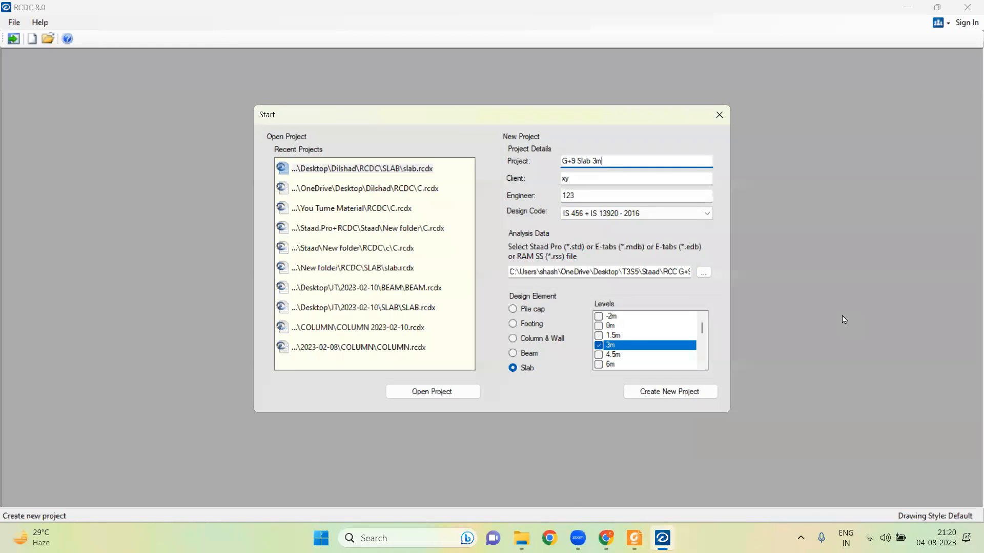
click(670, 393)
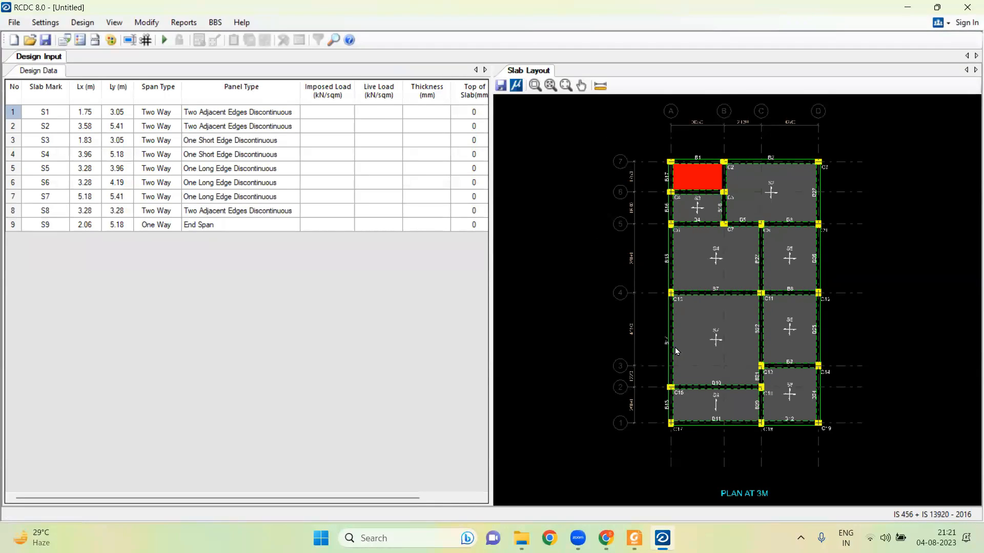
Examine the slab layout plan at the 3 m level and highlight slab S2.
scroll(789, 263, up, 1)
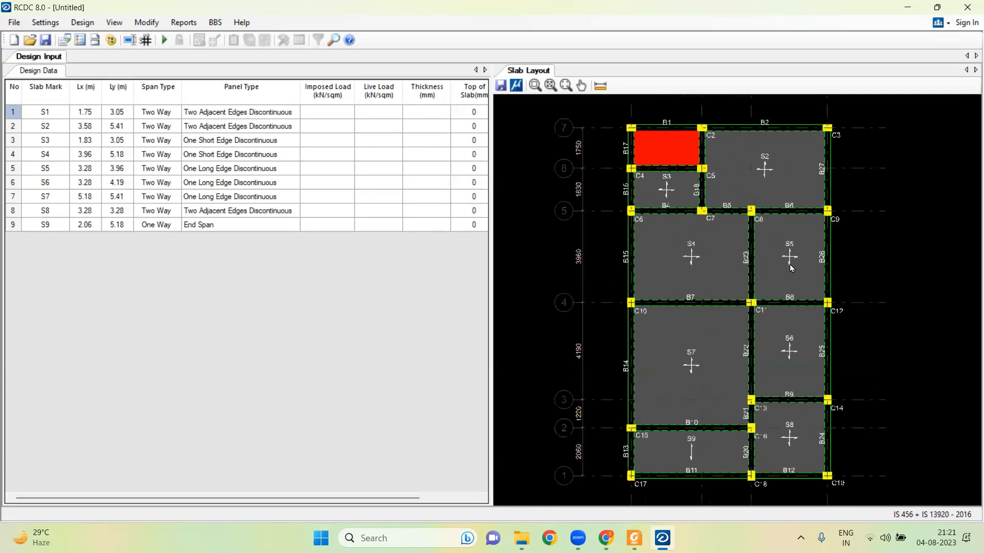
scroll(789, 265, down, 2)
scroll(769, 192, up, 2)
click(765, 176)
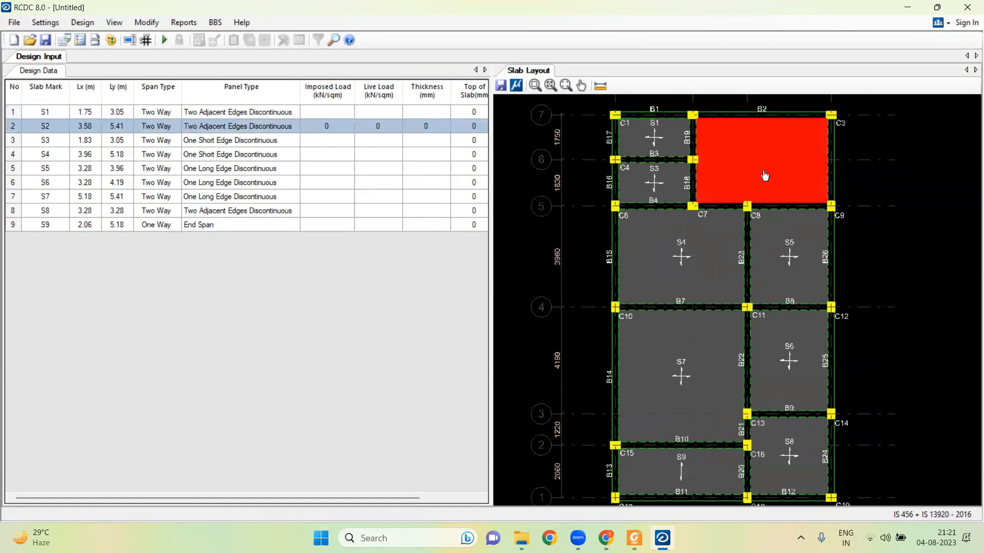
middle_drag(764, 175, 788, 163)
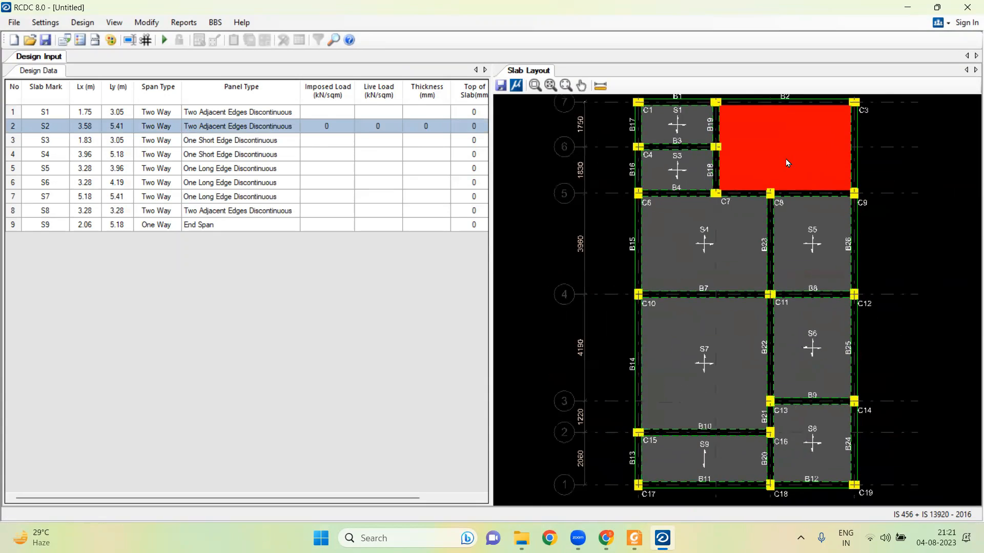
scroll(786, 162, down, 3)
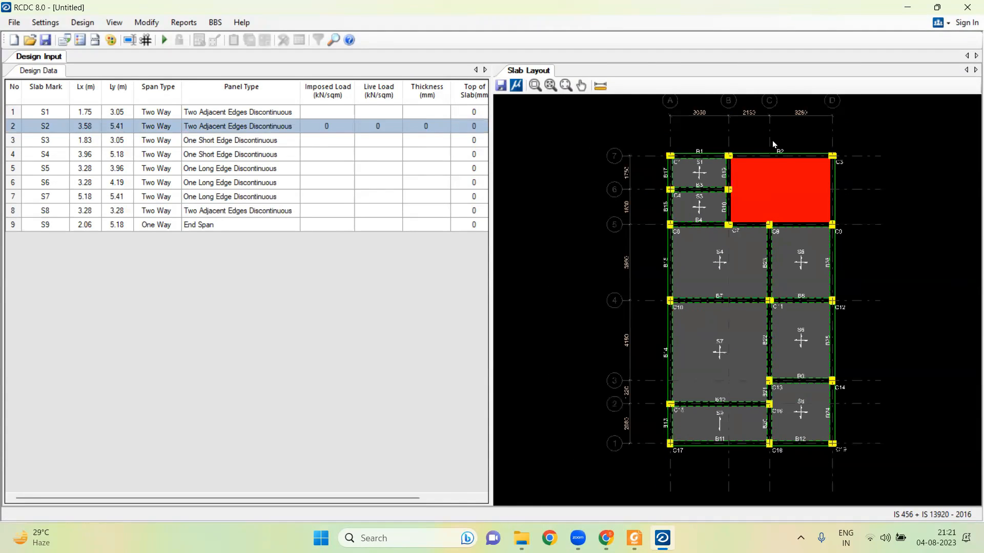
middle_drag(742, 136, 742, 150)
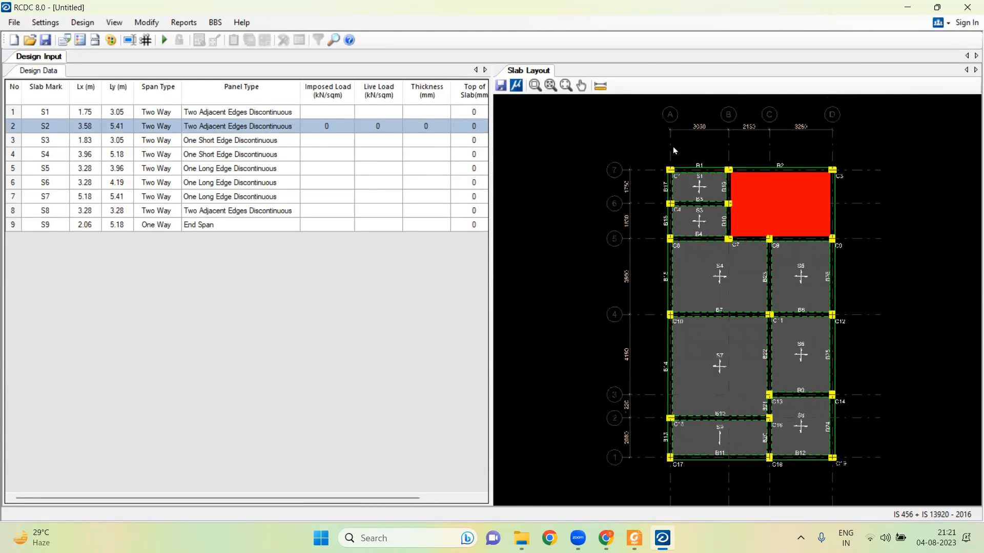
Export the slab layout drawing as a DXF file named Slab Layout into the T3S5 > RCDC > Slab folder.
click(501, 90)
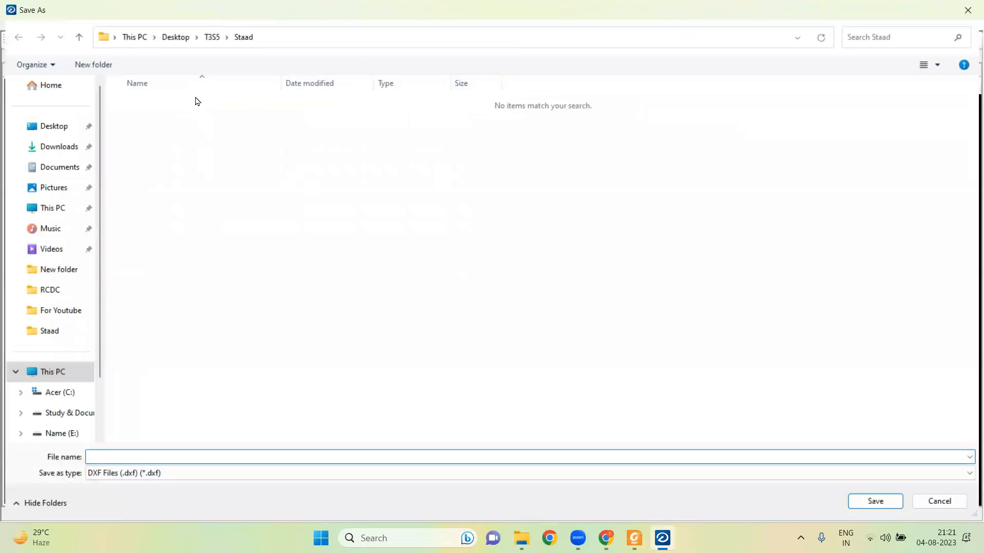
click(212, 38)
double_click(154, 168)
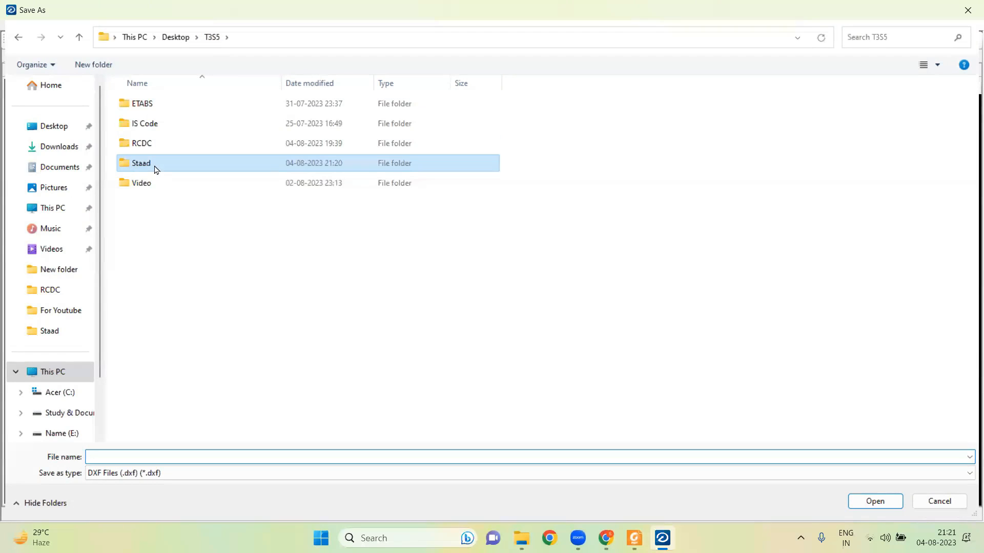
key(alt+Left)
double_click(140, 144)
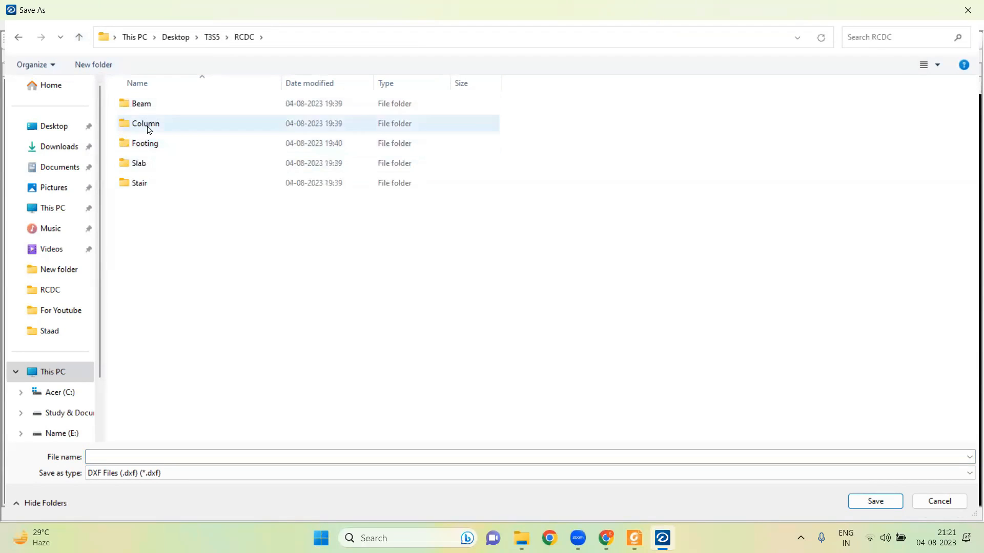
double_click(145, 167)
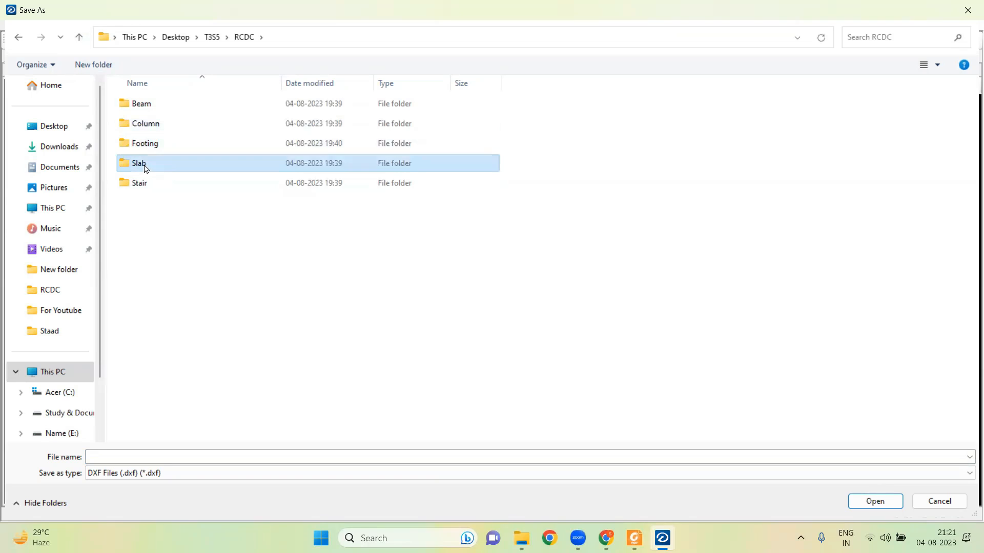
click(152, 455)
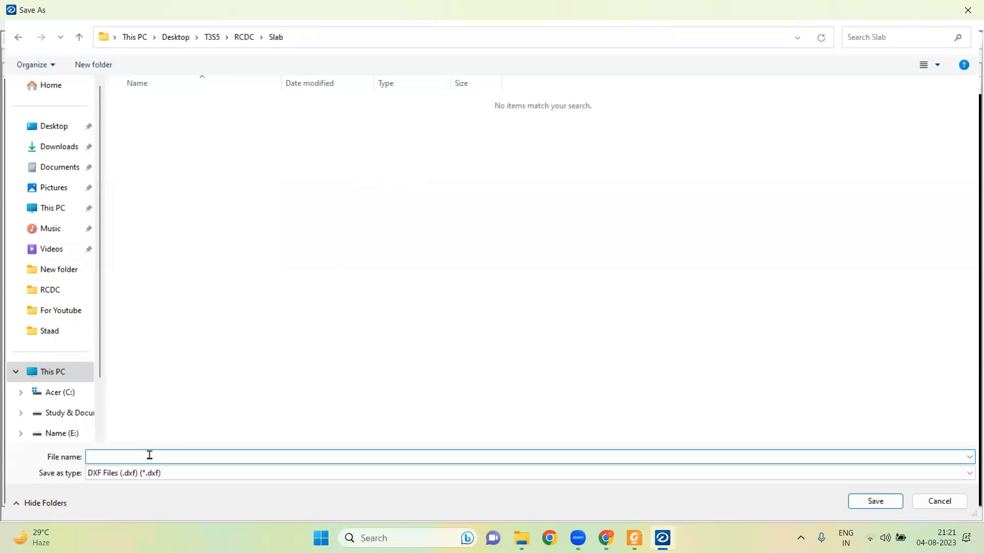
text(Slab Layout)
click(881, 503)
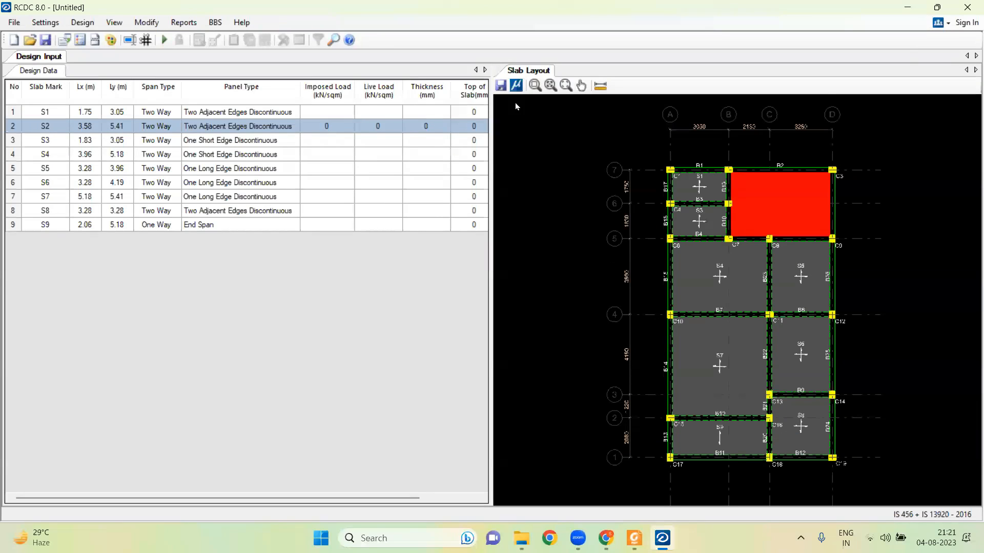
Switch to File Explorer, browse to T3S5 > RCDC > Slab and try to open Slab Layout.dxf in AutoCAD.
click(906, 4)
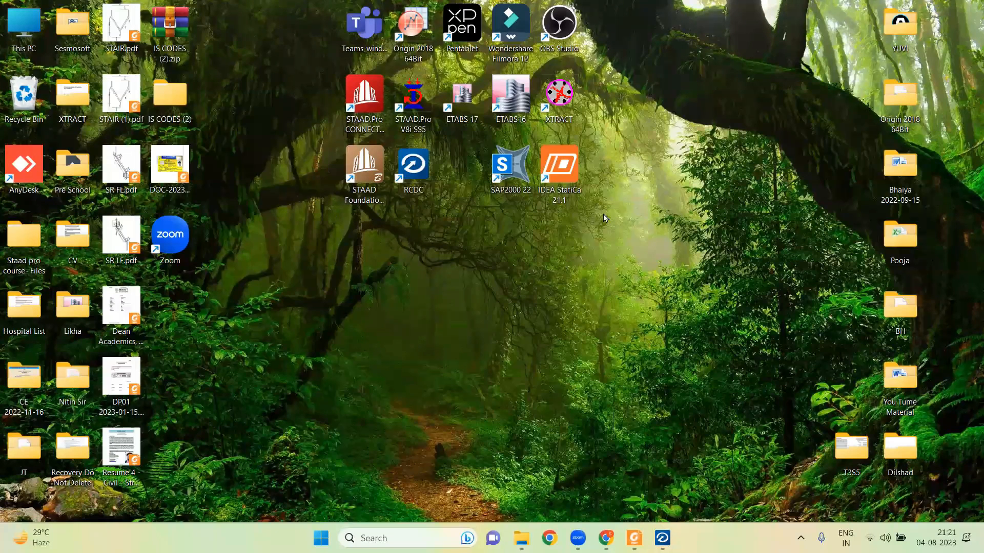
double_click(846, 451)
click(731, 12)
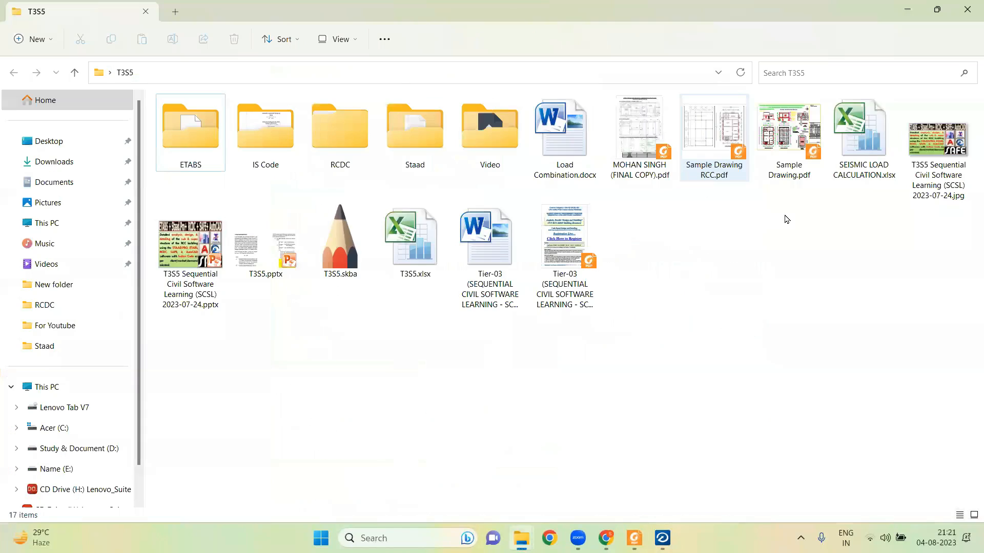
double_click(339, 128)
double_click(188, 186)
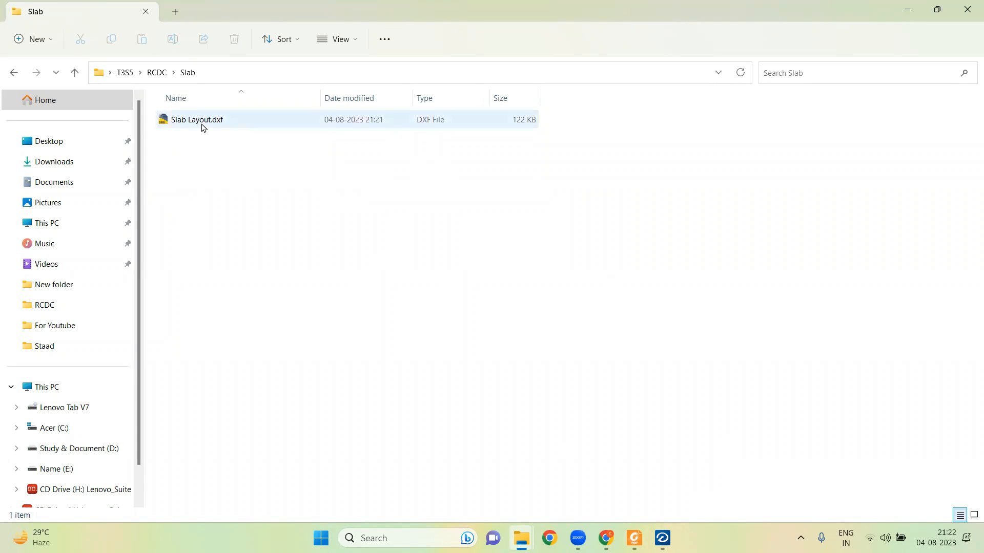
click(199, 124)
double_click(200, 124)
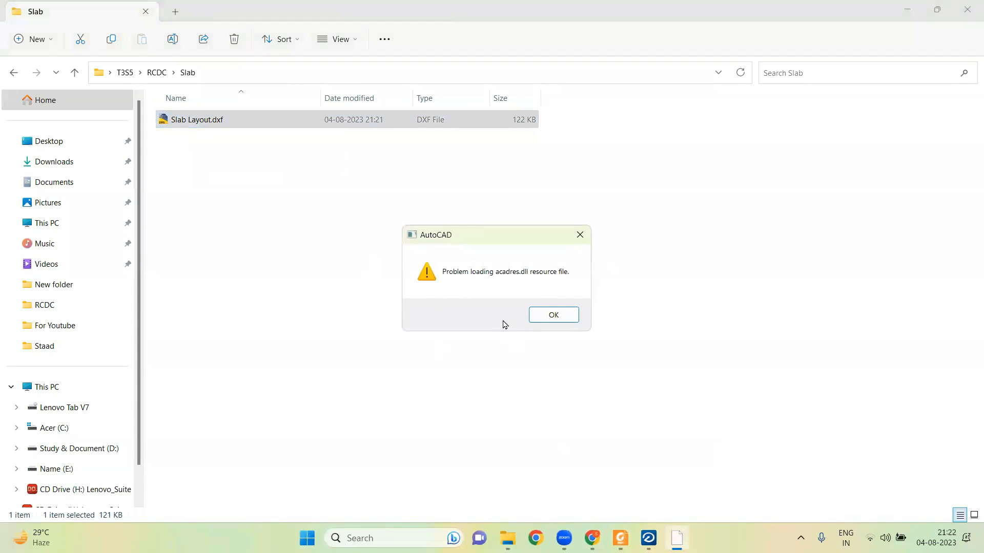
Dismiss the AutoCAD error, return to RCDC and highlight slab S4 in the slab layout.
click(553, 315)
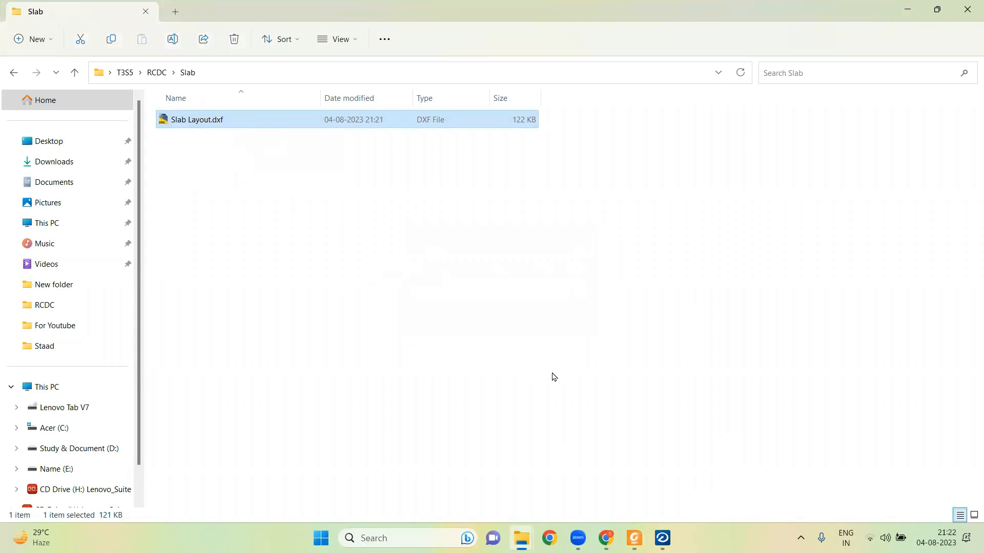
click(662, 538)
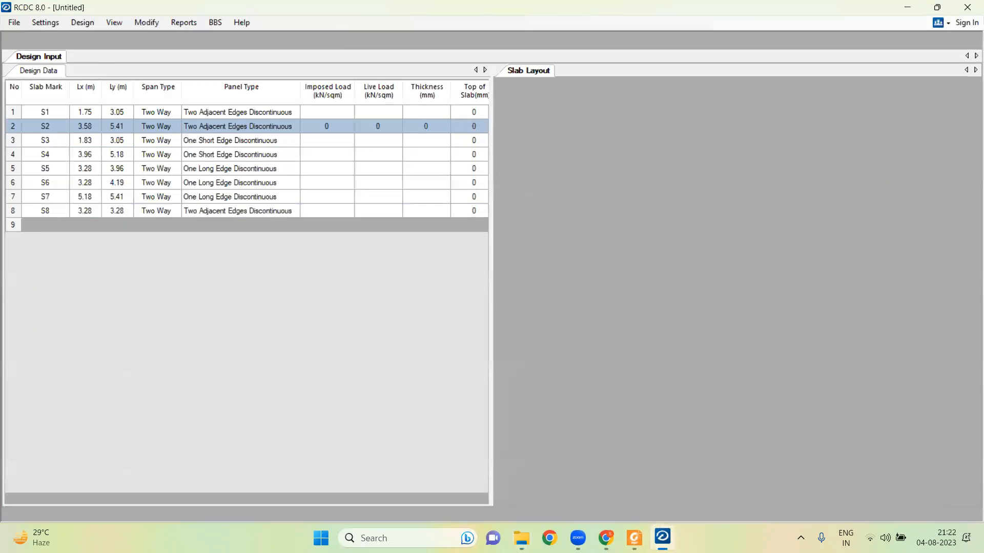
scroll(757, 304, up, 2)
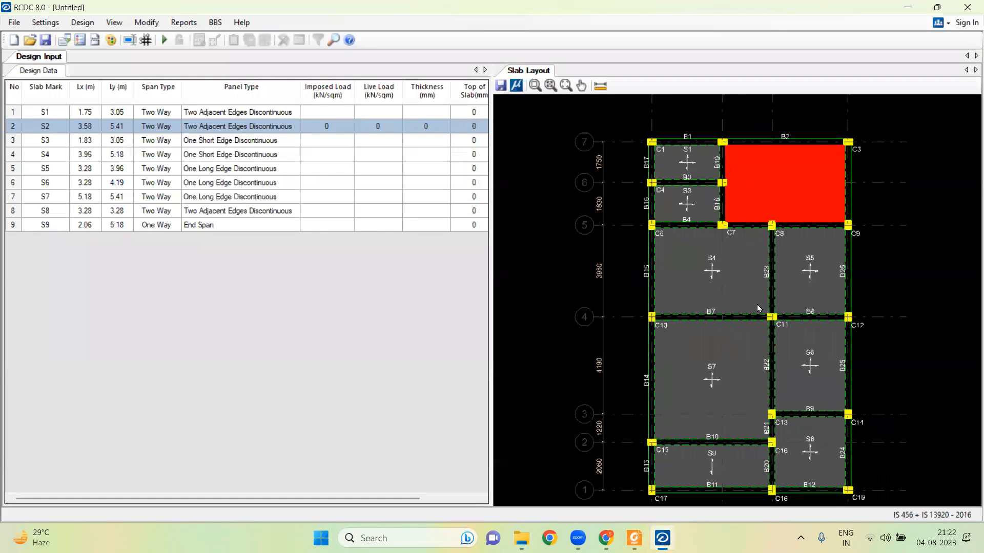
scroll(736, 233, up, 1)
click(736, 232)
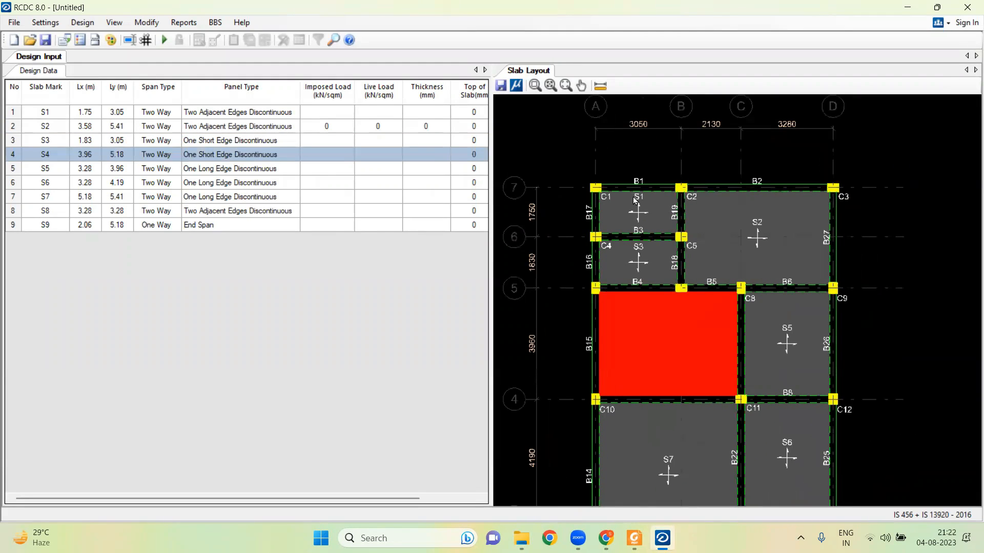
Examine the slab layout plan from grid 7 down to grid 1, including grid spacings, beams, columns and slab span directions.
middle_drag(713, 323, 723, 251)
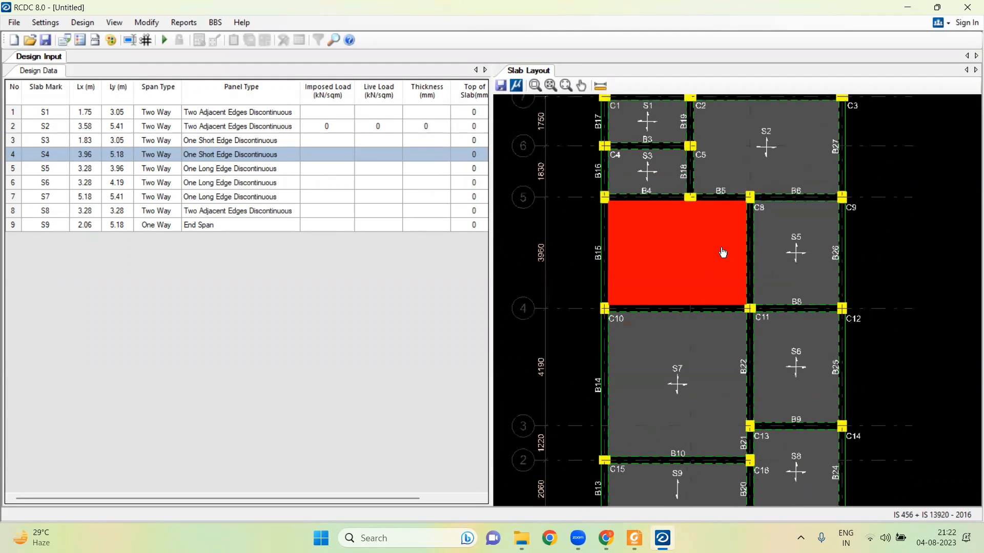
middle_drag(550, 280, 574, 357)
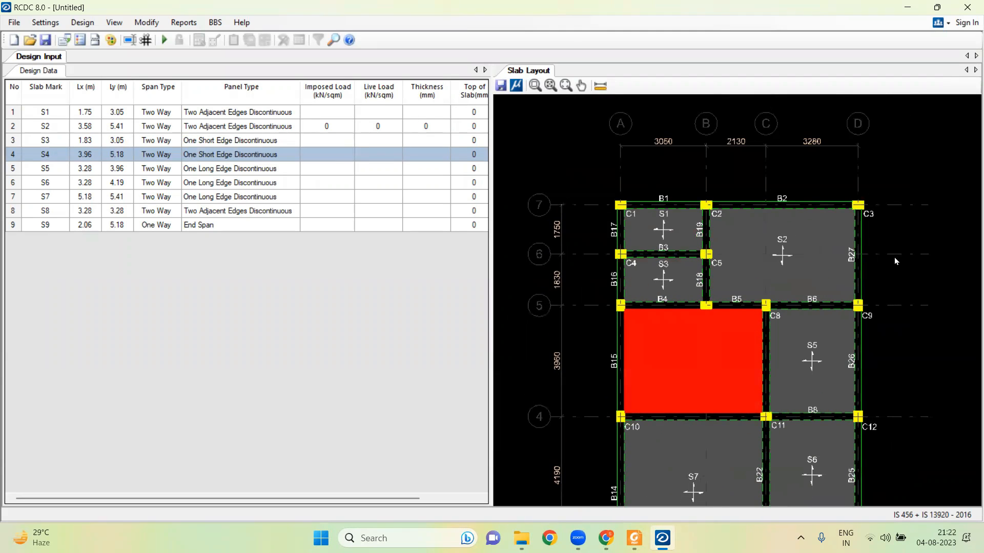
scroll(894, 258, down, 1)
middle_drag(914, 320, 862, 193)
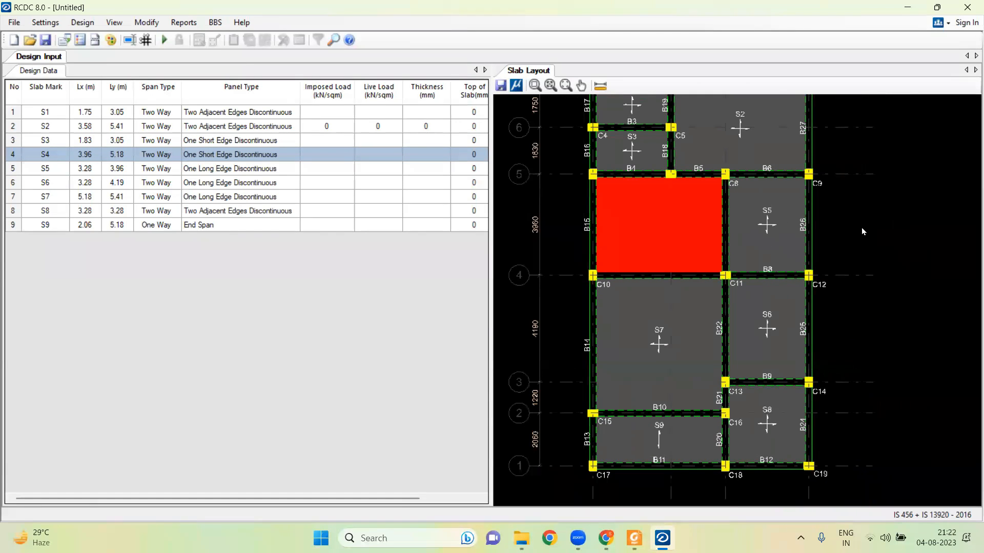
scroll(862, 228, up, 1)
scroll(870, 154, down, 1)
middle_drag(883, 161, 912, 278)
scroll(887, 224, up, 2)
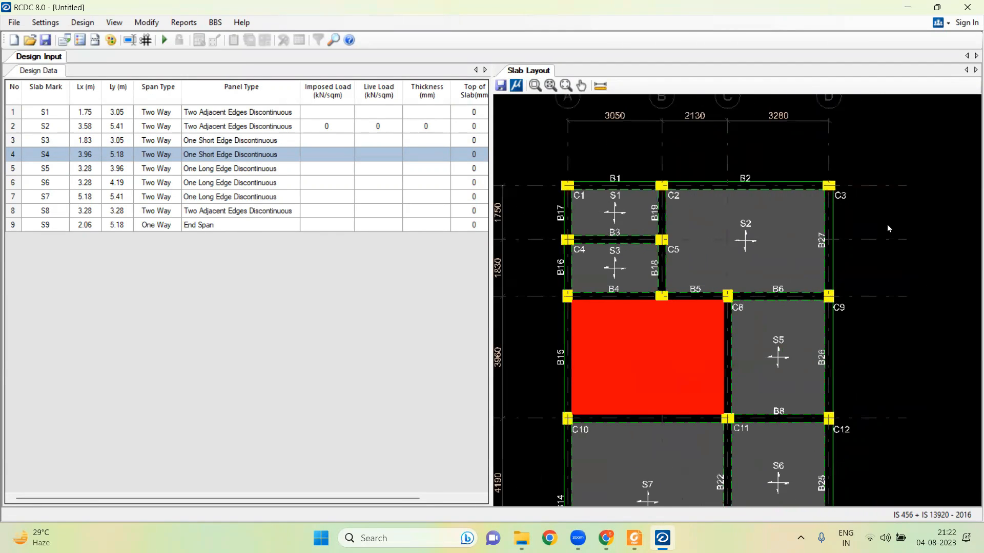
scroll(887, 225, down, 2)
middle_drag(887, 224, 869, 109)
scroll(686, 463, up, 2)
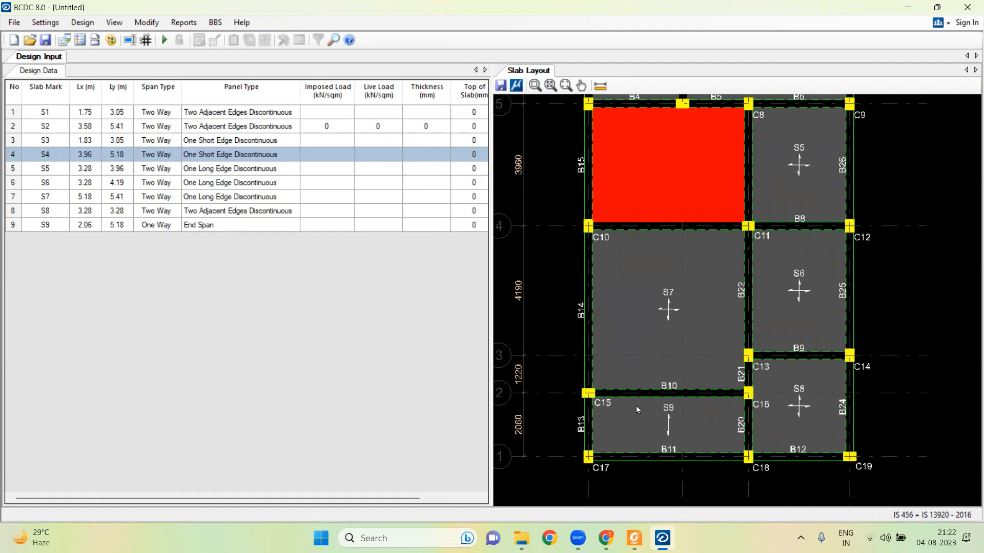
scroll(635, 413, down, 1)
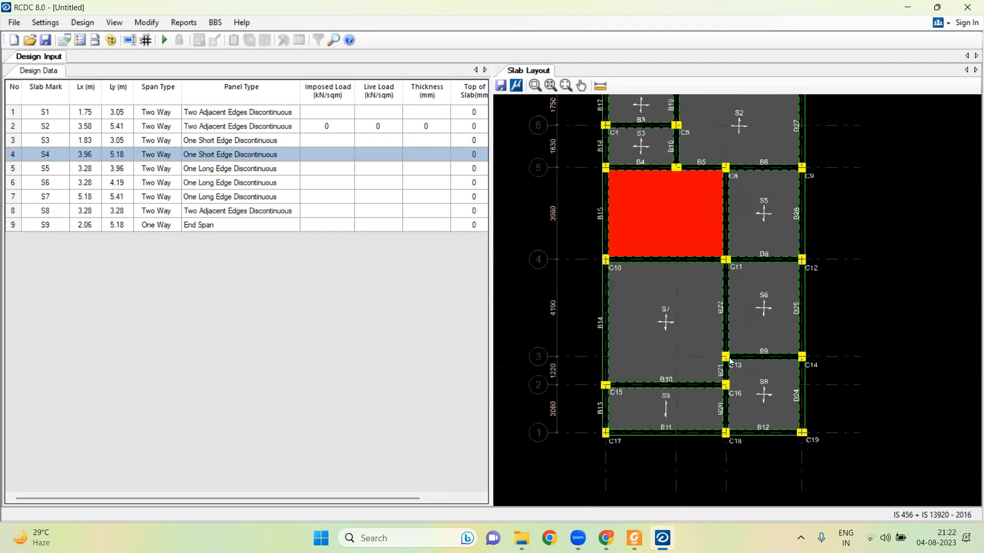
scroll(917, 230, down, 1)
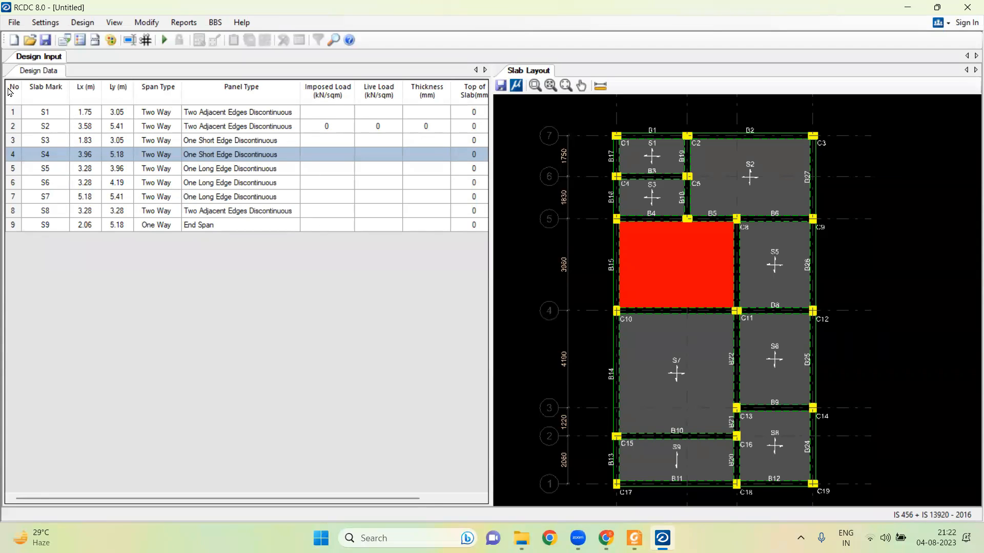
Locate slabs S1, S2, S4 and S5 in the layout by selecting their slab marks in the design data.
click(53, 114)
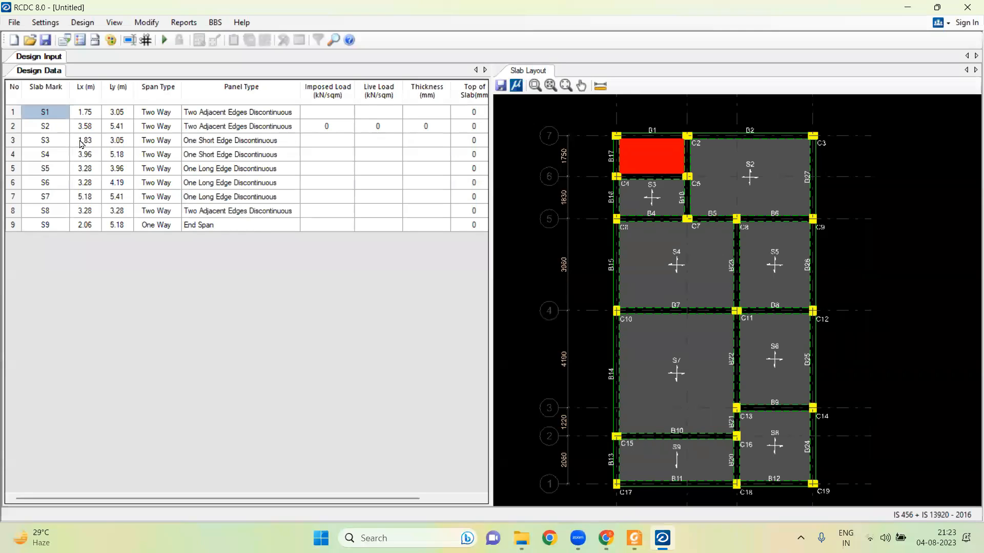
click(66, 127)
click(61, 154)
click(60, 168)
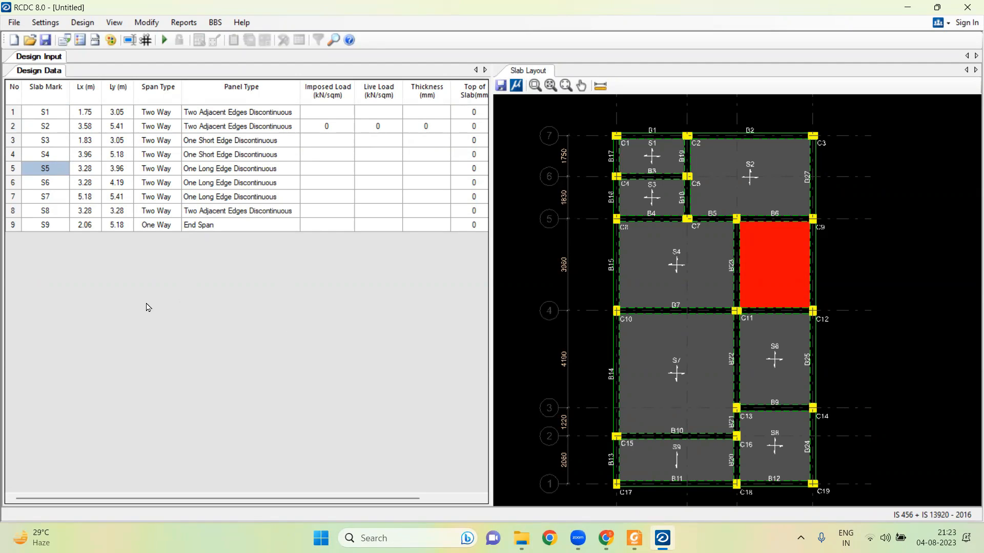
Change the span type of slab S9 to Two Way.
click(165, 226)
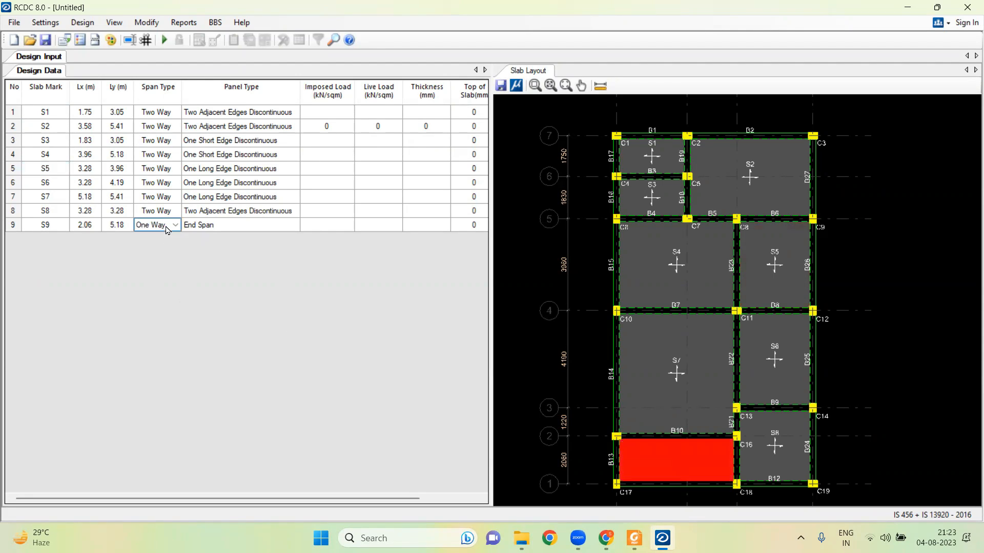
click(175, 226)
click(163, 244)
Launch STAAD.Pro V8i from the desktop and open the recent model RCC G+9 9.15pm.
click(341, 116)
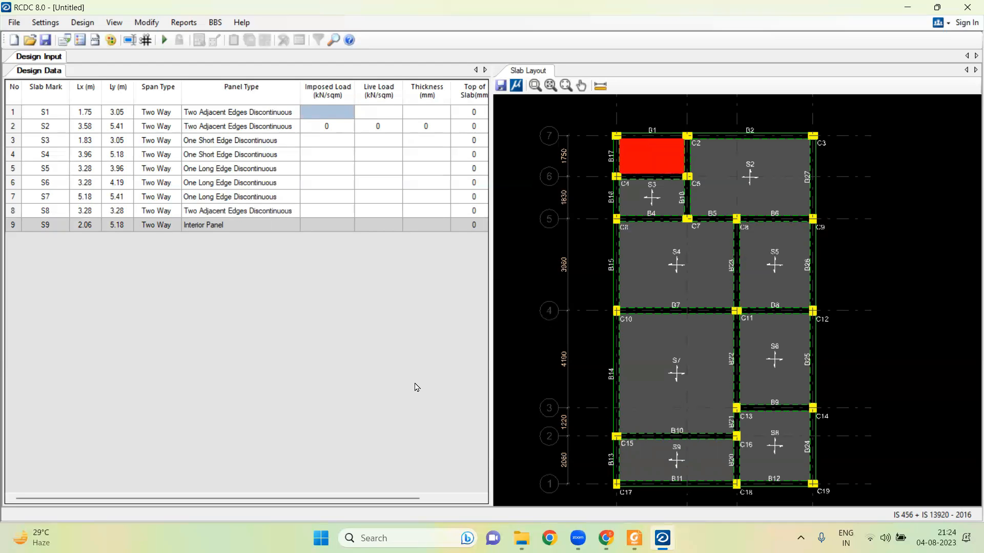
key(super+d)
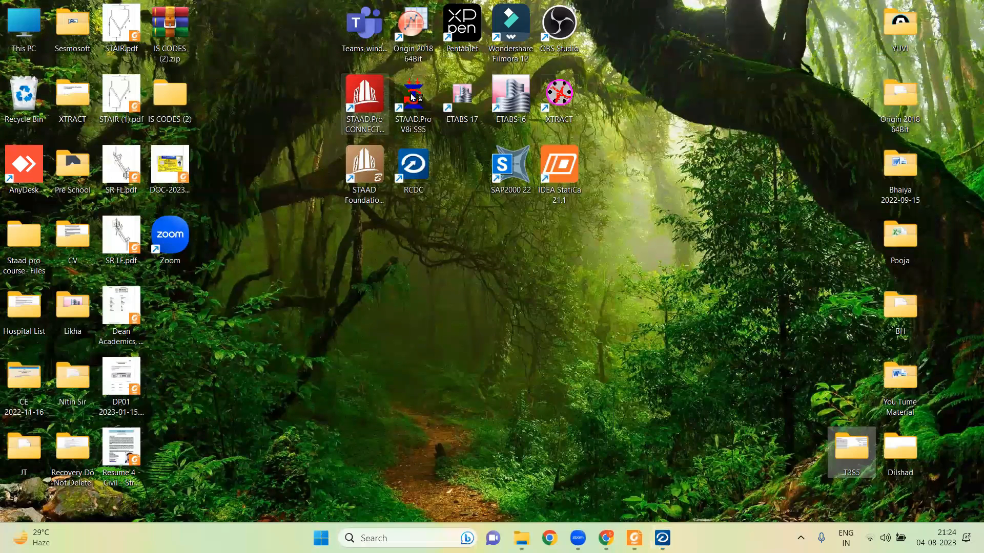
double_click(412, 97)
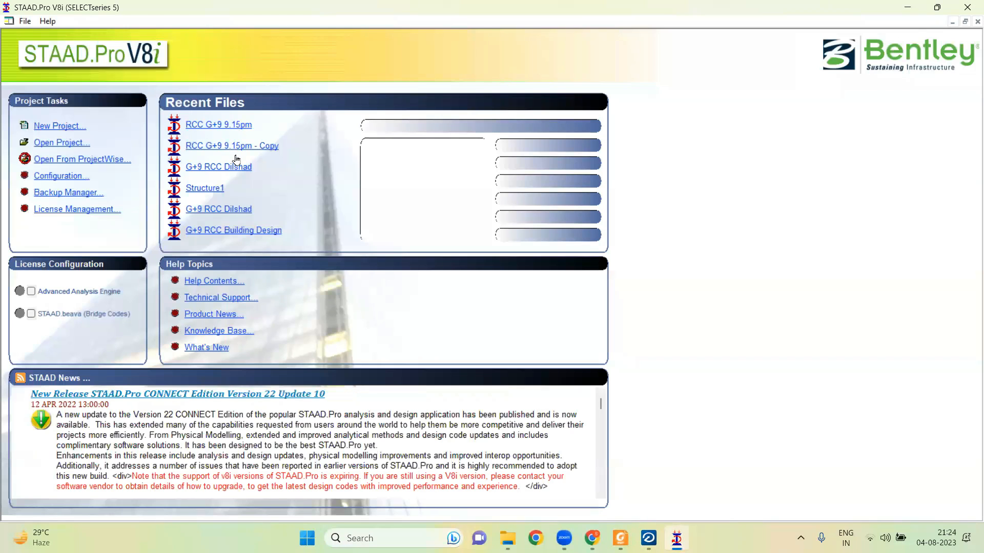
click(234, 126)
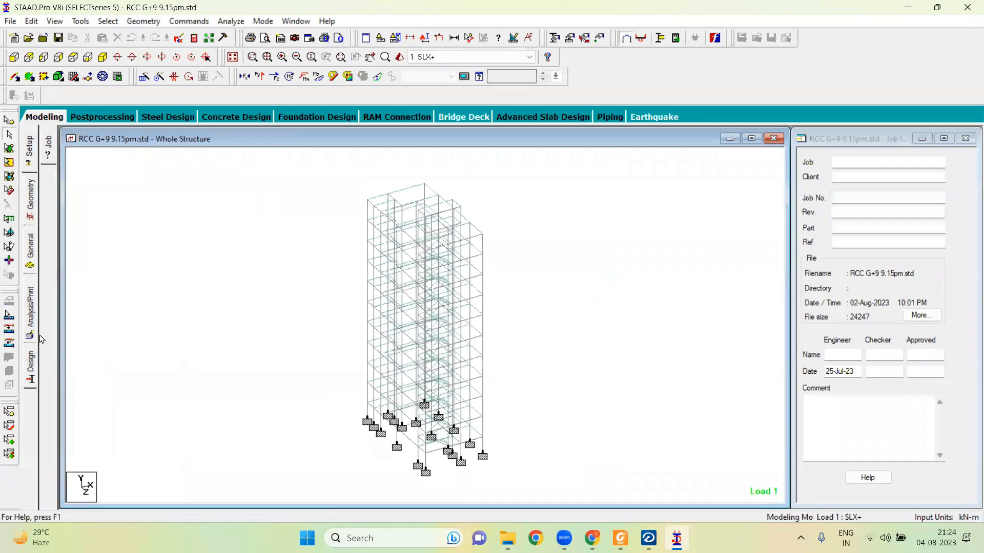
Expand the DL load case in the model's load definitions and read its floor load.
click(30, 264)
click(49, 287)
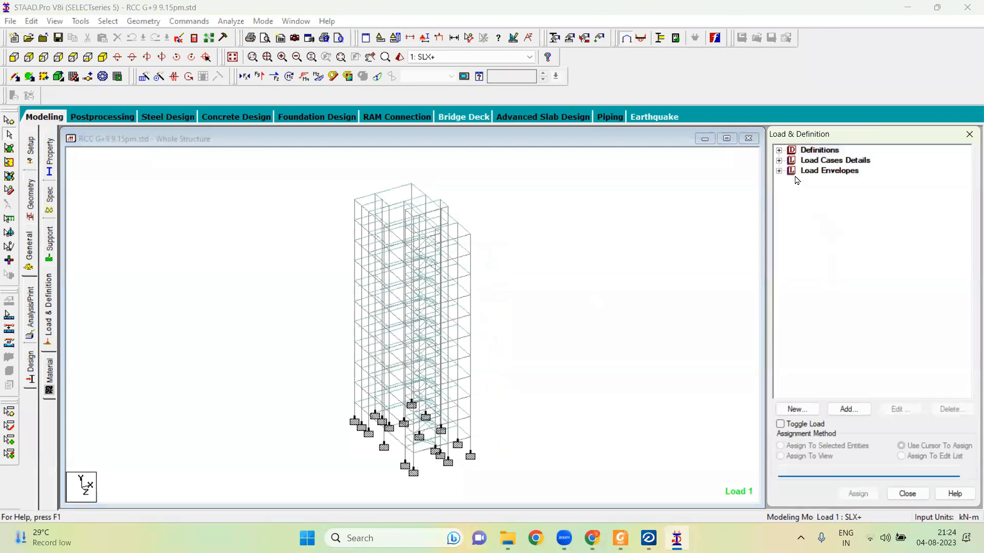
click(779, 160)
click(792, 190)
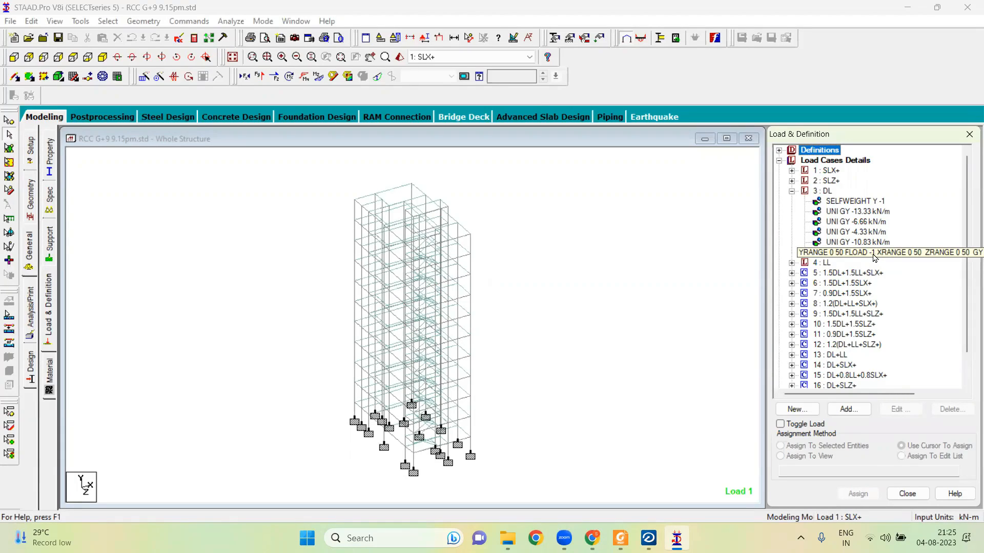
Switch back to RCDC and set the imposed load of slab S1 to 1 kN/sqm.
click(648, 538)
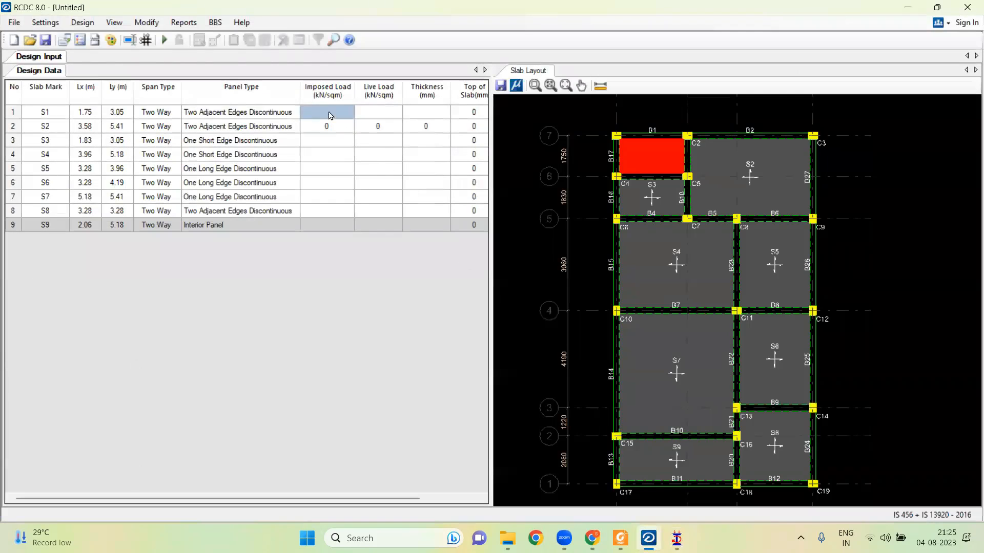
click(329, 112)
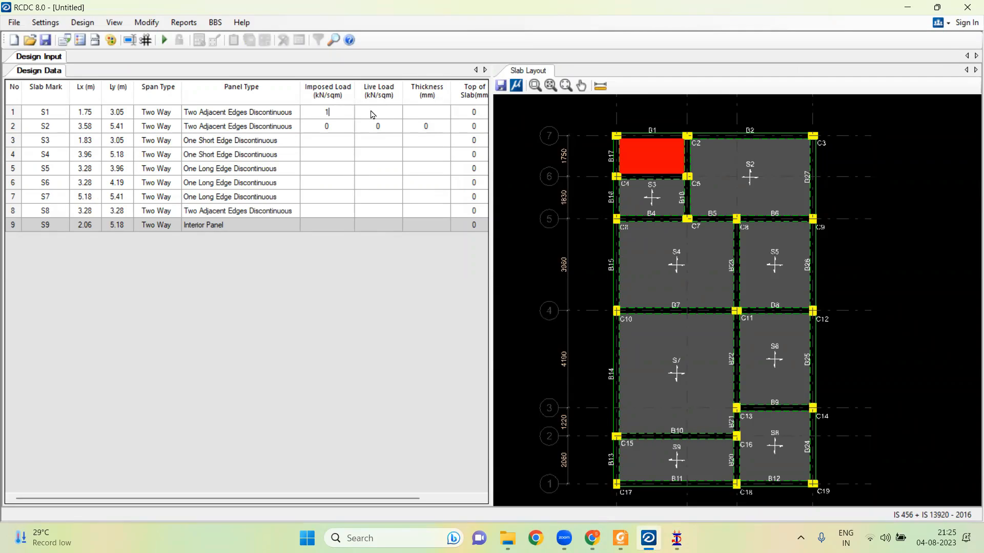
click(374, 113)
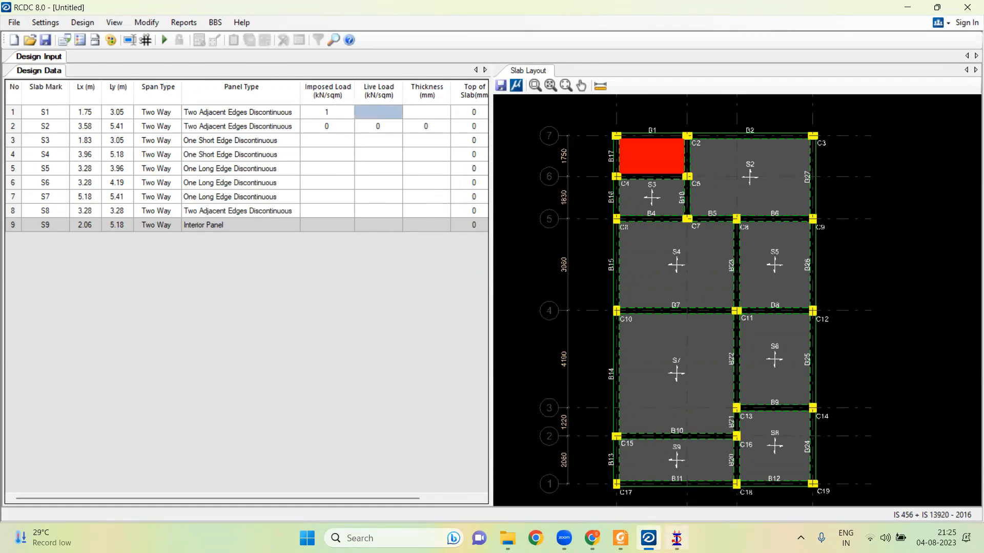
Switch to STAAD.Pro, collapse the DL load case and expand LL to read its floor load.
click(676, 538)
click(791, 191)
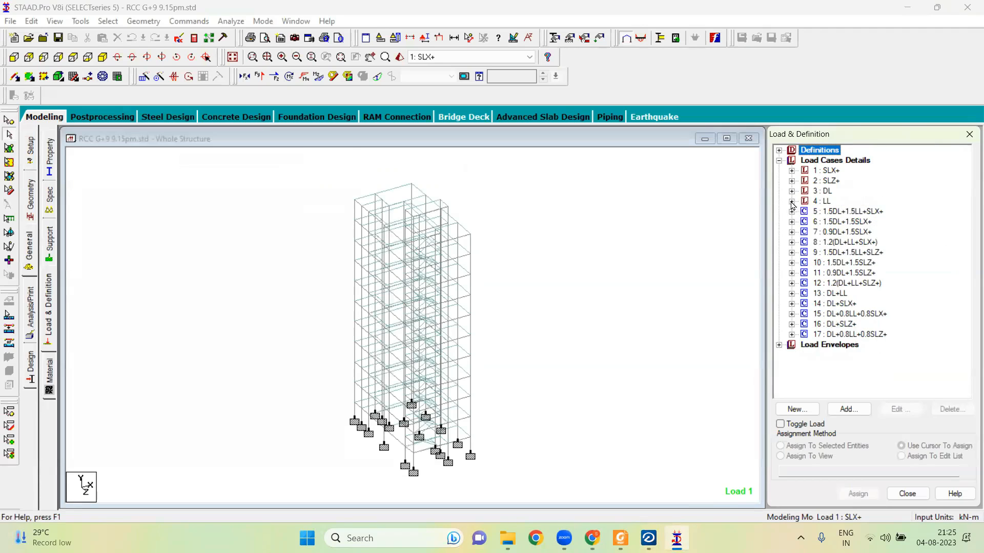
click(791, 200)
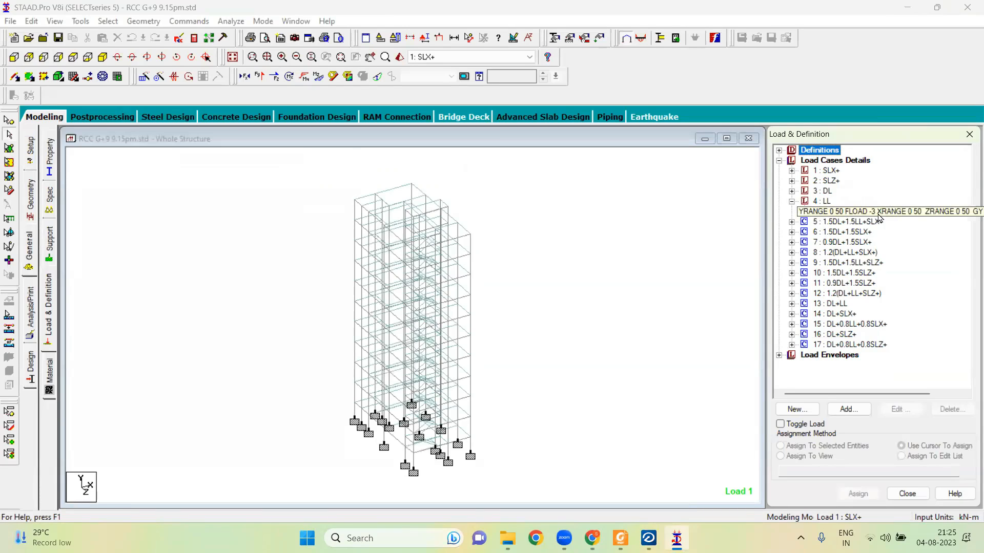
Return to RCDC and give slab S1 a live load of 3 kN/sqm and a thickness of 125 mm.
mouse_move(647, 537)
click(649, 474)
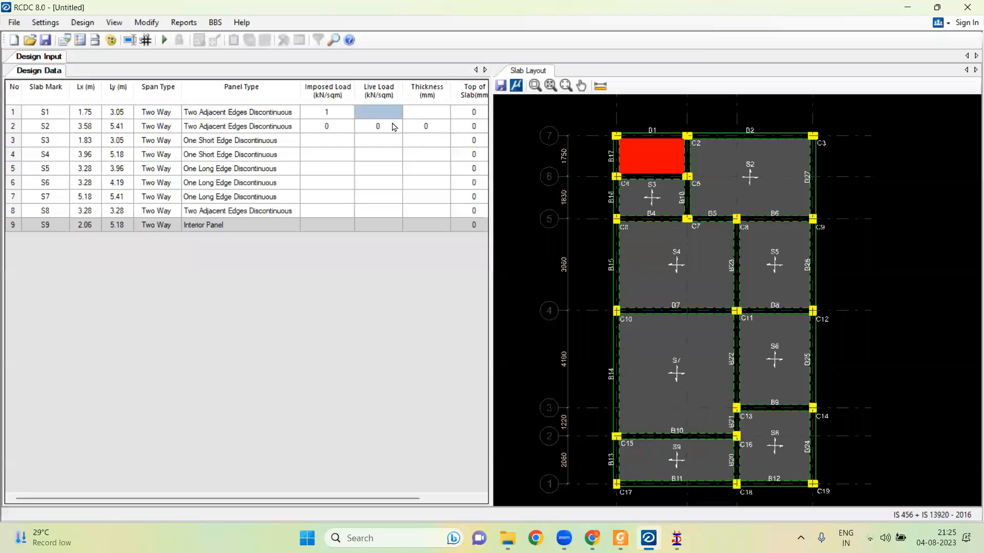
click(420, 116)
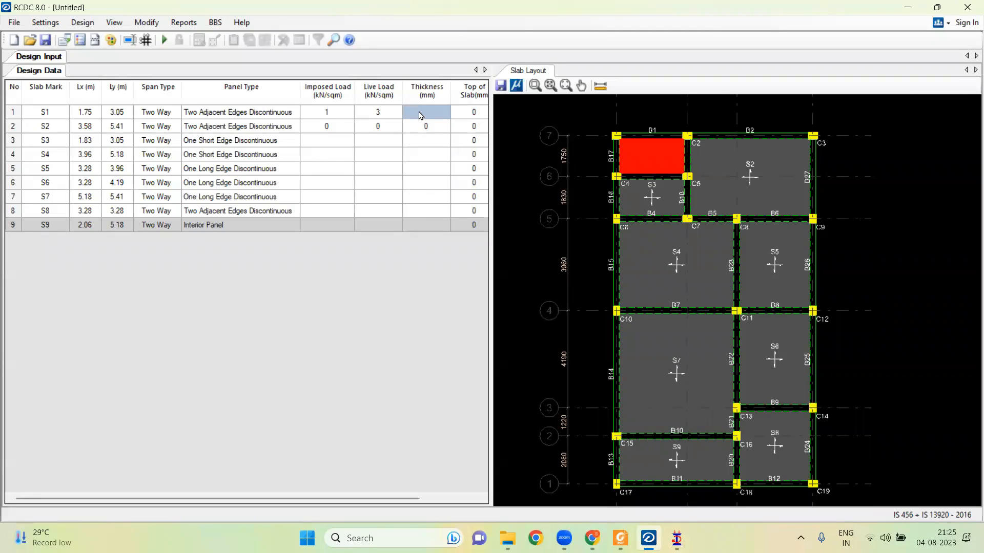
text(125)
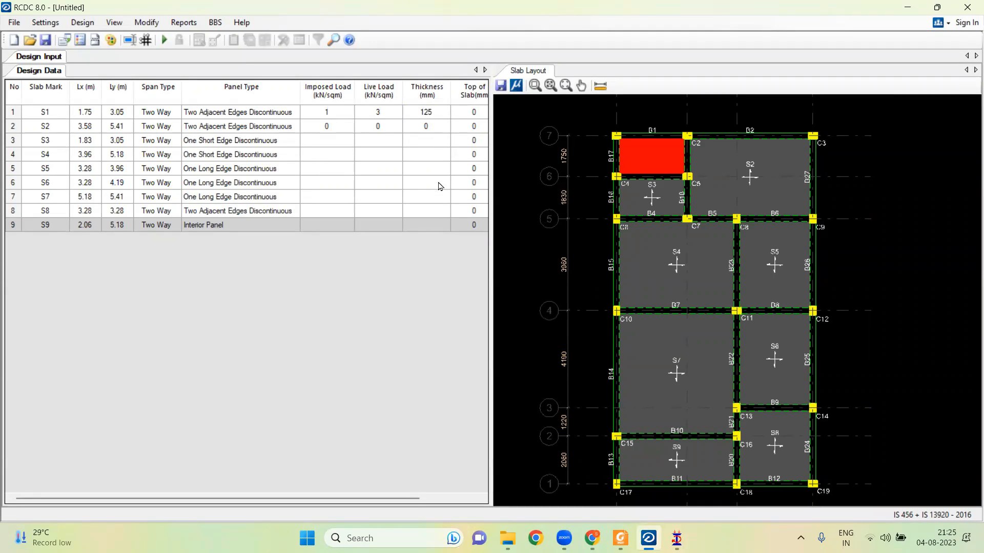
click(468, 114)
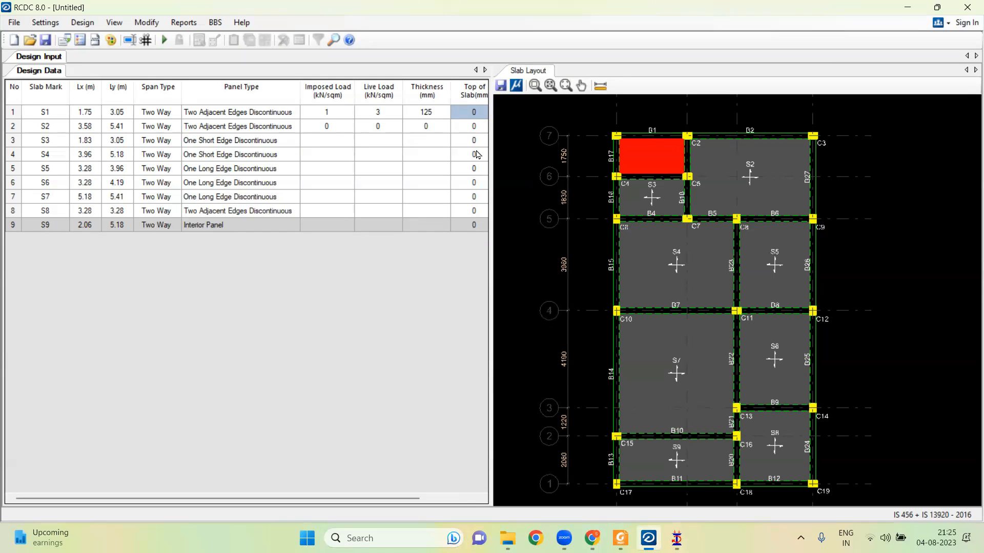
Switch to Chrome, search Google for sunk slab and view the image results.
click(593, 537)
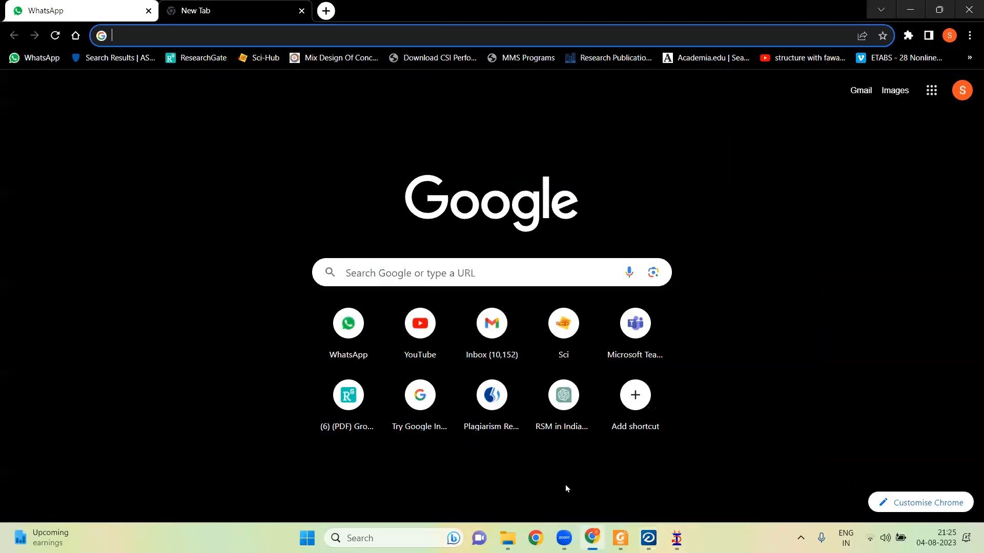
text(sunk slab)
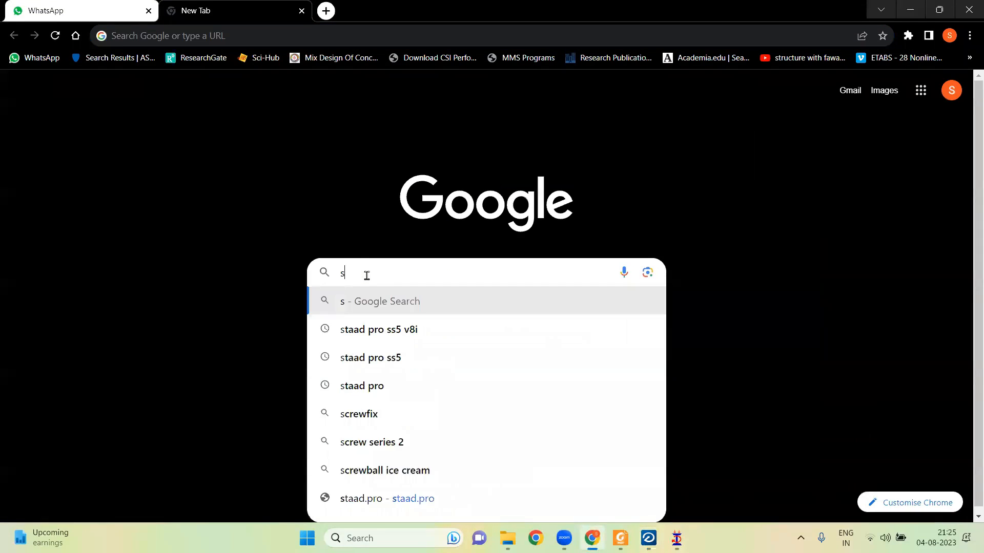
key(Return)
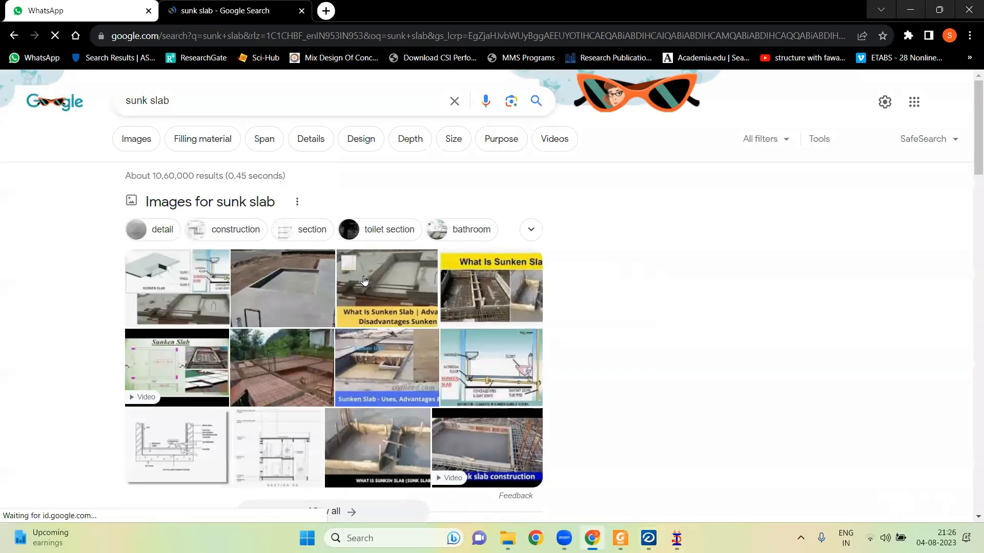
click(136, 139)
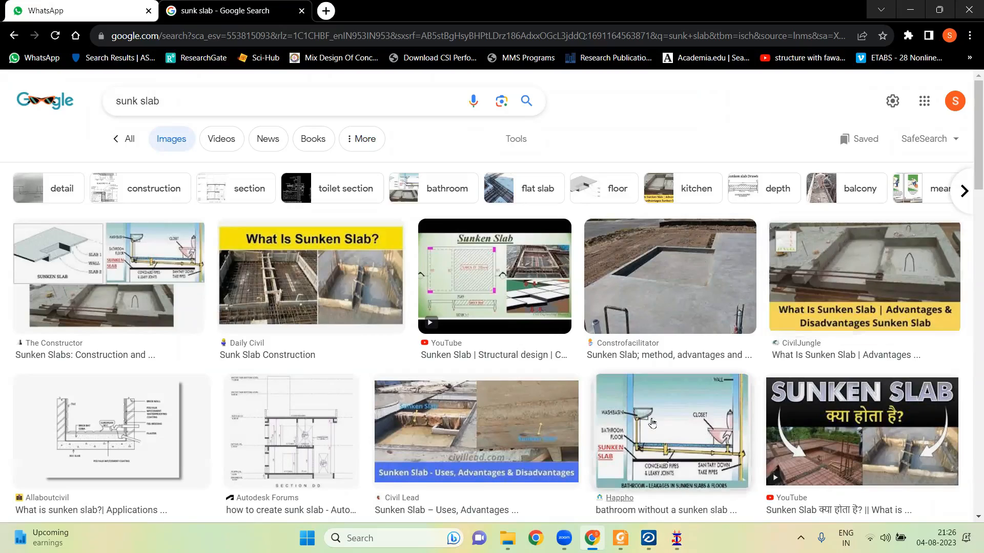
Switch to STAAD.Pro and open the 0.30x0.25 rectangular section property to read the beam depth.
click(649, 538)
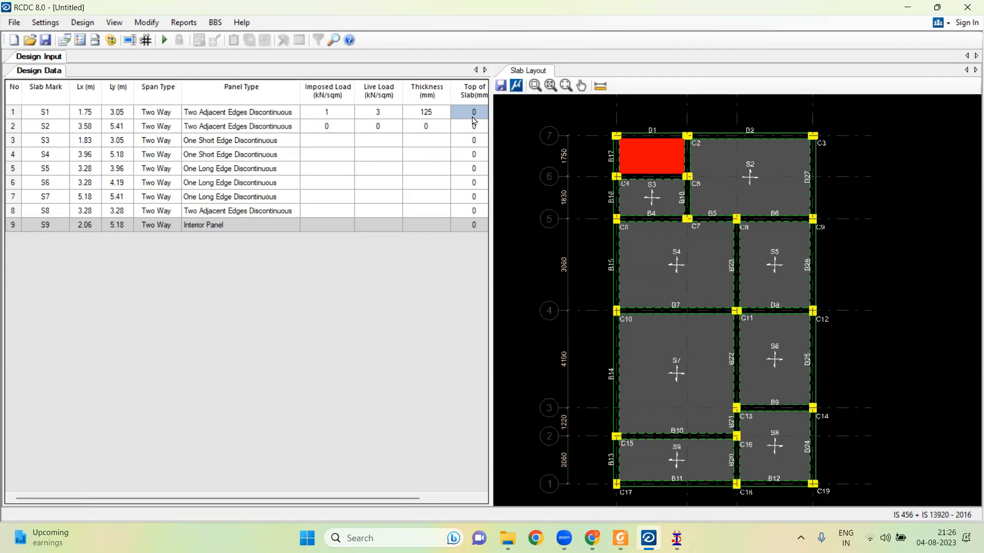
click(676, 538)
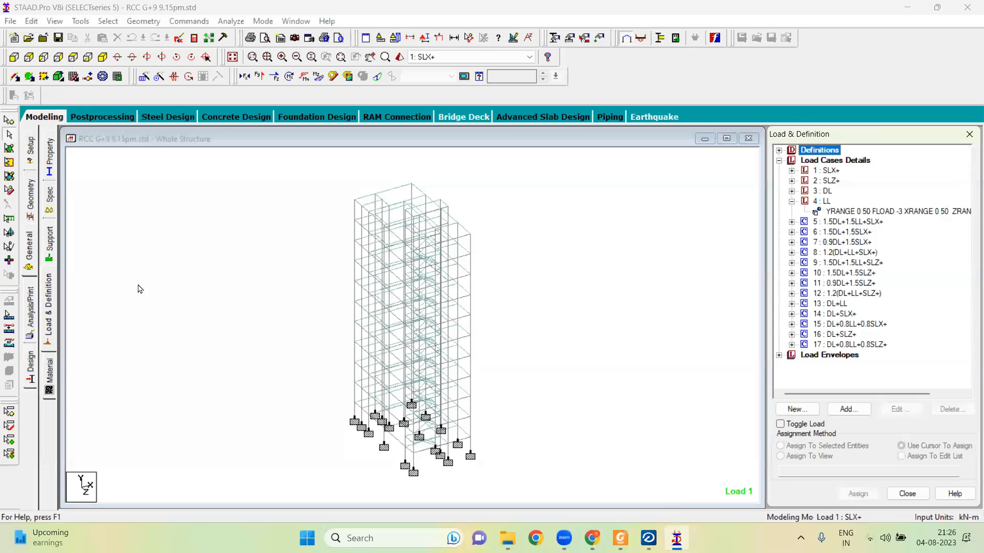
click(49, 153)
click(828, 297)
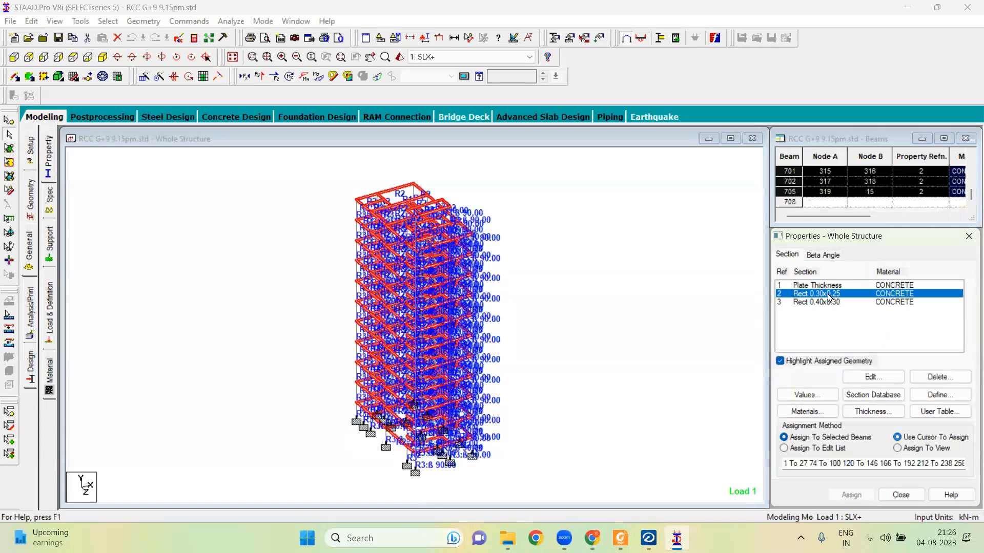
click(872, 377)
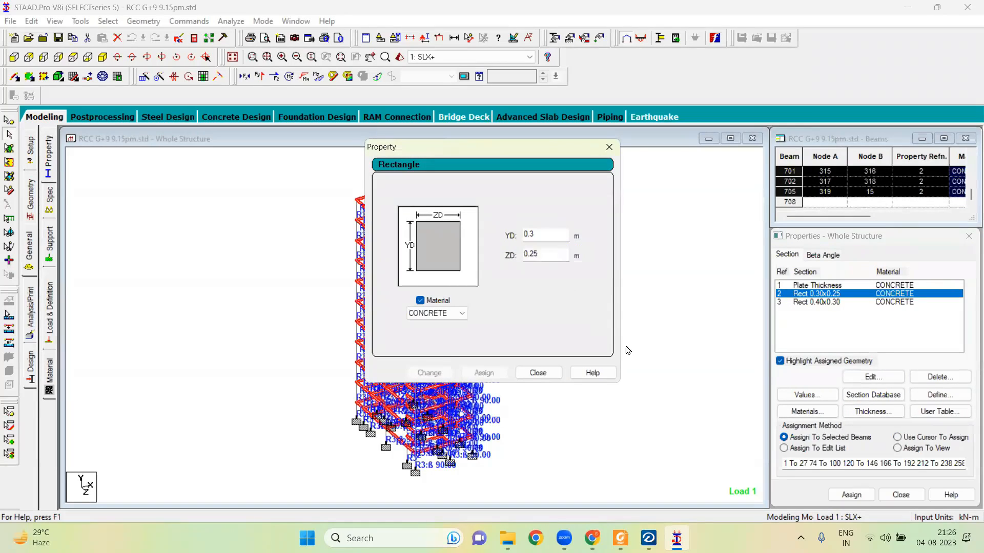
Return to RCDC and set the top of slab level to -225 mm for slabs S1 and S3.
click(648, 538)
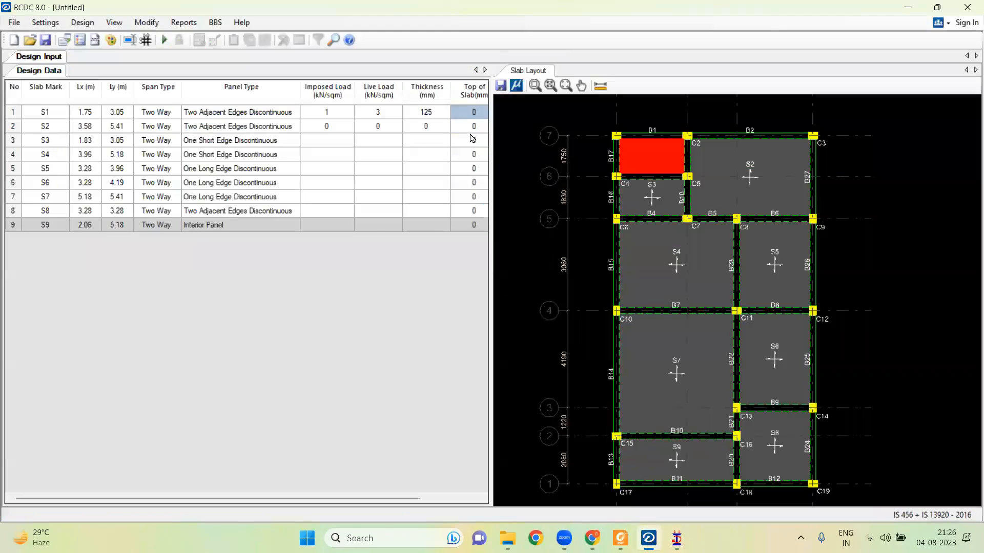
click(467, 117)
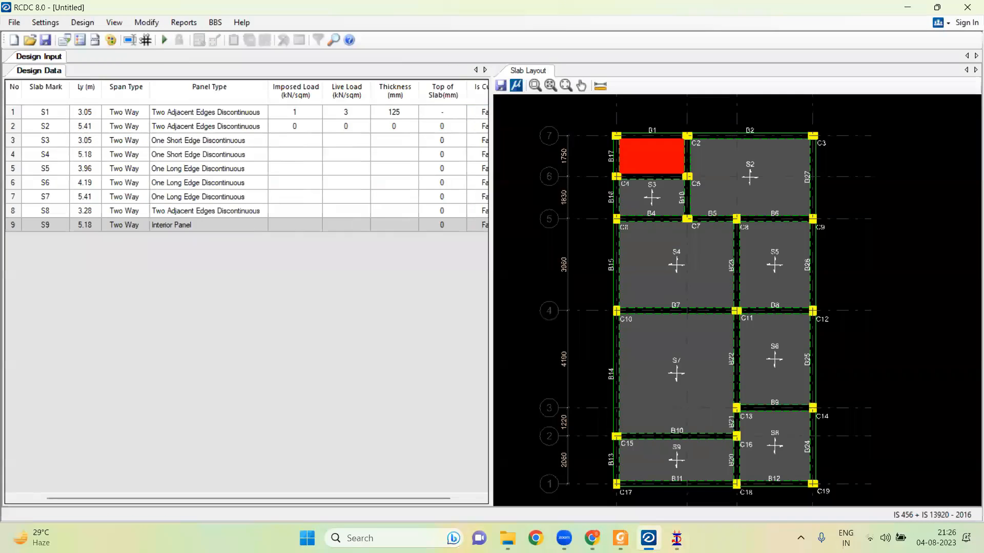
text(-225)
click(464, 140)
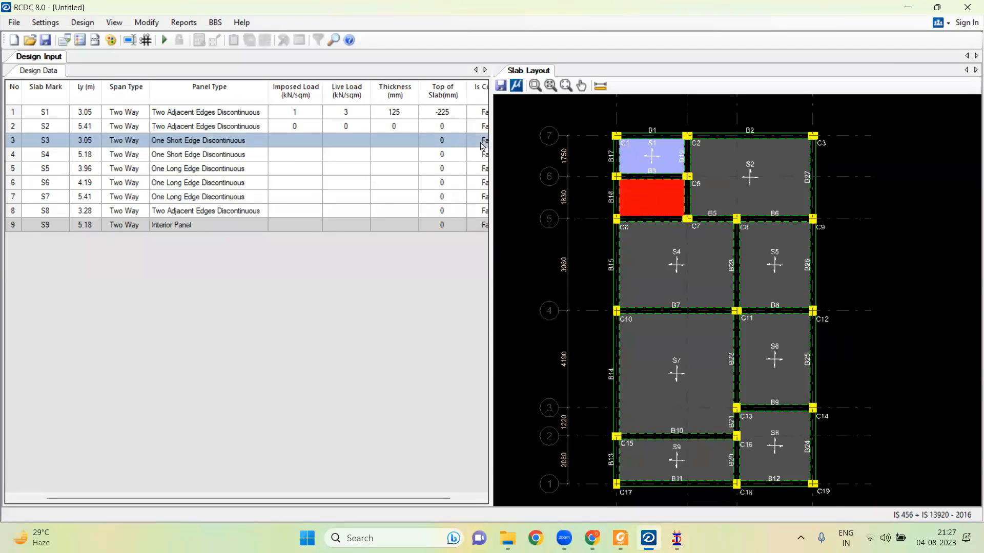
click(454, 141)
text(-225)
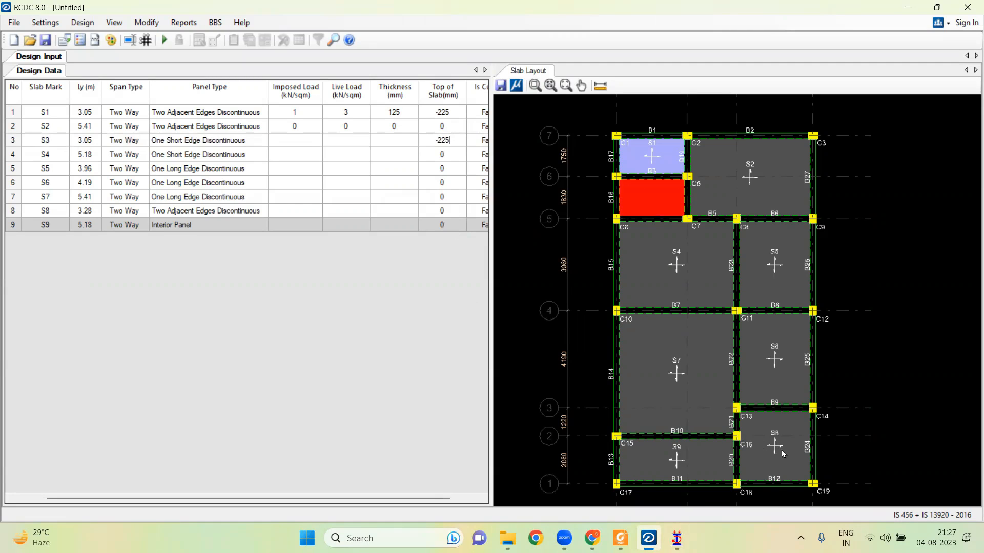
Select slab S8 in the layout and open the Sample Drawing RCC PDF to identify its room on the ground floor plan.
click(782, 453)
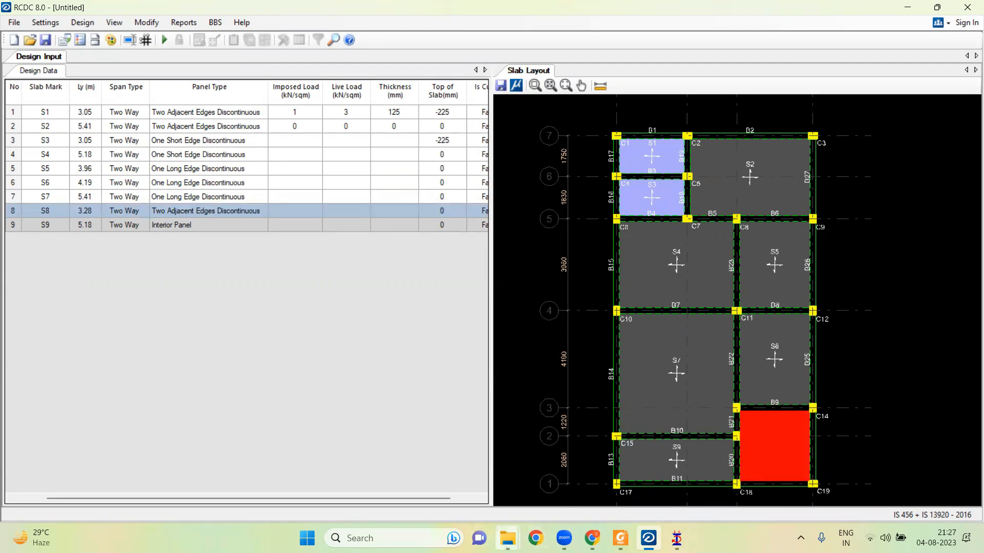
mouse_move(508, 538)
click(548, 469)
double_click(584, 226)
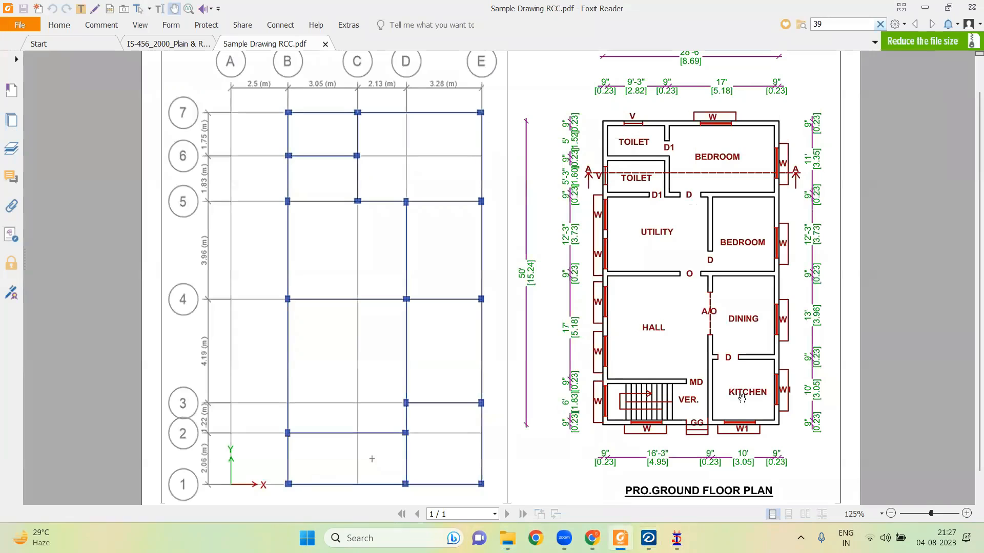
Return to RCDC and set the top of slab level of S8 to -225 mm.
click(649, 538)
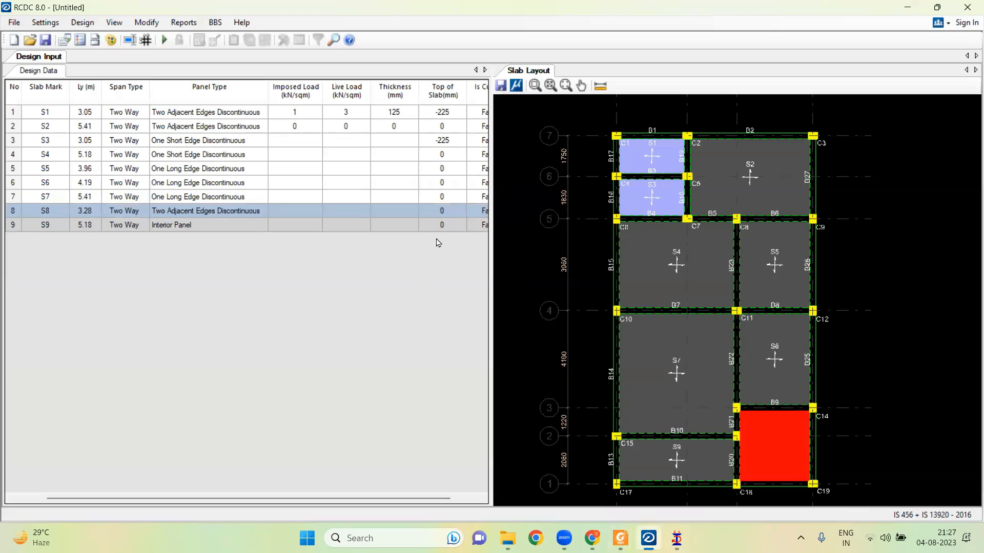
click(447, 214)
text(-225)
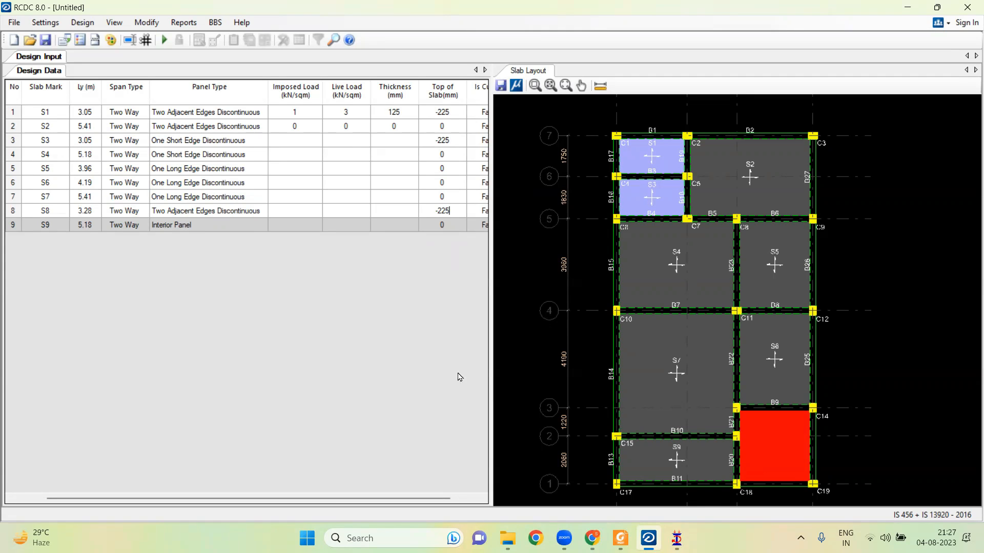
Switch to Chrome to review the sunk slab image results and return to RCDC.
mouse_move(593, 537)
click(597, 439)
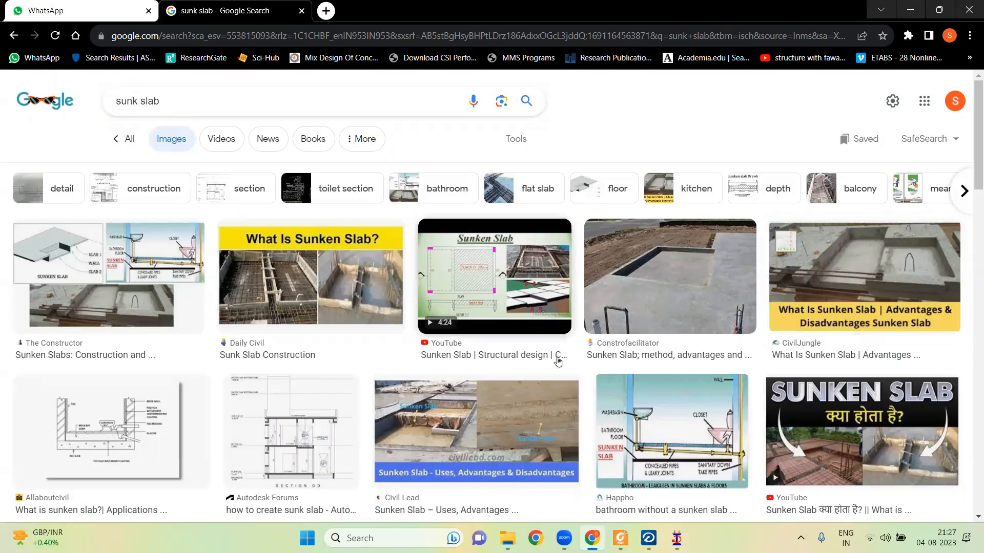
click(647, 538)
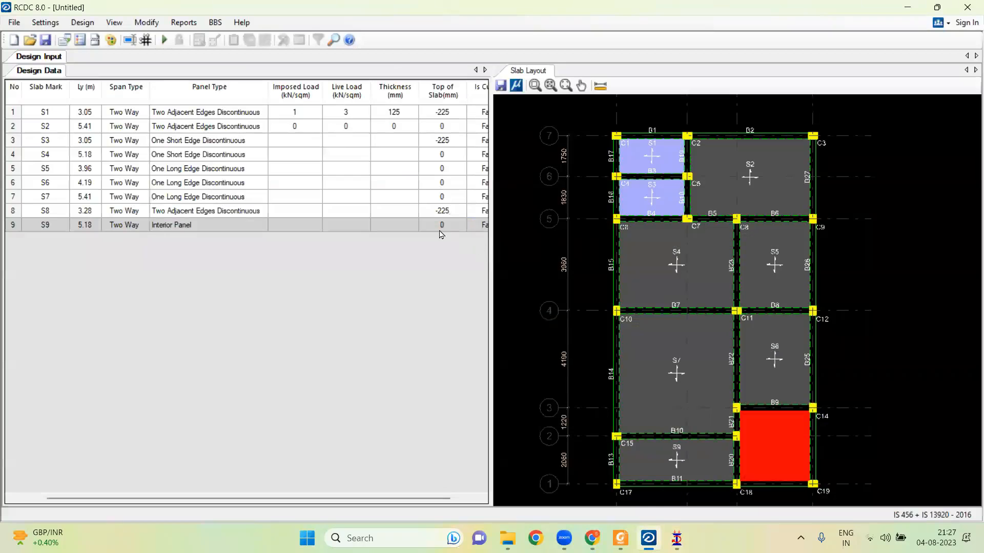
Copy slab S1's imposed load of 1 kN/sqm, live load of 3 kN/sqm and thickness of 125 mm to slabs S2 through S9.
click(310, 113)
click(310, 113)
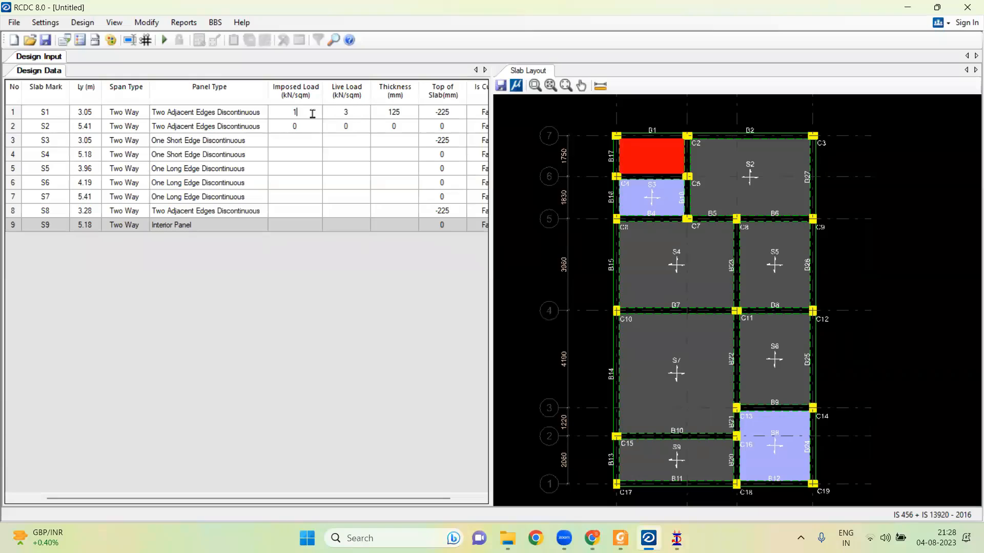
click(314, 126)
click(308, 113)
key(shift+Right)
key(shift+Right)
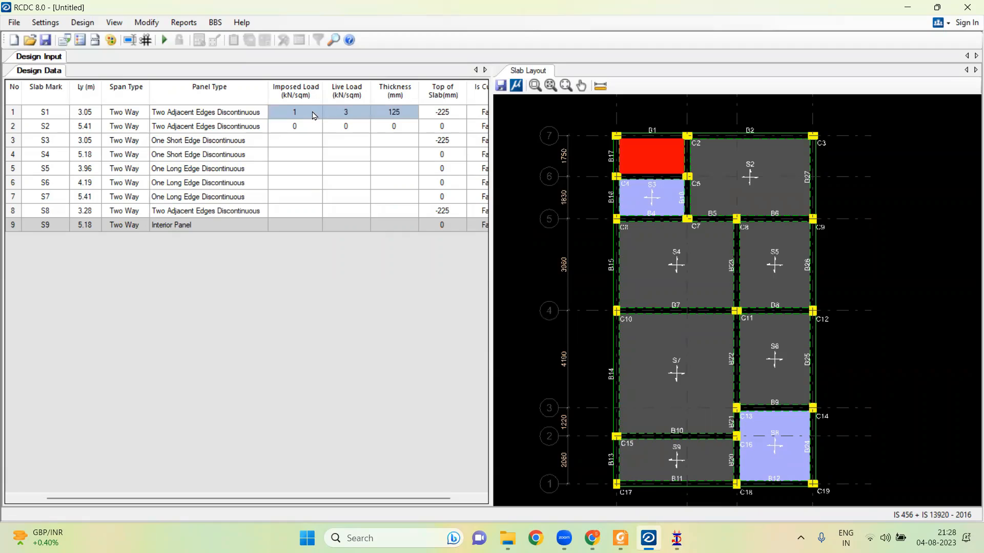
right_click(314, 114)
click(318, 120)
drag(320, 130, 406, 222)
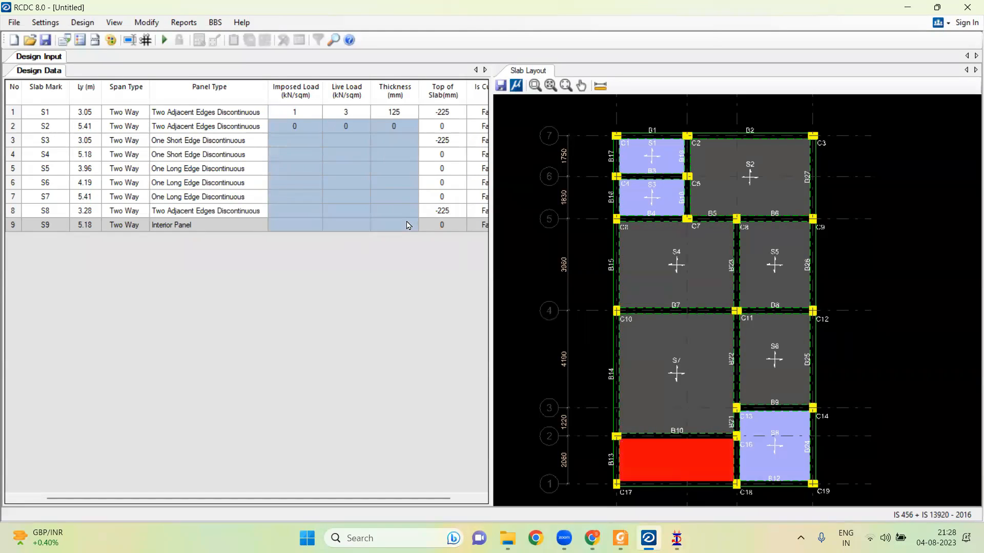
right_click(307, 128)
click(328, 147)
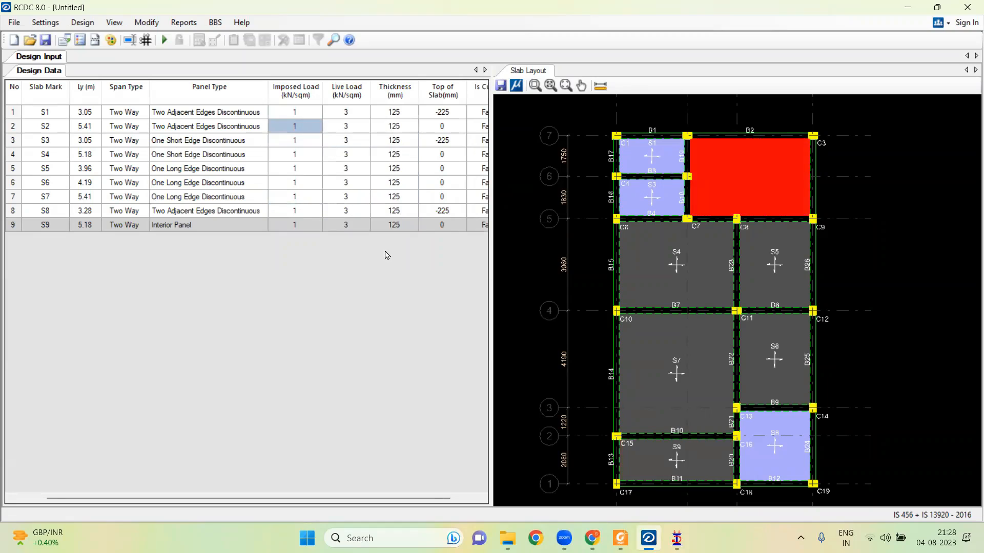
Inspect the Is Cut Out options for slab S9.
mouse_move(325, 500)
mouse_down()
mouse_move(347, 500)
mouse_move(305, 500)
mouse_move(334, 499)
mouse_up()
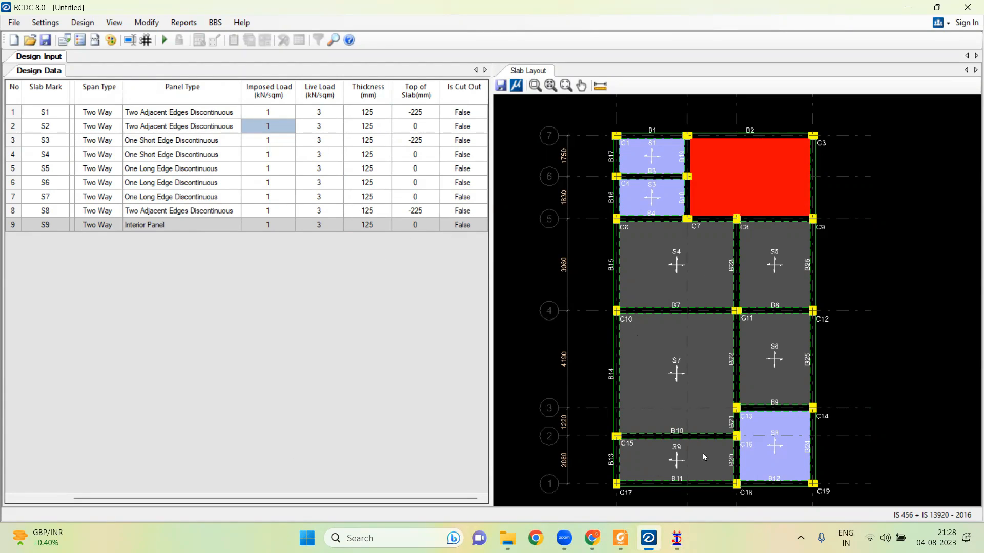
click(464, 226)
click(468, 237)
Try a positive top of slab level of 225 mm on slab S1, and restore it to -225 mm.
click(415, 112)
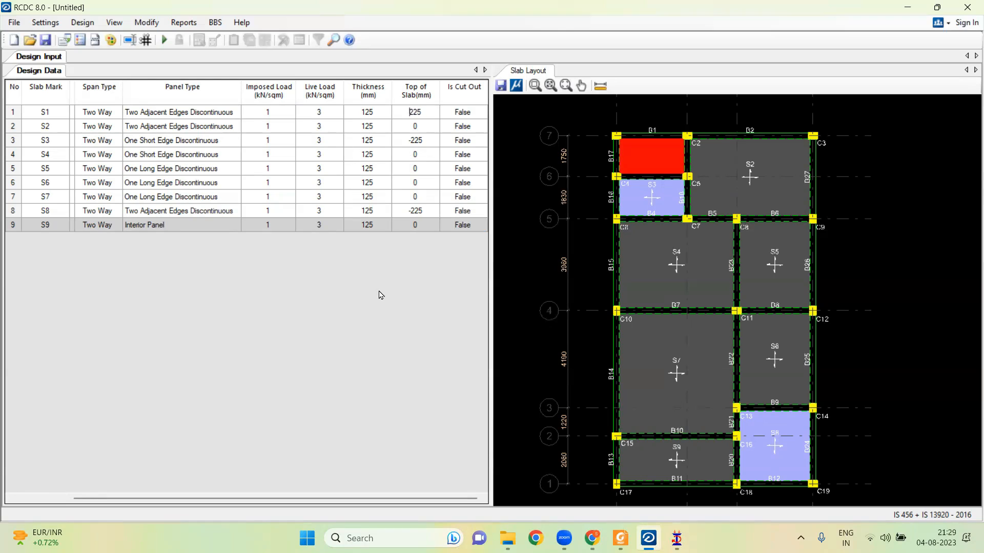
click(383, 197)
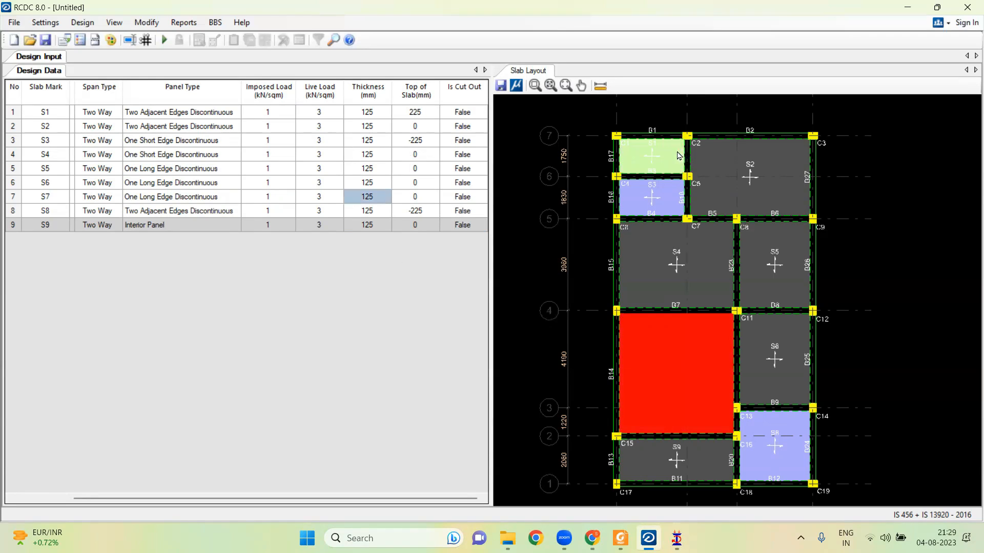
click(413, 112)
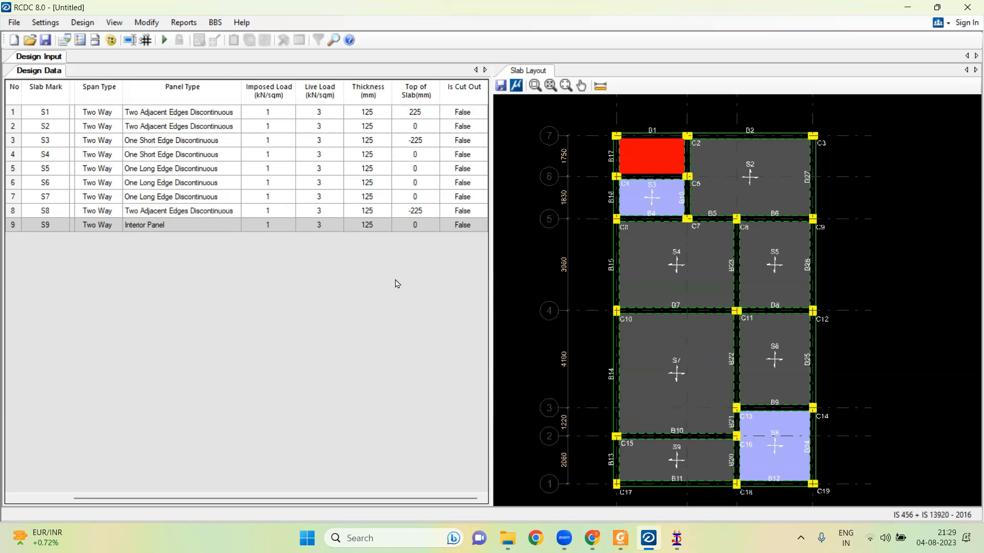
text(-)
click(376, 212)
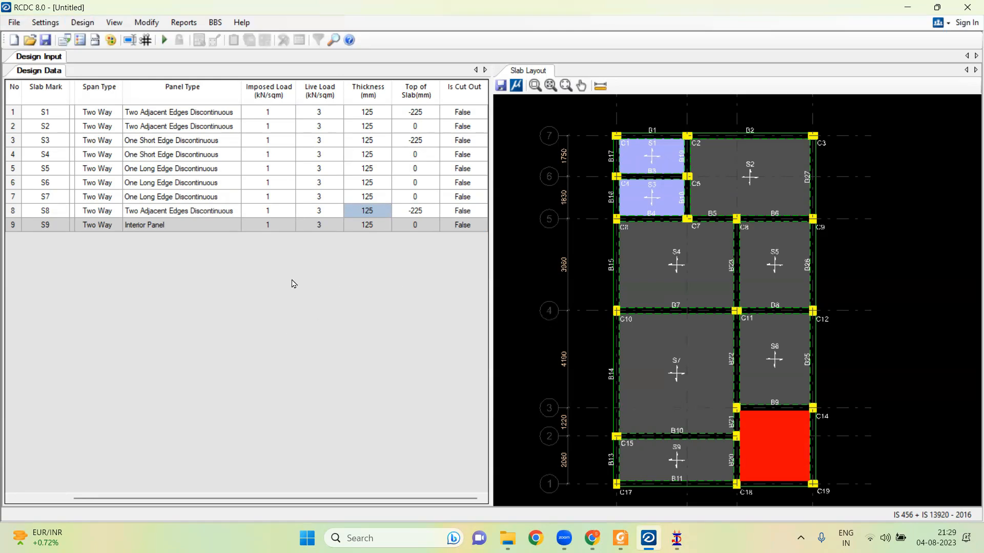
Open the slab design parameters and set the detailing style to Bent Up Rebars.
click(14, 24)
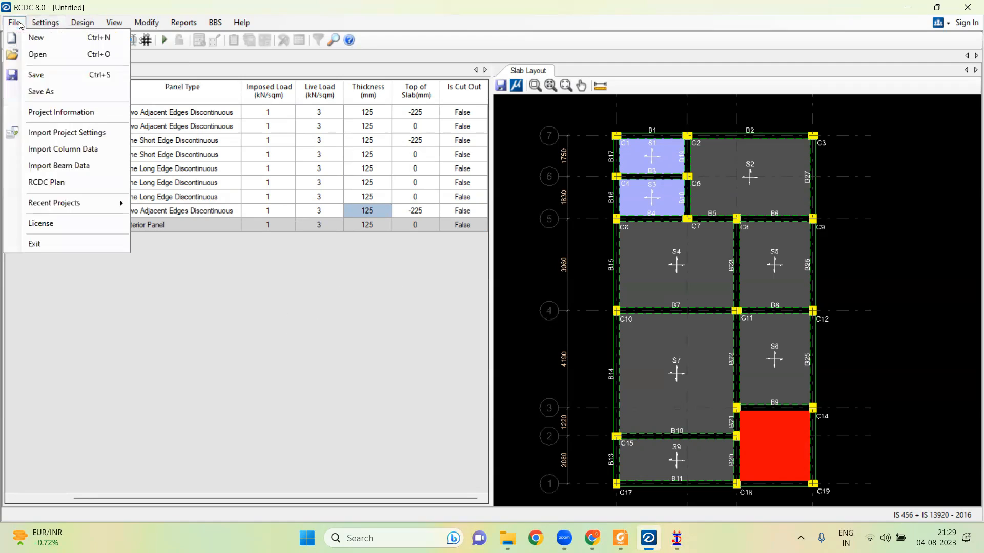
mouse_move(51, 24)
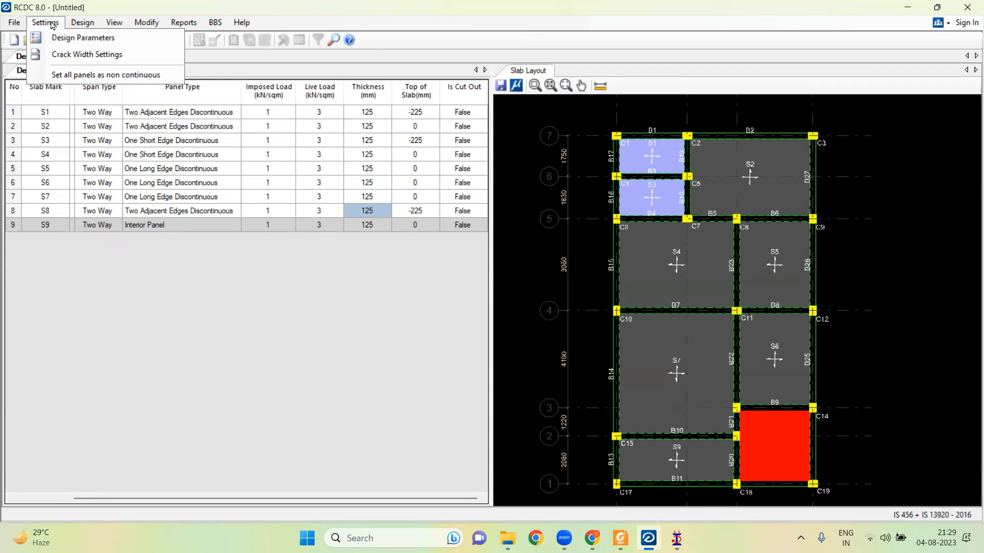
mouse_move(81, 28)
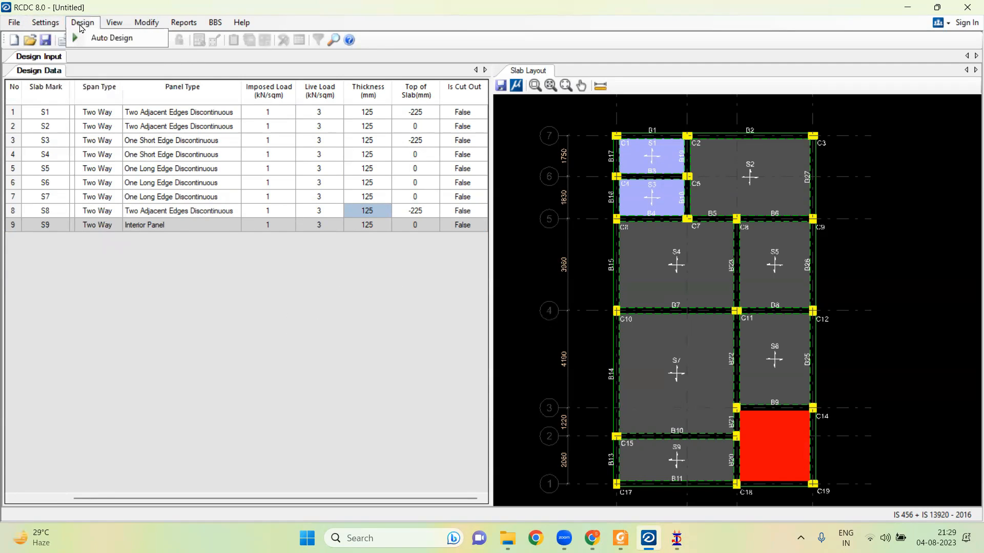
mouse_move(114, 24)
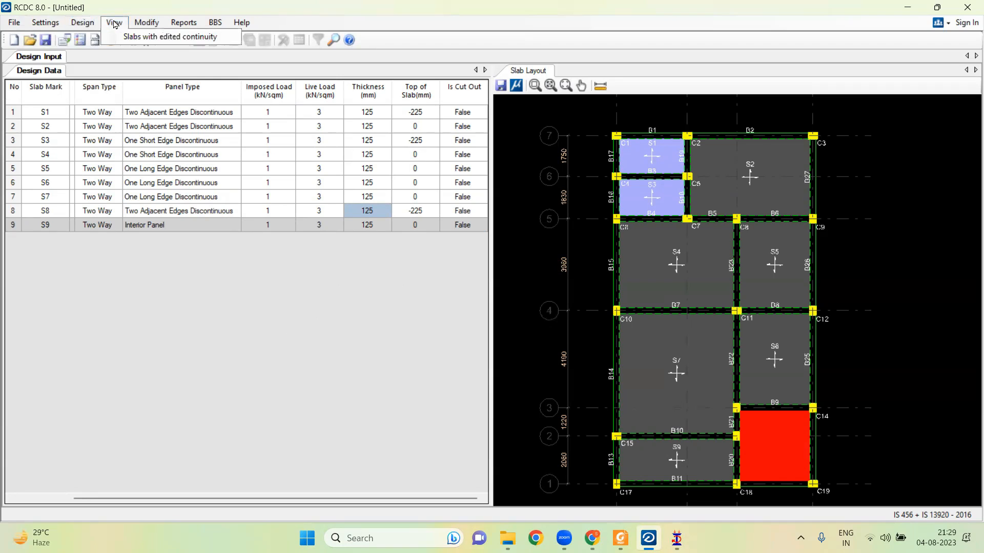
mouse_move(150, 25)
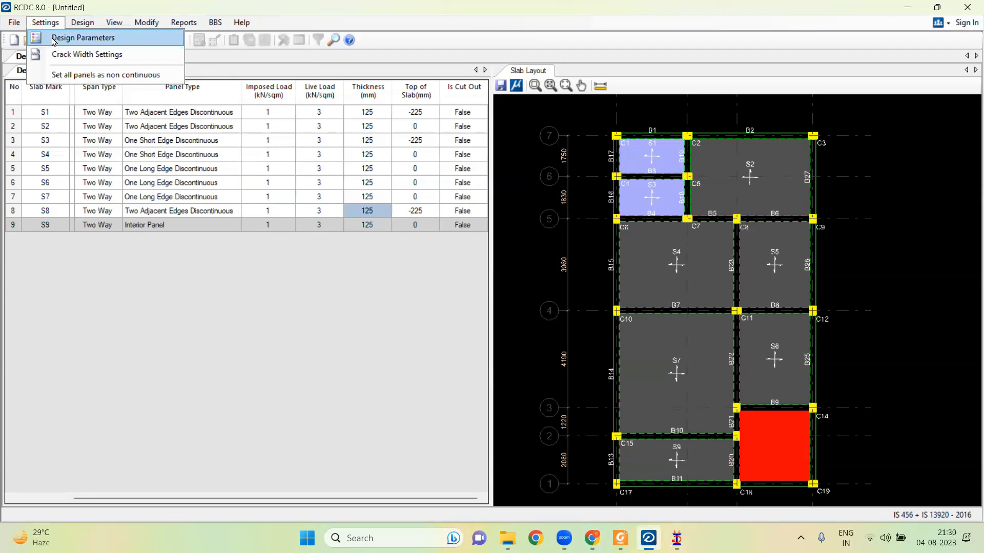
click(54, 42)
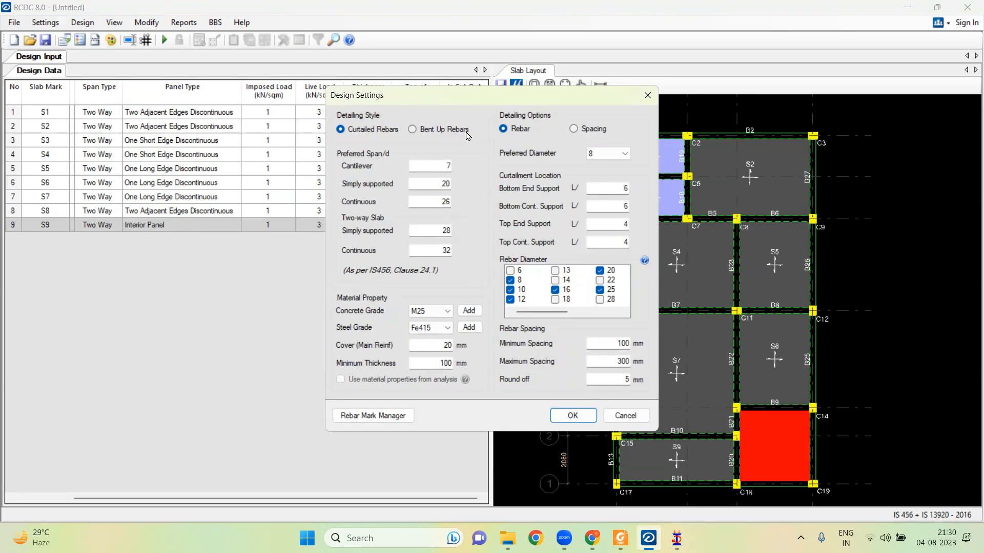
click(413, 130)
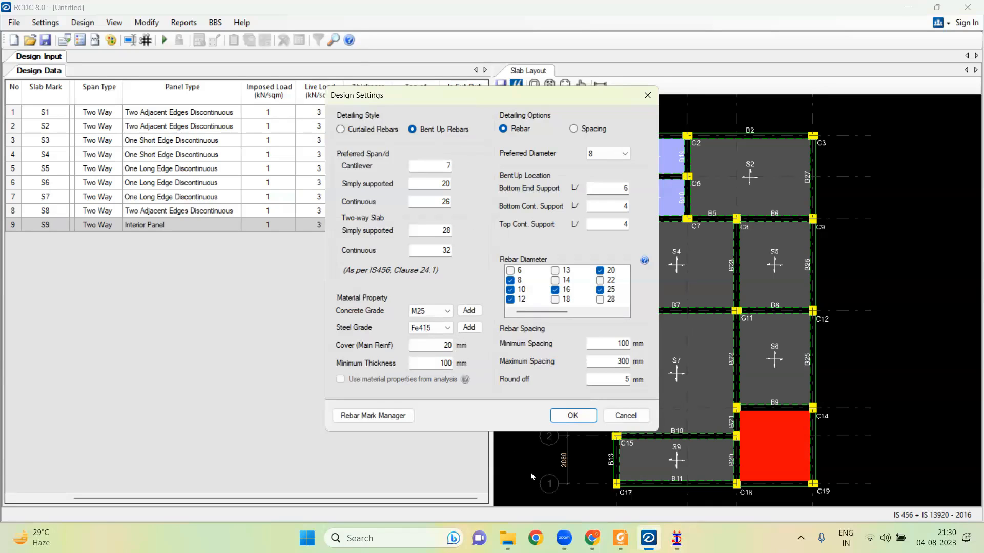
Switch to Chrome, search Google Images for slab reinforcement, enlarge the Quora bent-up bar image and return to RCDC.
click(592, 538)
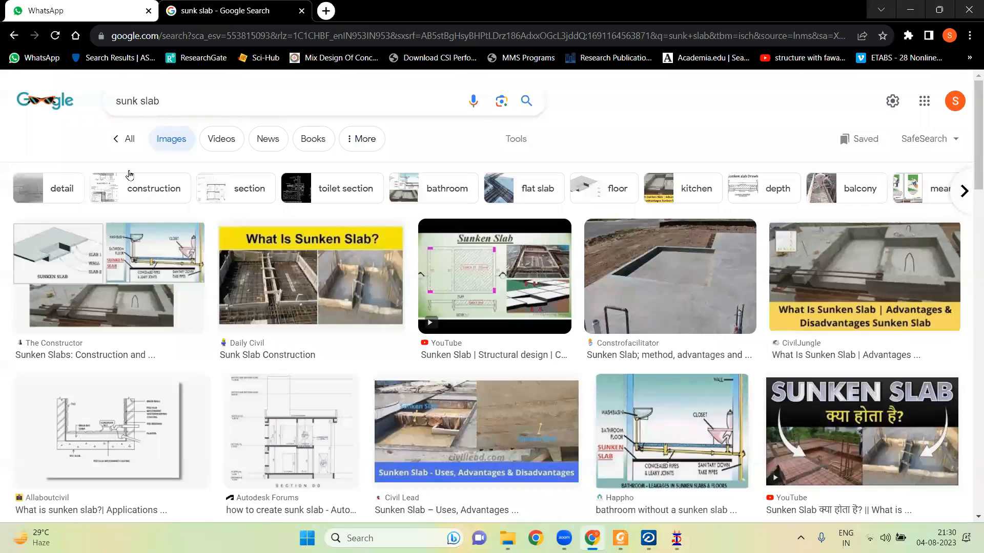
triple_click(192, 106)
text(slab reinforce)
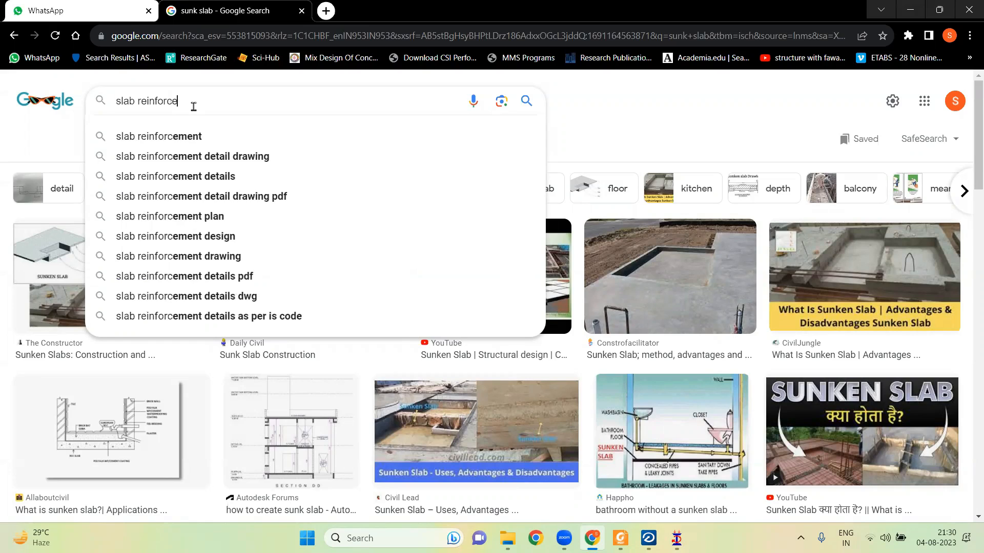
text(ment)
key(Return)
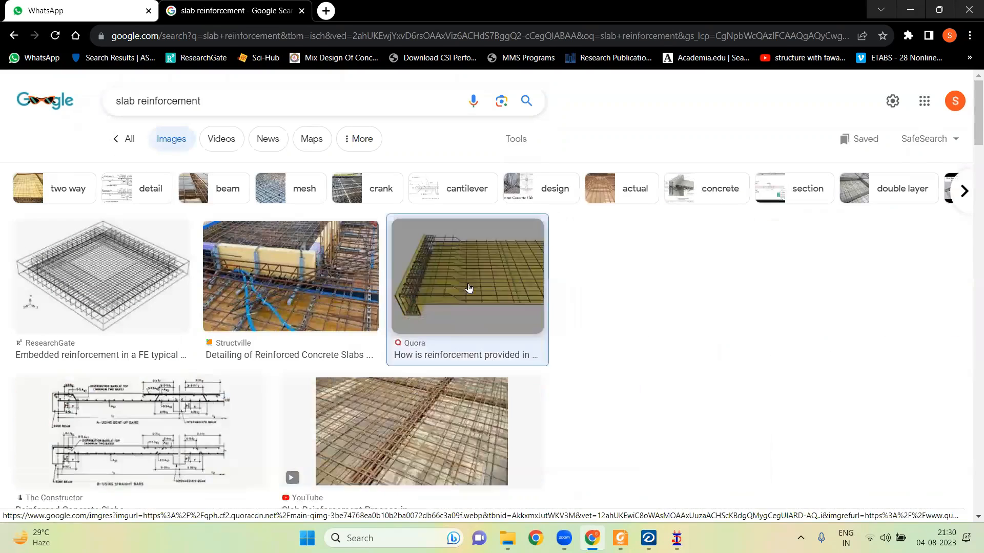
click(468, 288)
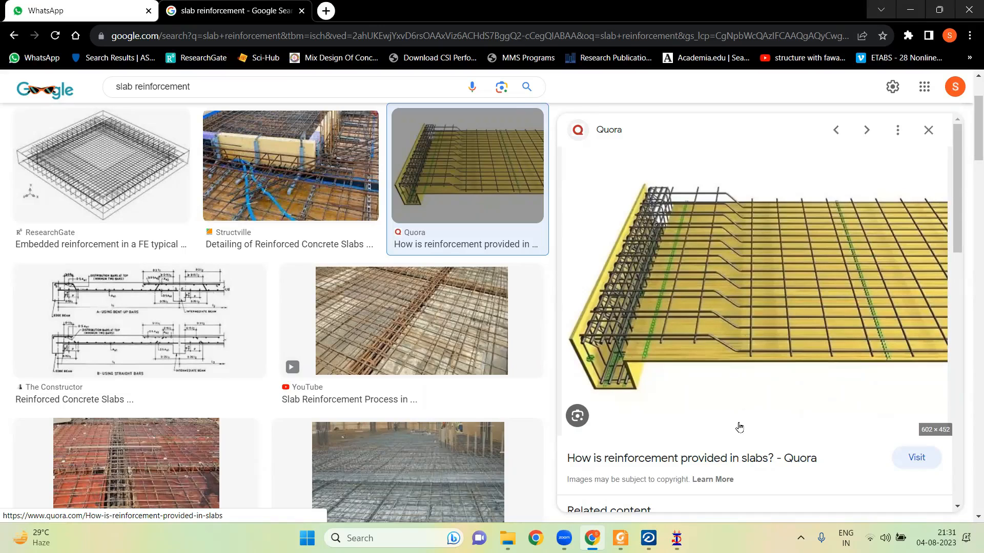
click(910, 9)
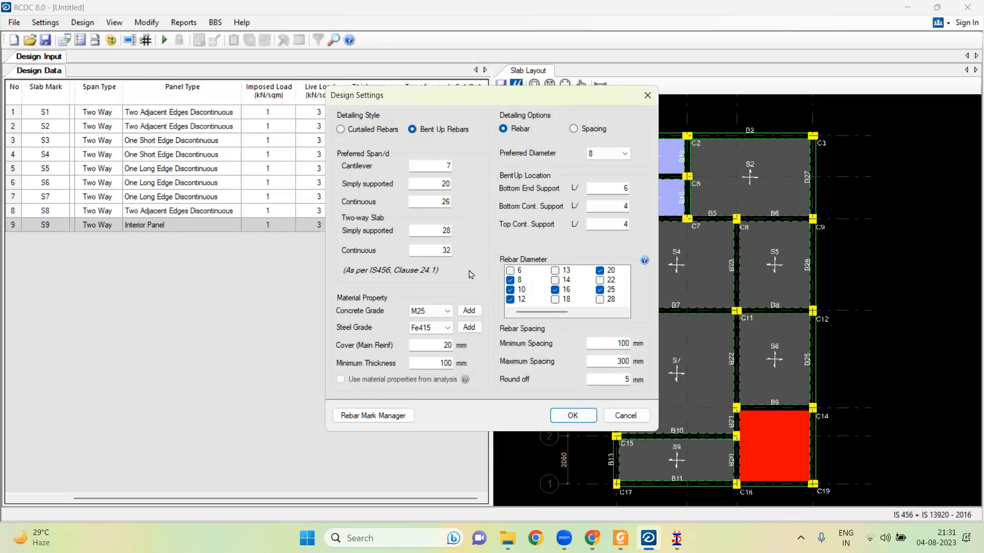
Set the concrete grade to M20, the steel grade to Fe500 and the minimum slab thickness to 125 mm.
click(431, 312)
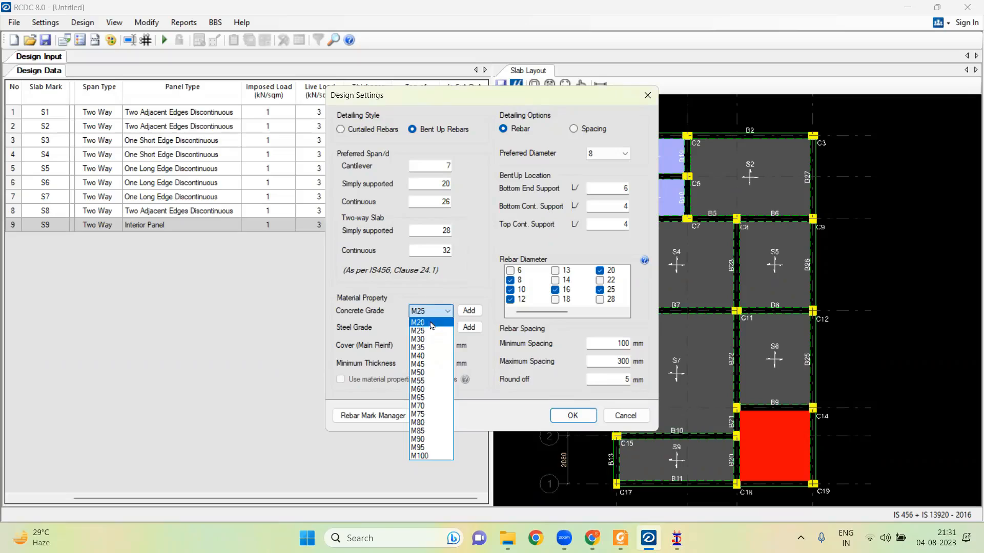
click(431, 324)
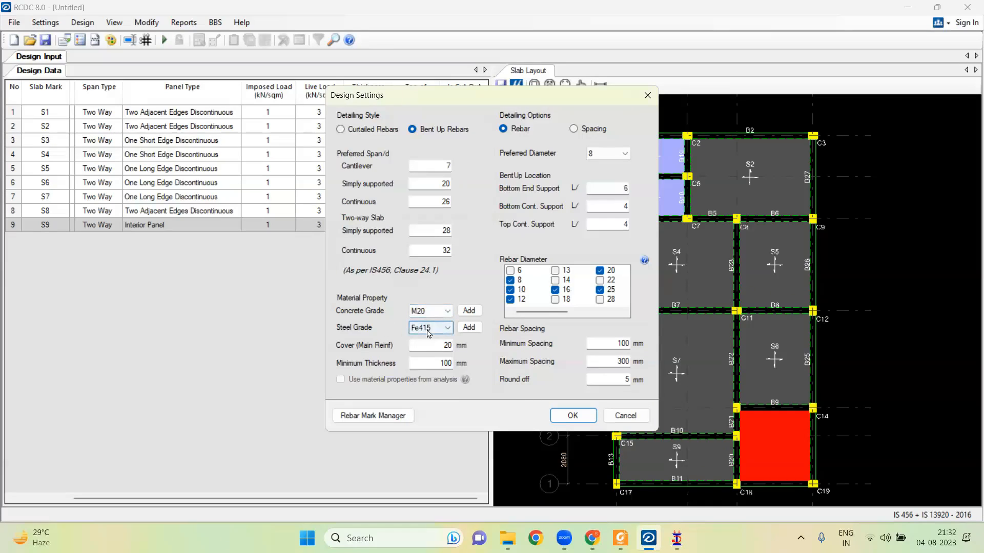
click(429, 334)
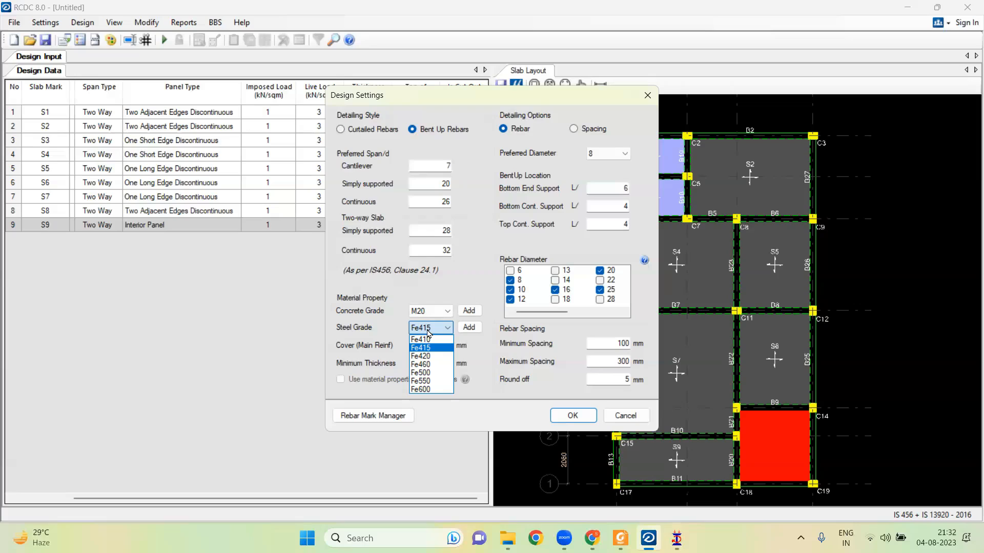
click(434, 372)
click(438, 328)
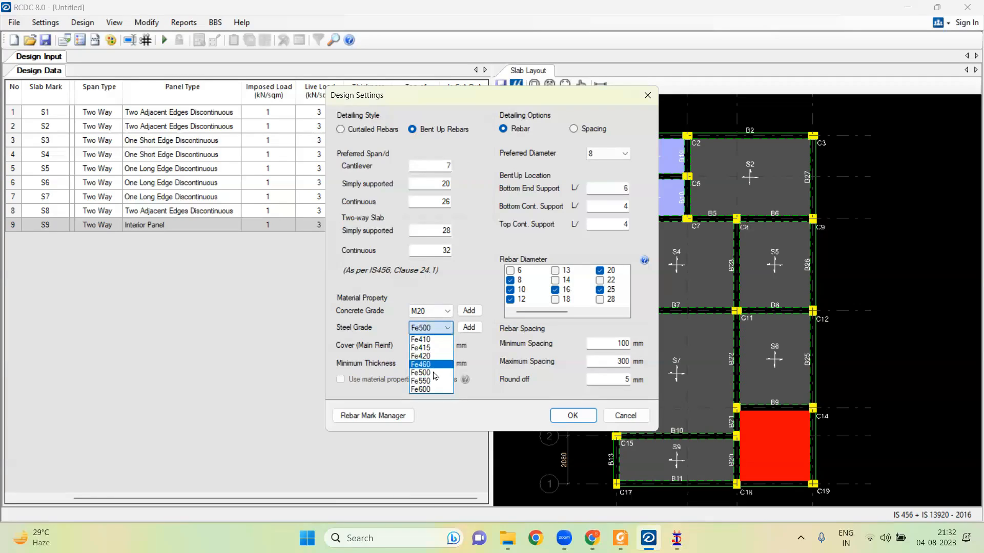
click(434, 374)
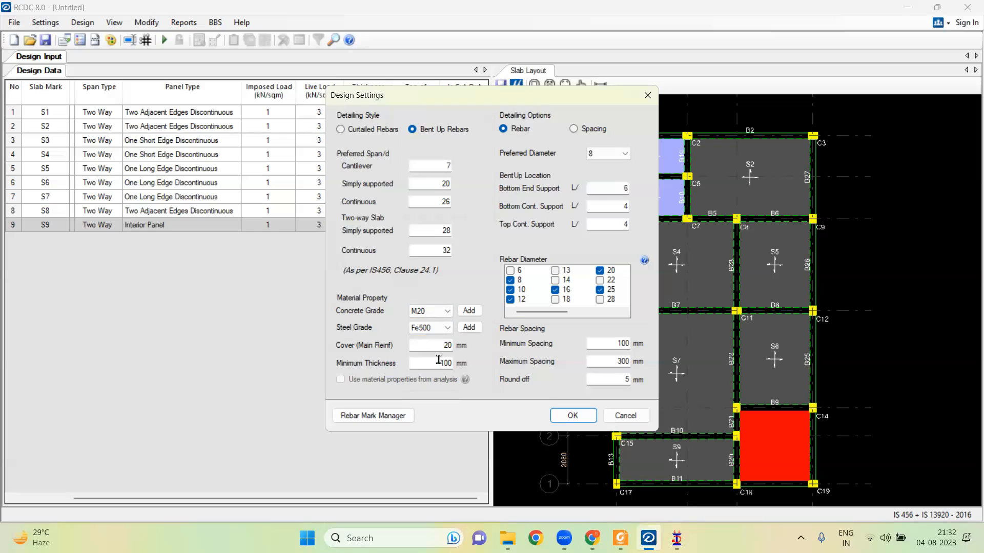
drag(439, 361, 465, 365)
text(125)
Try the Spacing detailing option, return to Rebar and set the preferred diameter to 10.
click(574, 128)
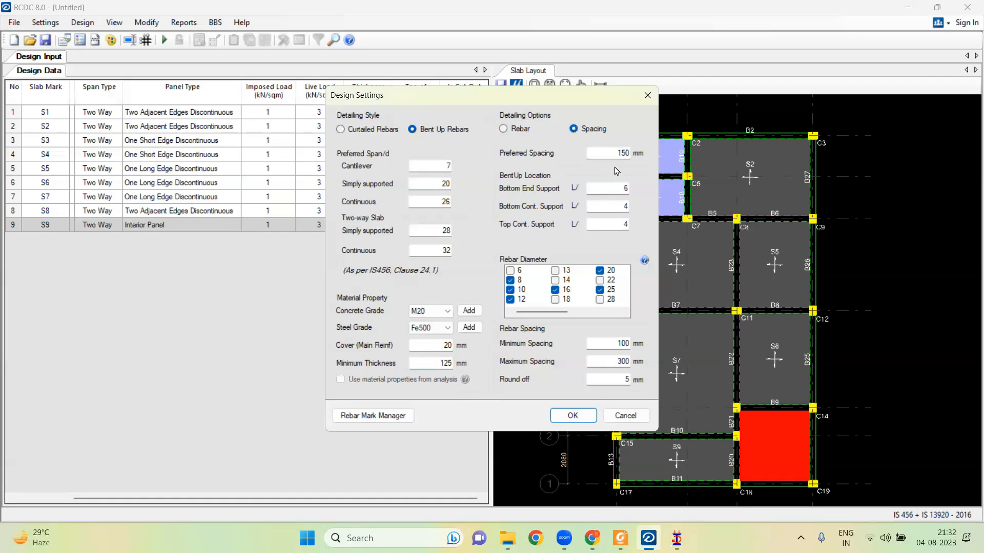
click(519, 128)
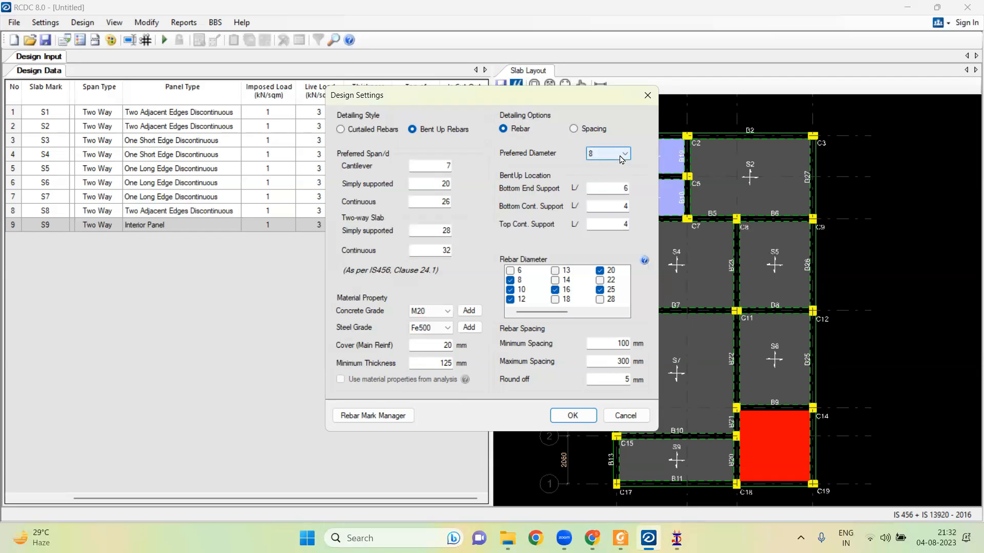
click(621, 156)
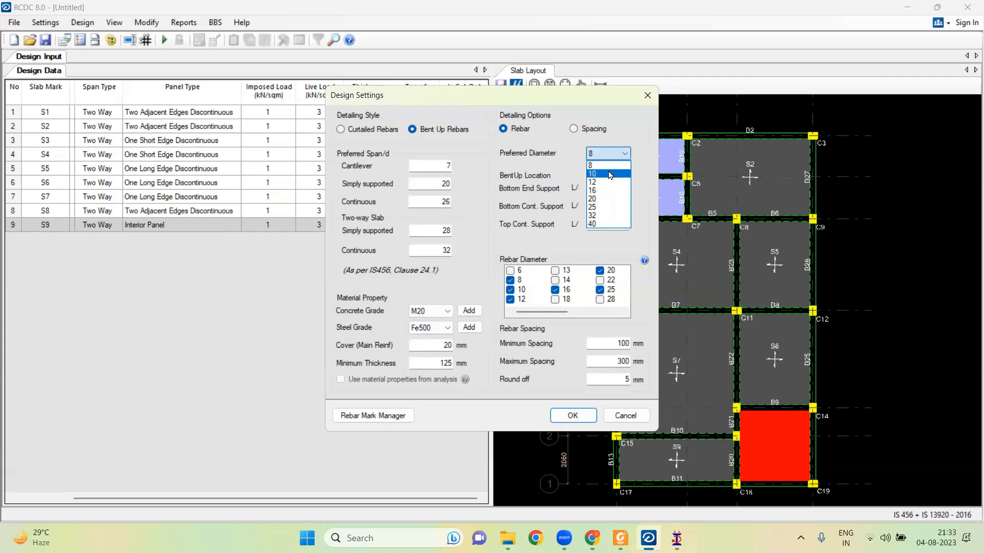
click(597, 175)
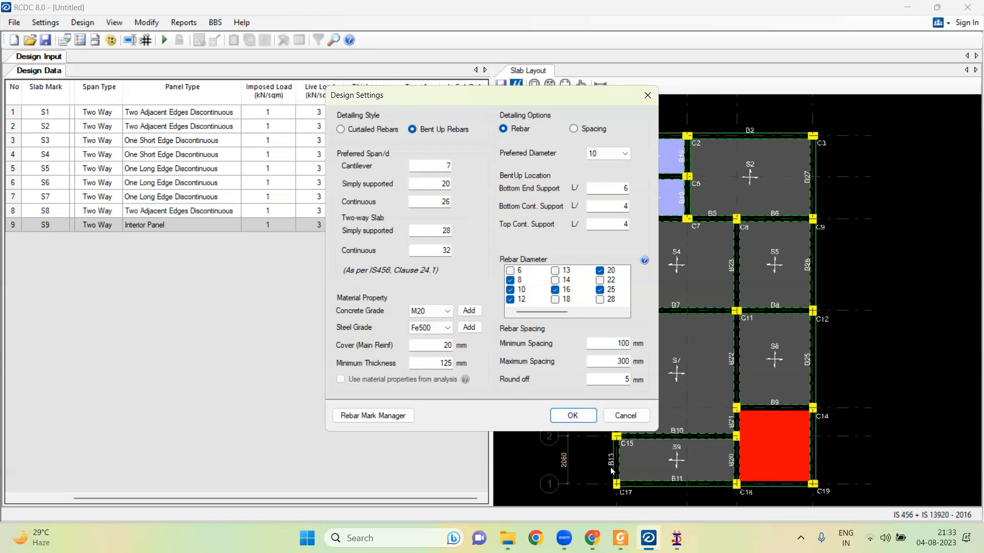
Switch to Chrome and STAAD.Pro, close the Rectangle property dialog there, and return to RCDC.
click(591, 538)
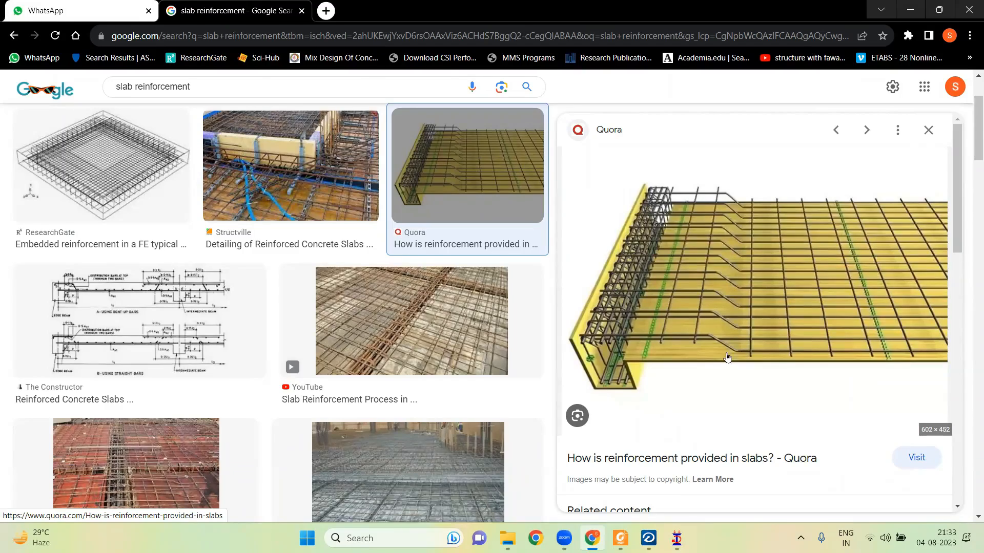
click(677, 539)
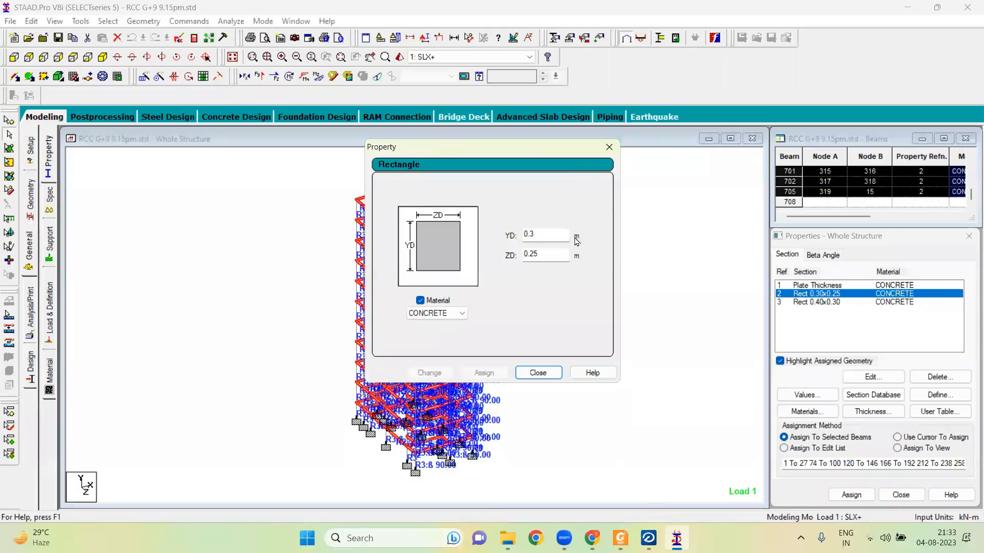
click(609, 147)
click(648, 538)
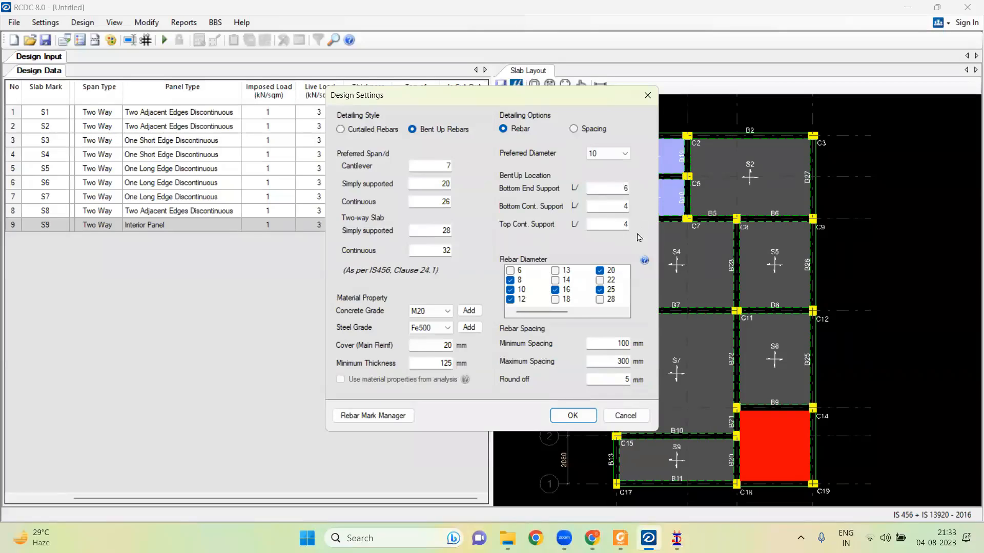
Exclude the 8, 12, 16, 20, 25, 32 and 40 mm bars from the allowed rebar diameters.
click(612, 149)
click(511, 301)
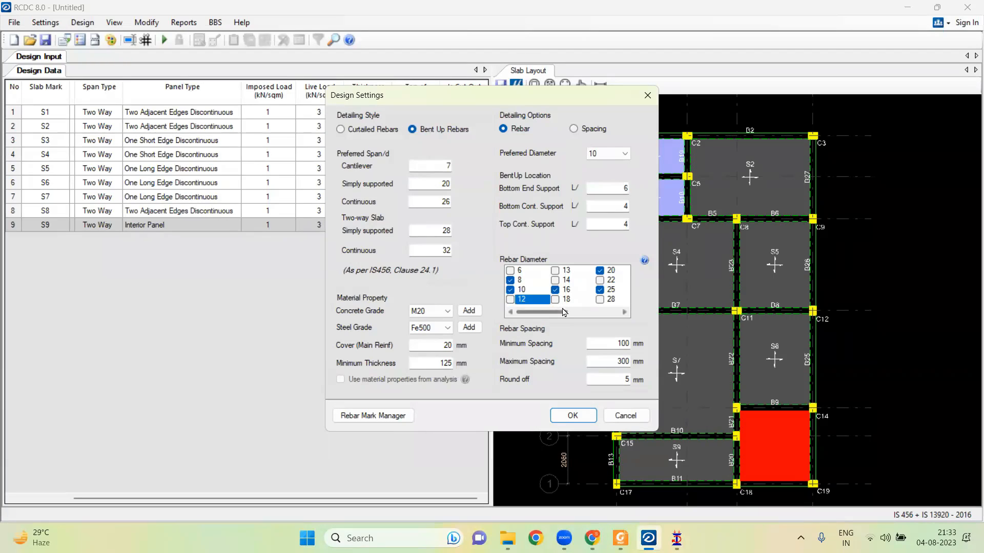
click(511, 281)
click(555, 290)
click(600, 290)
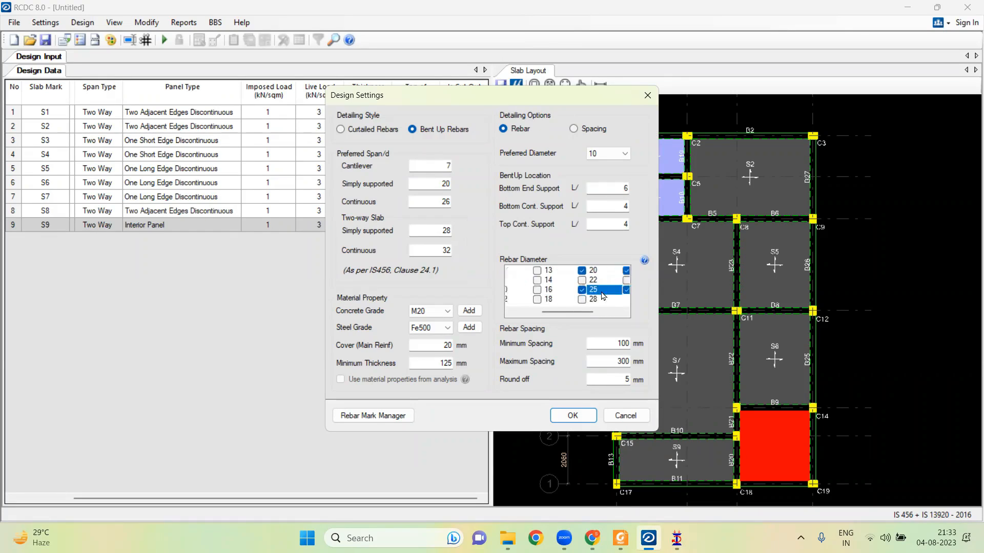
click(556, 272)
click(600, 270)
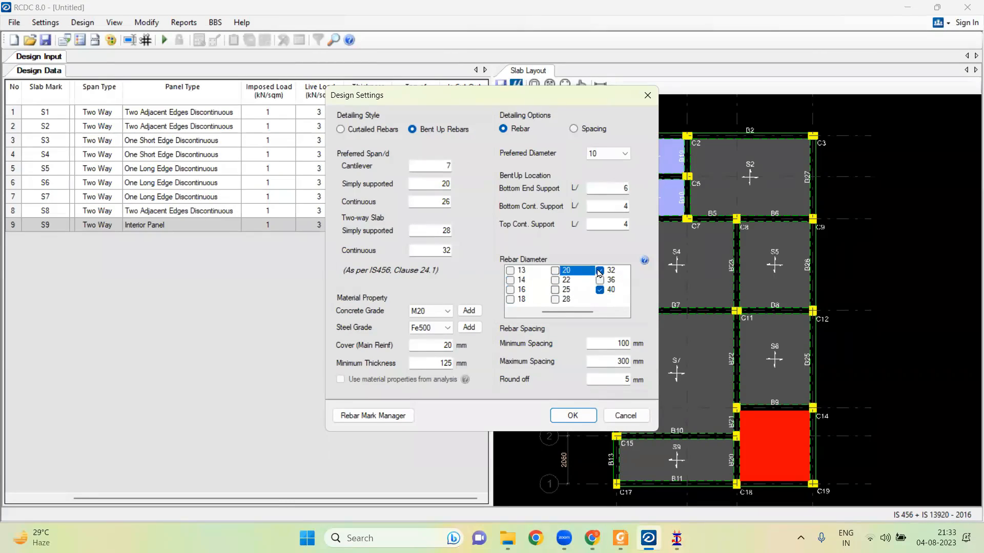
click(556, 291)
Set the rebar spacing to a minimum of 125 mm, a maximum of 200 mm and a 25 mm round-off.
double_click(605, 346)
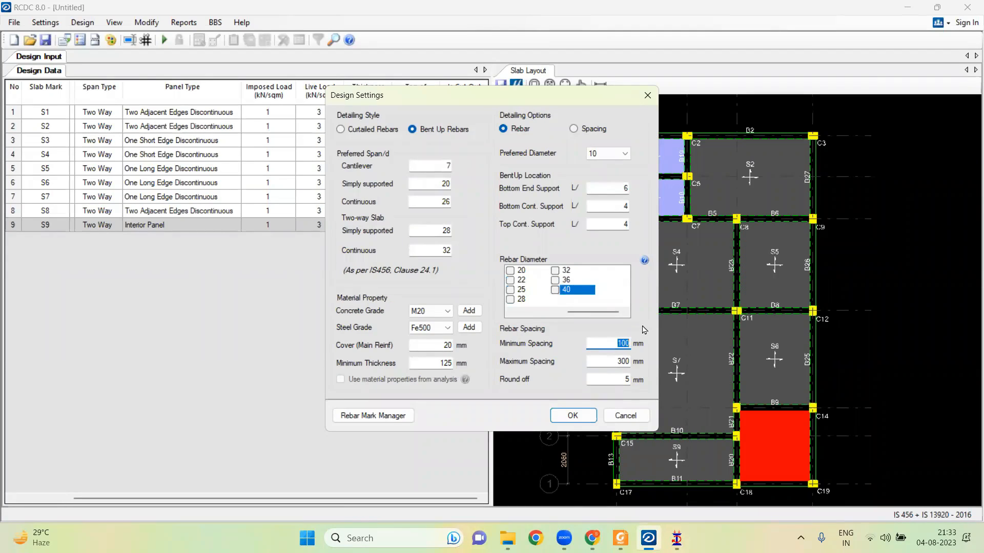
text(125)
double_click(615, 360)
text(200)
click(623, 378)
text(2)
Change the rebar mark's bar diameter prefix to D, remove the C/C spacing suffix, and accept the design settings.
click(380, 419)
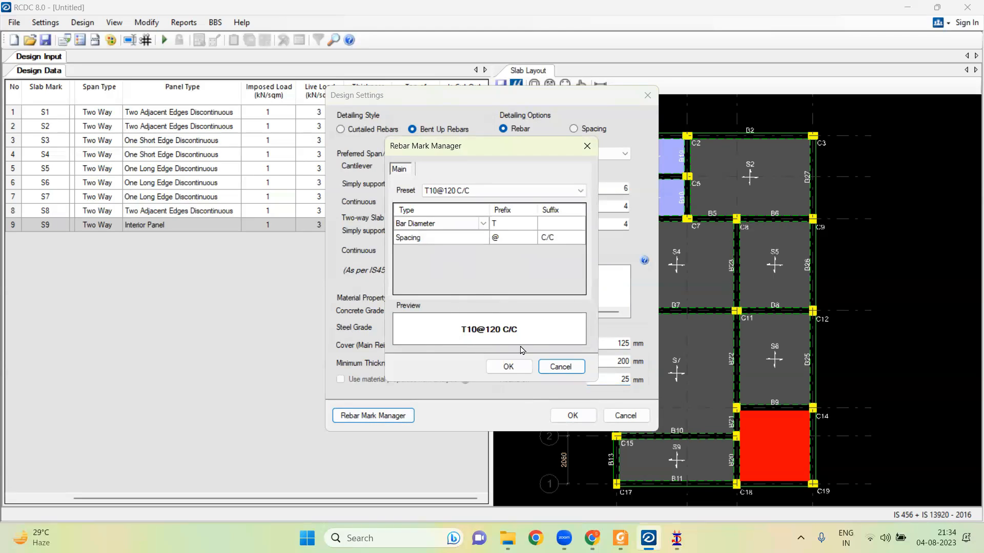
click(509, 229)
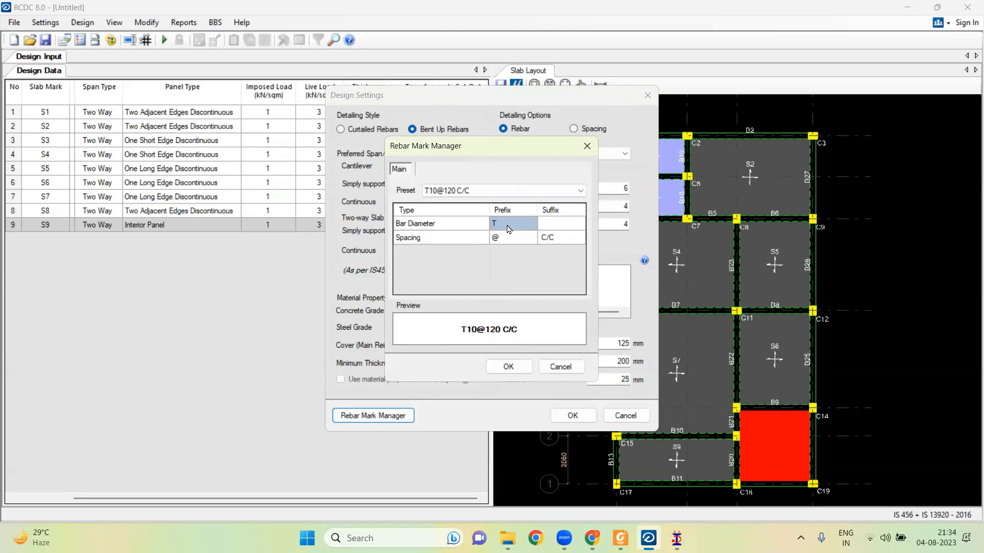
text(D)
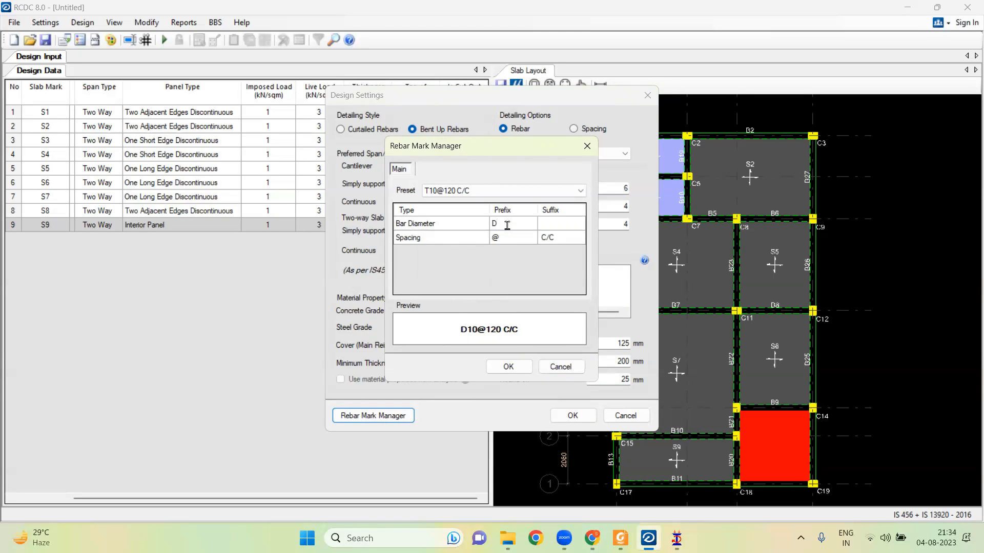
click(558, 239)
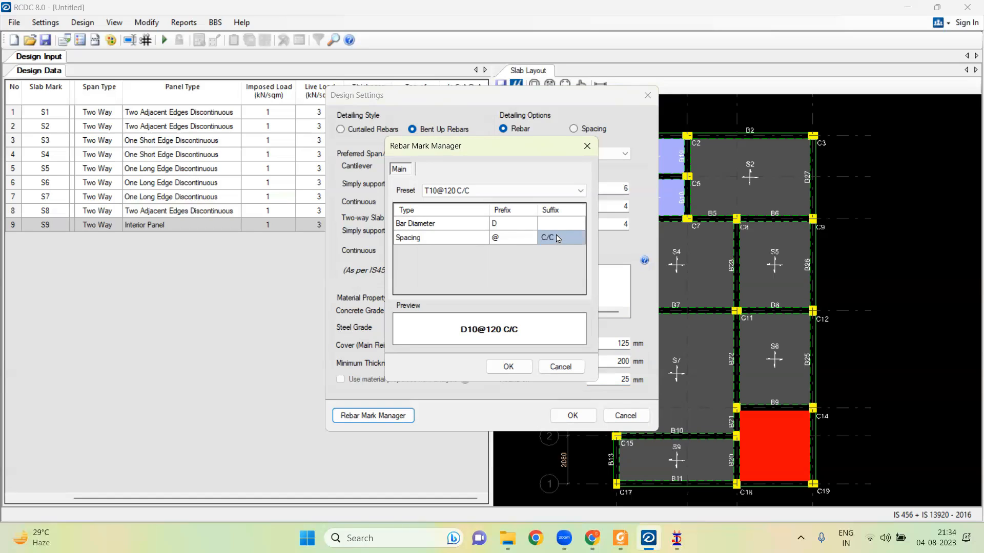
click(558, 238)
key(BackSpace)
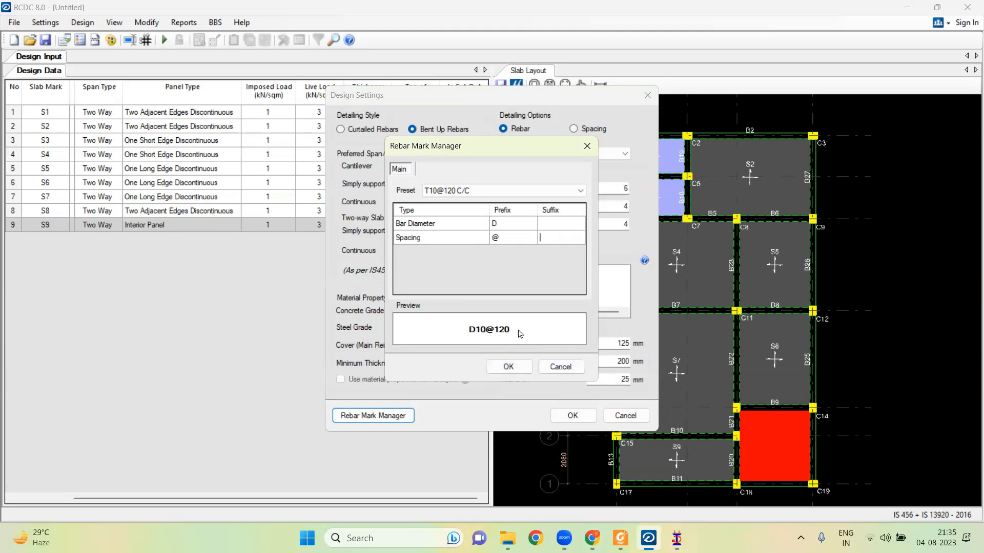
click(509, 367)
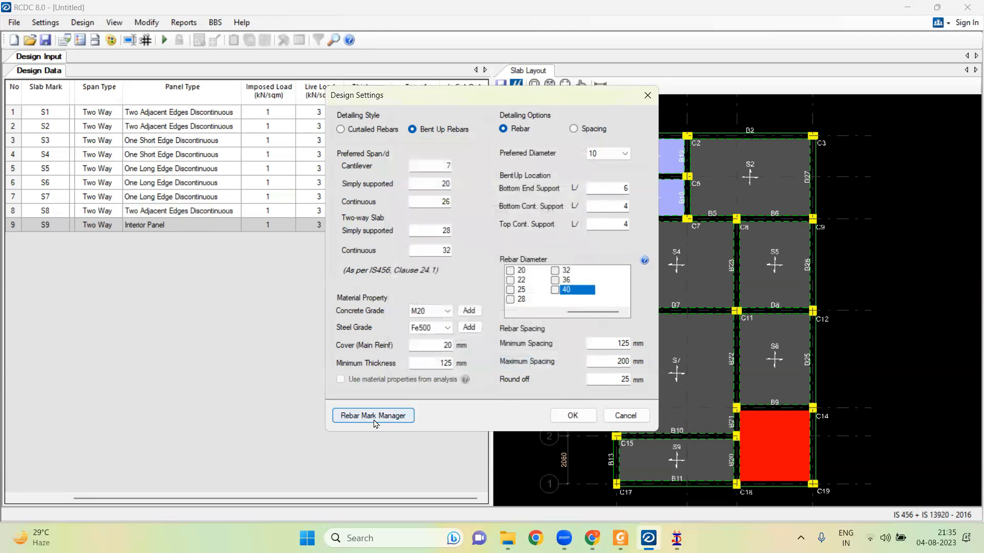
click(573, 416)
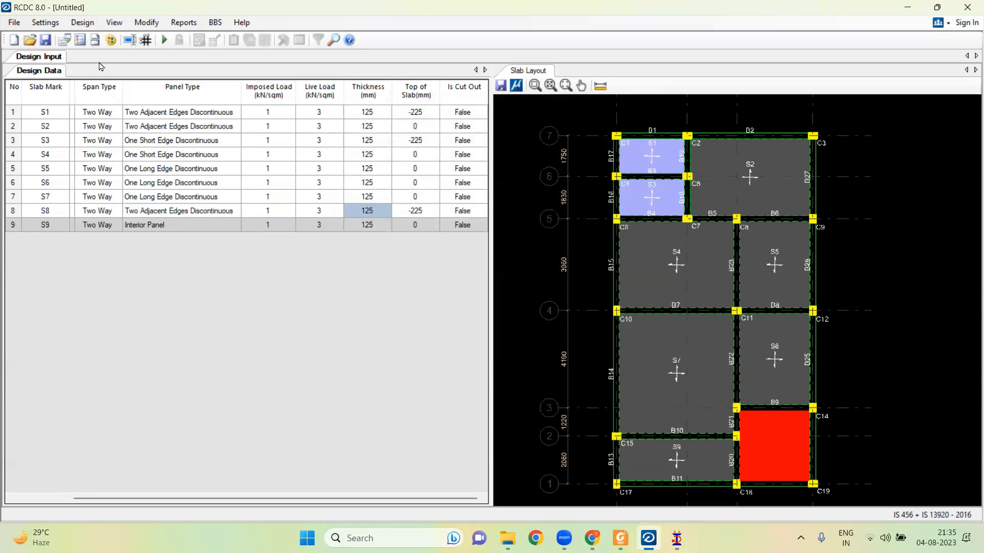
Enable the crack width check in the crack width settings with a permissible crack width of 0.3 mm.
click(45, 22)
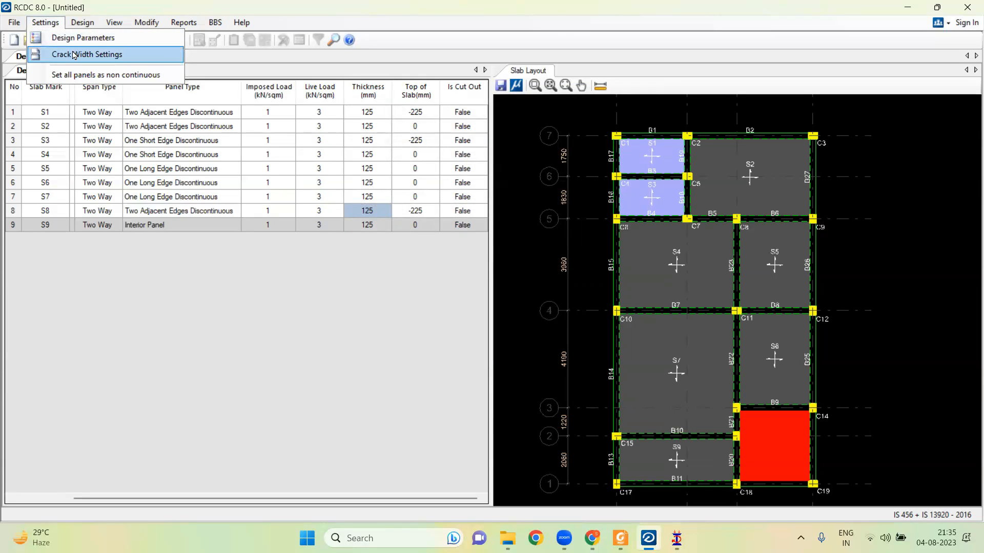
click(74, 54)
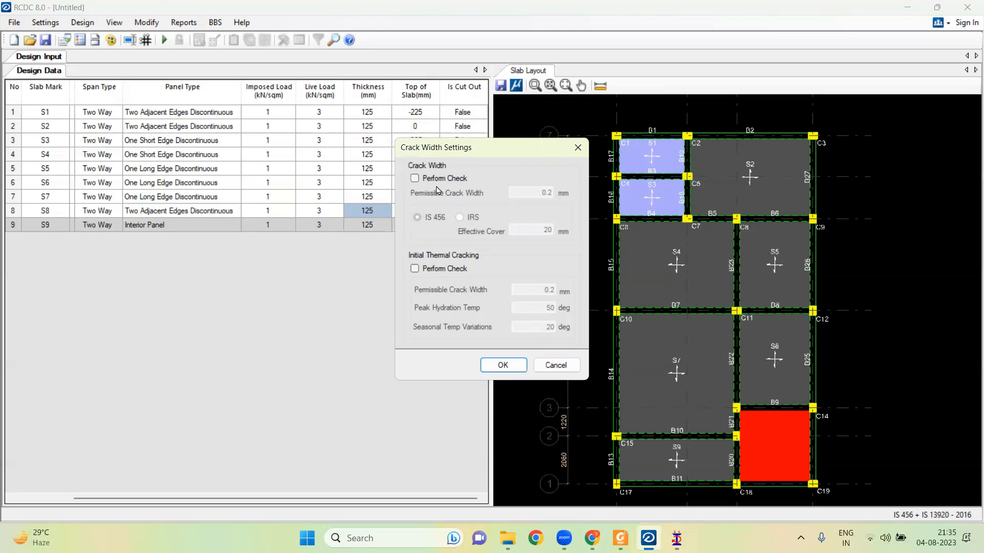
click(422, 181)
double_click(548, 194)
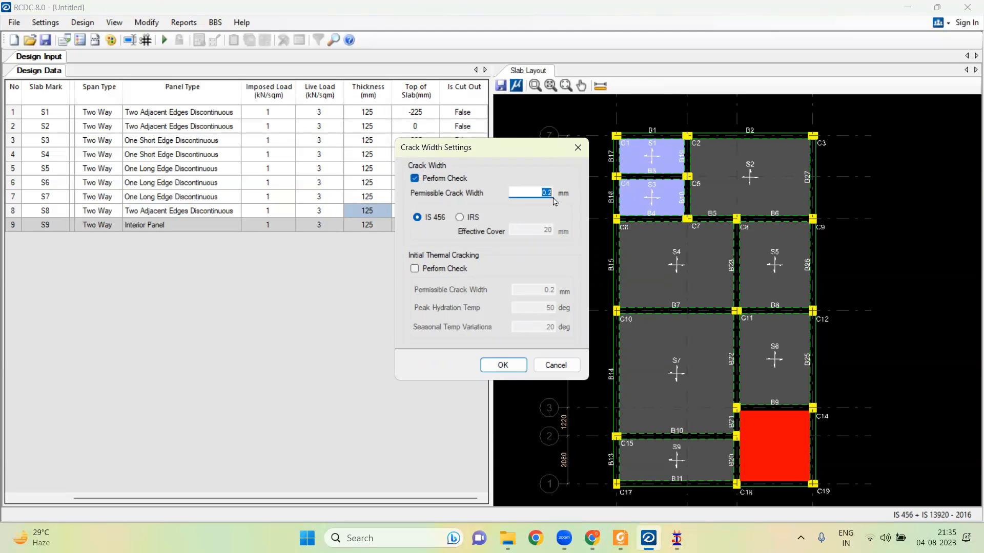
click(550, 195)
key(BackSpace)
text(3)
Enable the initial thermal cracking check with a permissible crack width of 0.3 mm and accept the crack width settings.
click(415, 270)
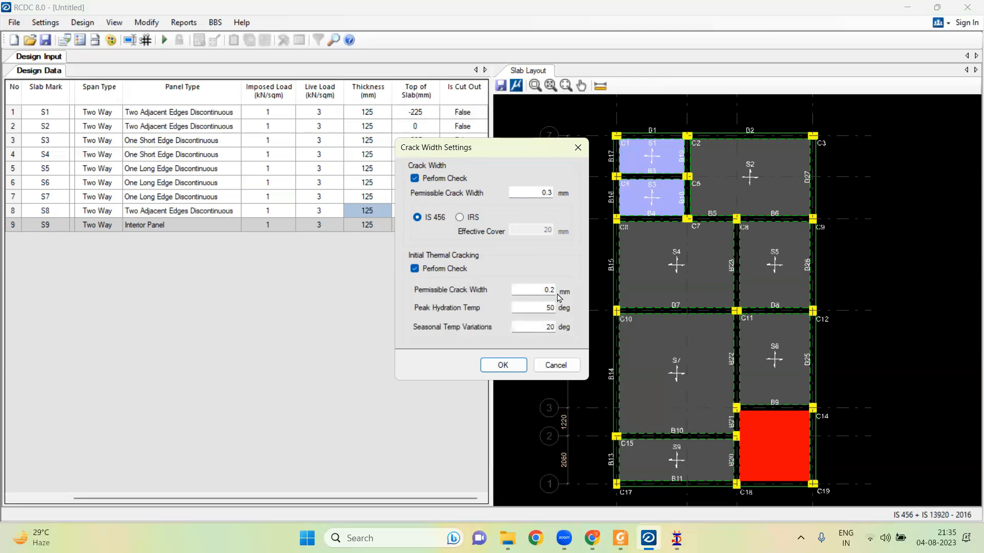
click(552, 291)
key(BackSpace)
key(BackSpace)
text(3)
click(503, 366)
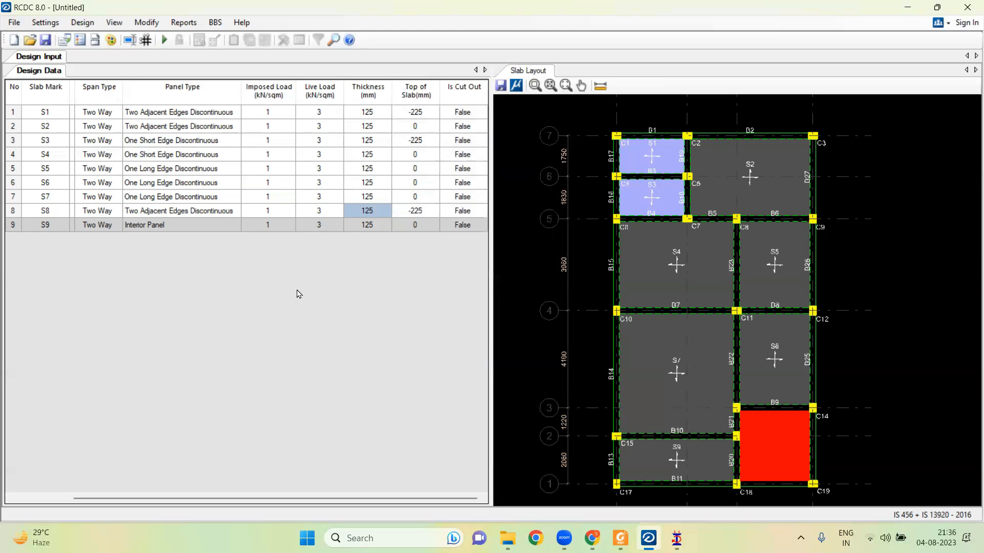
Inspect the option for setting all panels as non continuous and the panel type choices for slab S1.
click(45, 23)
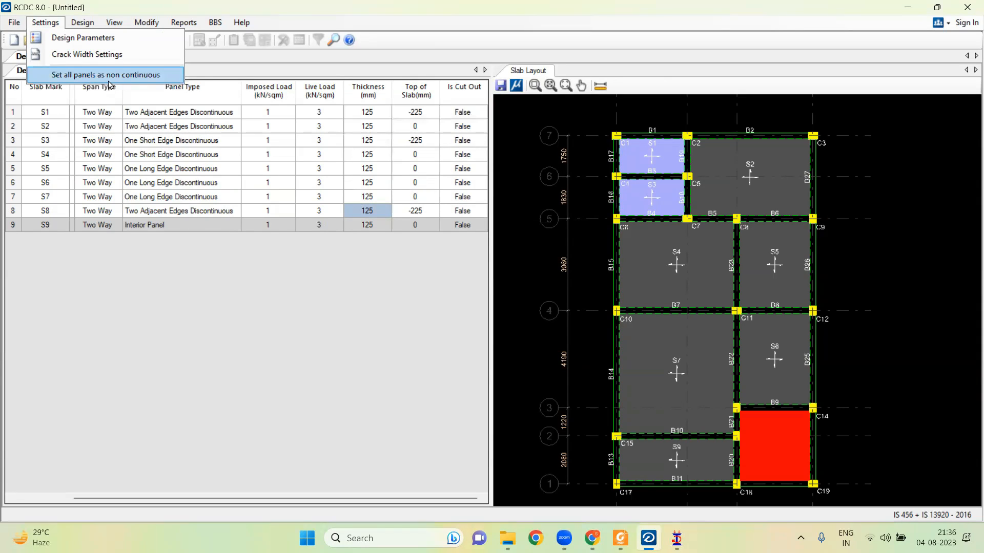
click(204, 116)
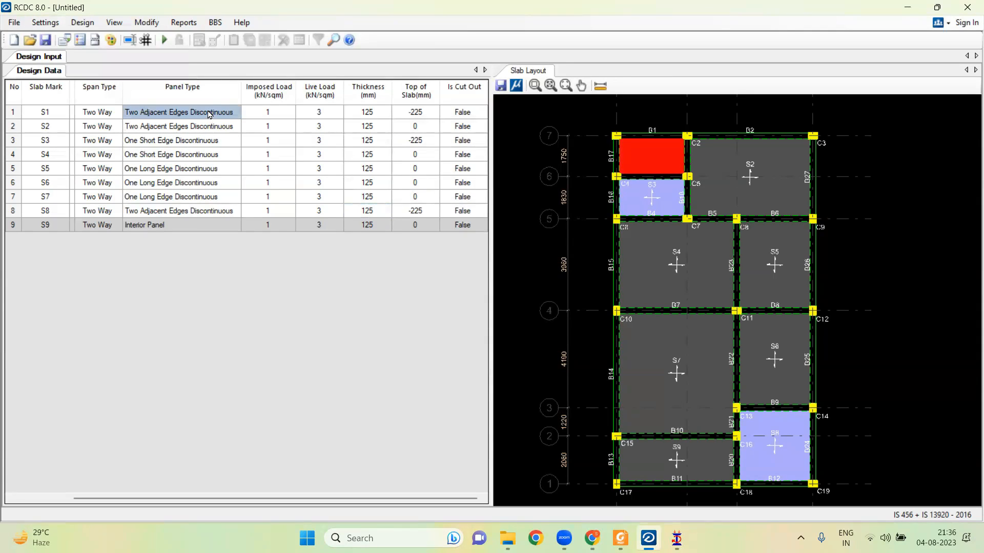
click(210, 114)
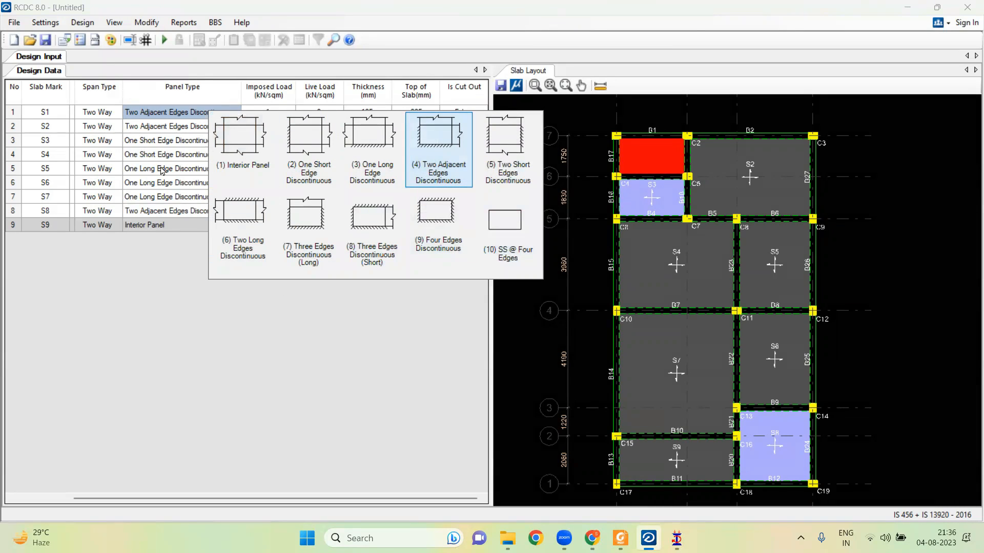
click(82, 22)
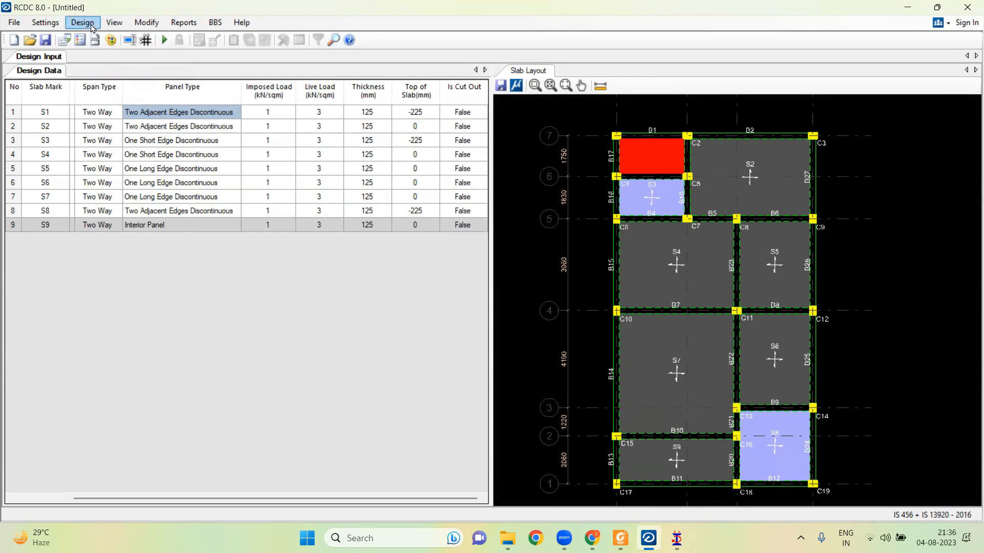
Run the slab design and agree to re-evaluate the slab continuity.
click(88, 25)
click(106, 39)
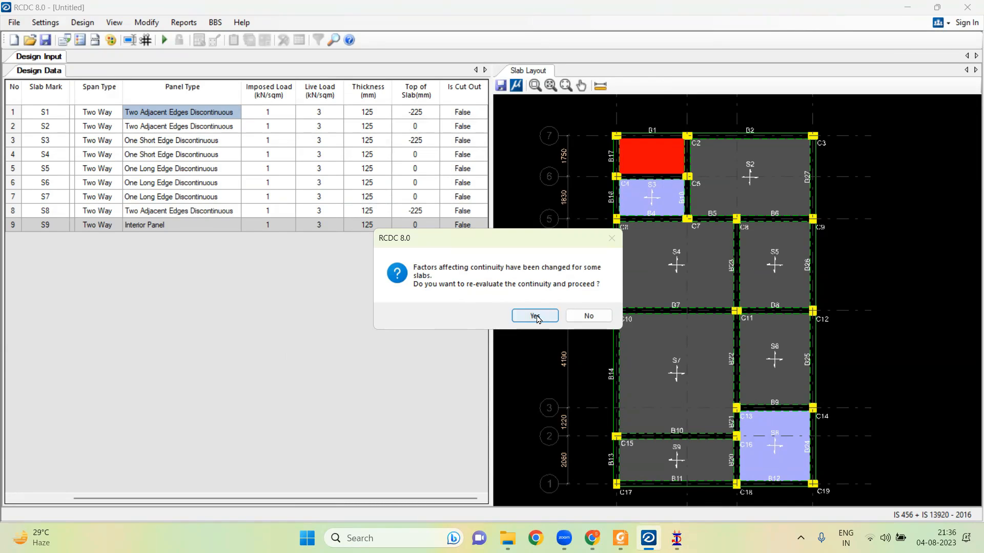
click(535, 316)
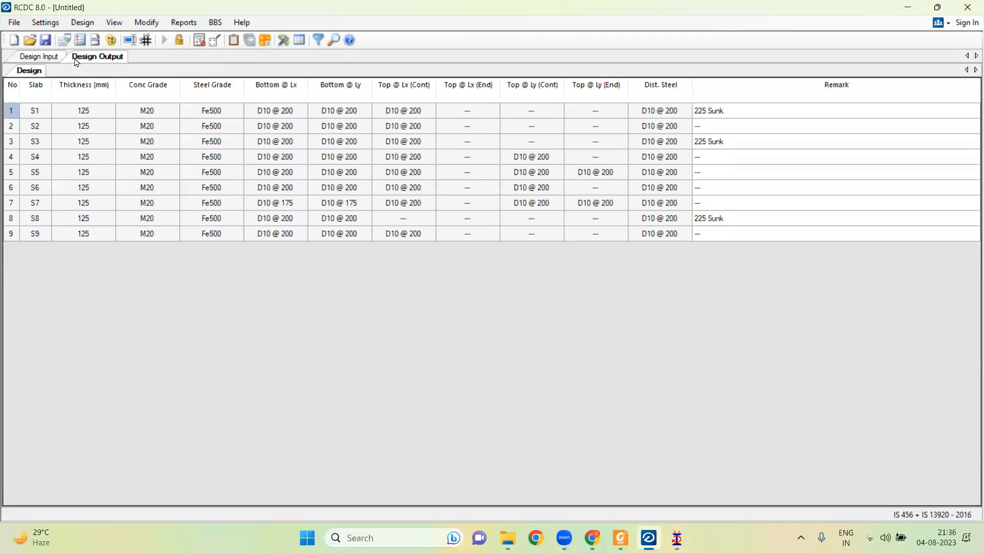
click(82, 23)
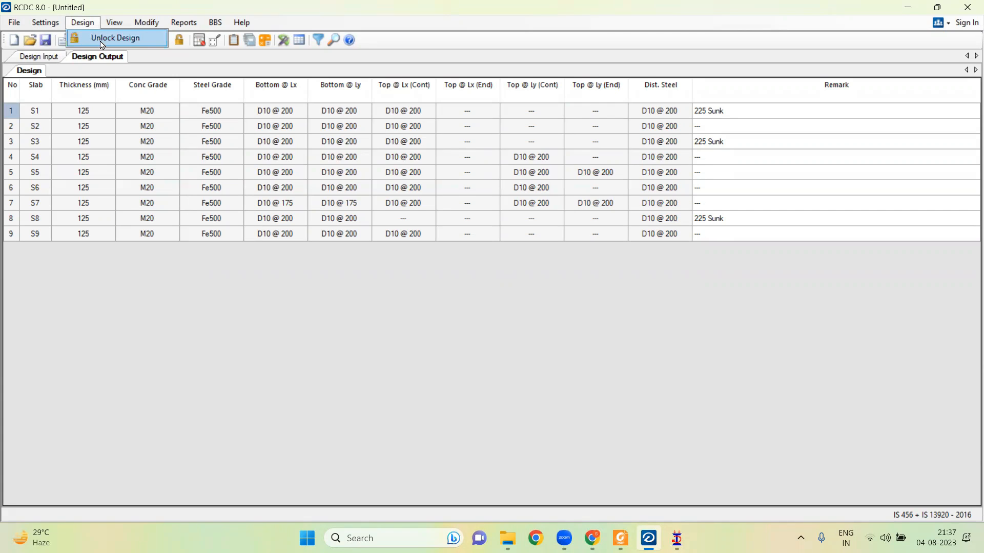
mouse_move(54, 28)
click(152, 335)
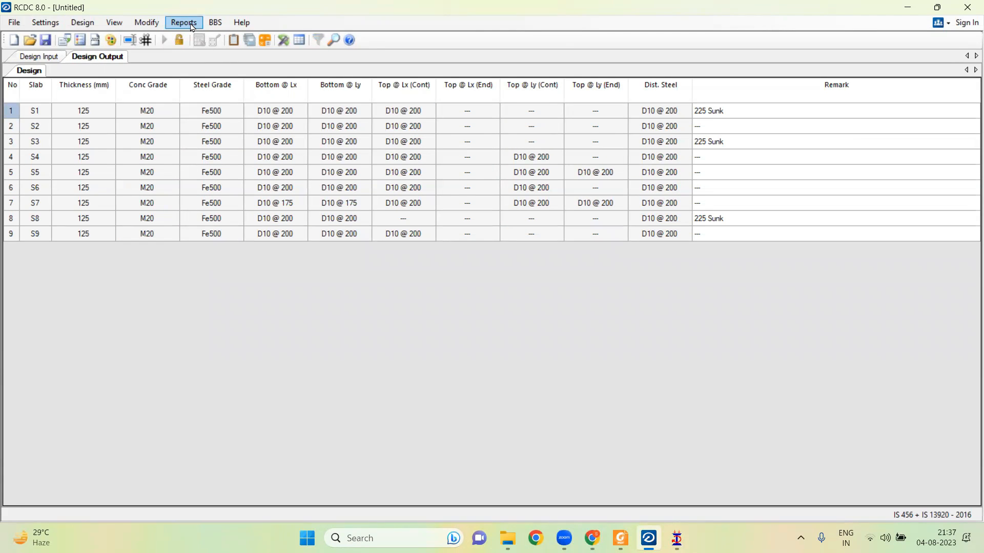
Generate the slab text schedule report with similar slabs grouped.
click(183, 22)
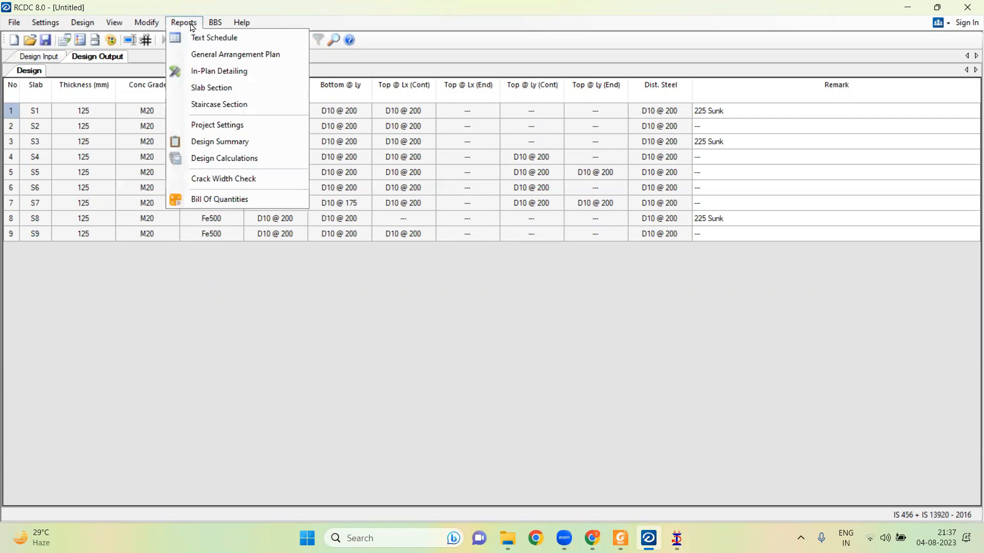
click(215, 39)
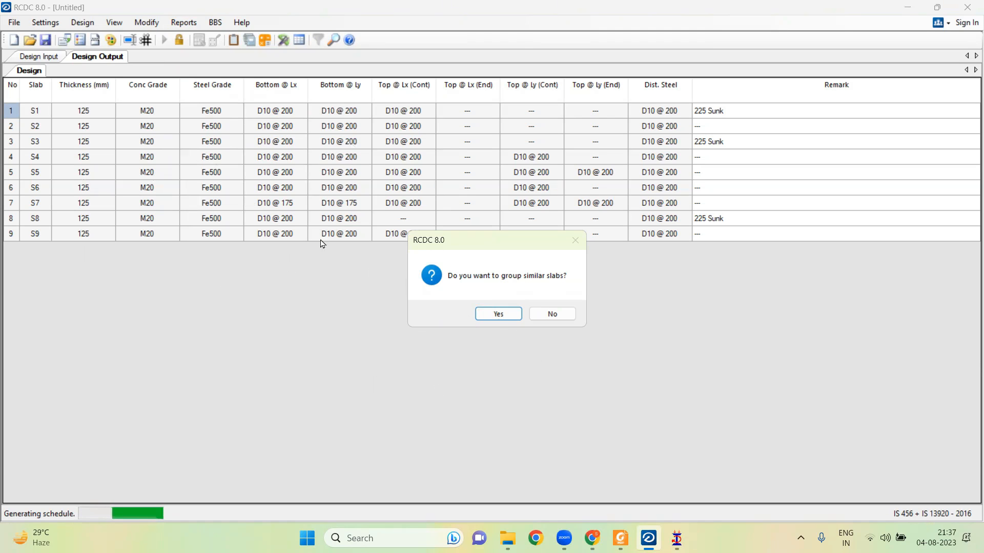
click(498, 314)
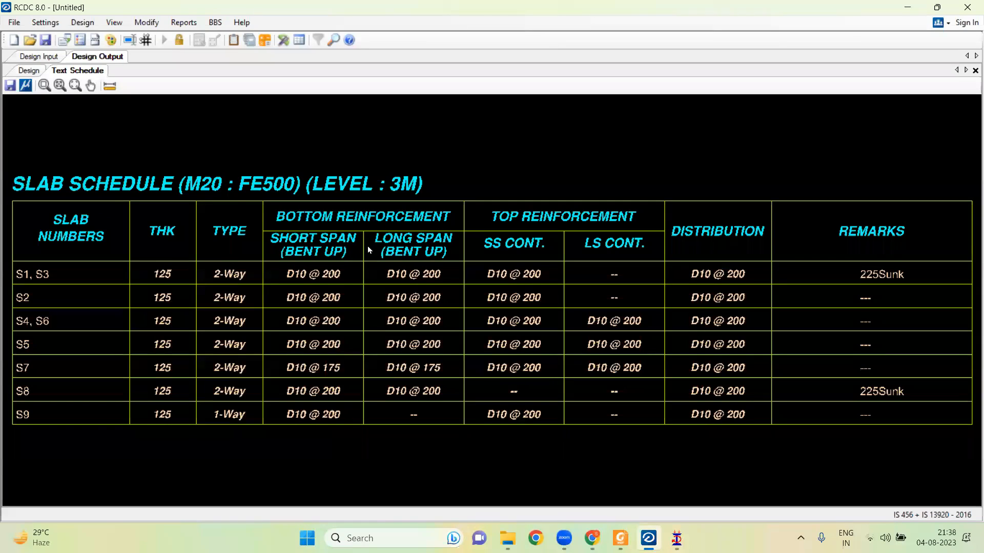
View the slab reinforcement image in Chrome, return to RCDC and check the rebar diameter and spacing in the design parameters.
click(595, 537)
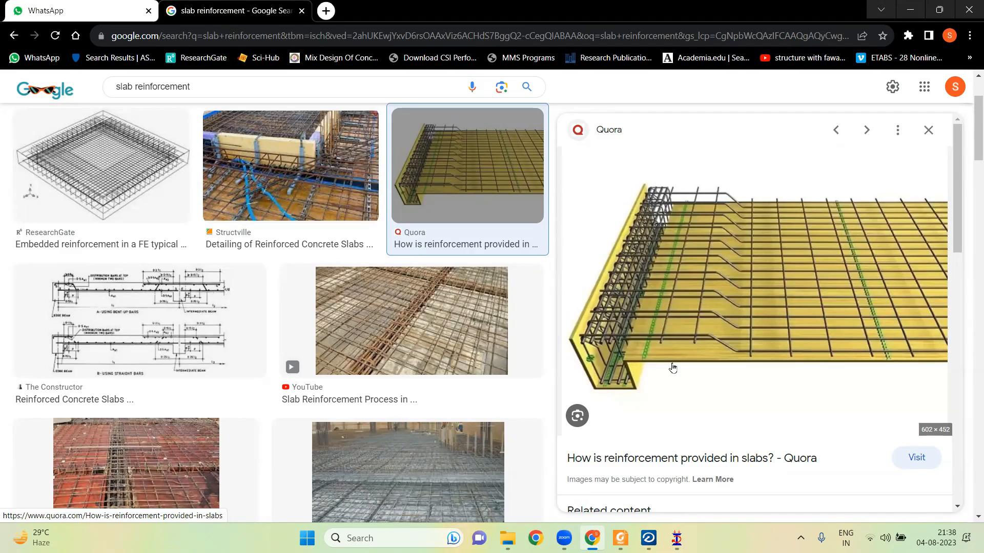
click(649, 538)
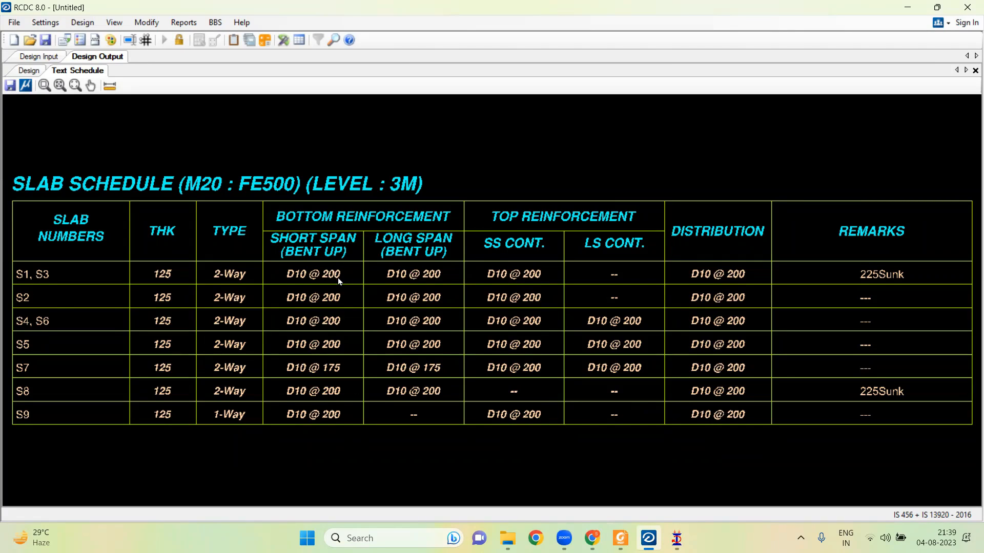
click(45, 24)
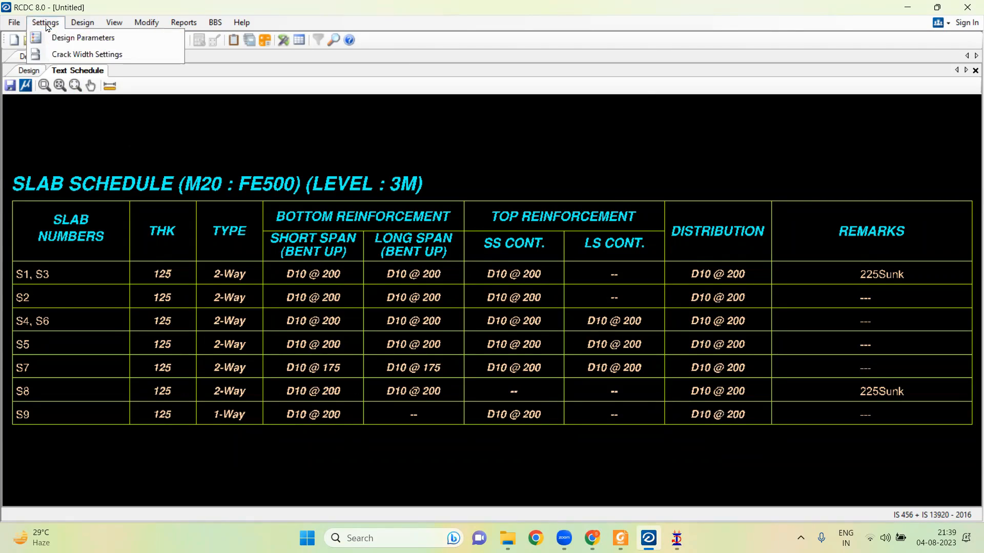
click(56, 38)
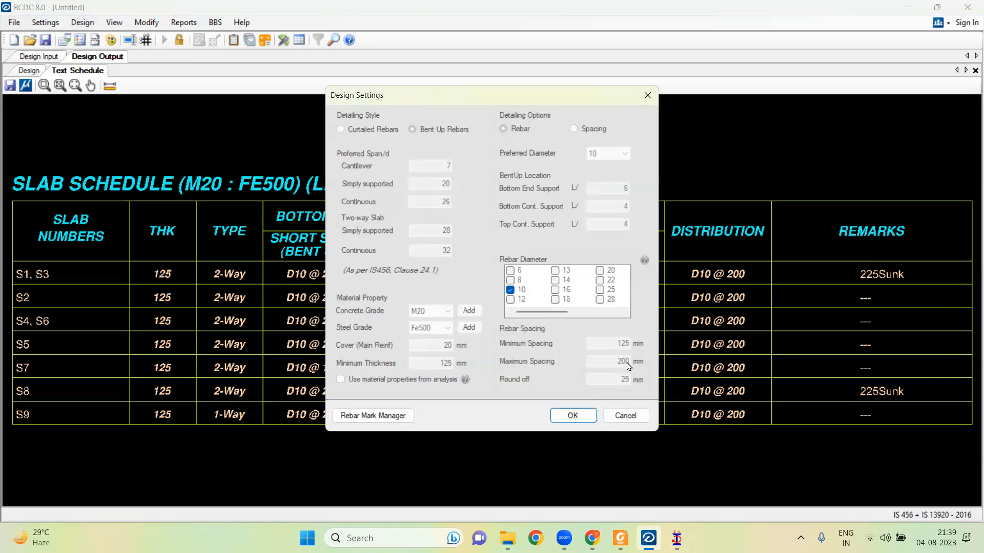
click(626, 416)
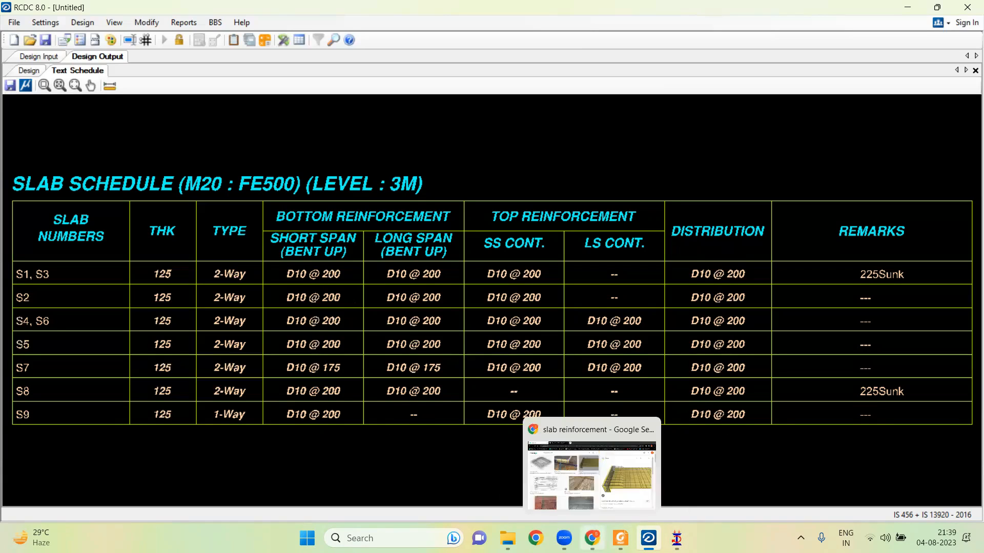
Switch to Chrome and mark four top bars near the support with freehand lines on the slab reinforcement image.
click(593, 538)
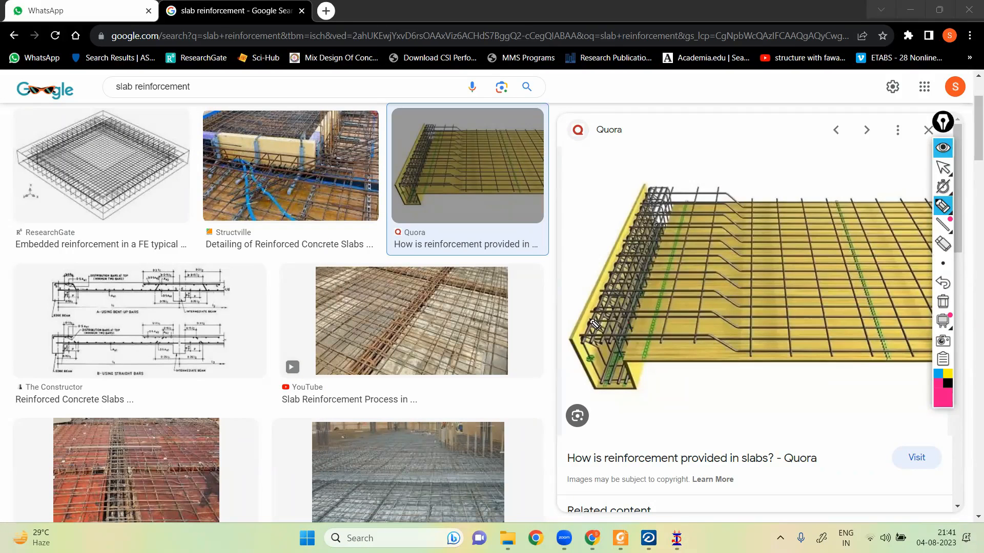
drag(594, 319, 707, 319)
drag(601, 302, 705, 302)
drag(613, 281, 707, 285)
drag(618, 262, 703, 263)
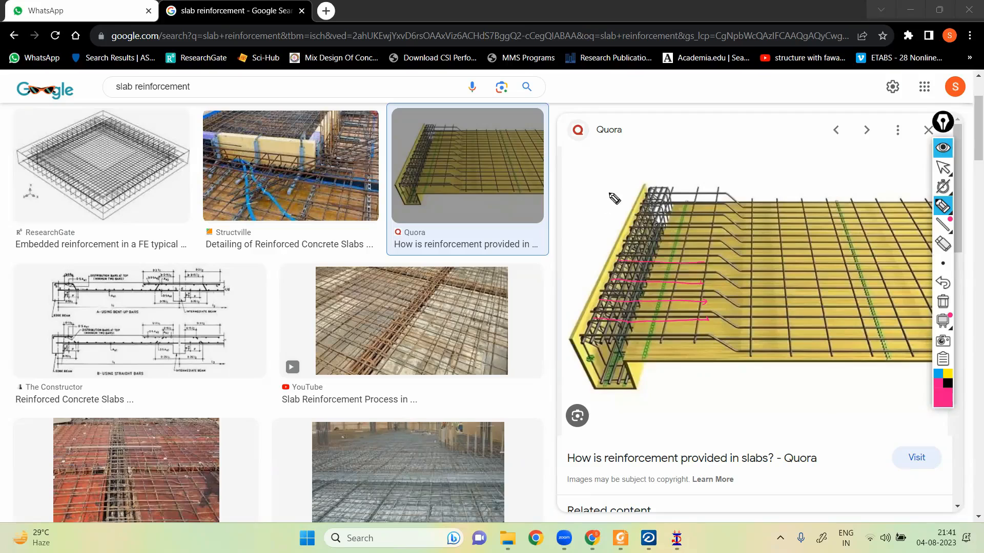
Write the moment formulas wl²/12 near the support and wl²/24 near midspan on the image, and circle wl²/12.
mouse_move(601, 177)
mouse_down()
mouse_move(639, 184)
mouse_move(646, 176)
mouse_up()
drag(654, 160, 653, 169)
drag(658, 160, 671, 163)
mouse_move(862, 376)
mouse_down()
mouse_move(895, 367)
mouse_move(923, 389)
mouse_move(901, 354)
mouse_up()
drag(335, 255, 360, 264)
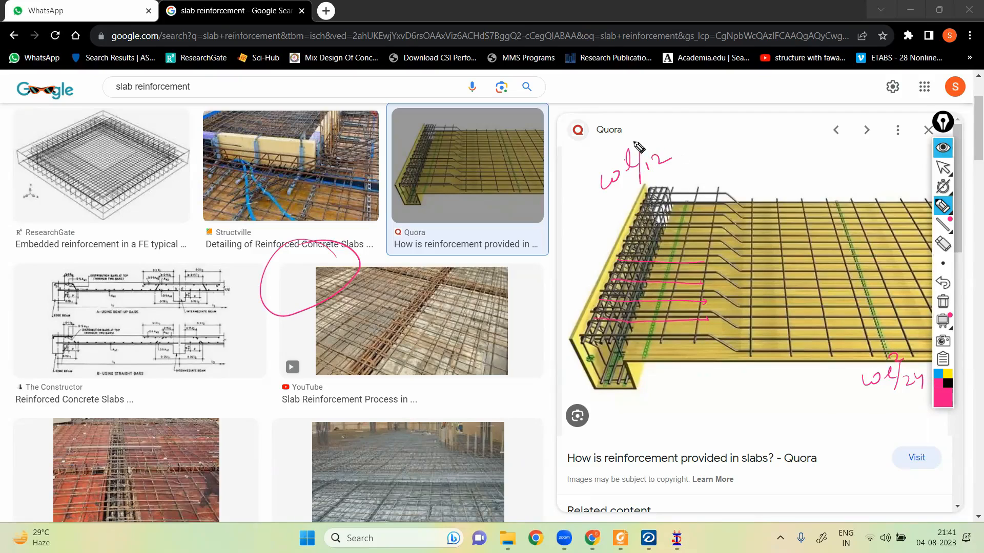
drag(639, 121, 579, 152)
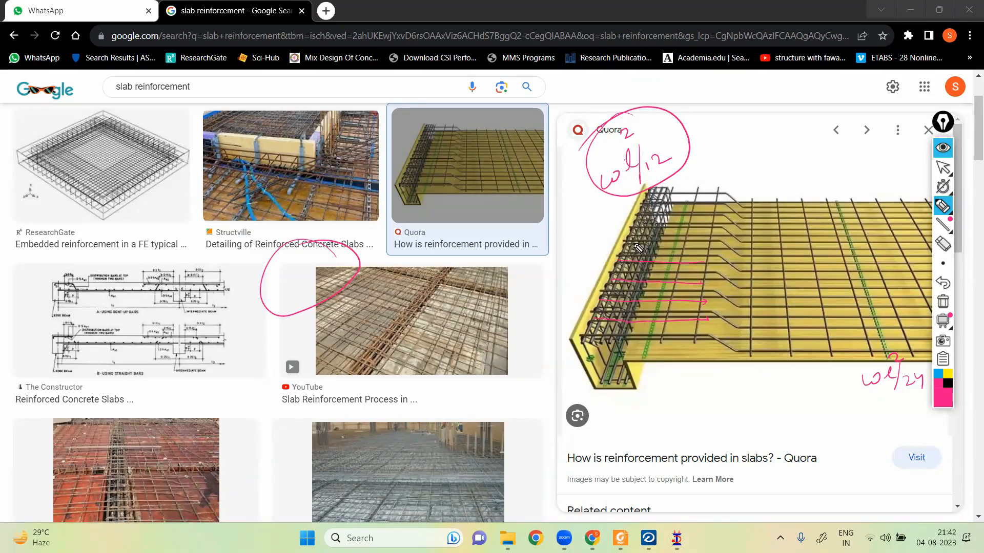
Mark the remaining top bars near the support with freehand lines and circle the wl²/24 formula.
drag(651, 200, 715, 200)
mouse_move(648, 208)
mouse_down()
mouse_move(713, 207)
mouse_move(711, 218)
mouse_up()
mouse_move(630, 230)
mouse_down()
mouse_move(710, 230)
mouse_move(708, 246)
mouse_up()
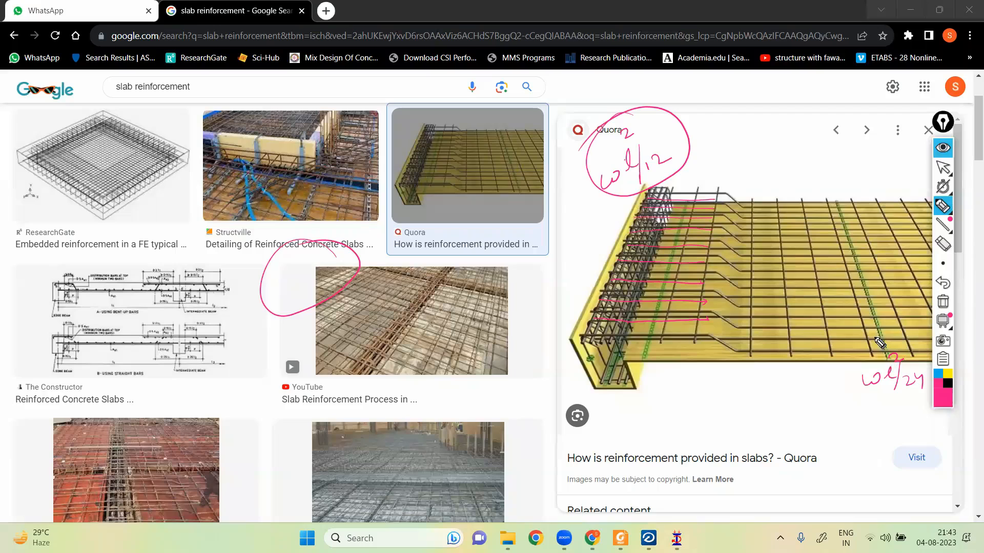
mouse_move(877, 339)
mouse_down()
mouse_move(865, 410)
mouse_move(940, 418)
mouse_move(893, 335)
mouse_up()
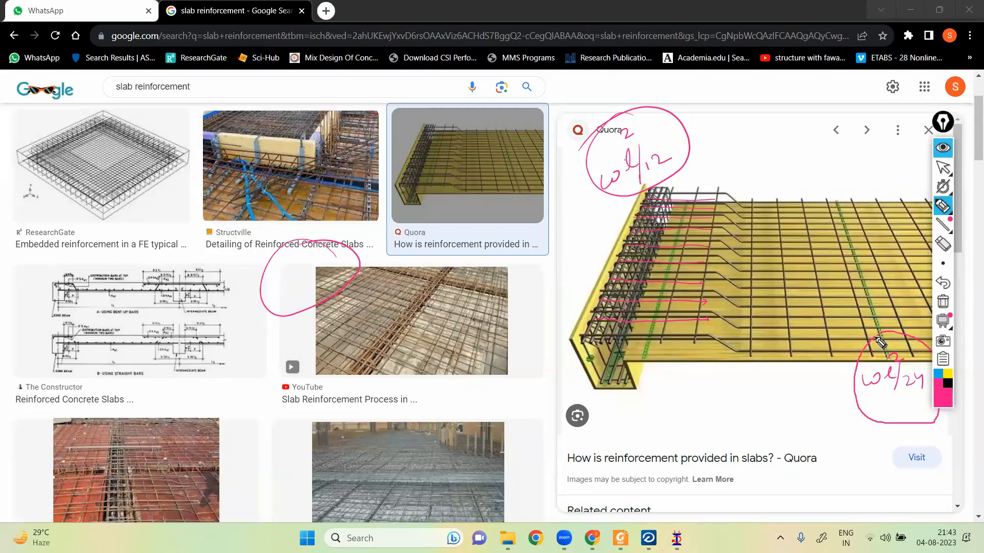
Clear all screen annotations, leave drawing mode and switch back to RCDC.
click(943, 301)
click(943, 167)
click(648, 538)
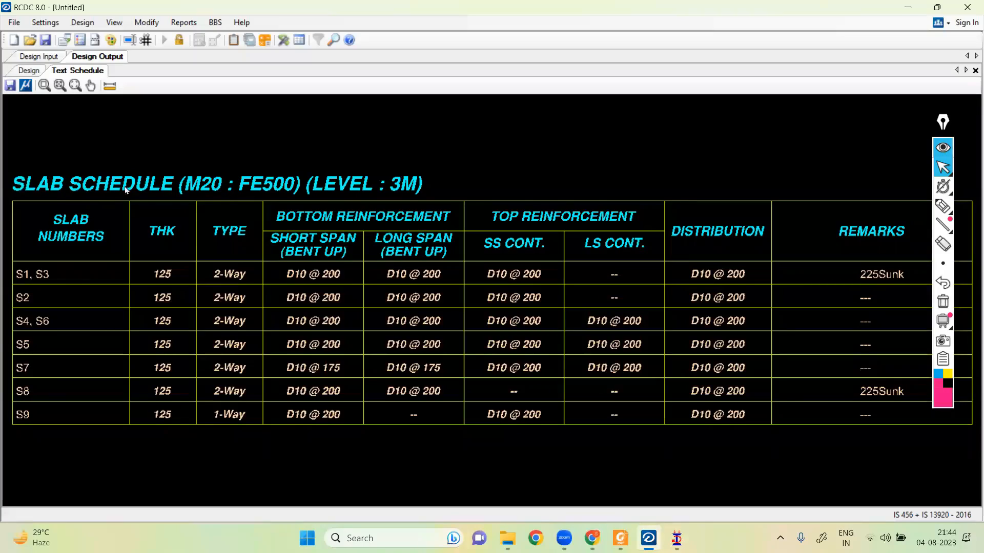
Save the project as an RCDC file named Slab in the T3S5 > RCDC > Slab folder on the Desktop.
click(10, 87)
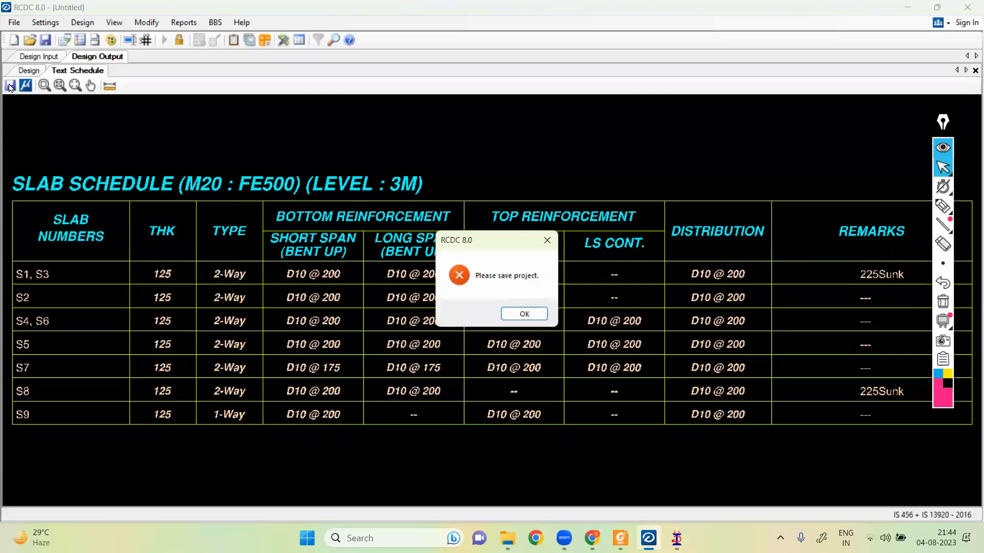
click(525, 313)
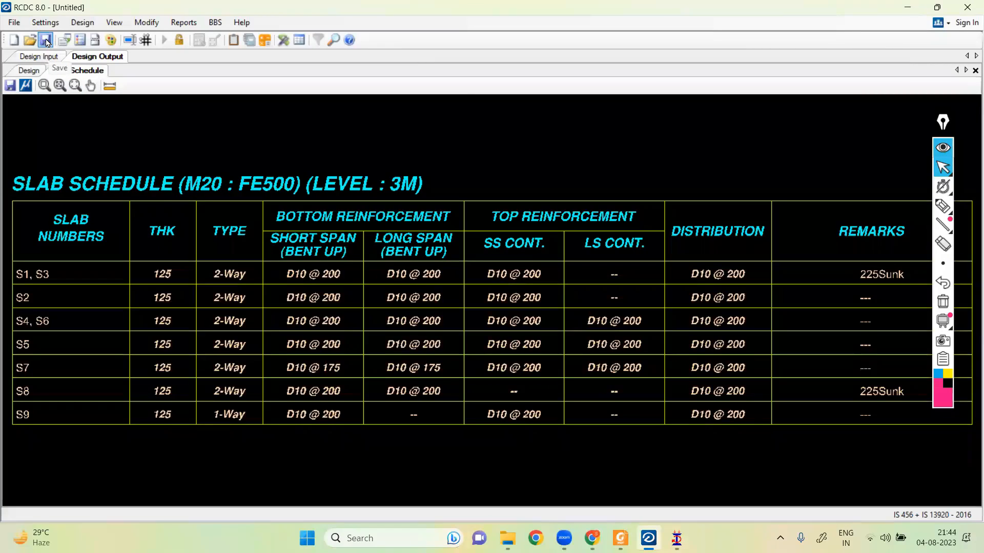
click(14, 22)
click(45, 36)
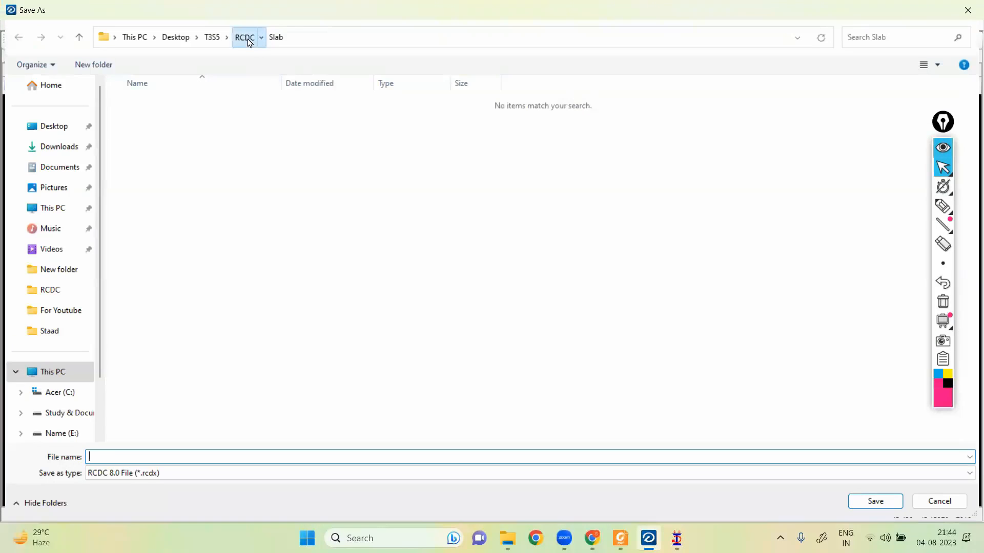
click(246, 38)
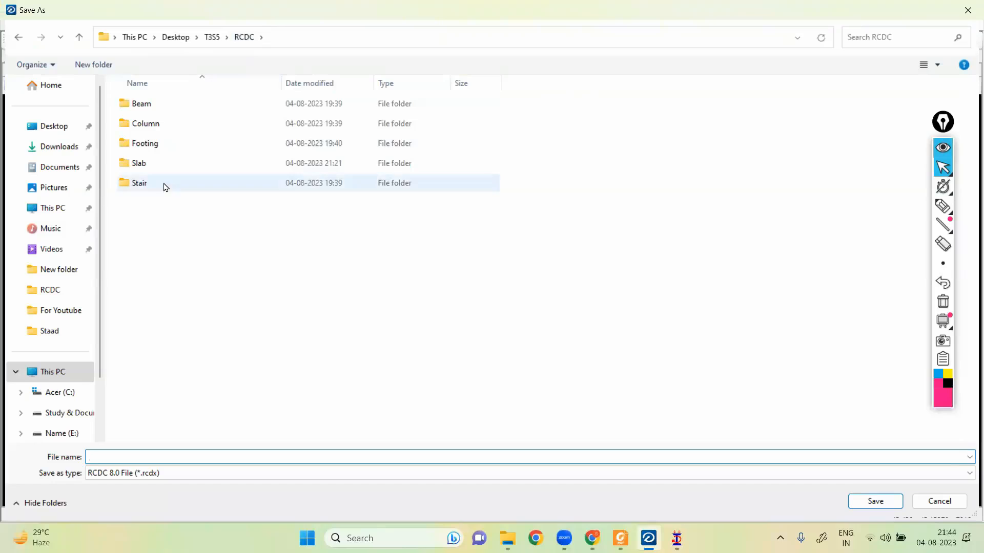
double_click(136, 165)
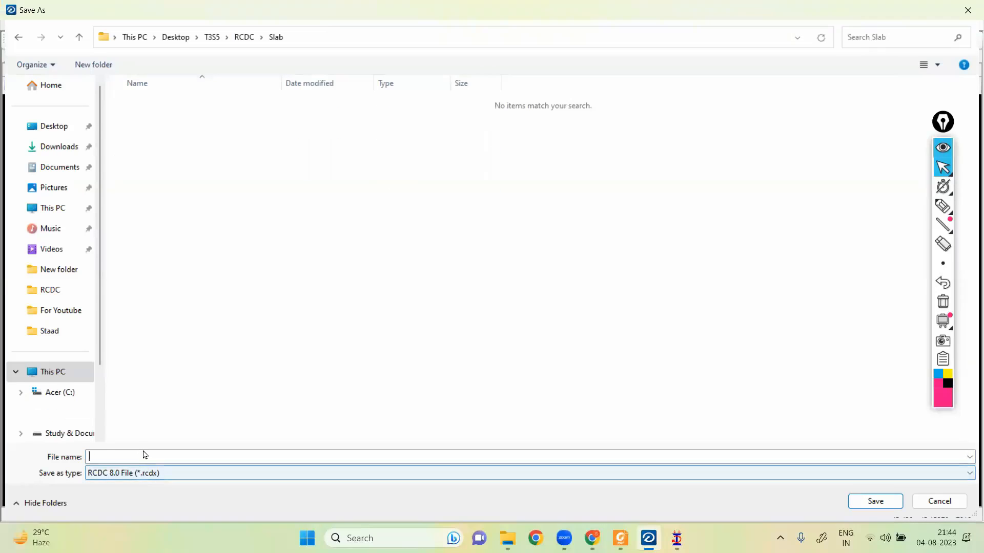
text(Slab)
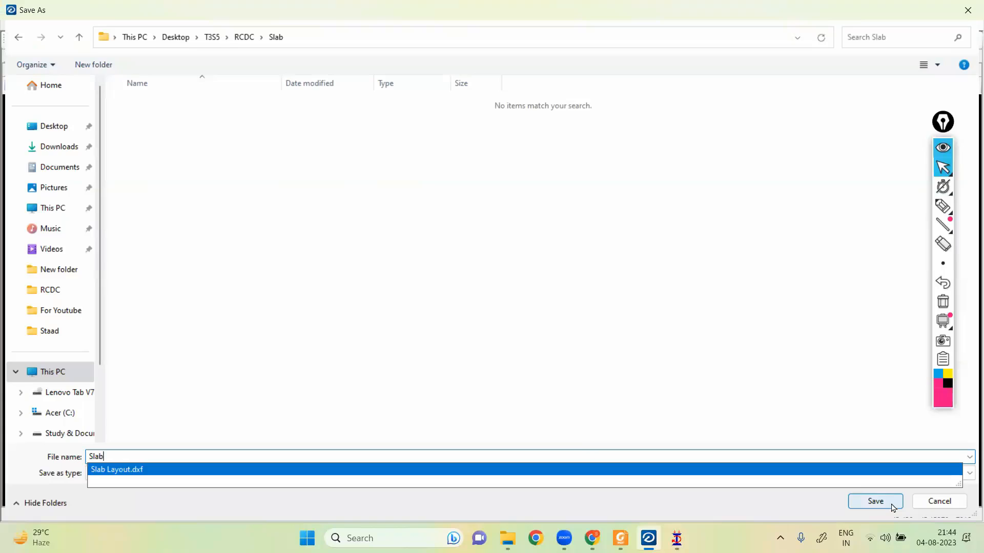
click(876, 502)
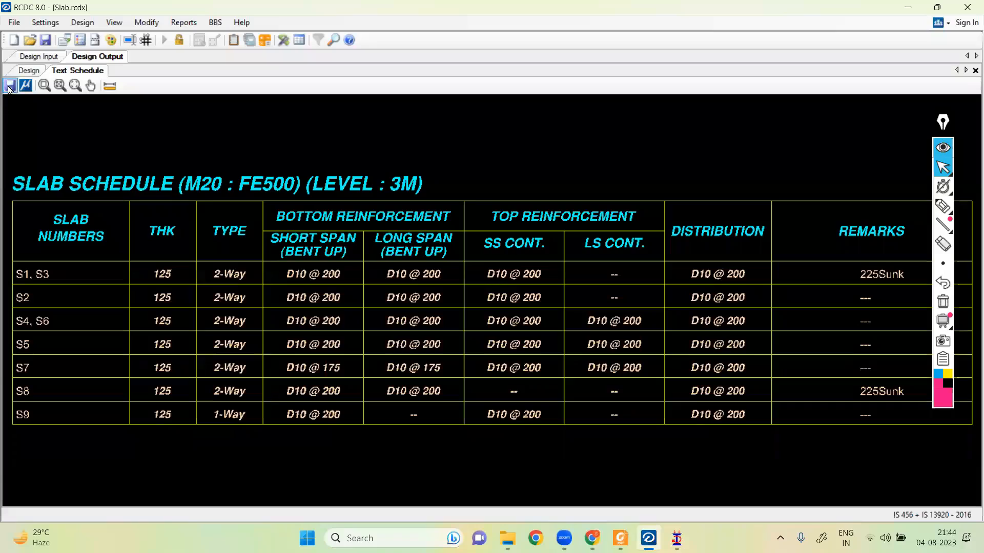
Export the text schedule to the Slab folder as a DXF file named Slab Text Schedule.
click(9, 87)
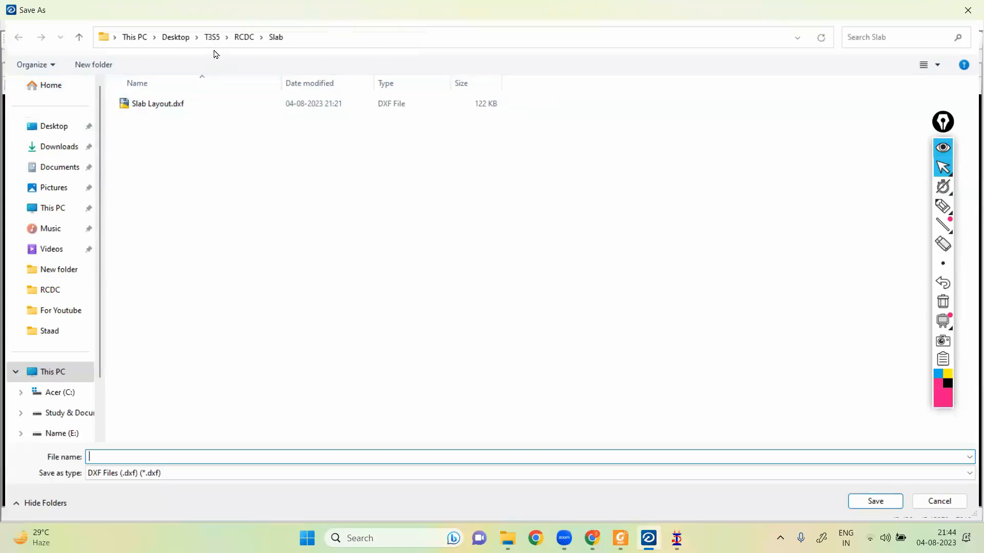
click(185, 454)
text(Slab Text Schedule)
click(875, 501)
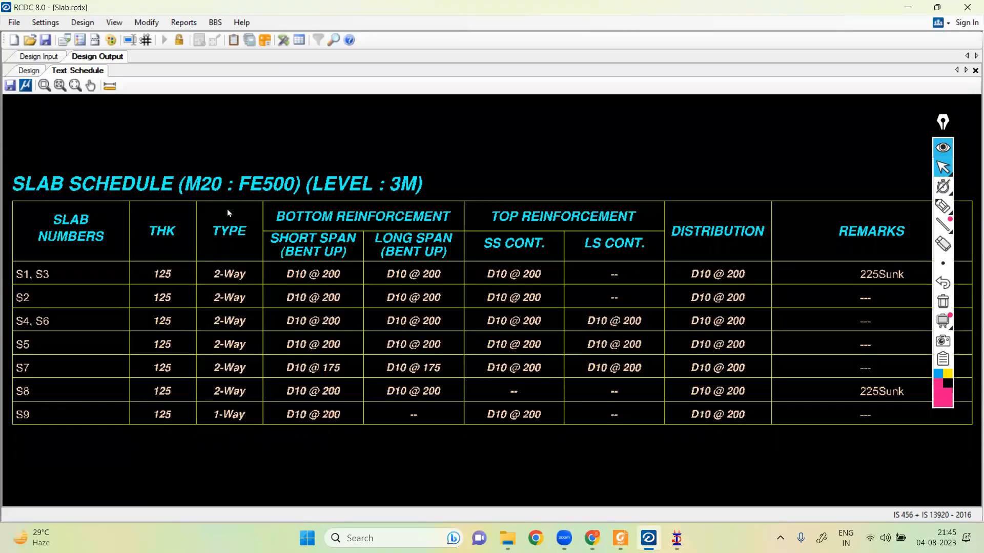
Generate the general arrangement plan and examine its slab panels, sunk slabs, grid dimensions and beam legend.
click(185, 24)
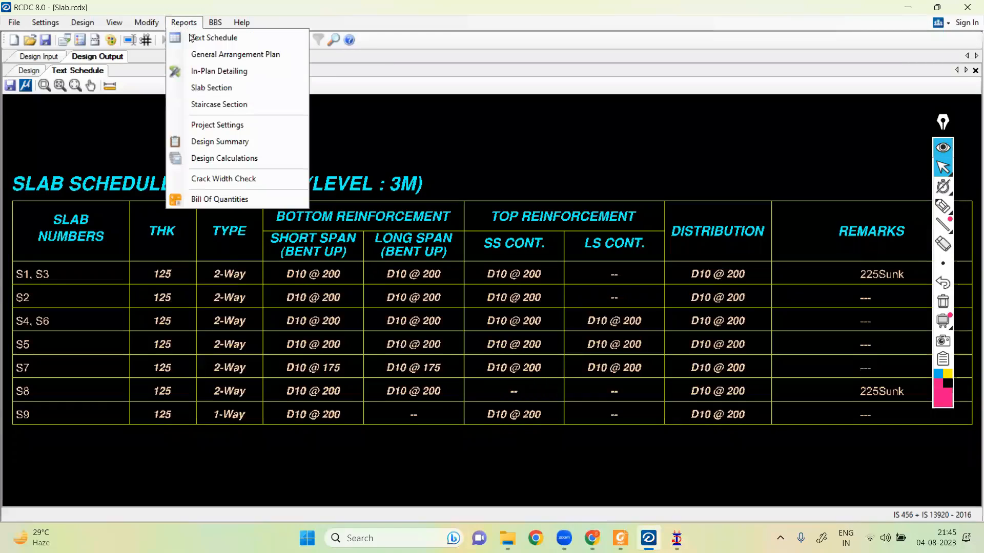
click(215, 55)
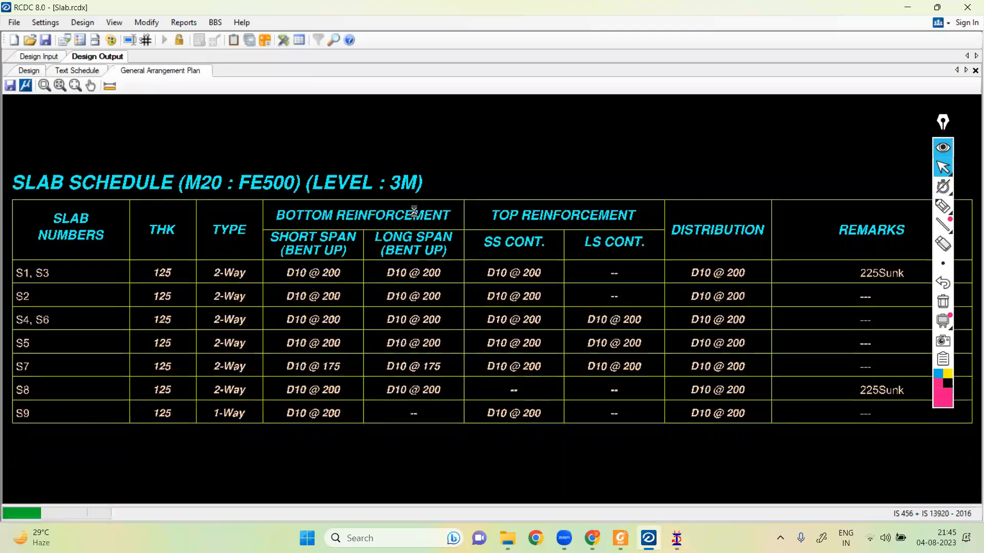
scroll(414, 237, up, 3)
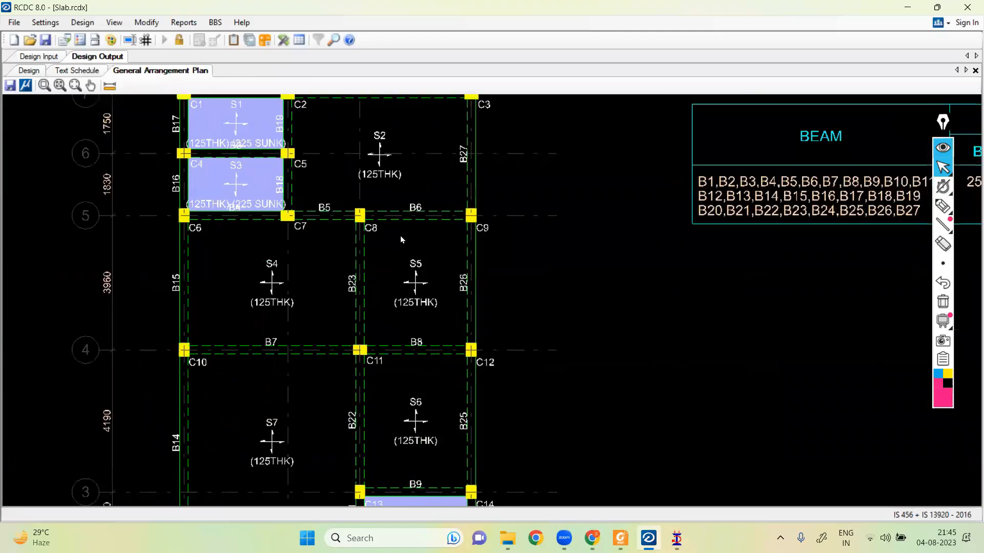
middle_drag(423, 172, 420, 260)
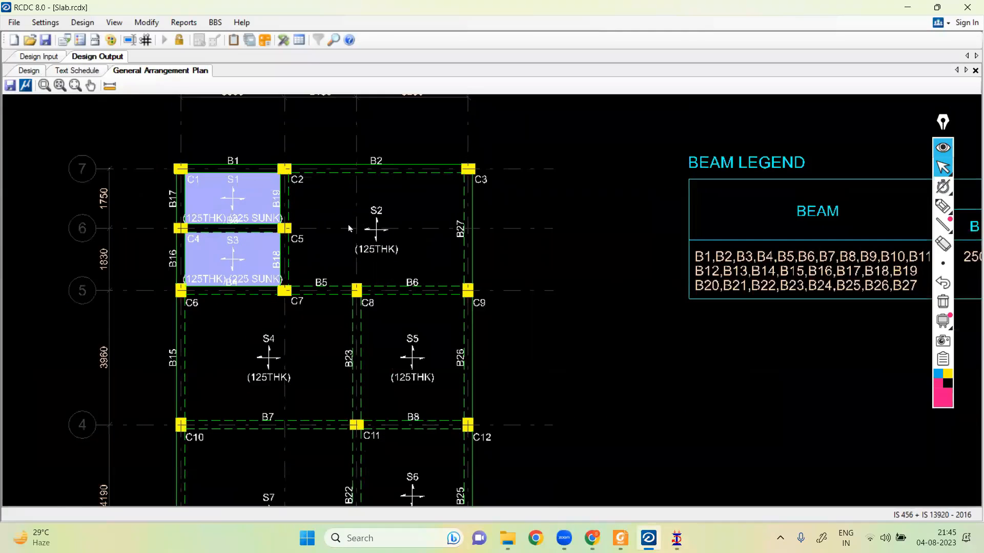
scroll(281, 332, down, 1)
middle_drag(319, 333, 315, 256)
scroll(666, 340, up, 1)
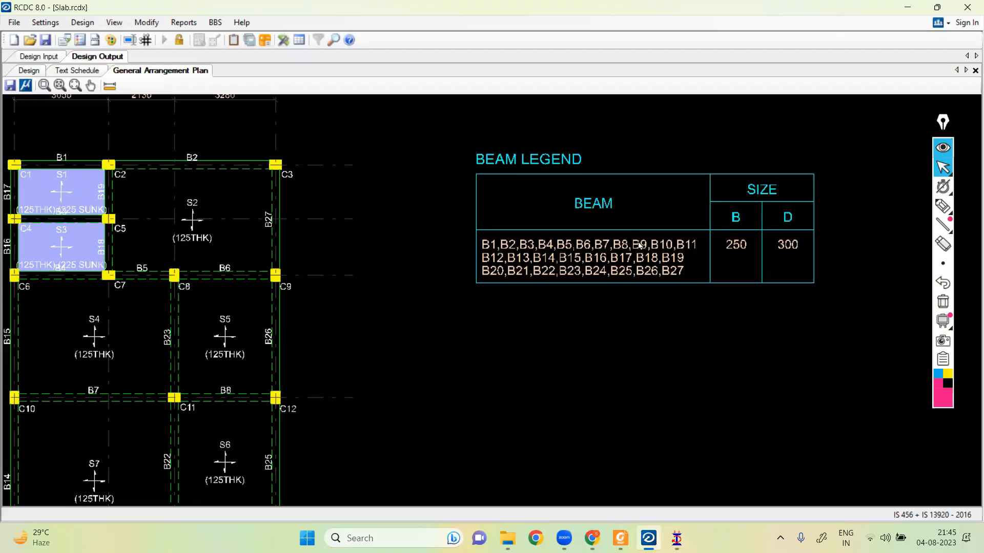
scroll(643, 246, down, 1)
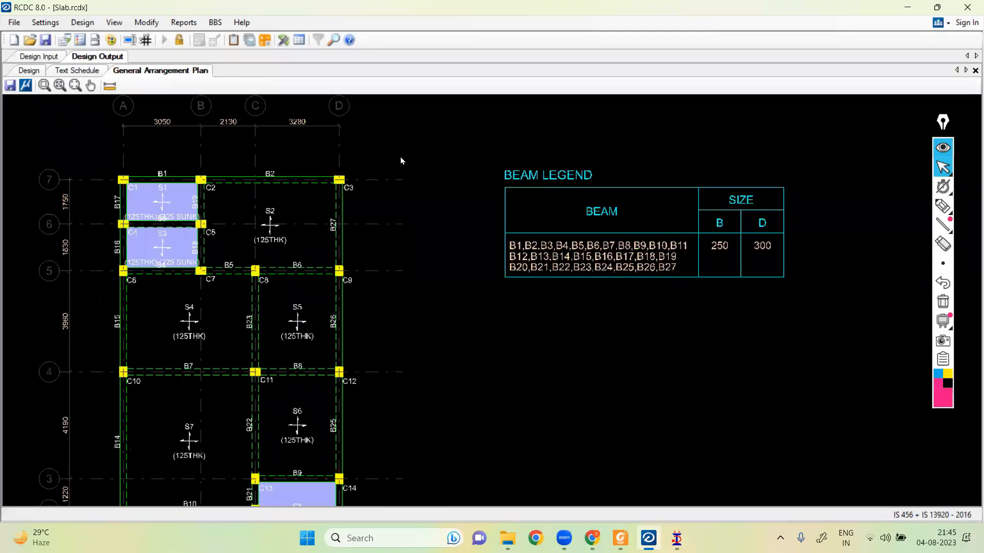
middle_drag(401, 158, 492, 294)
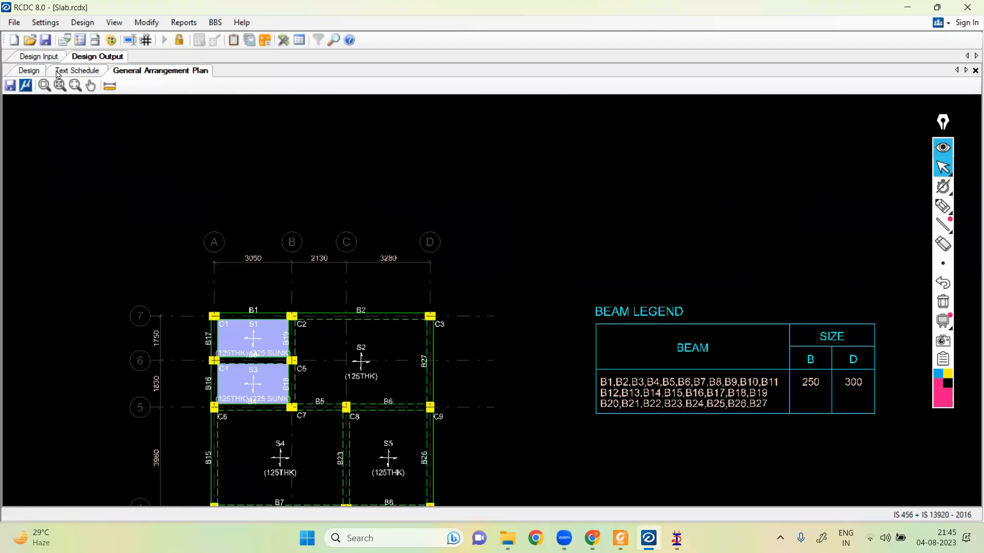
Export the general arrangement plan to the Slab folder as a DXF file named Slab GAP.
click(9, 86)
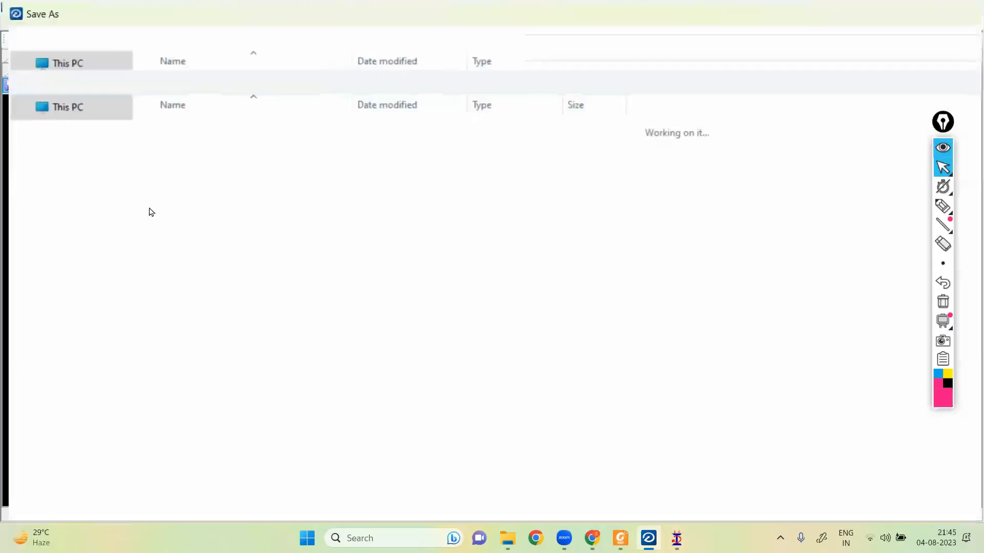
text(Slab GA)
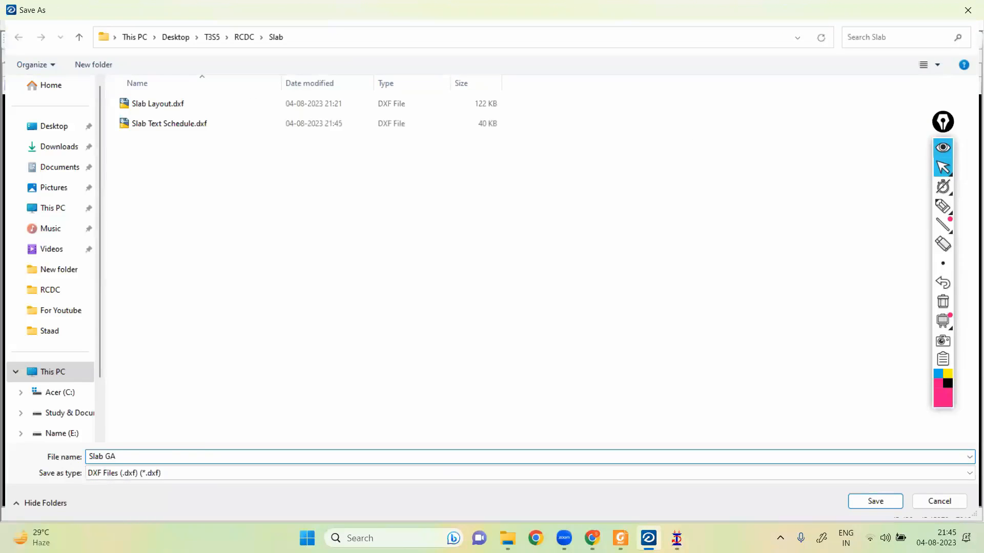
text(P)
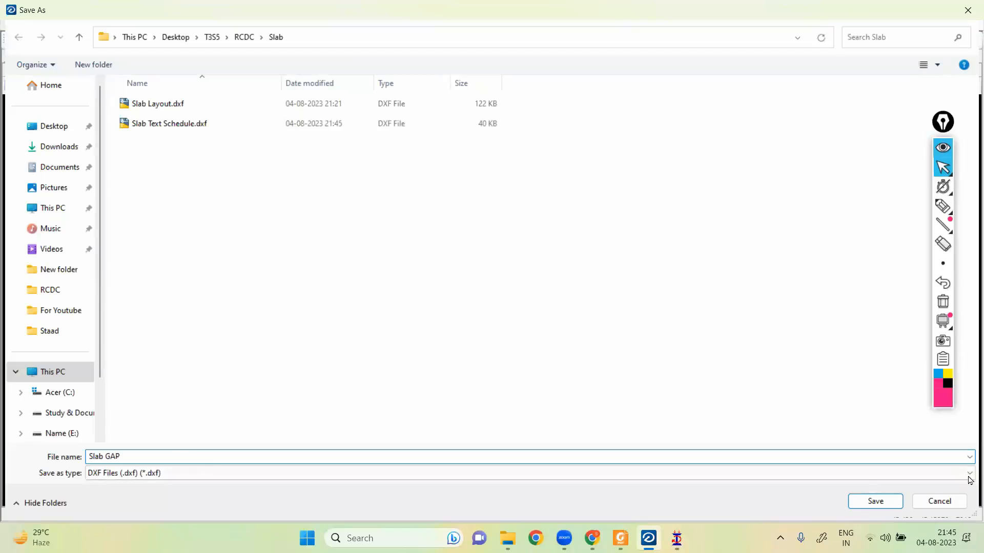
click(869, 504)
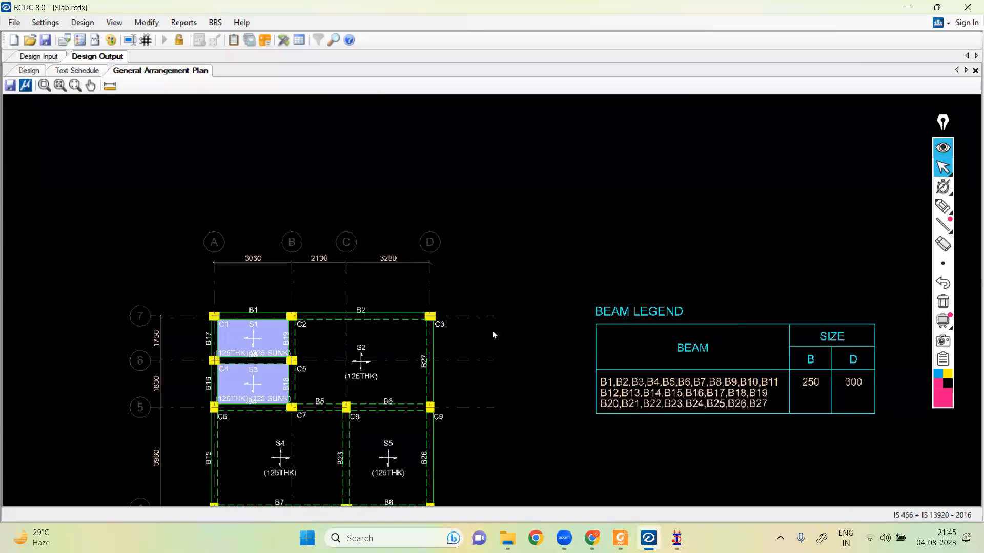
Review the general arrangement plan from grid line 7 to grid line 1, including column marks, beam marks and slabs S1 to S9.
scroll(493, 332, down, 2)
middle_drag(507, 408, 507, 283)
scroll(498, 288, up, 2)
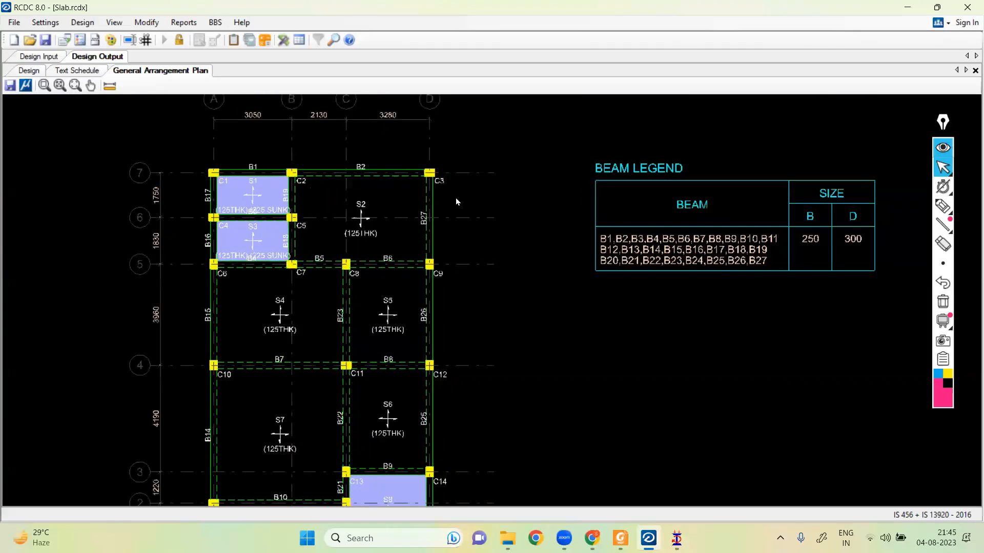
scroll(456, 199, up, 1)
middle_drag(479, 252, 510, 309)
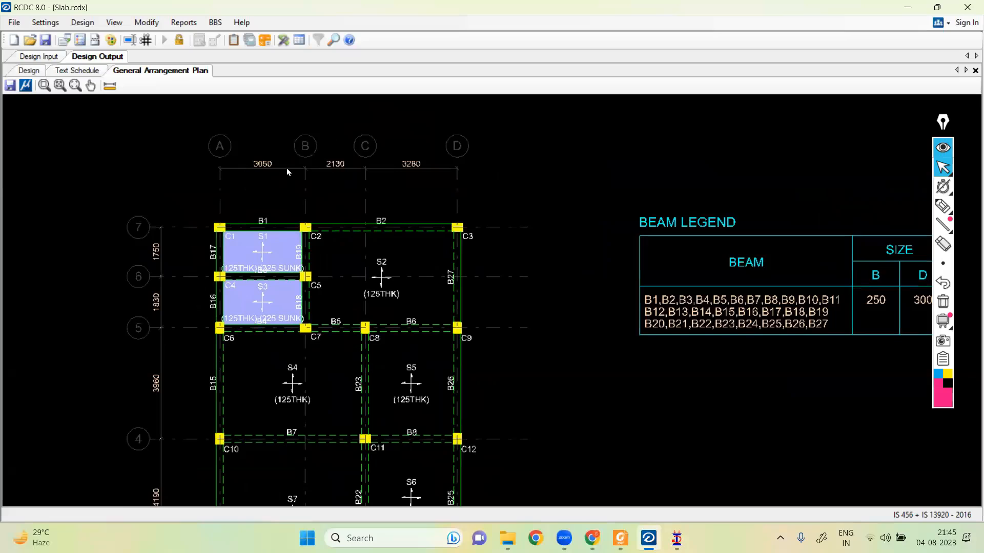
scroll(558, 325, down, 2)
middle_drag(583, 403, 551, 331)
scroll(550, 331, down, 1)
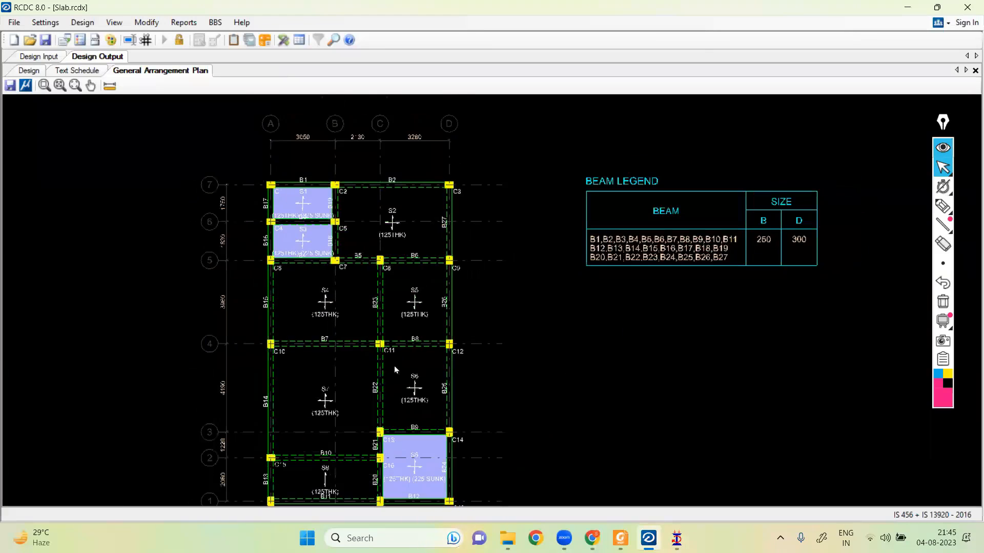
middle_drag(430, 412, 424, 355)
scroll(324, 436, up, 1)
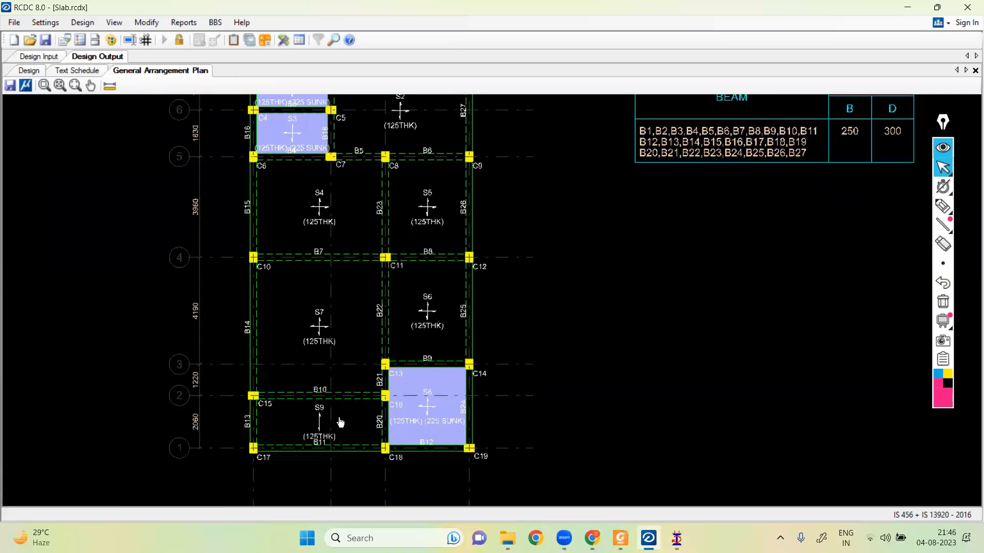
middle_drag(340, 422, 336, 455)
Generate the in-plan detailing drawing and examine the bent-up bar layout, spacings and bar dimensions across the slabs.
click(184, 23)
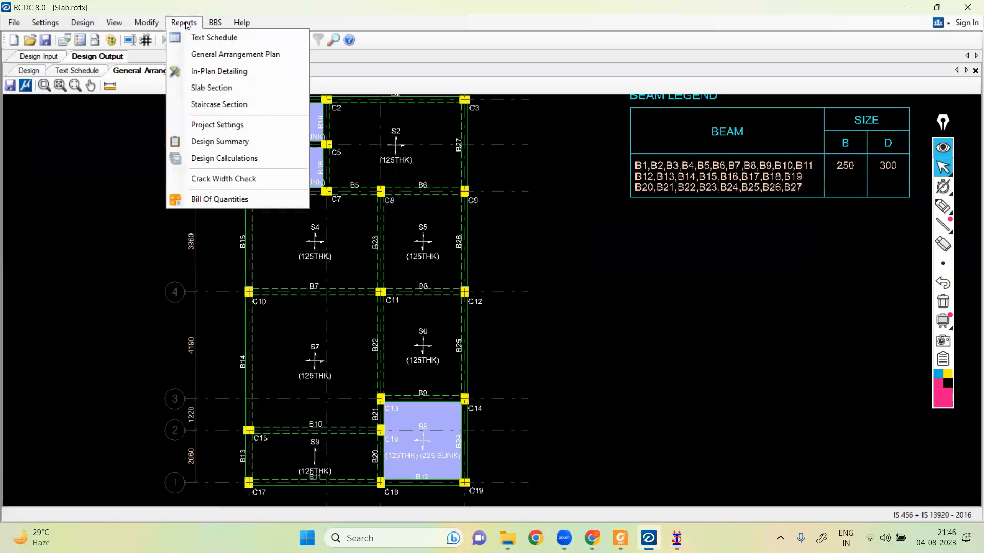
click(224, 71)
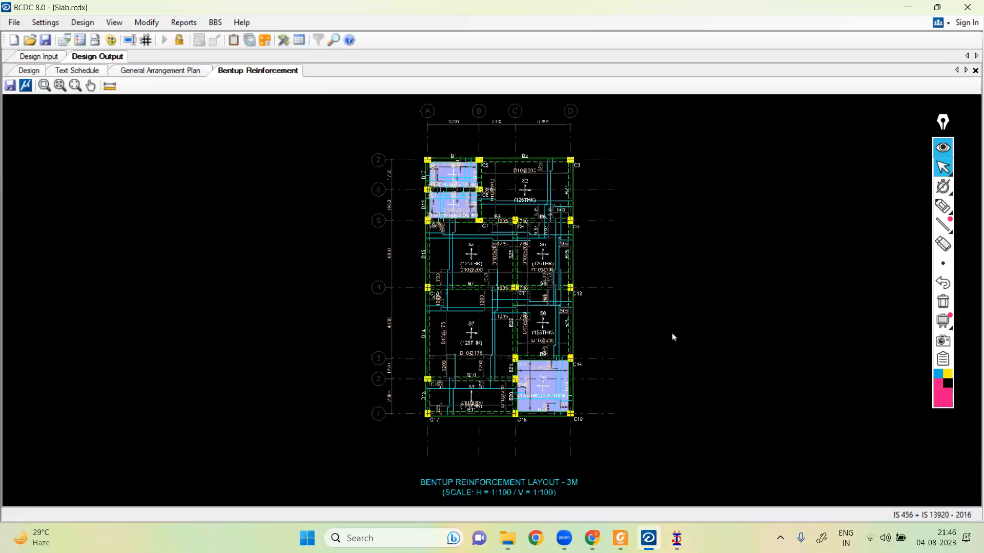
scroll(530, 172, up, 5)
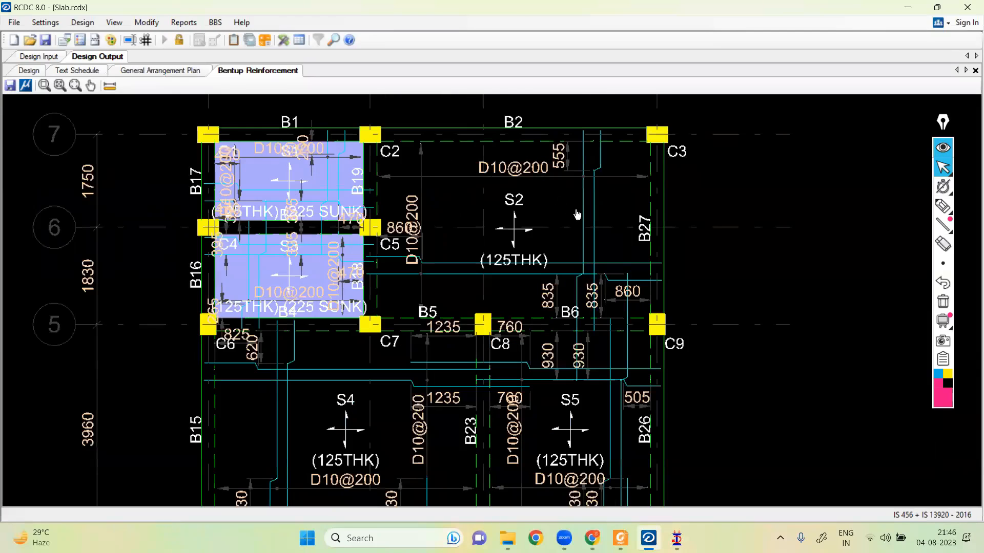
mouse_move(577, 214)
middle_down()
mouse_move(517, 218)
mouse_move(488, 186)
mouse_move(474, 193)
middle_up()
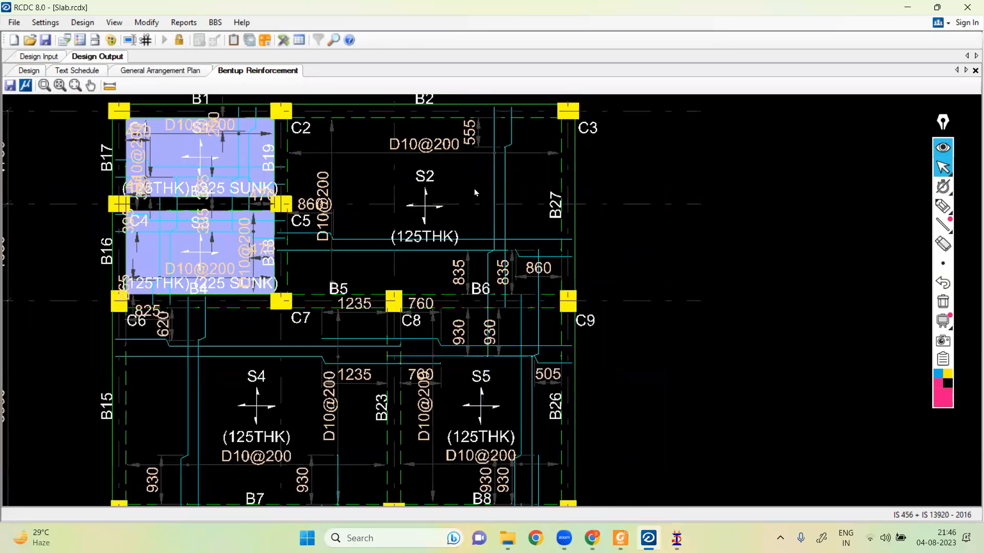
scroll(475, 193, down, 1)
mouse_move(644, 264)
middle_down()
mouse_move(644, 241)
mouse_move(645, 255)
middle_up()
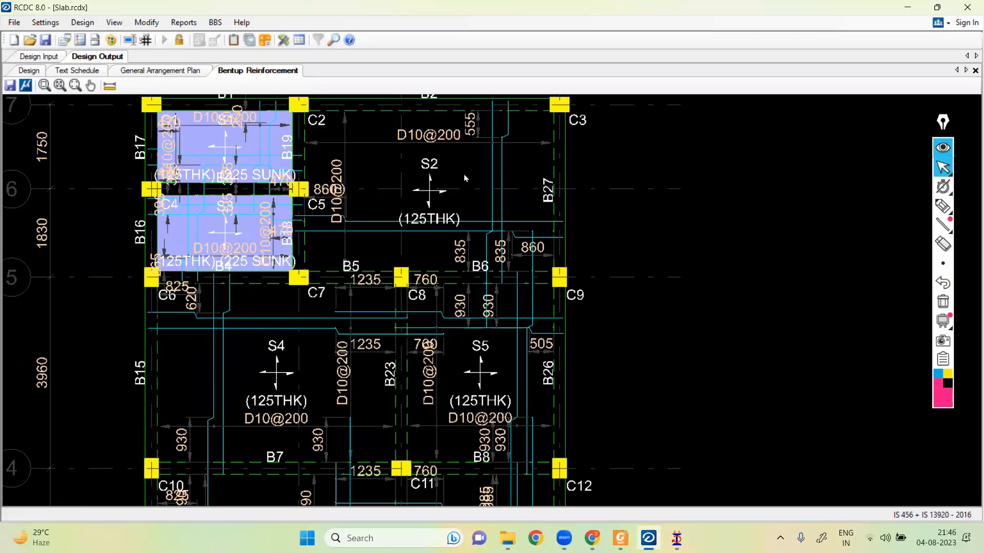
scroll(464, 185, up, 2)
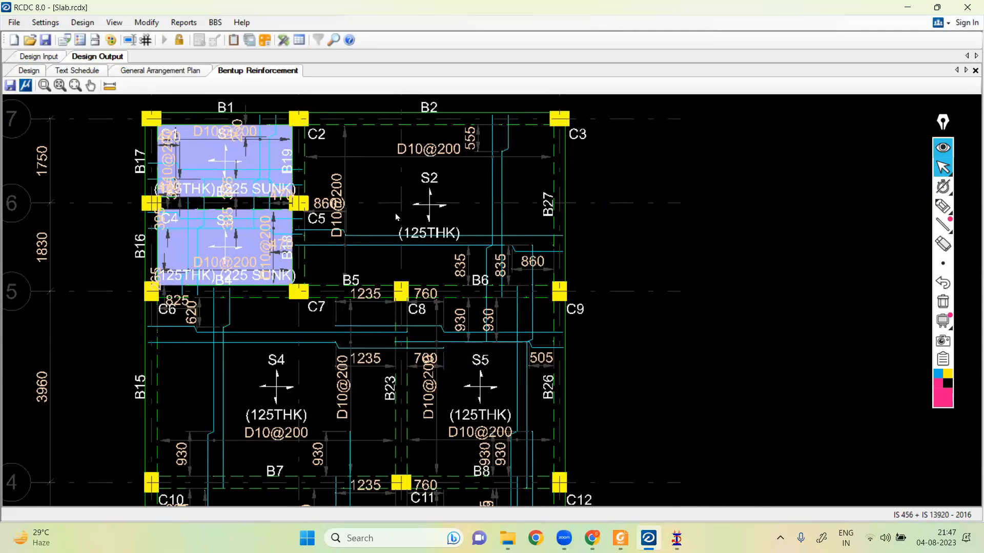
scroll(482, 257, down, 1)
middle_drag(626, 385, 614, 236)
scroll(610, 244, down, 4)
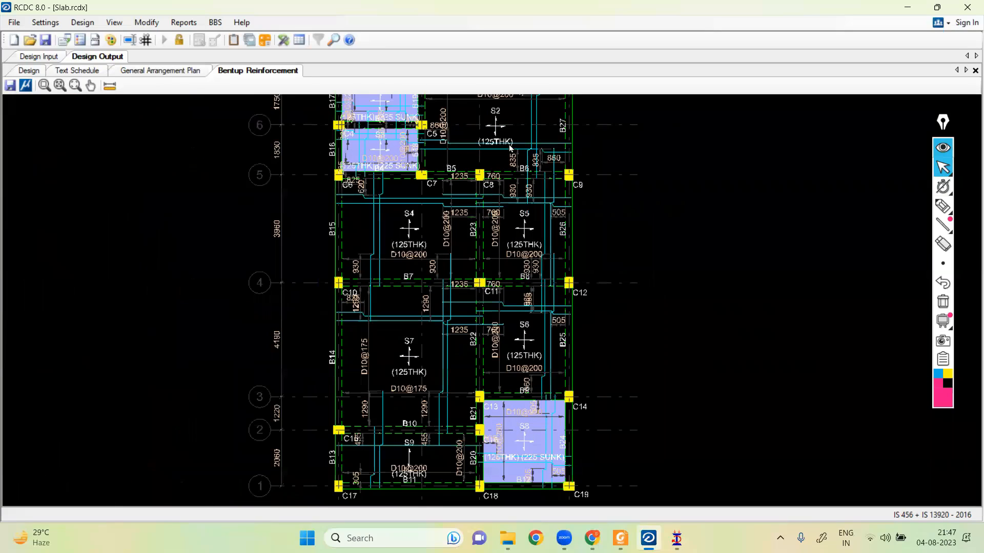
scroll(512, 147, up, 1)
middle_drag(603, 263, 613, 389)
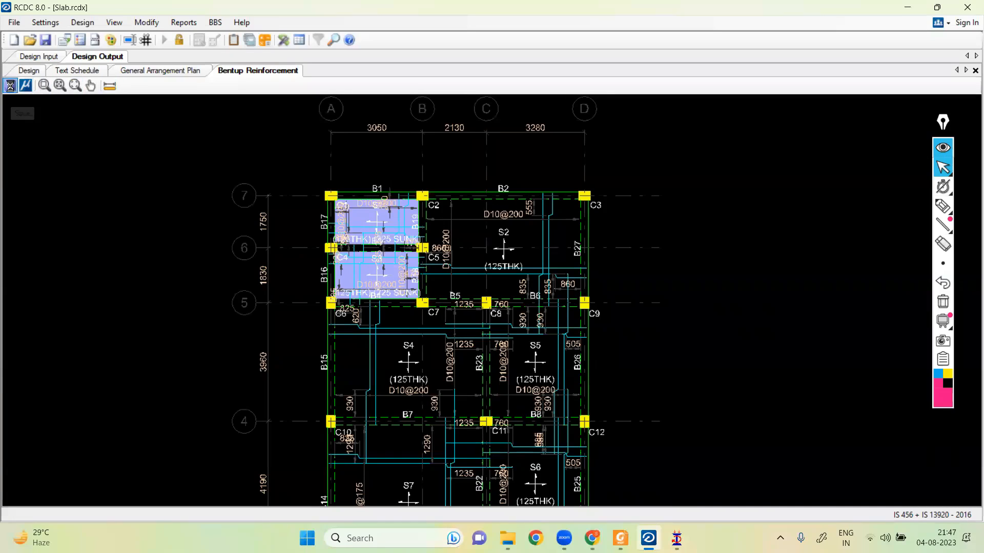
Export the bent-up reinforcement drawing to the Slab folder as a DXF file named Slab Bentup rein.
click(10, 85)
text(Slab Bentup re)
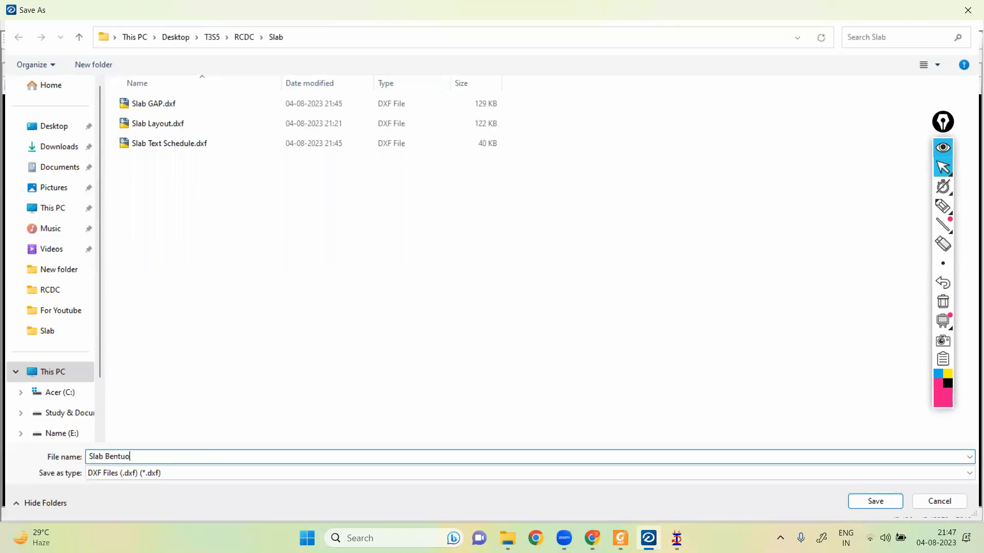
text(in)
click(875, 501)
click(183, 22)
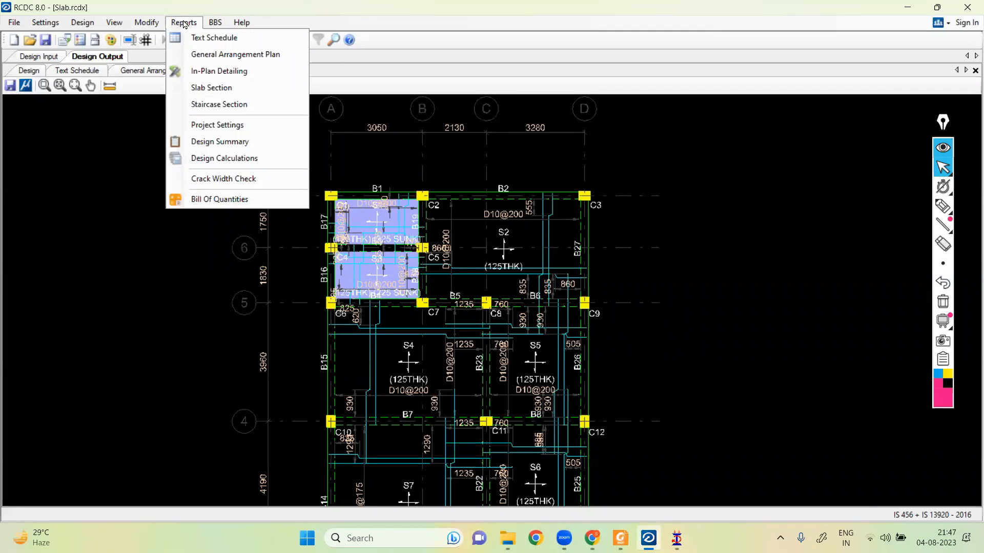
click(203, 71)
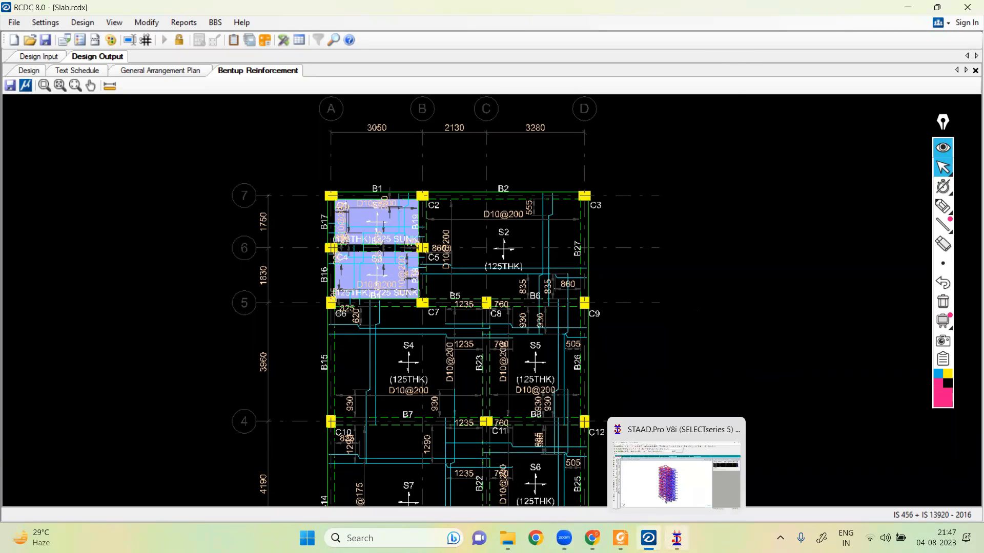
click(183, 22)
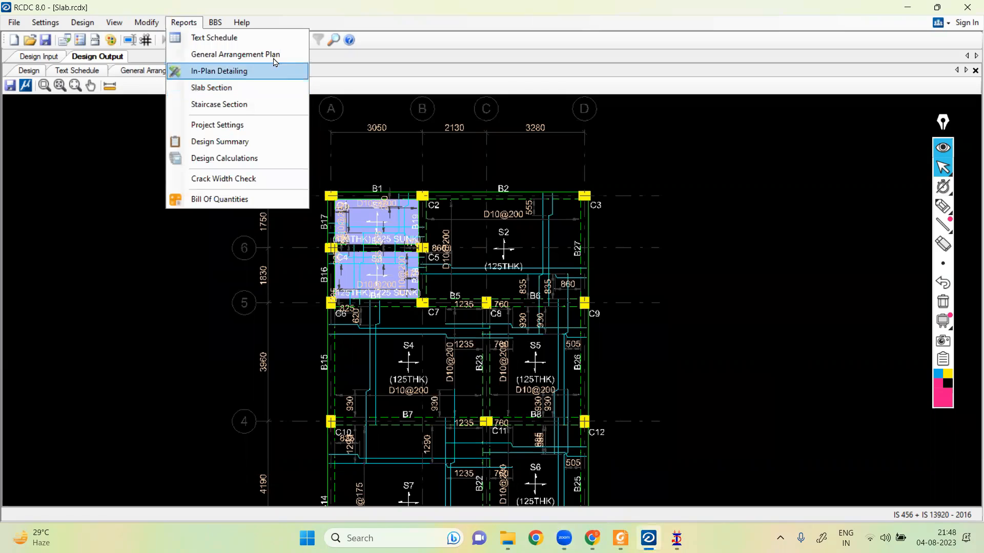
click(219, 71)
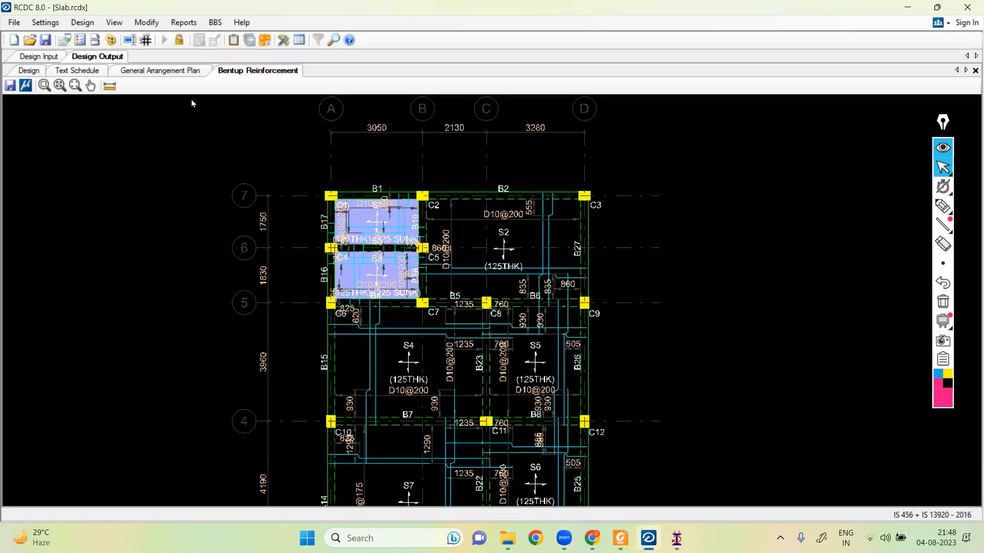
Return to the general arrangement plan and collapse the screen annotation toolbar.
click(175, 73)
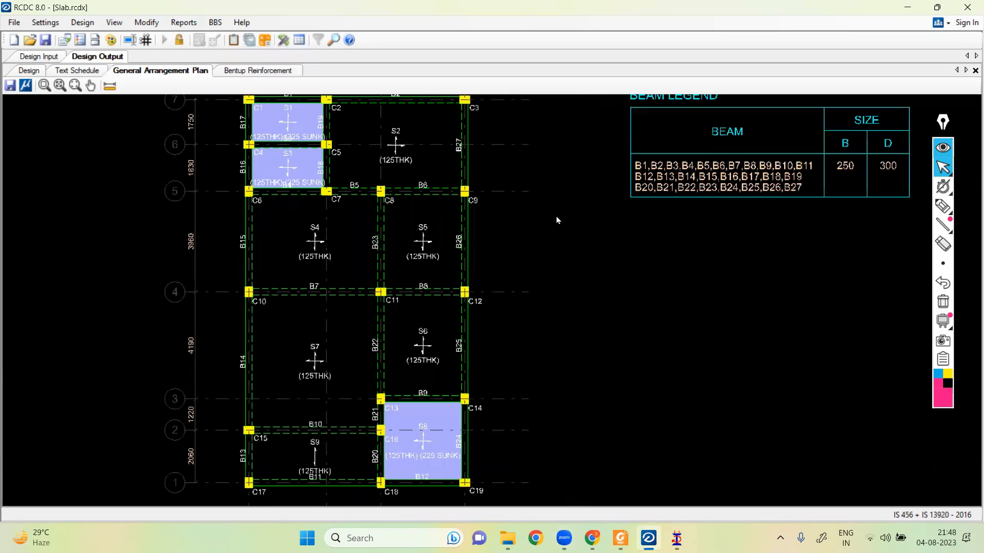
middle_drag(552, 211, 972, 223)
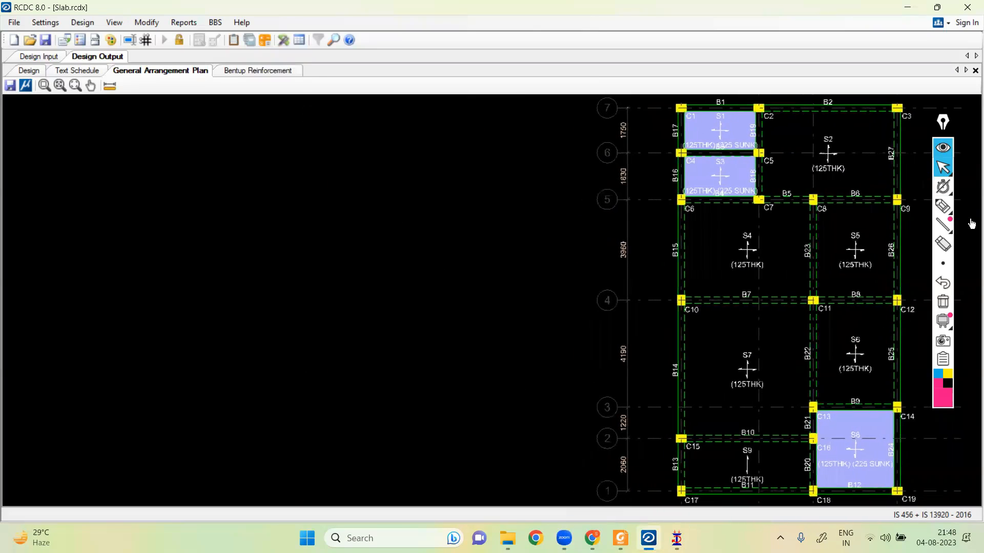
middle_drag(402, 252, 409, 251)
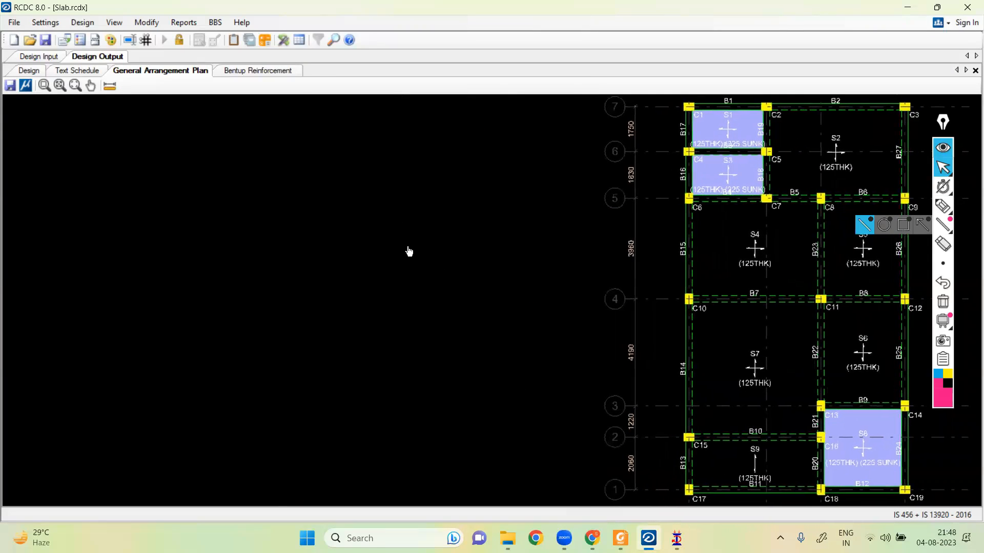
click(943, 148)
middle_drag(223, 167, 235, 170)
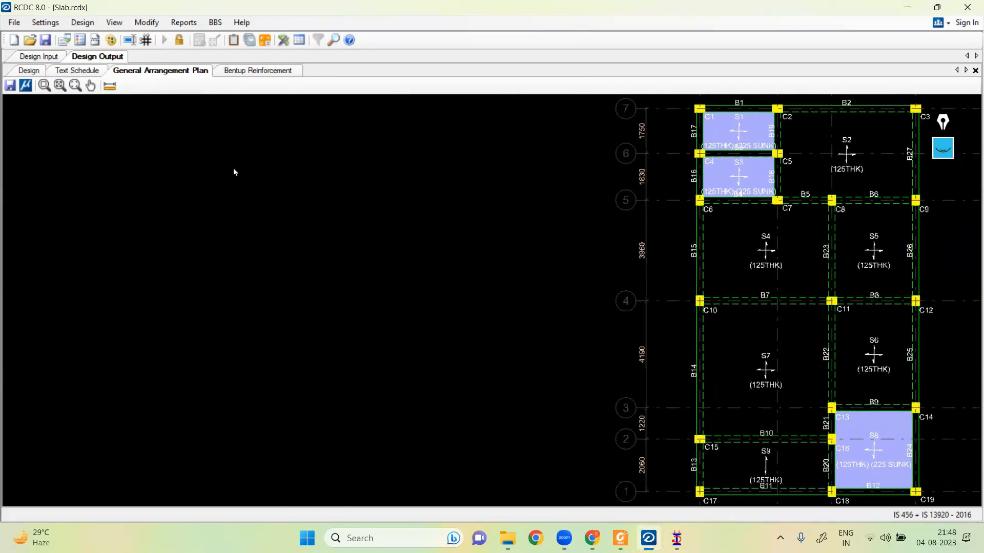
Start a slab section and set its number of slabs to 2.
click(184, 22)
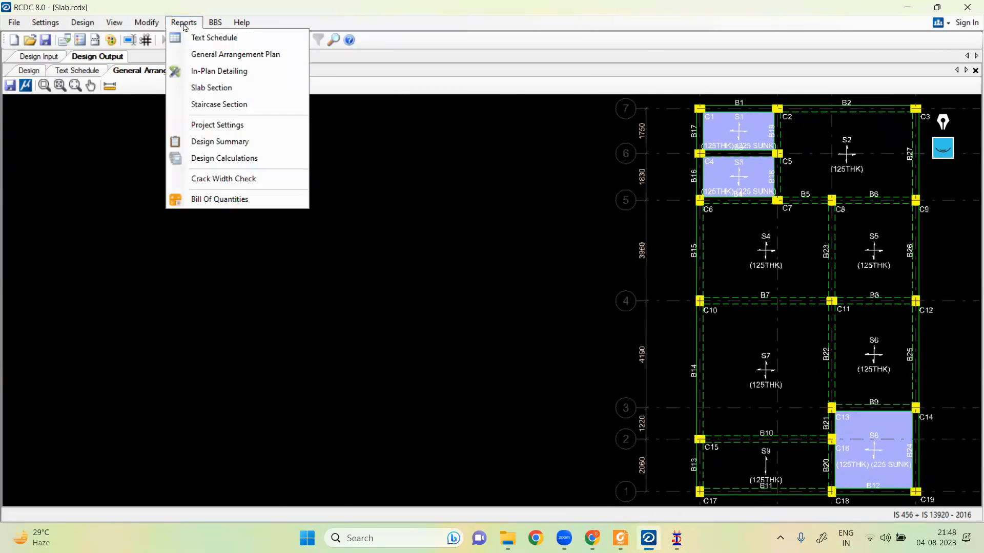
click(208, 91)
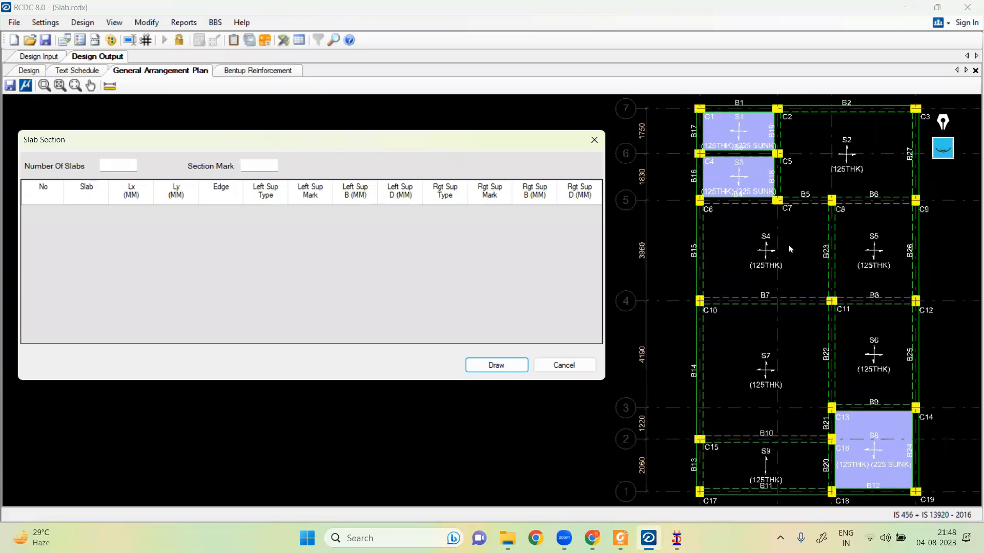
click(127, 167)
text(2)
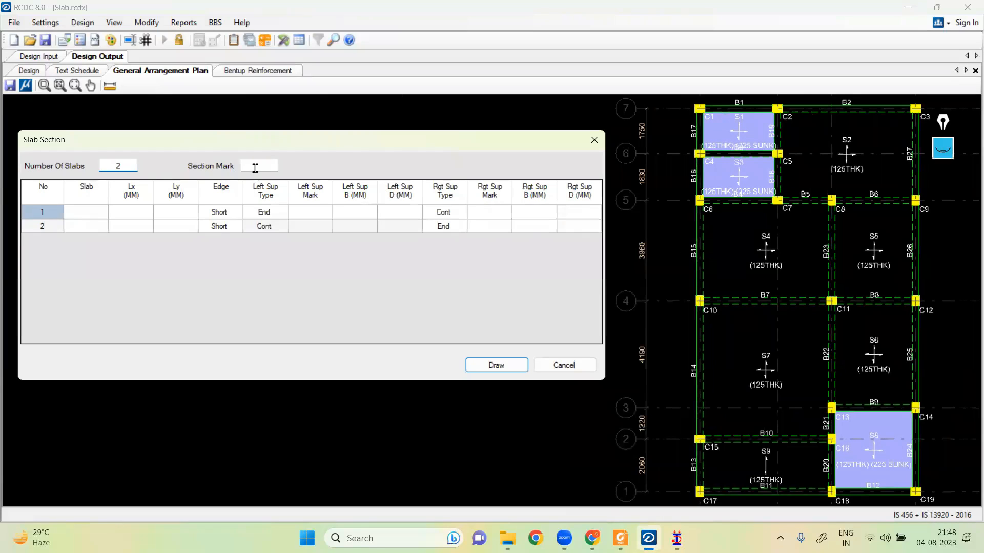
Set the section mark to B15B23B26.
click(255, 165)
text(b15)
double_click(264, 165)
key(Caps_Lock)
text(B)
text(15B)
text(23)
text(B)
text(26)
Assign slab S4 to the first row of the slab section table.
click(104, 218)
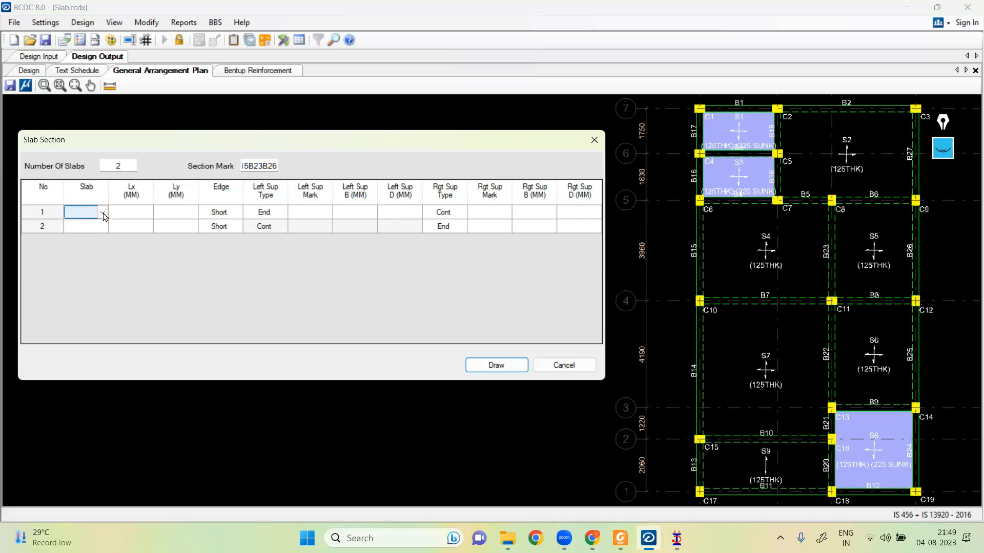
click(103, 212)
click(86, 249)
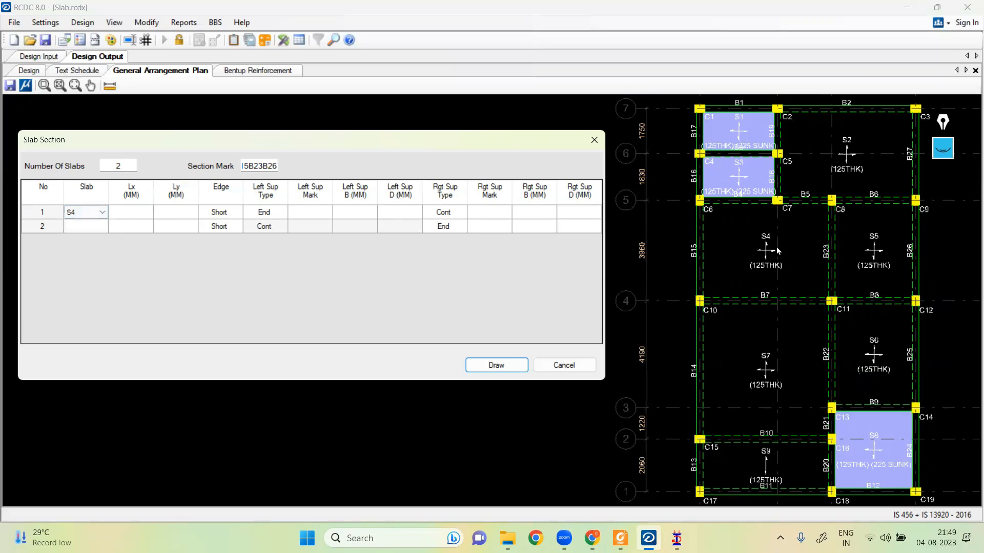
click(134, 212)
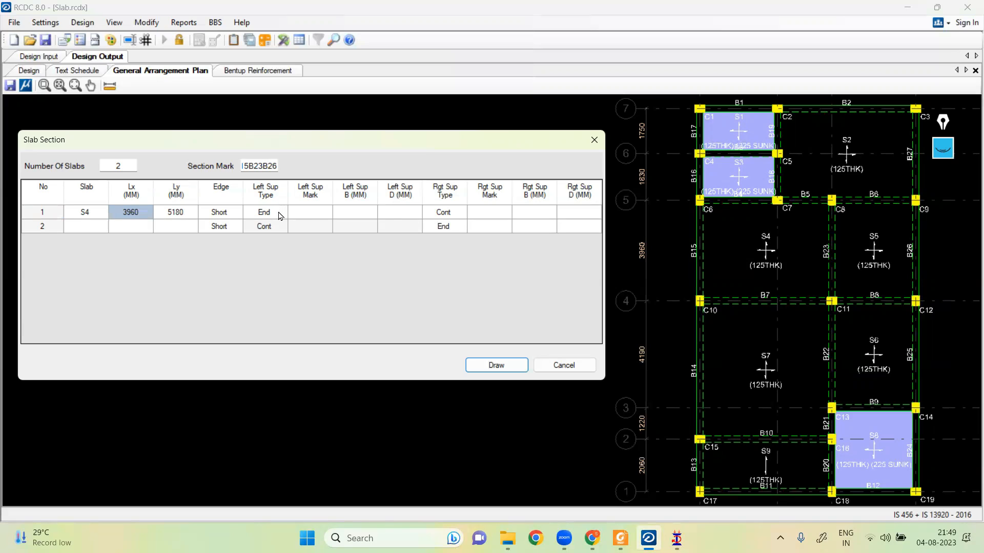
Define slab S4's left support as beam B15 with width 250 mm and depth 300 mm.
click(318, 214)
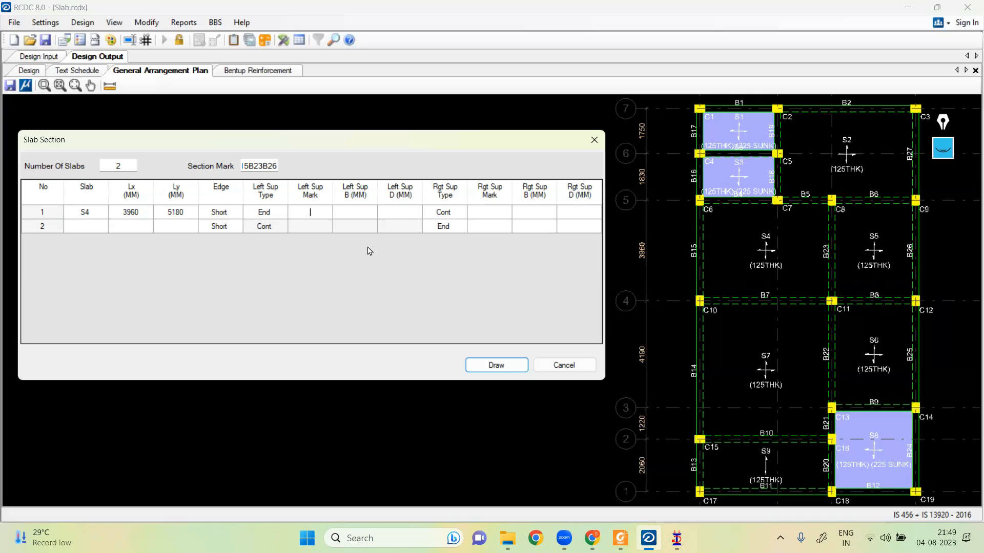
text(B15)
key(Tab)
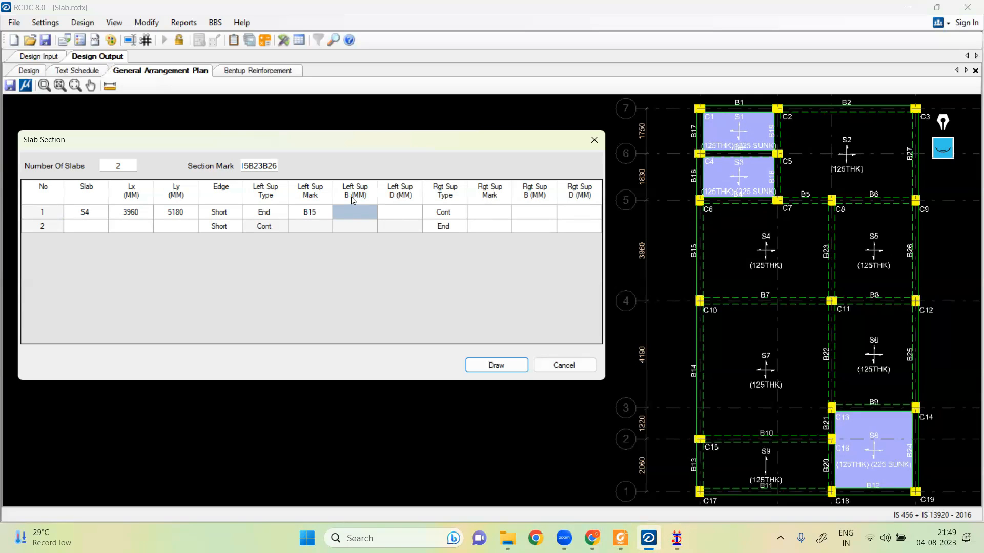
text(250)
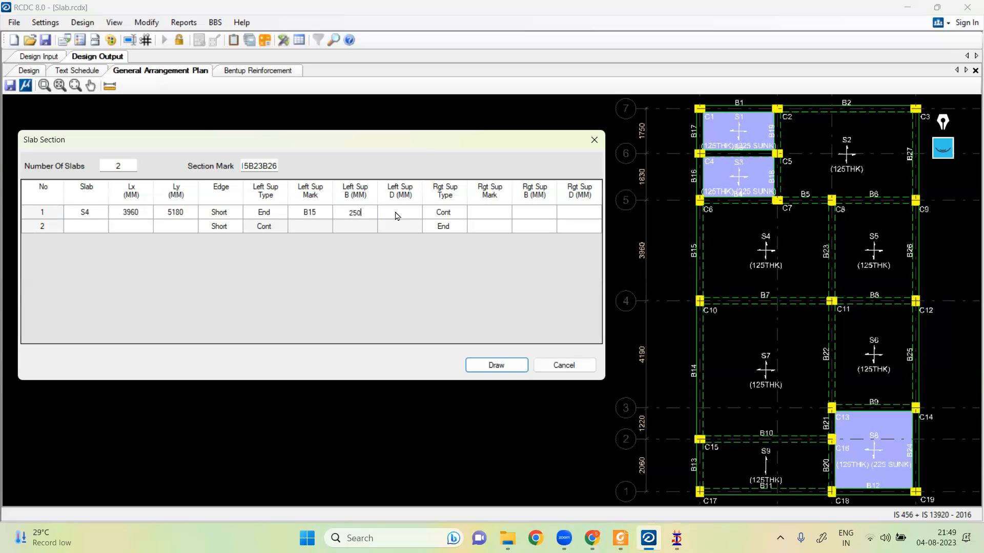
key(Tab)
text(300)
click(476, 215)
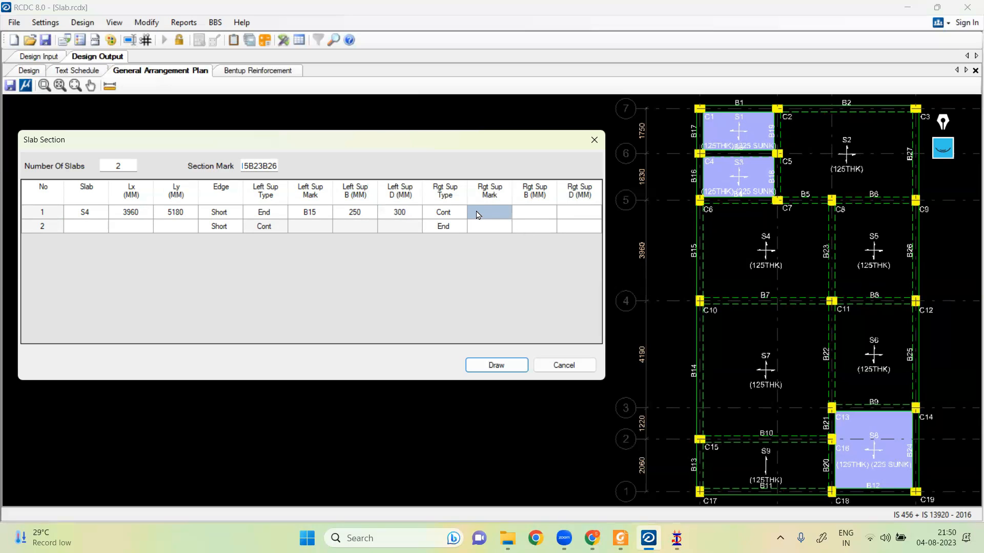
Define slab S4's right support as beam B23 with width 250 mm and depth 300 mm.
text(B23)
click(538, 213)
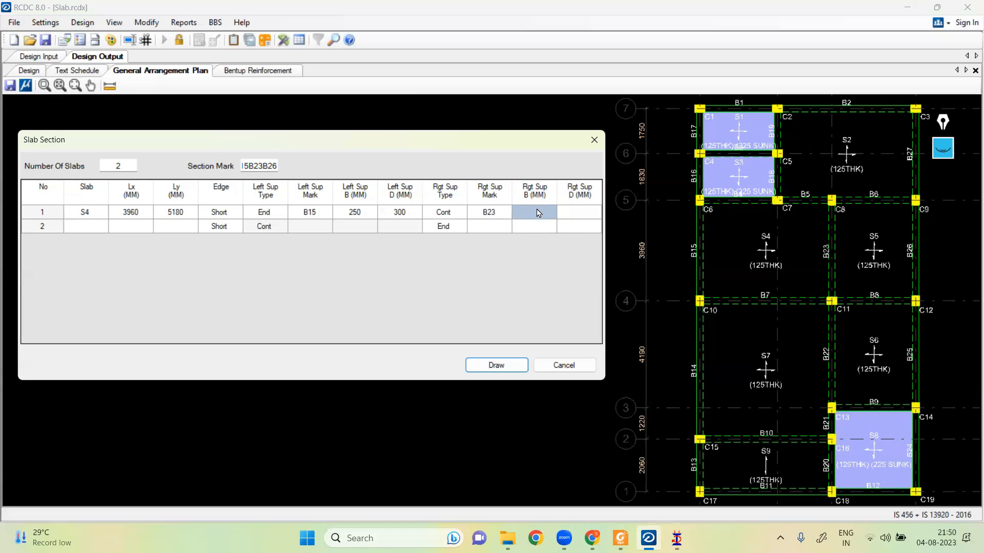
click(538, 214)
text(250)
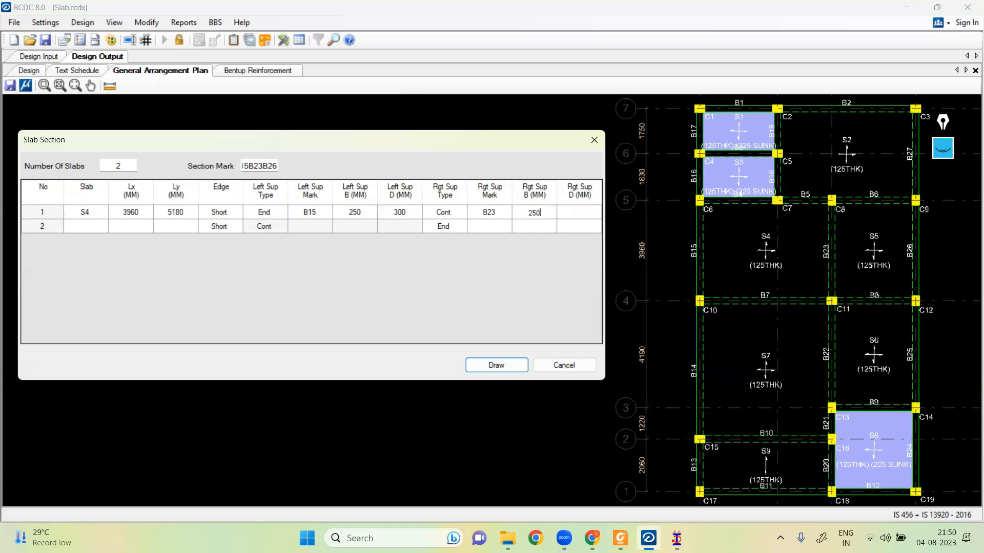
click(579, 216)
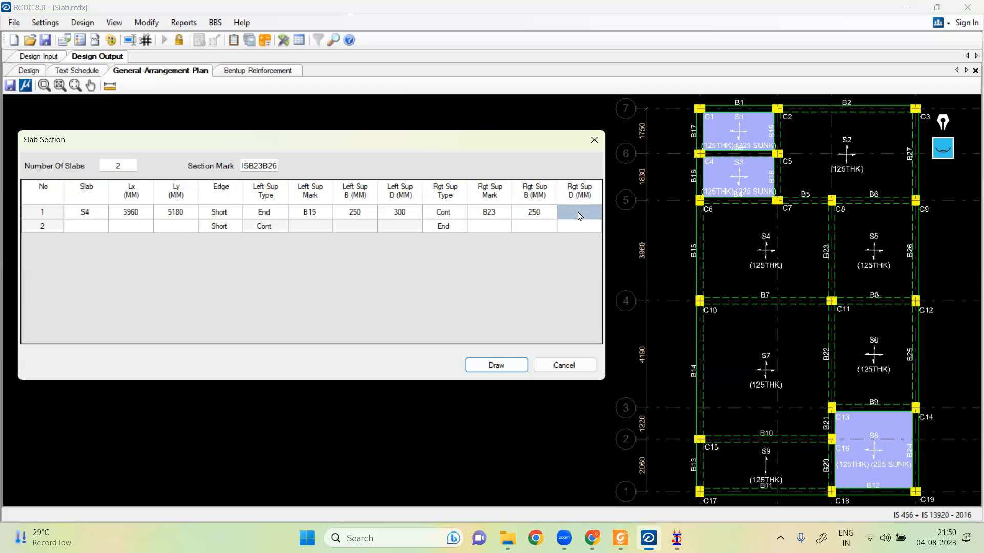
text(300)
Assign slab S5 to the second row of the slab section table.
click(92, 231)
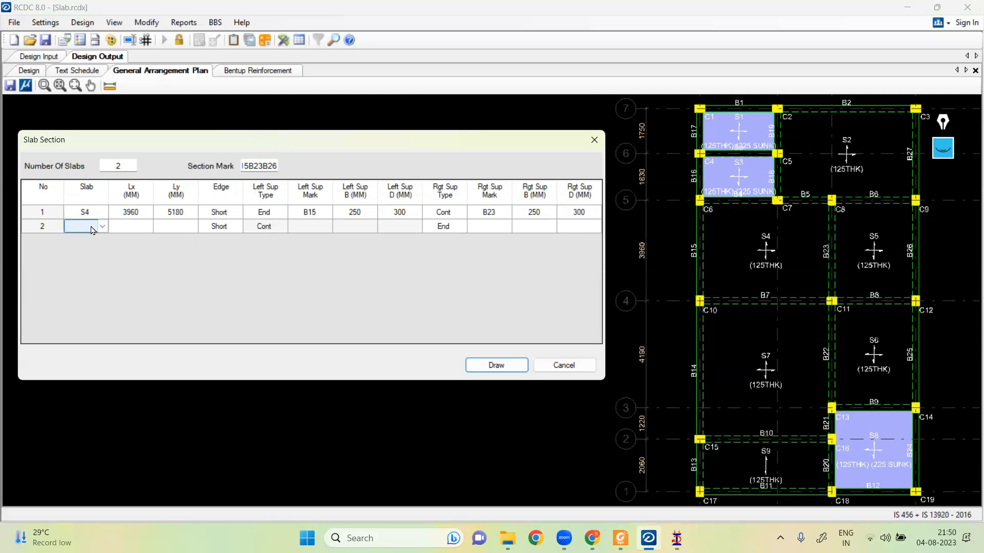
click(102, 226)
click(87, 262)
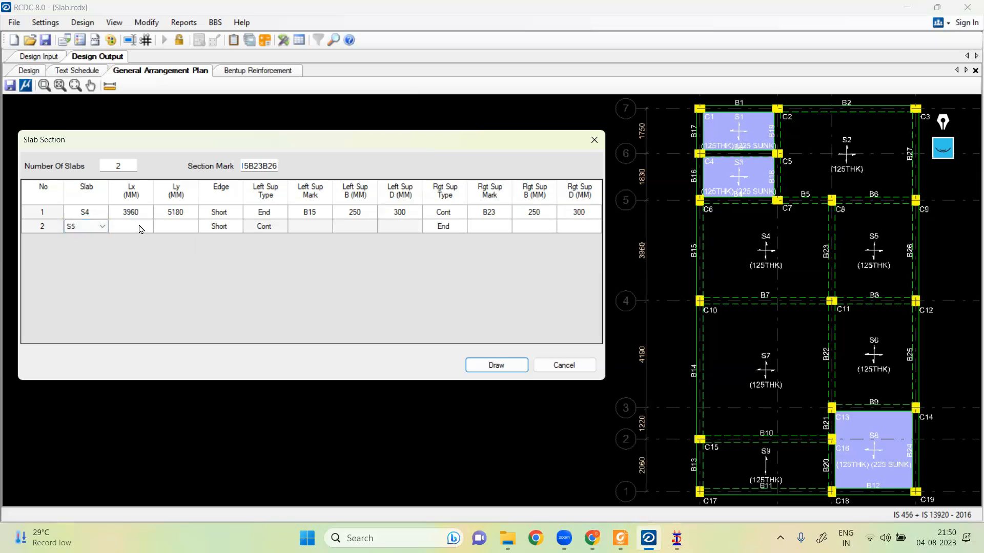
click(139, 229)
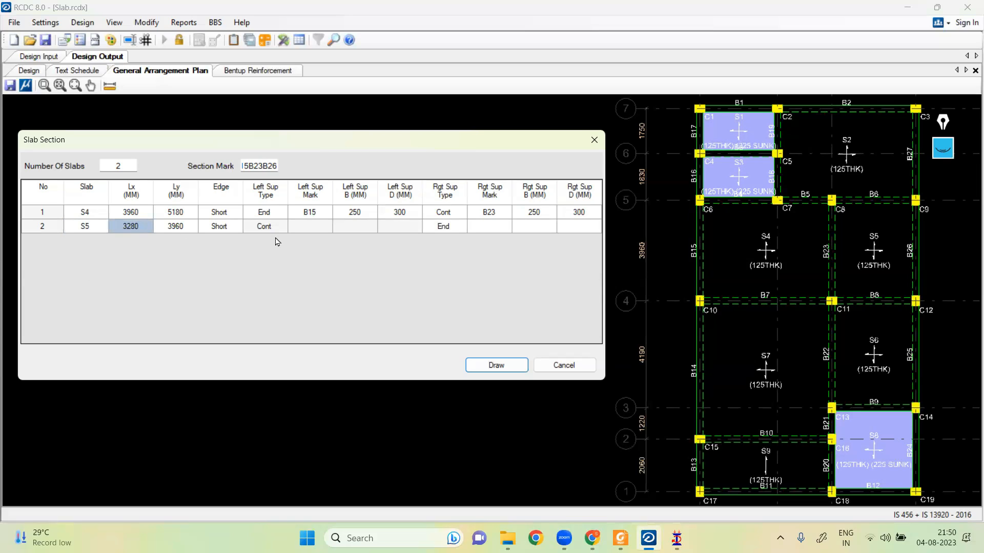
click(324, 229)
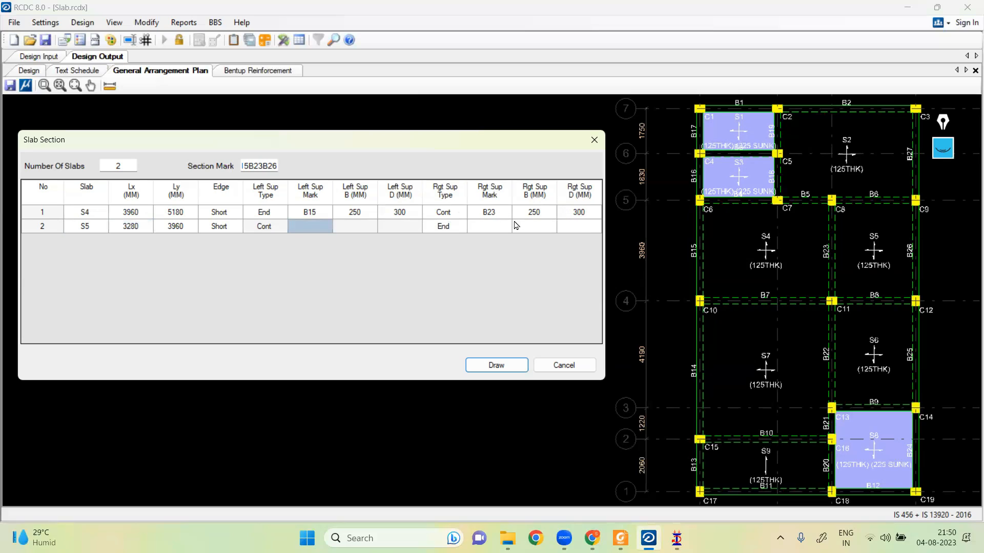
click(352, 231)
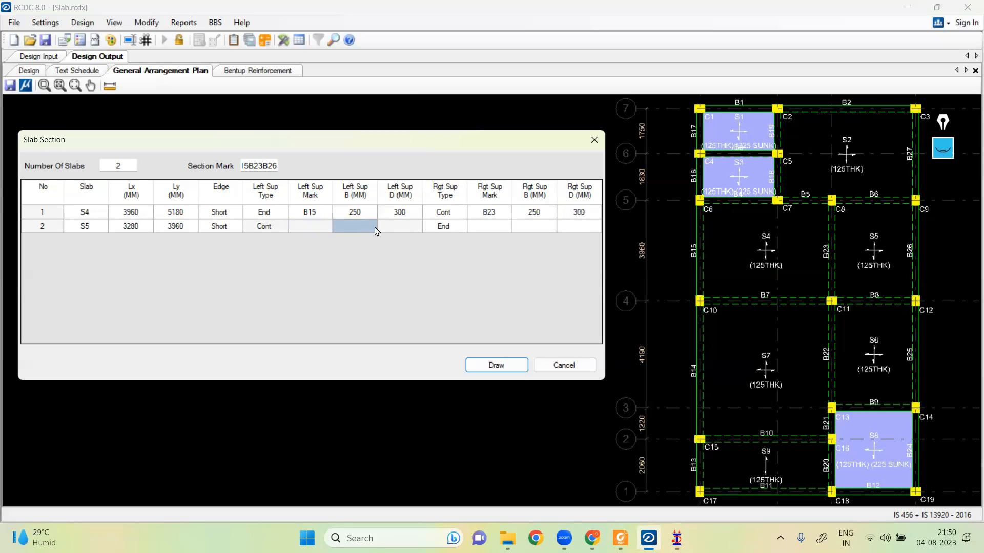
click(410, 230)
click(351, 230)
click(396, 231)
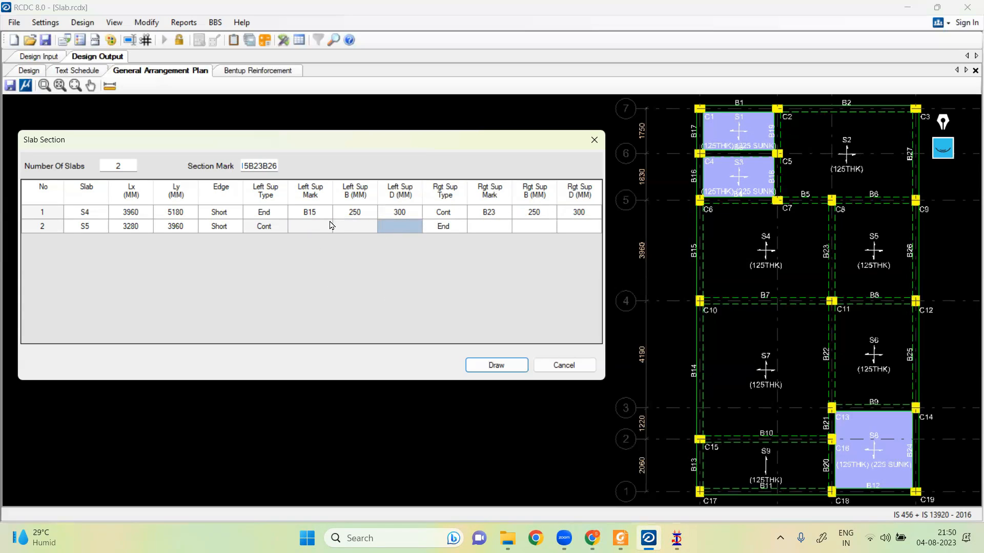
Define slab S5's right support as beam B26 with width 250 mm and depth 300 mm.
click(491, 231)
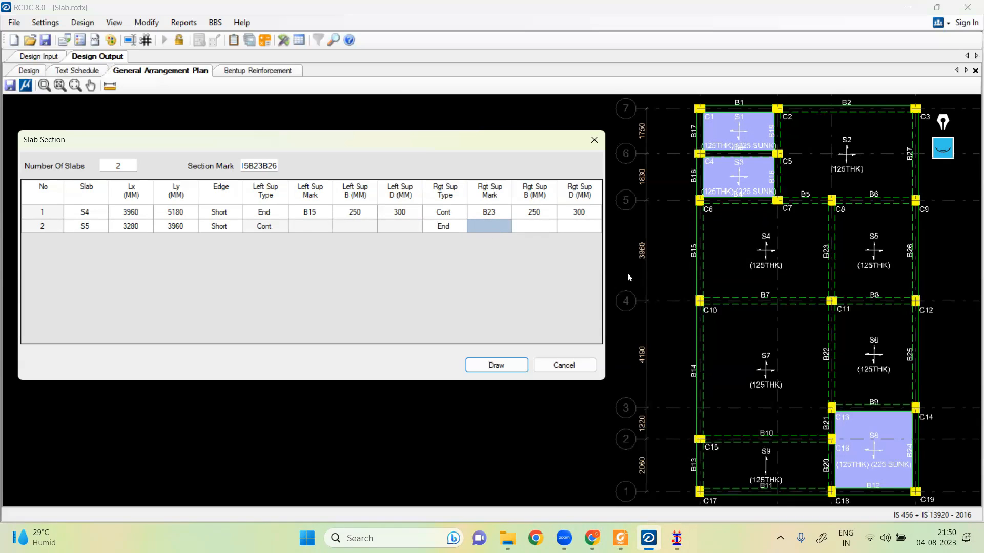
text(B26)
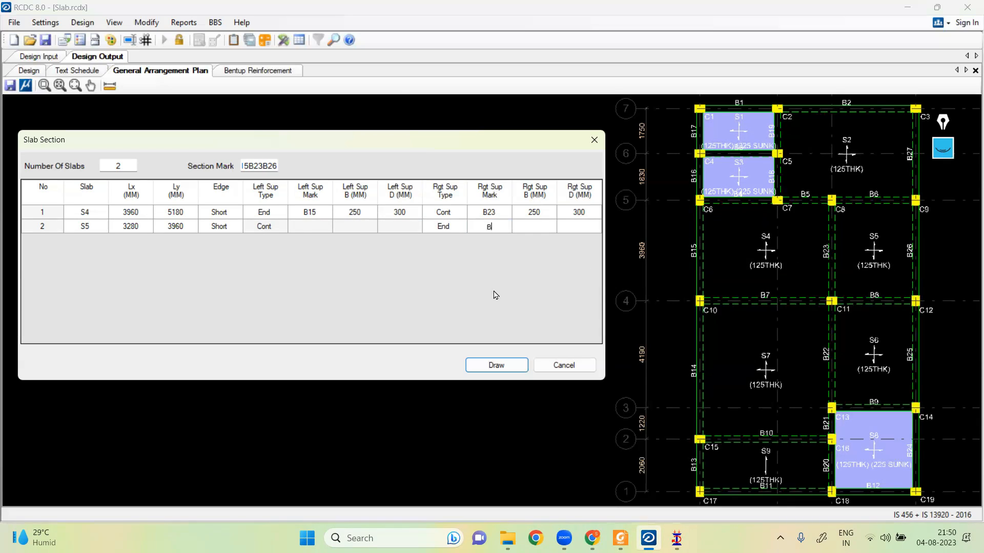
click(537, 230)
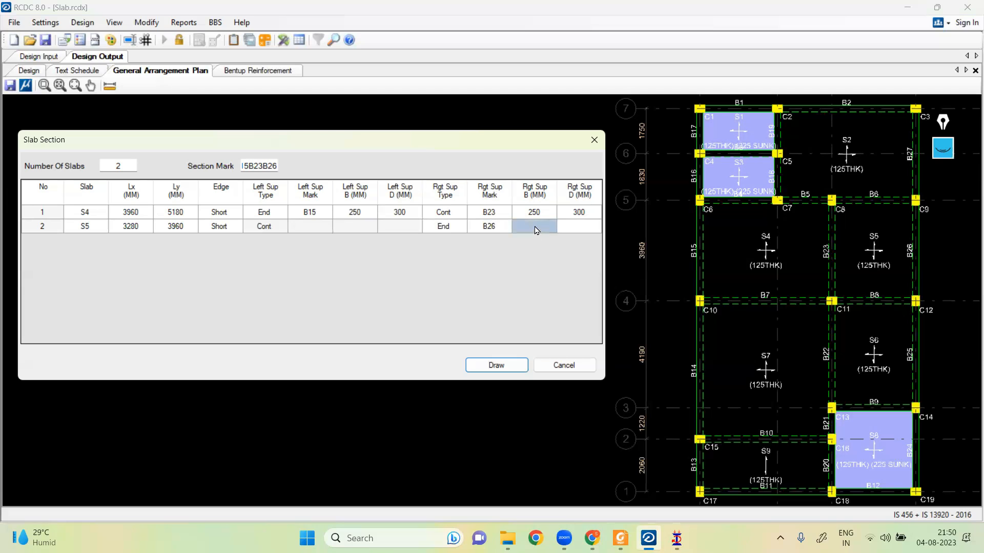
text(250)
click(580, 225)
text(300)
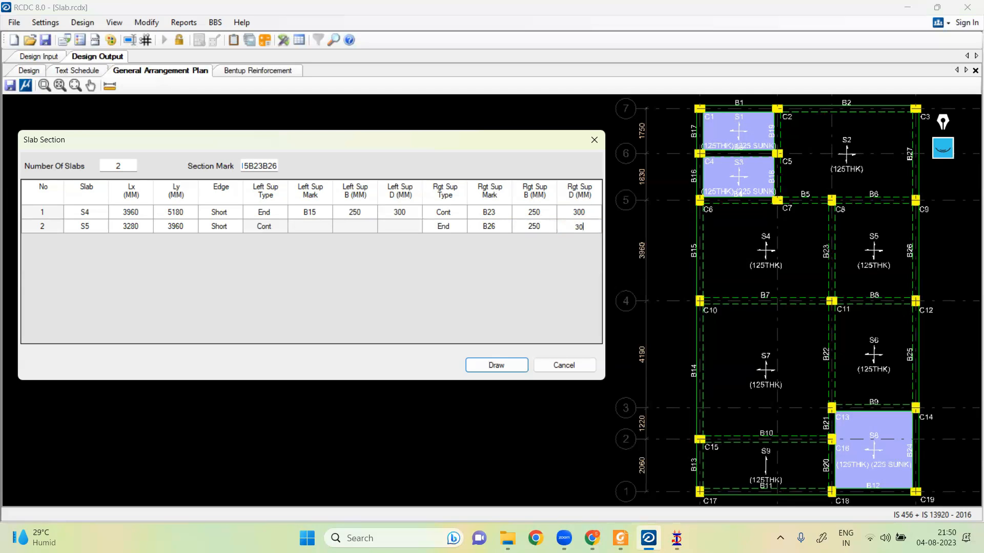
Draw the section through slabs S4 and S5 and examine its bent-up reinforcement, dimensions and supports.
click(501, 365)
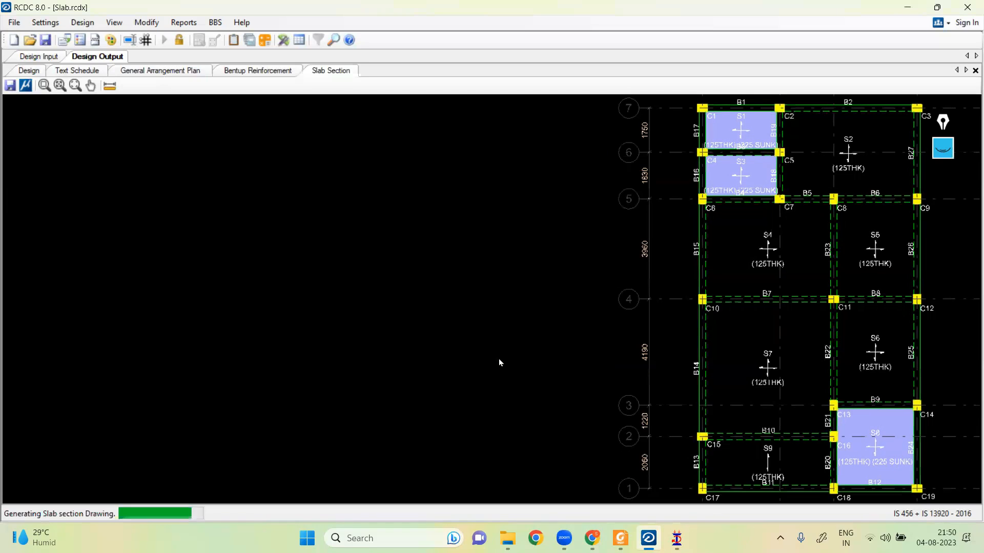
scroll(507, 350, down, 1)
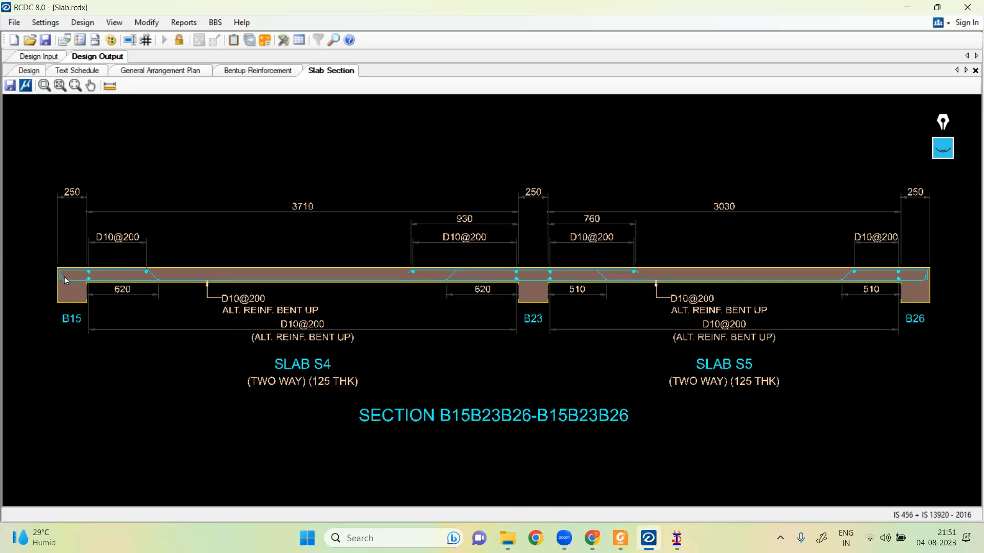
scroll(423, 277, down, 1)
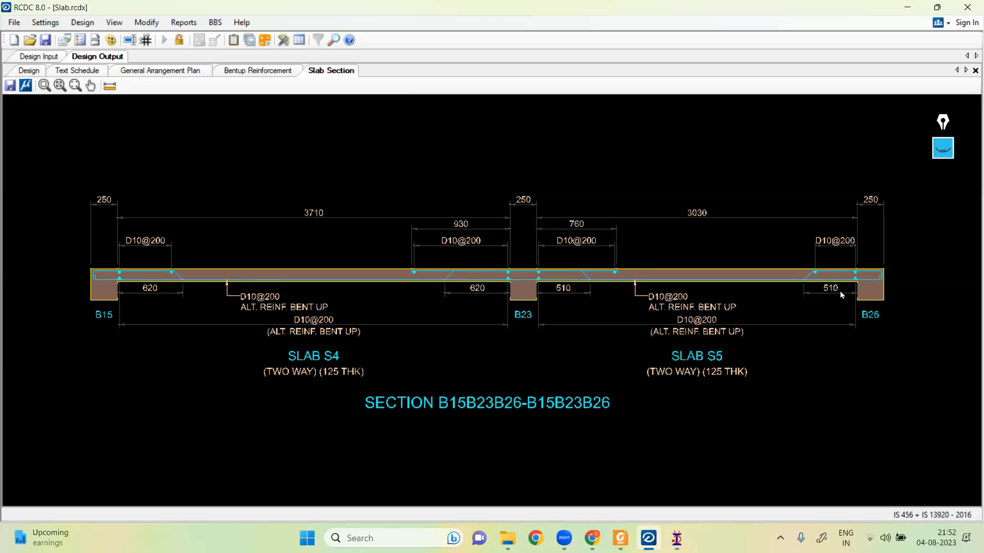
scroll(546, 253, up, 1)
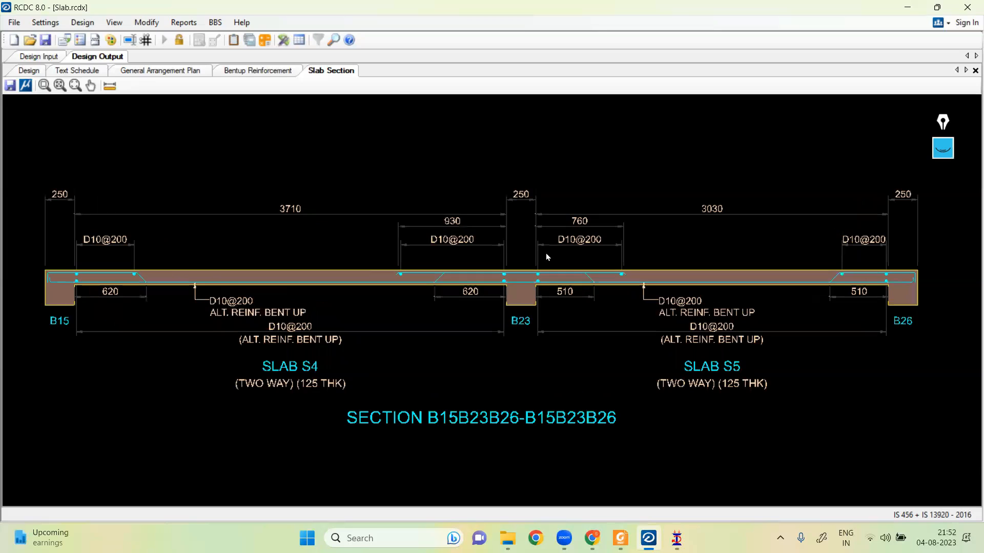
scroll(546, 254, up, 1)
scroll(545, 253, down, 1)
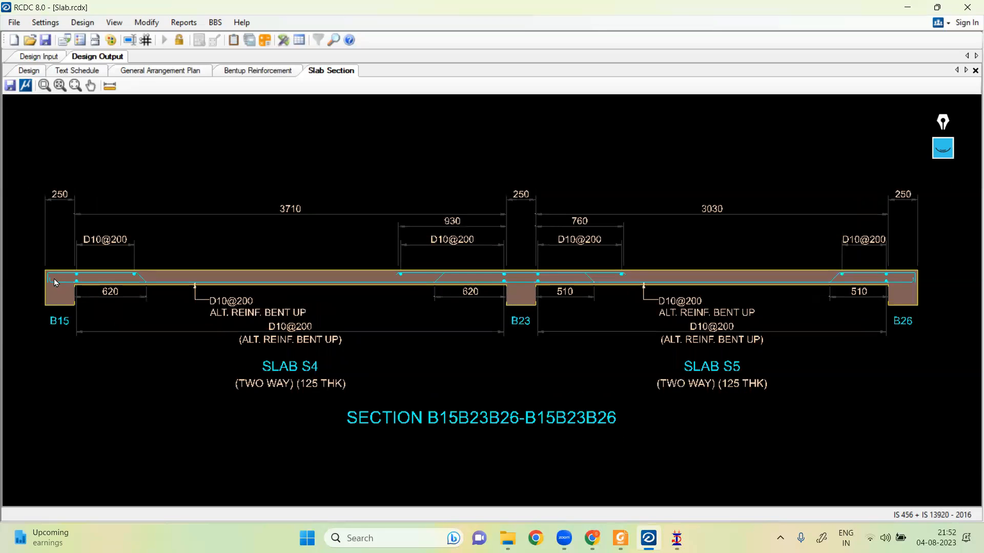
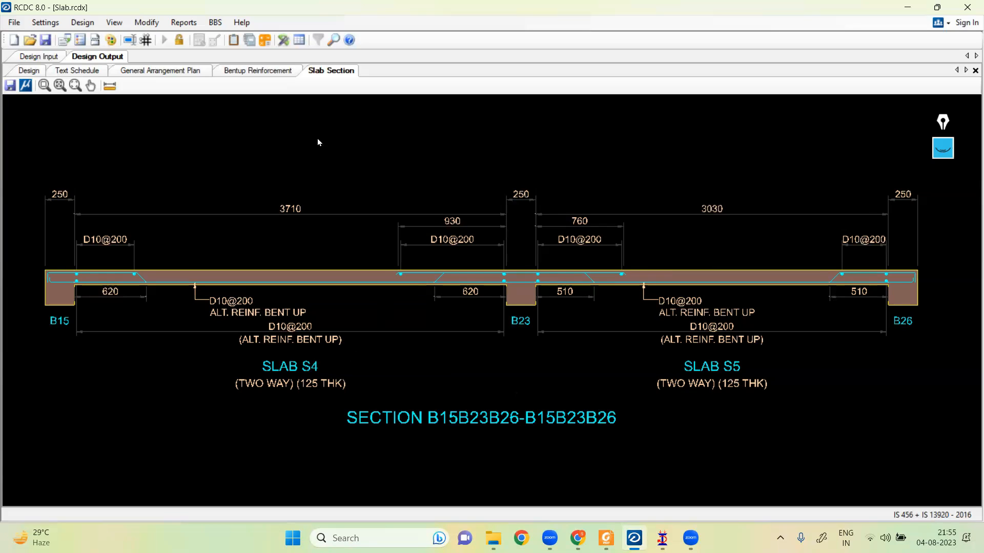
click(180, 25)
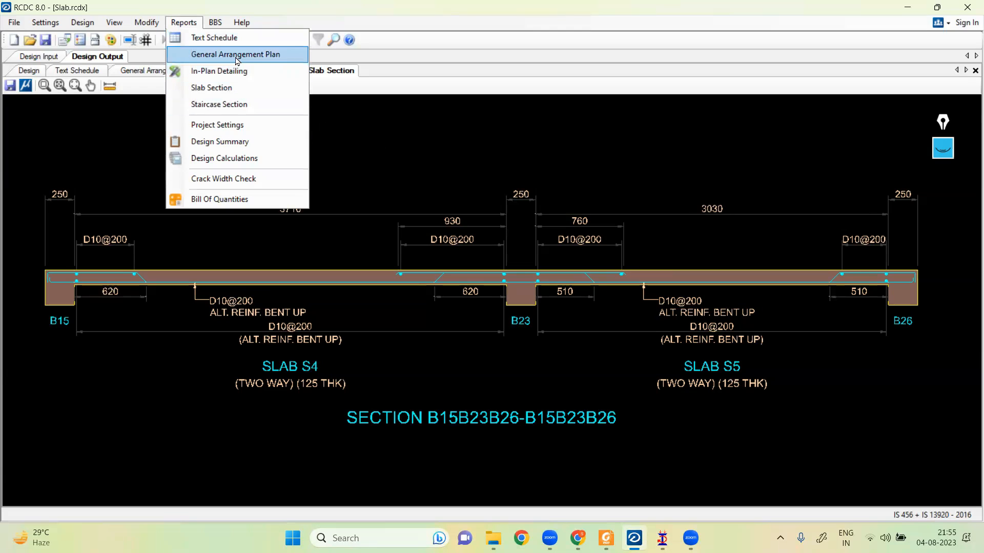
click(220, 92)
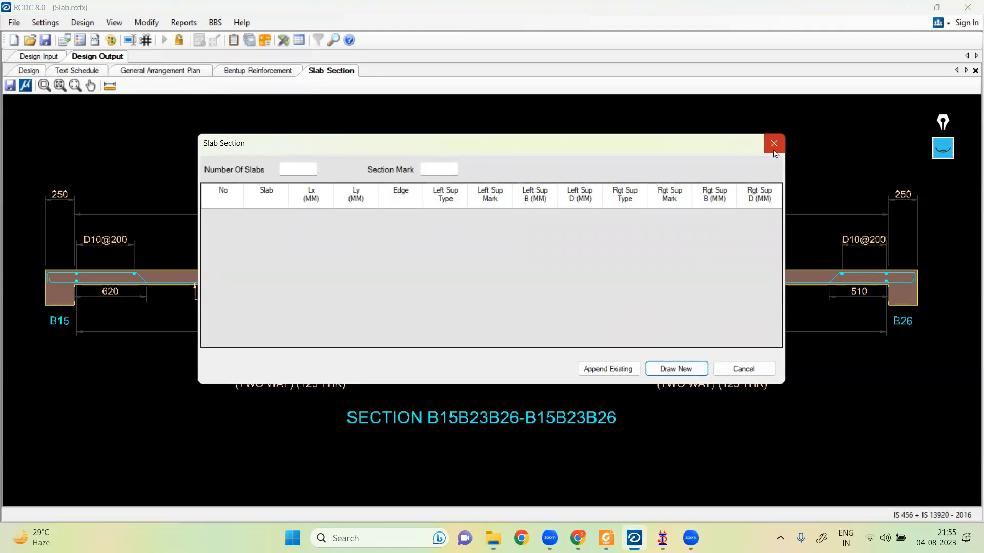
click(774, 143)
click(177, 72)
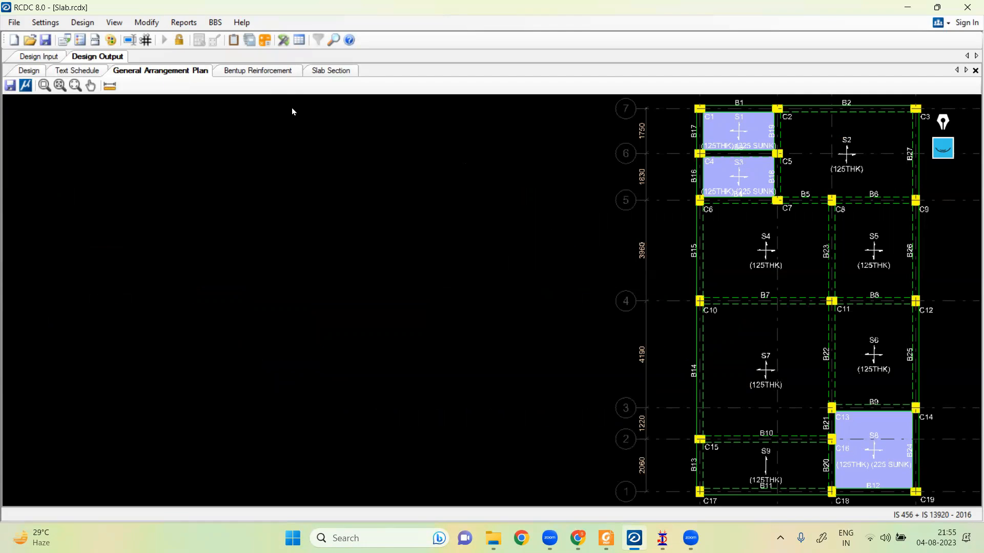
click(317, 74)
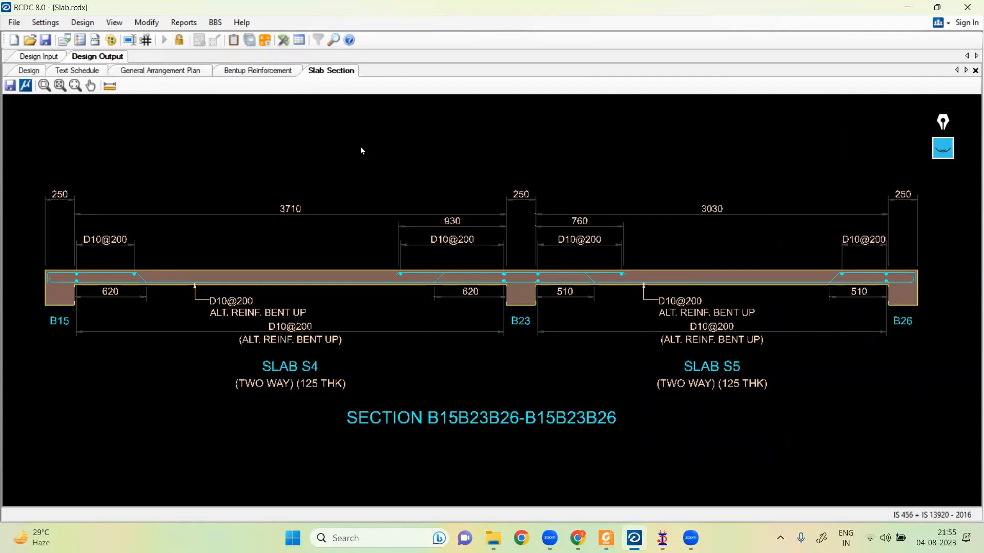
Start another slab section from the general arrangement plan with 2 slabs and section mark 1, keeping the plan visible beside it.
click(174, 71)
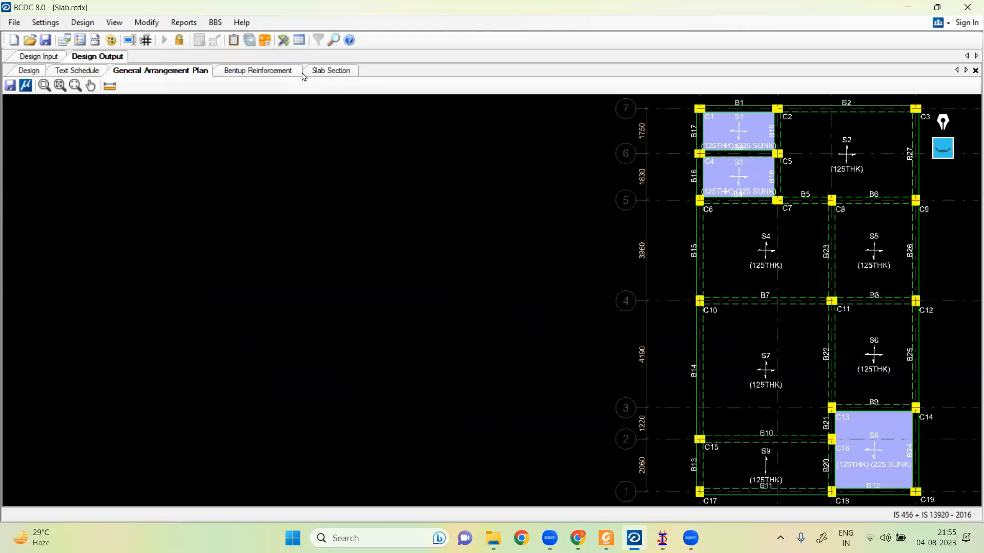
click(183, 23)
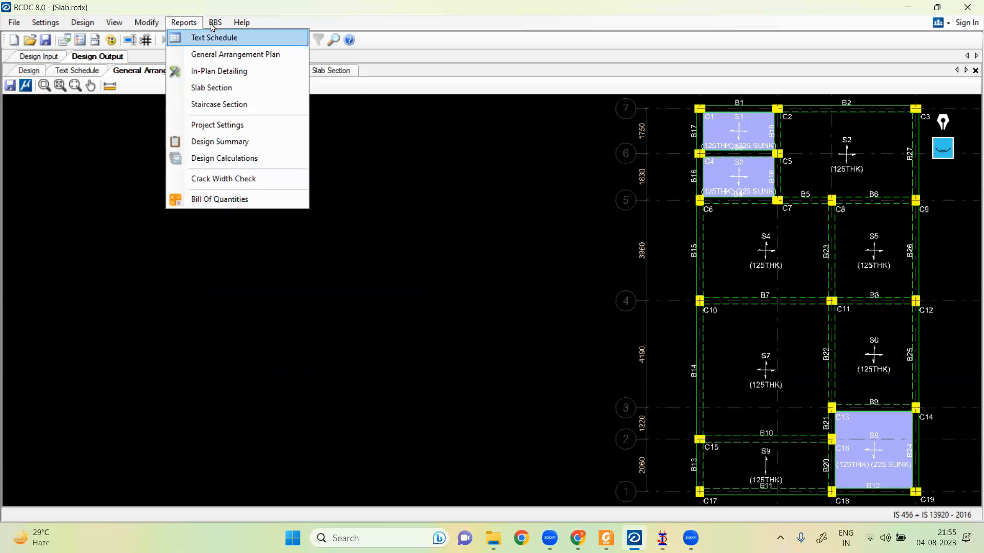
click(210, 88)
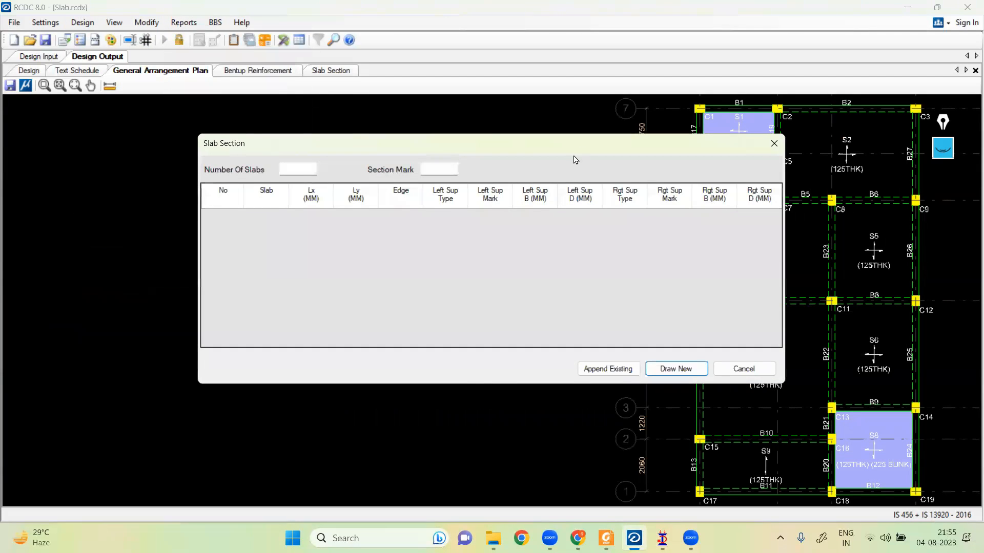
drag(573, 150, 408, 162)
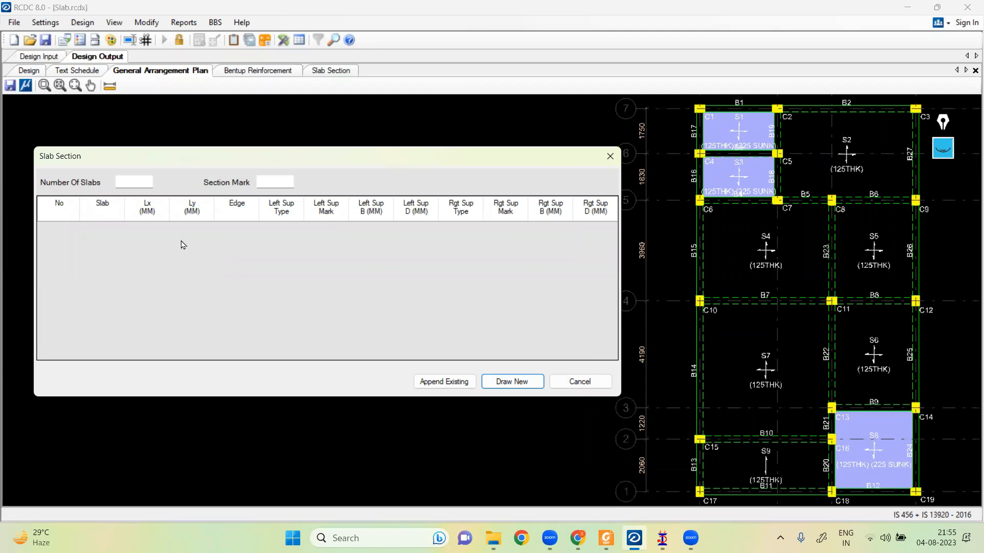
click(140, 180)
text(2)
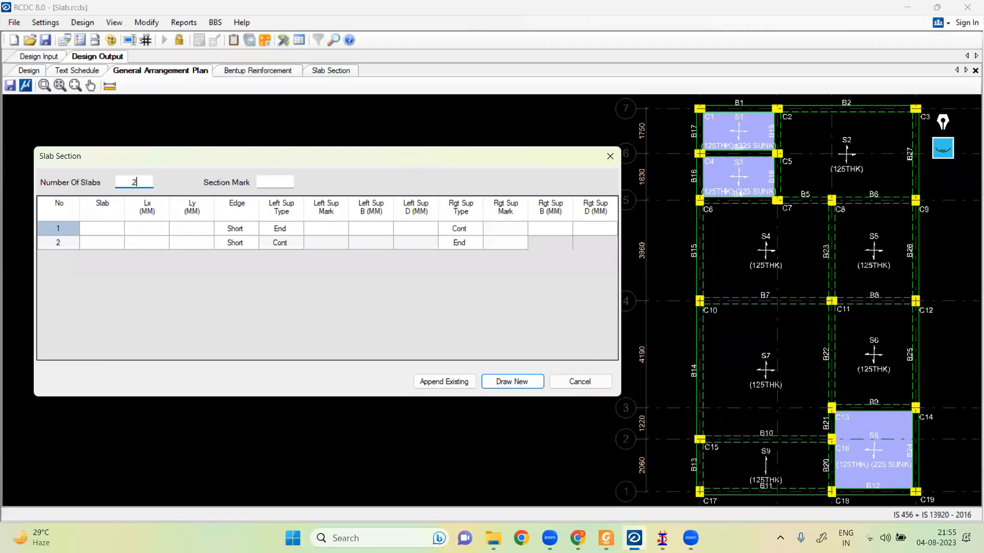
click(278, 182)
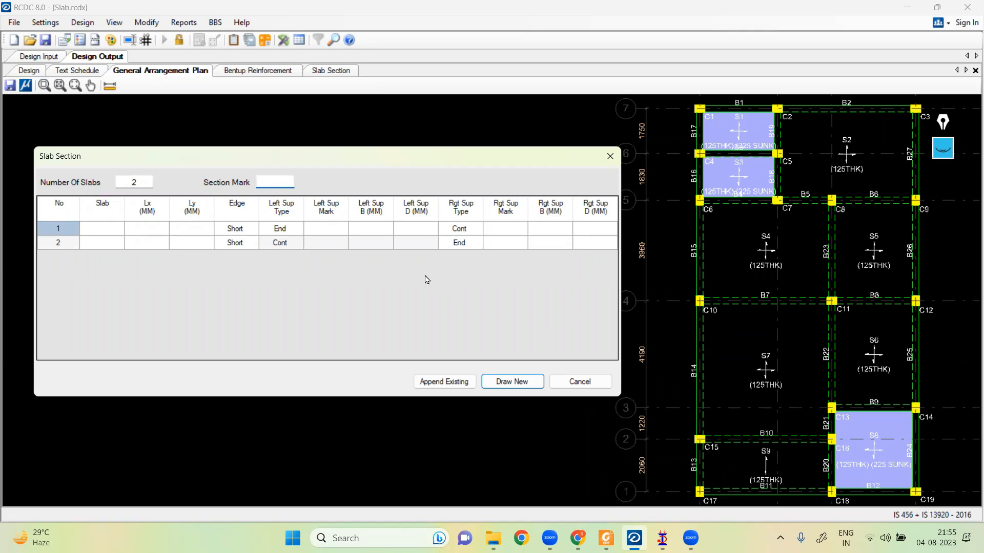
text(1)
Assign slab S7 to the first row of the new slab section table.
click(117, 228)
click(118, 228)
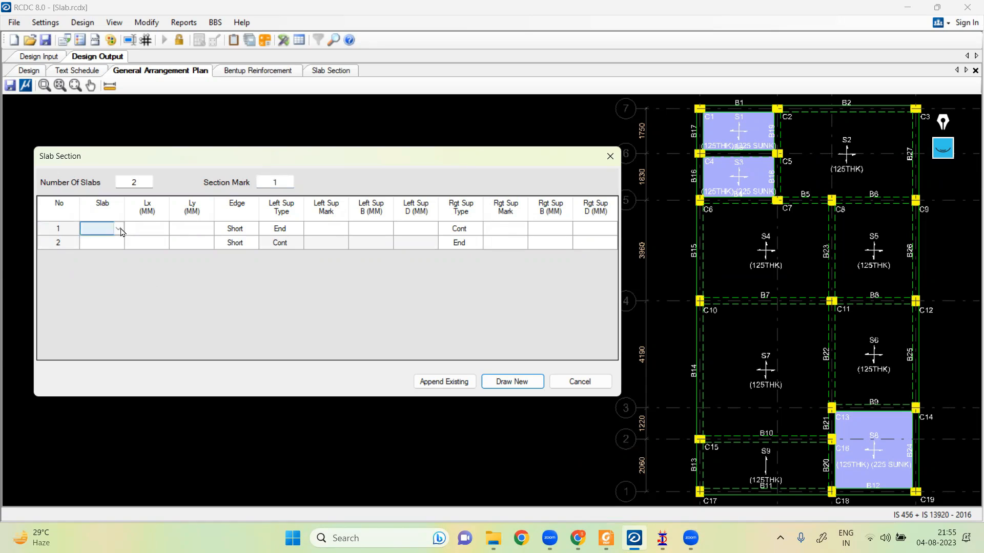
click(100, 292)
click(158, 234)
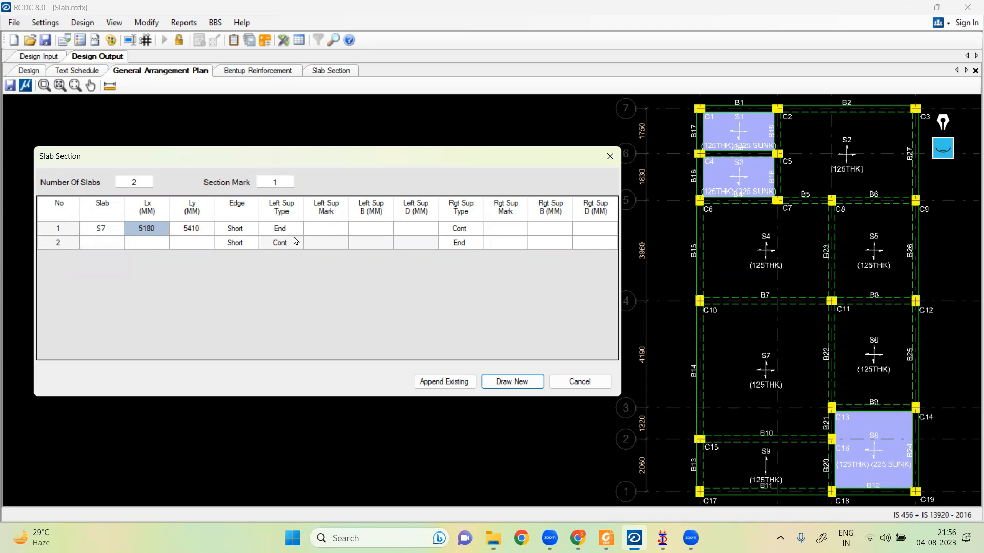
Define the left support of slab S7 as beam B14, 250 mm wide and 300 mm deep.
click(319, 233)
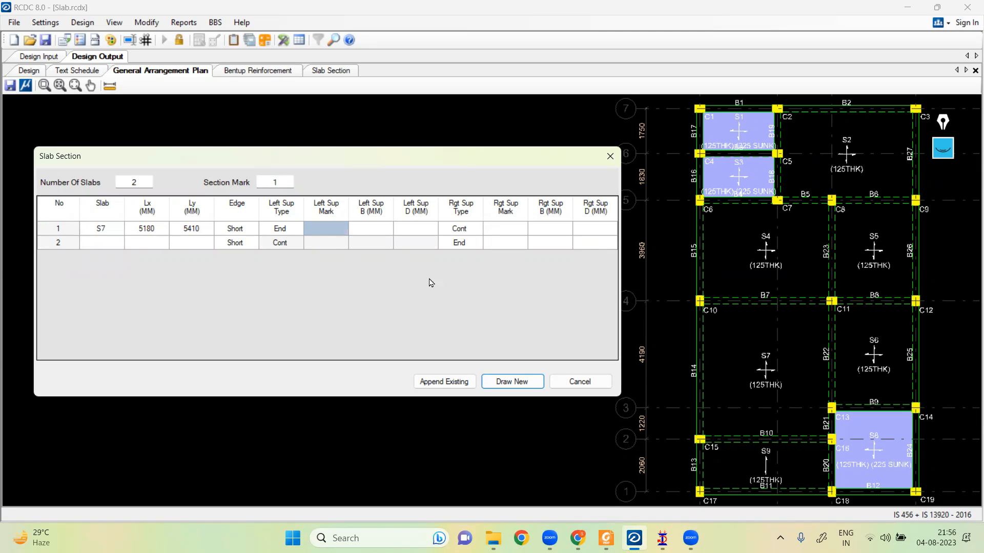
text(B14)
key(Tab)
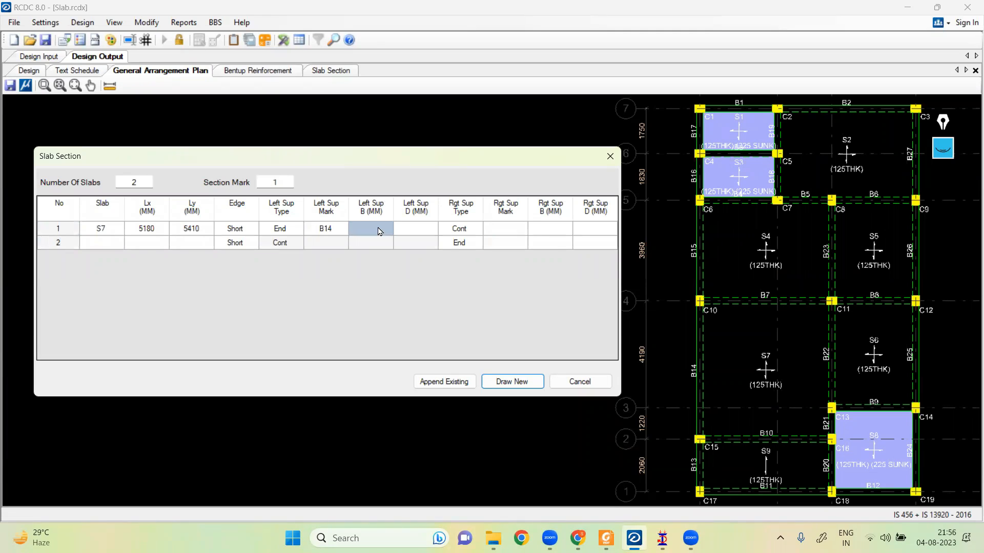
text(250)
click(410, 235)
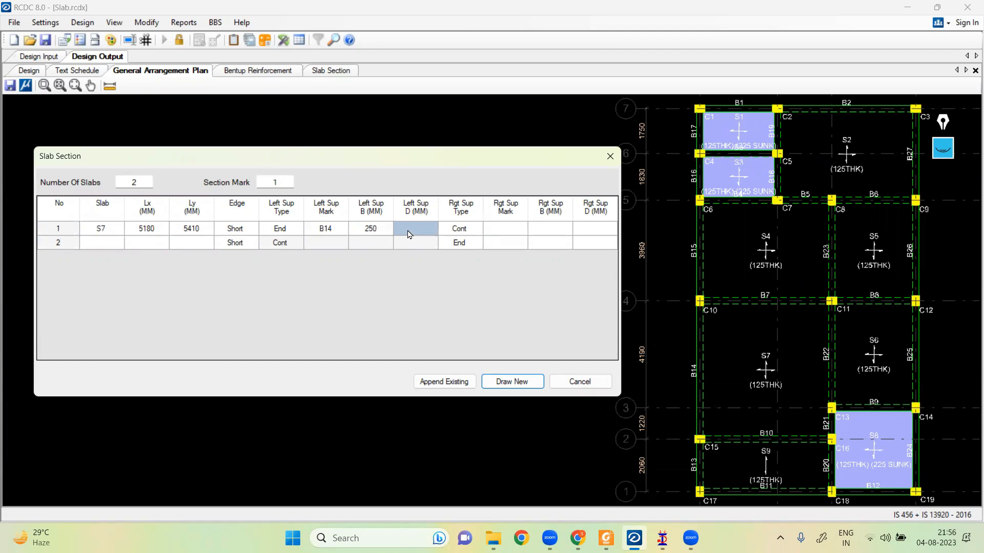
text(300)
key(Tab)
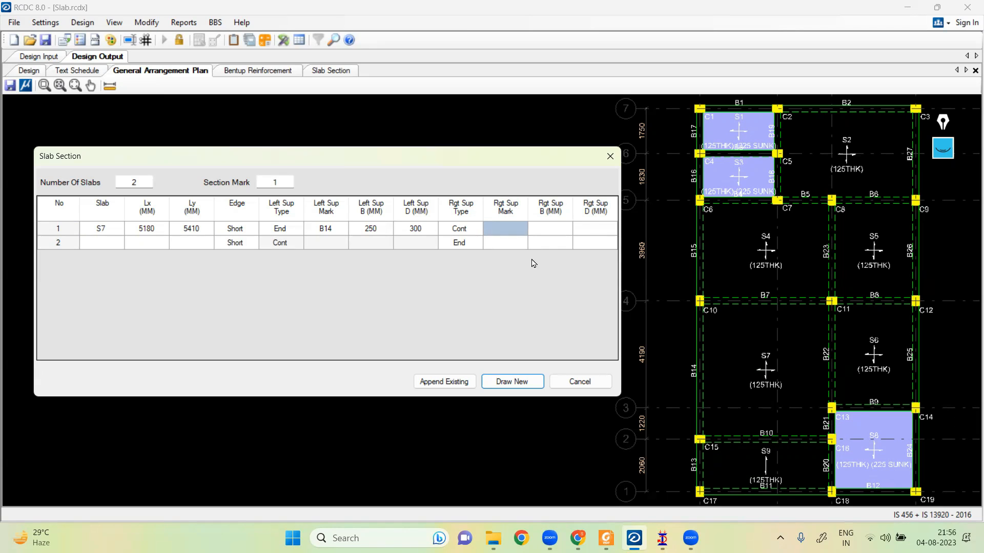
Define the right support of slab S7 as beam B22, 250 mm wide and 300 mm deep.
text(B)
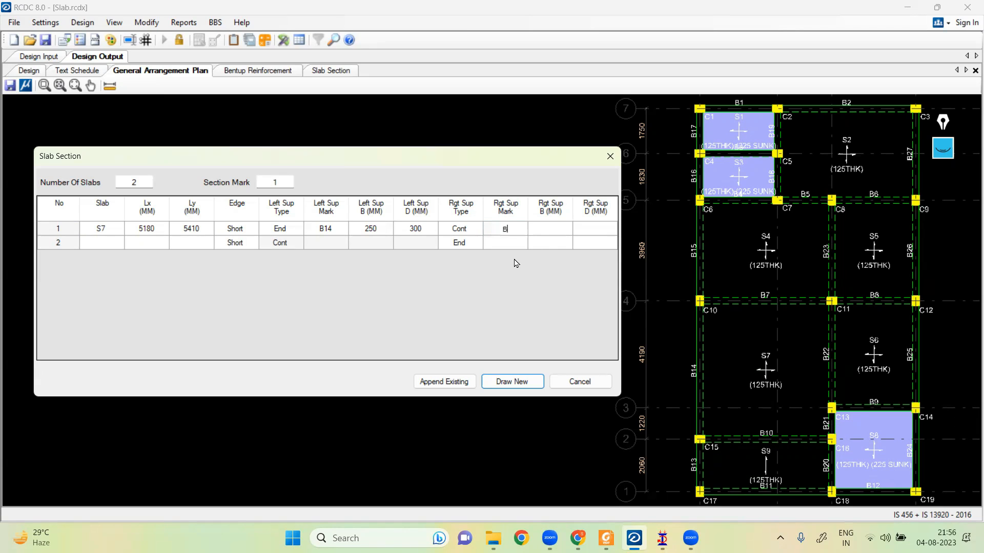
text(22)
click(541, 231)
text(250)
click(594, 228)
text(300)
Assign slab S6 as the second slab of the section.
click(103, 243)
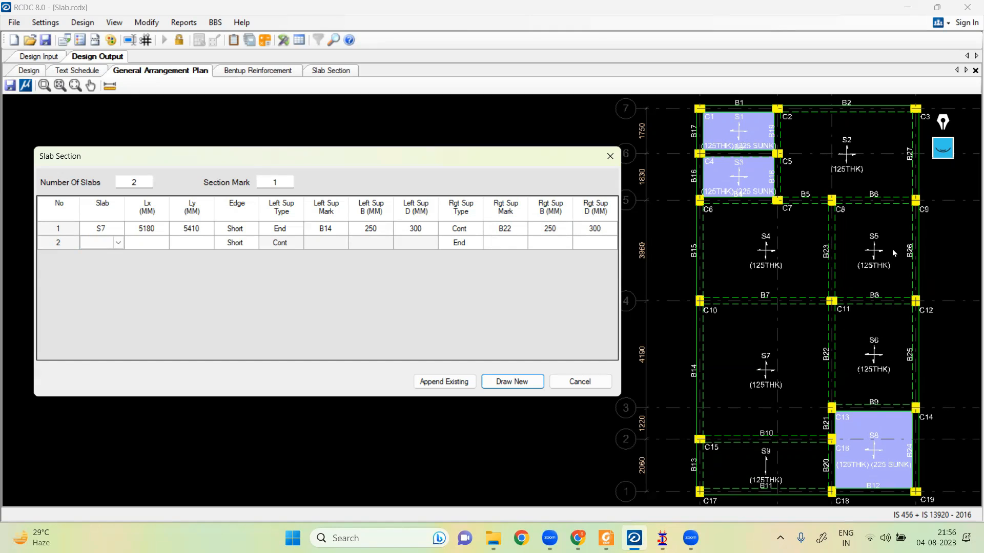
click(118, 244)
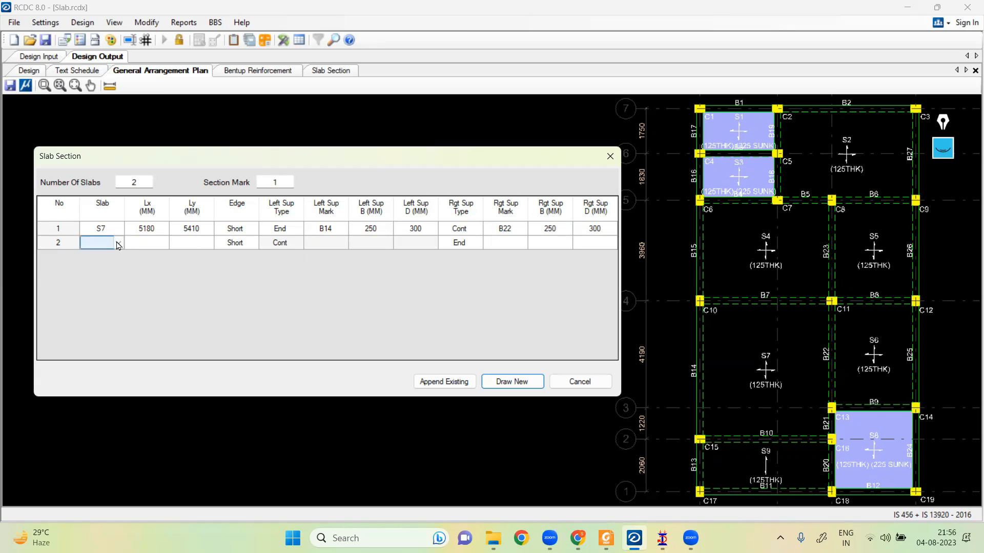
click(86, 296)
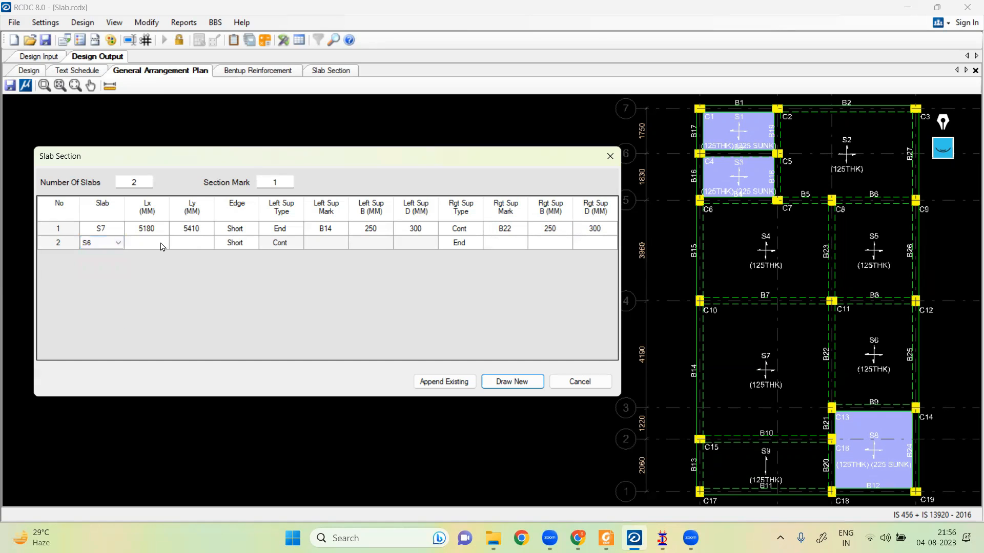
click(163, 249)
click(342, 247)
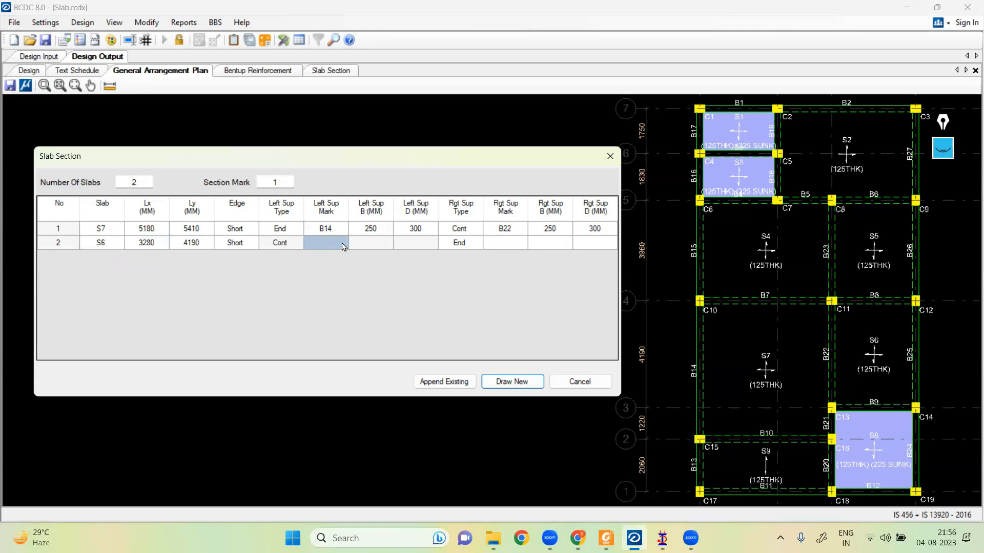
Define slab S6's right support as beam B25, 250 mm by 300 mm, and append the section to the existing drawing.
click(500, 248)
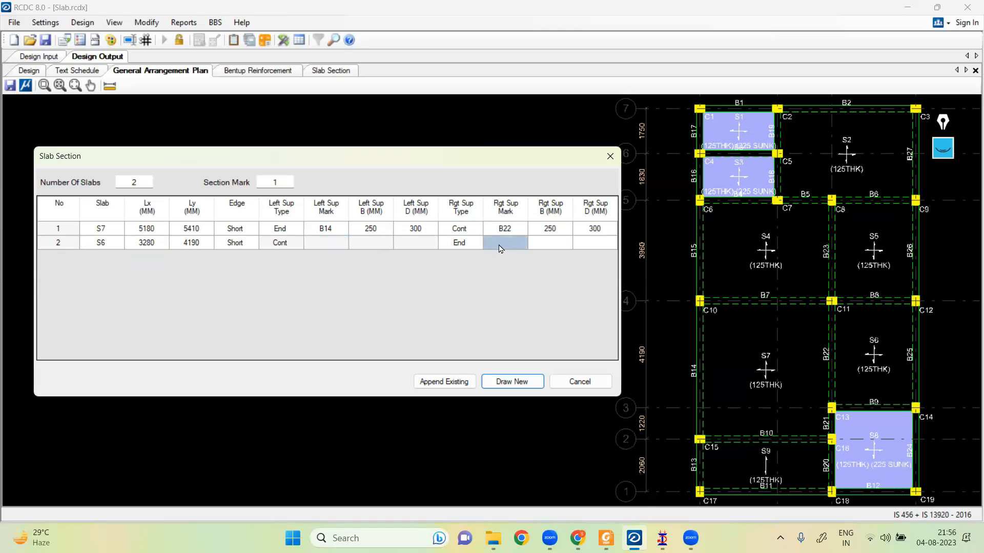
click(506, 243)
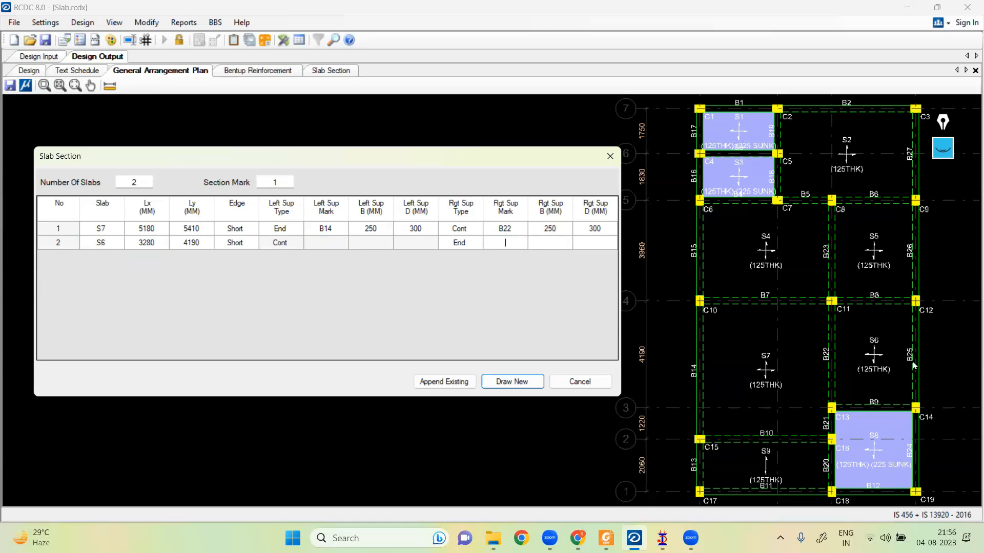
text(B25)
click(556, 244)
click(557, 244)
text(250)
click(606, 246)
click(606, 246)
text(300)
click(445, 383)
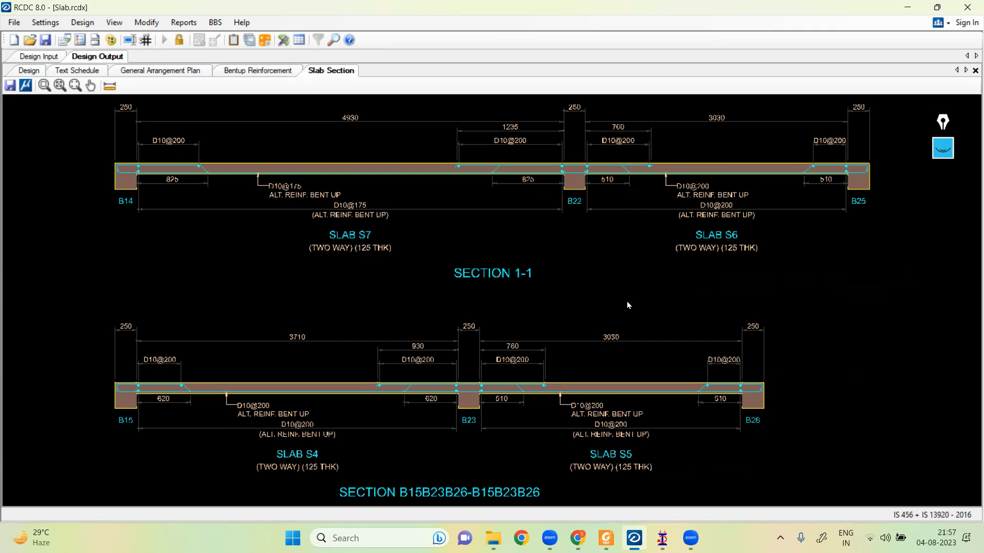
Save the slab section drawing as a DXF file named Slab Section.
scroll(569, 236, down, 1)
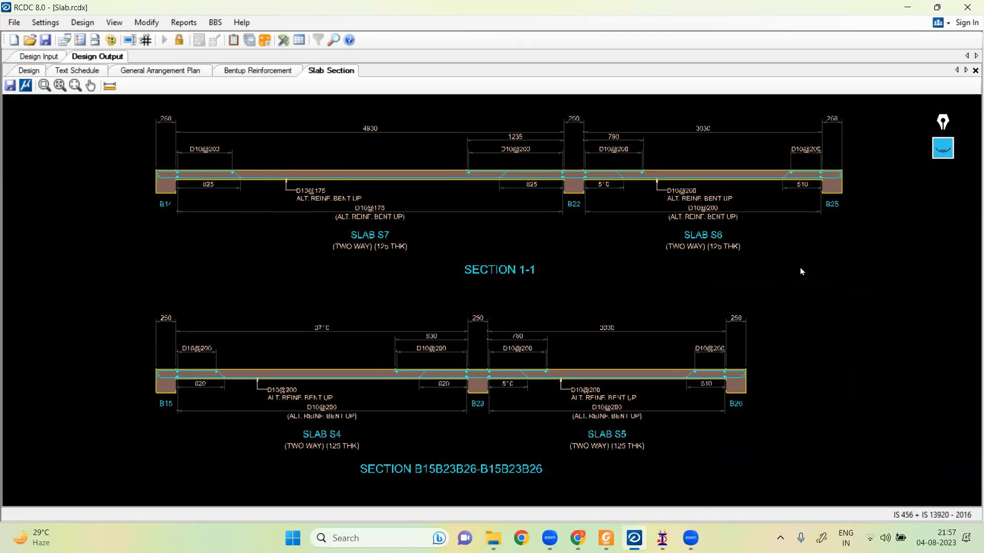
middle_drag(834, 290, 834, 295)
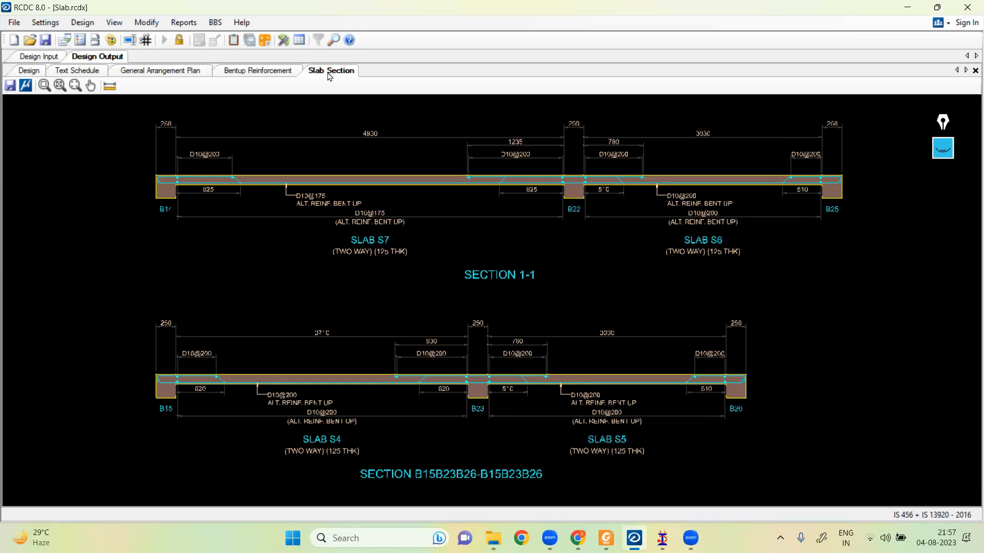
click(10, 86)
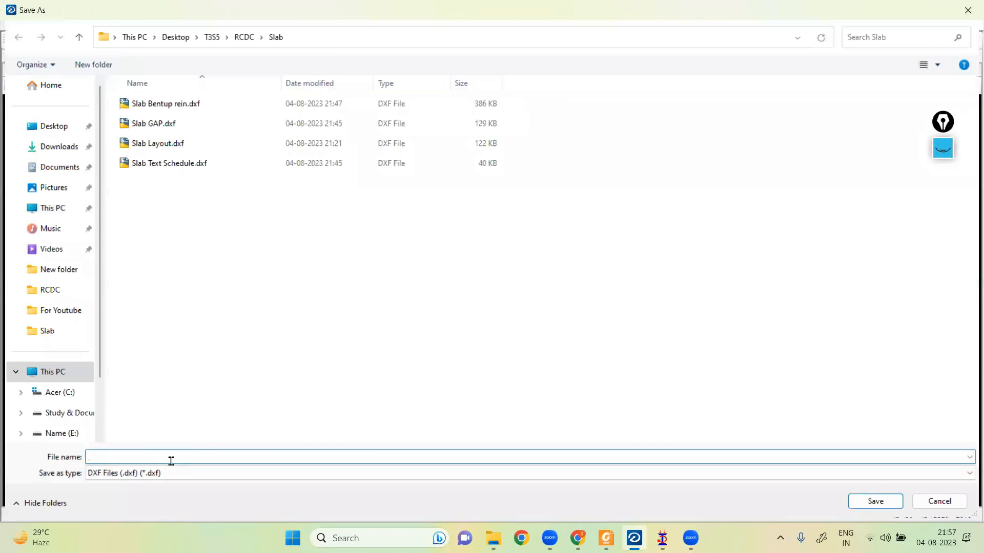
text(Slab Section)
click(883, 504)
Start a staircase section report to open the staircase elevation settings.
click(183, 22)
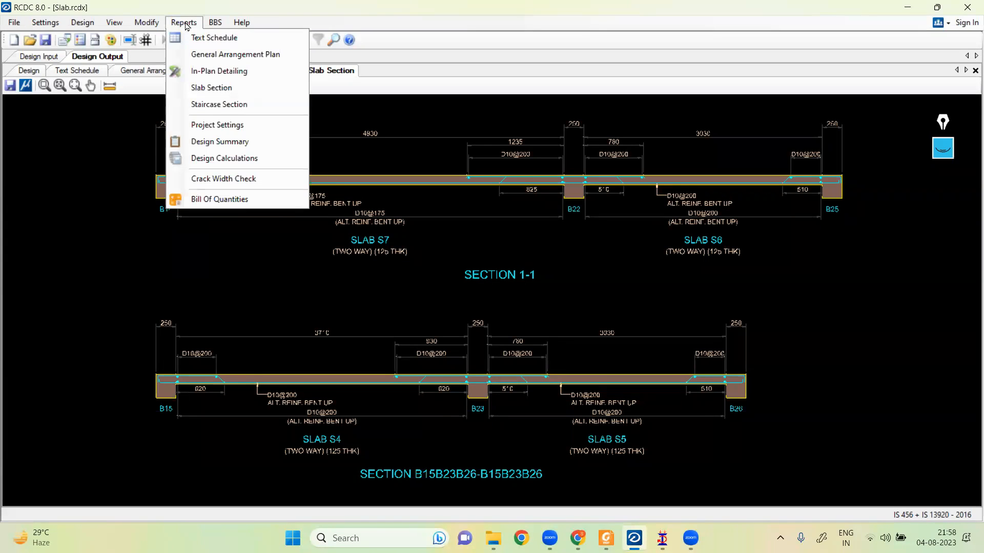
click(225, 105)
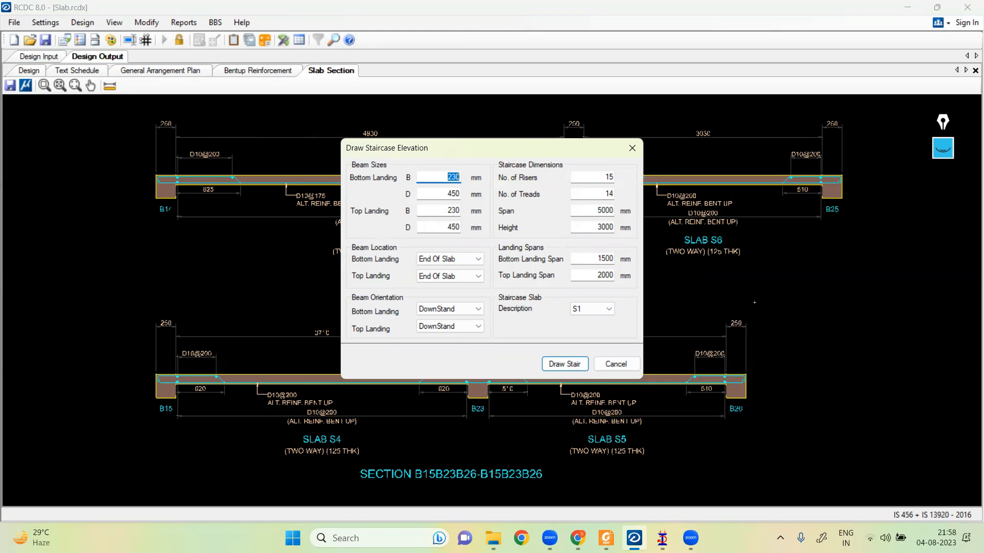
Sketch a stepped staircase profile as a screen annotation, with a beam where the top landing begins.
key(ctrl+shift+1)
mouse_move(780, 290)
mouse_down()
mouse_move(779, 307)
mouse_move(786, 288)
mouse_move(845, 248)
mouse_move(845, 234)
mouse_move(910, 223)
mouse_move(769, 308)
mouse_move(735, 309)
mouse_up()
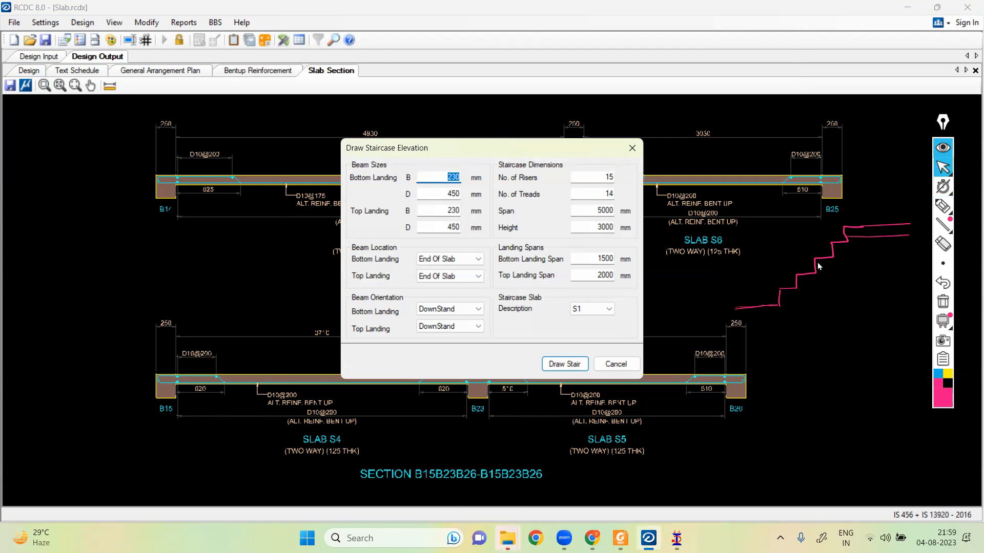
click(942, 207)
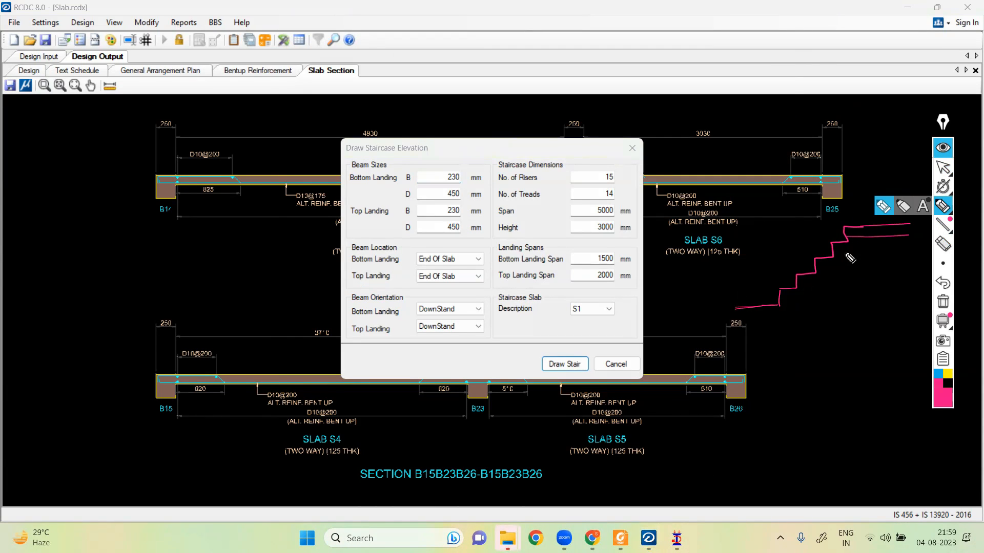
drag(917, 245, 885, 245)
mouse_move(864, 231)
mouse_down()
mouse_move(865, 246)
mouse_move(850, 248)
mouse_move(846, 236)
mouse_up()
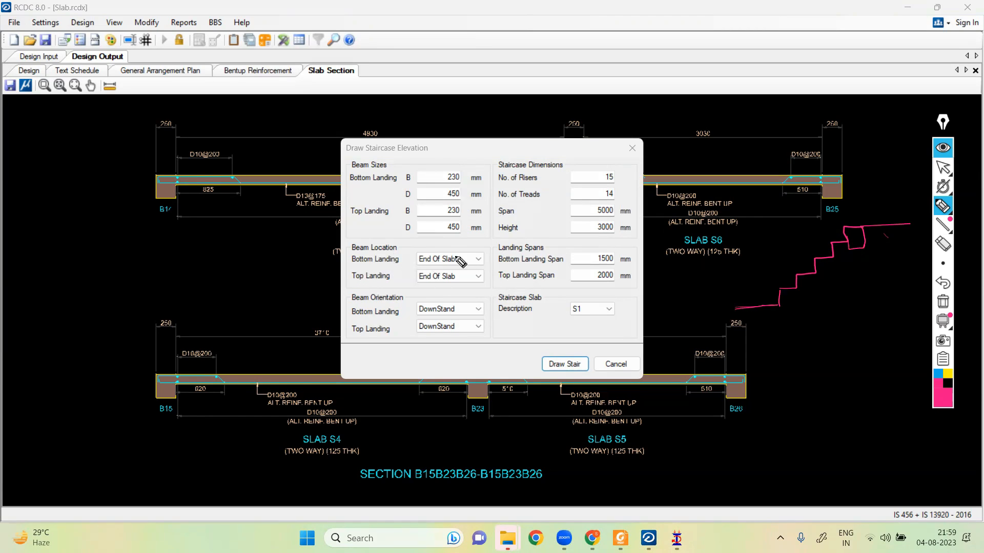
click(943, 167)
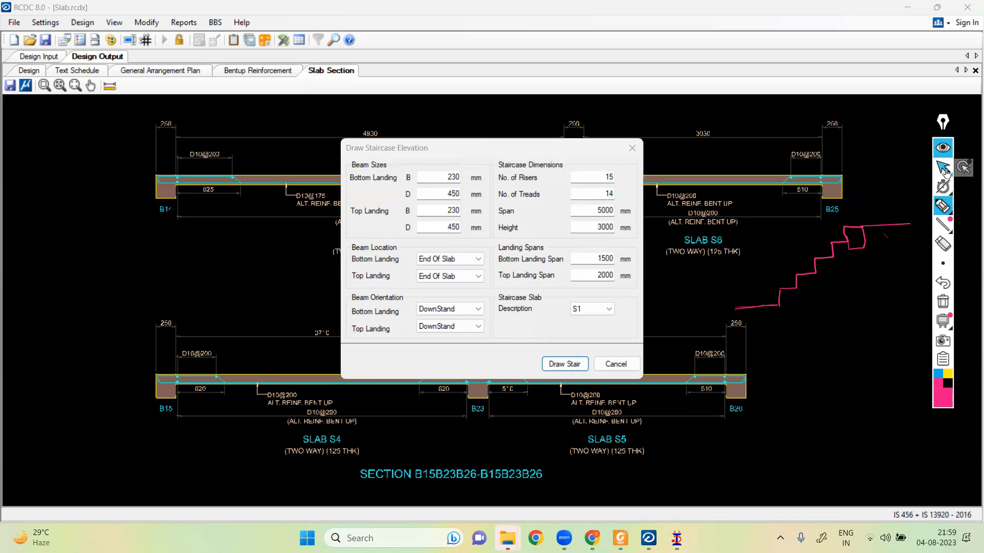
Try Begining Of Slab as the bottom landing's beam location and switch it back to End Of Slab.
click(451, 259)
click(451, 259)
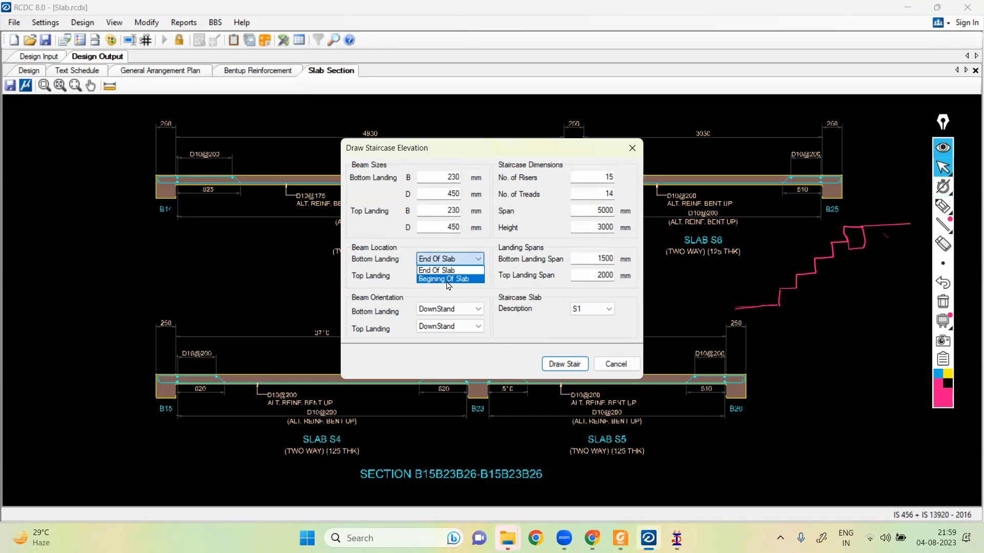
click(462, 279)
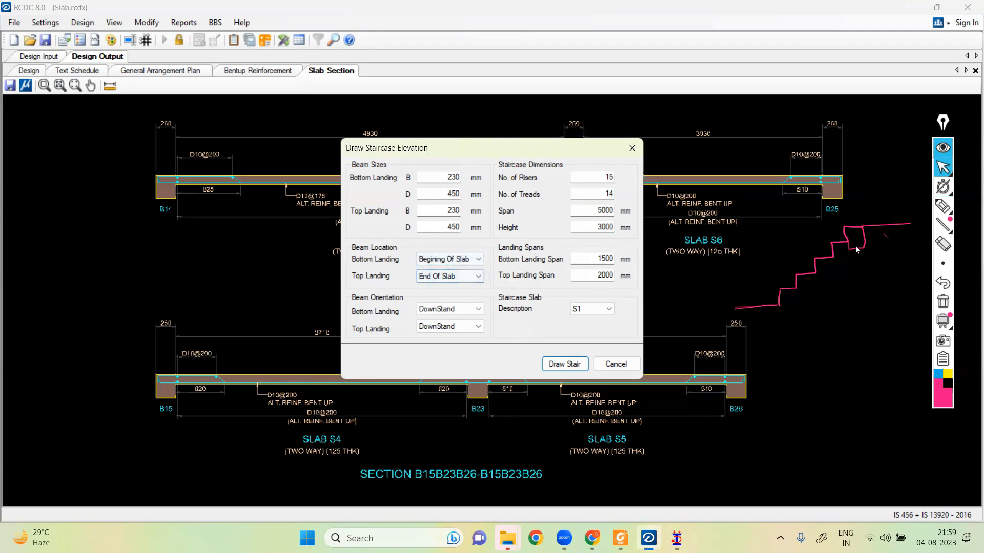
click(445, 259)
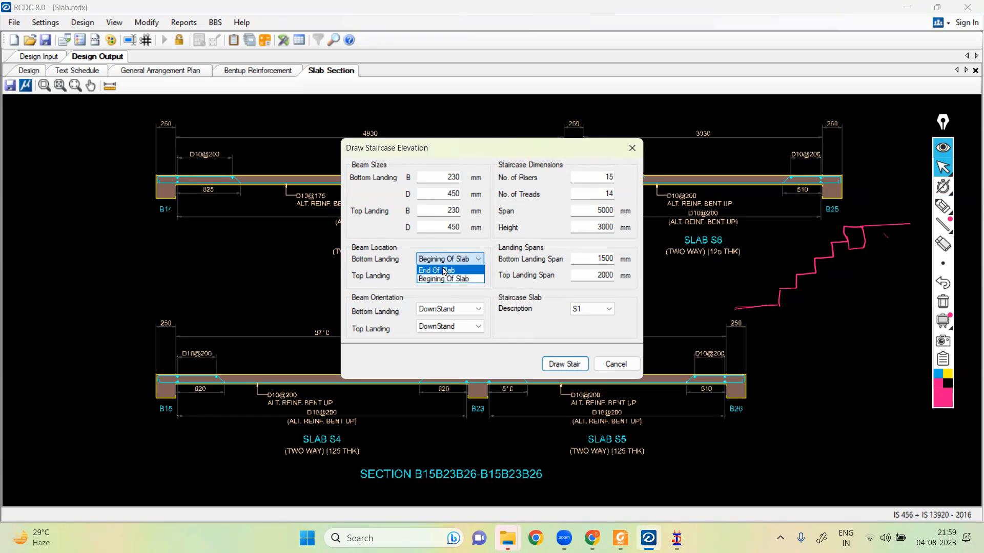
click(441, 271)
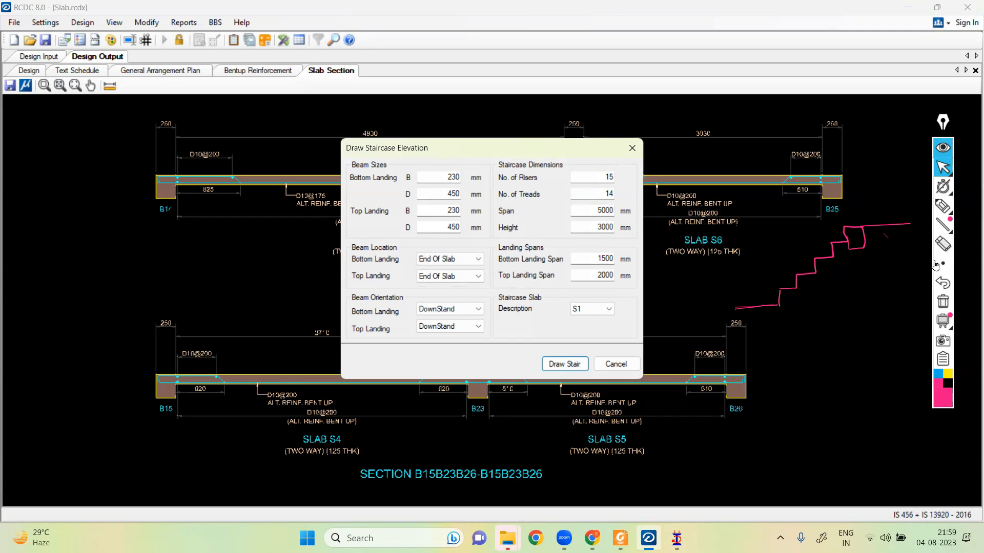
Erase the annotated beam, redraw beams at the outer ends of both landings with the stair soffit, and clear the sketch.
click(943, 245)
drag(866, 237, 852, 257)
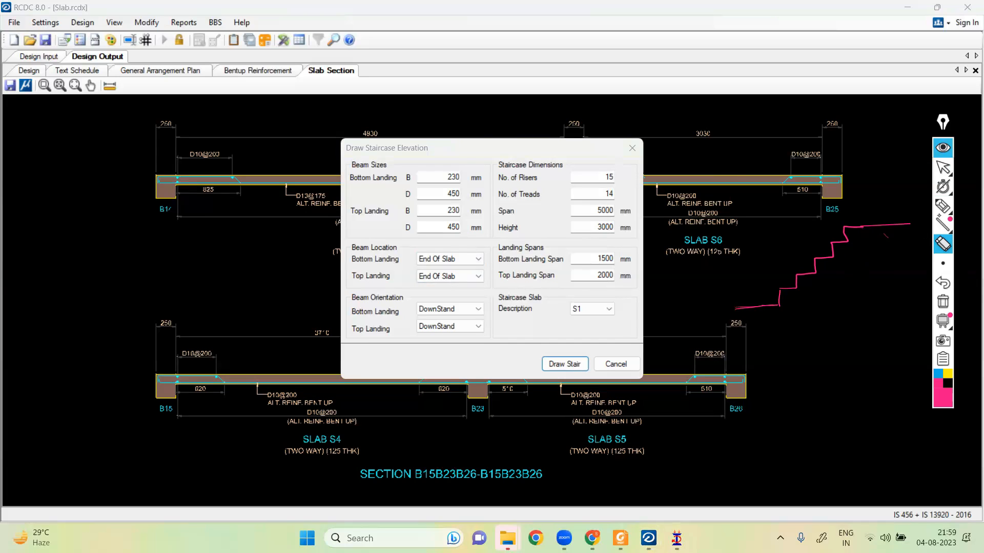
click(943, 207)
mouse_move(846, 236)
mouse_down()
mouse_move(907, 236)
mouse_move(910, 246)
mouse_move(912, 225)
mouse_up()
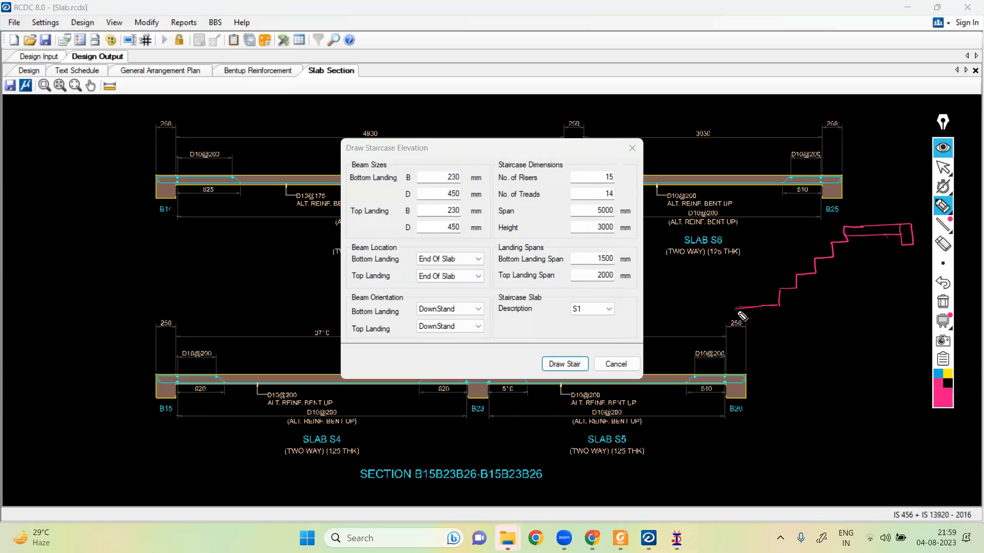
mouse_move(736, 311)
mouse_down()
mouse_move(737, 328)
mouse_move(747, 329)
mouse_move(750, 316)
mouse_move(804, 306)
mouse_move(866, 237)
mouse_up()
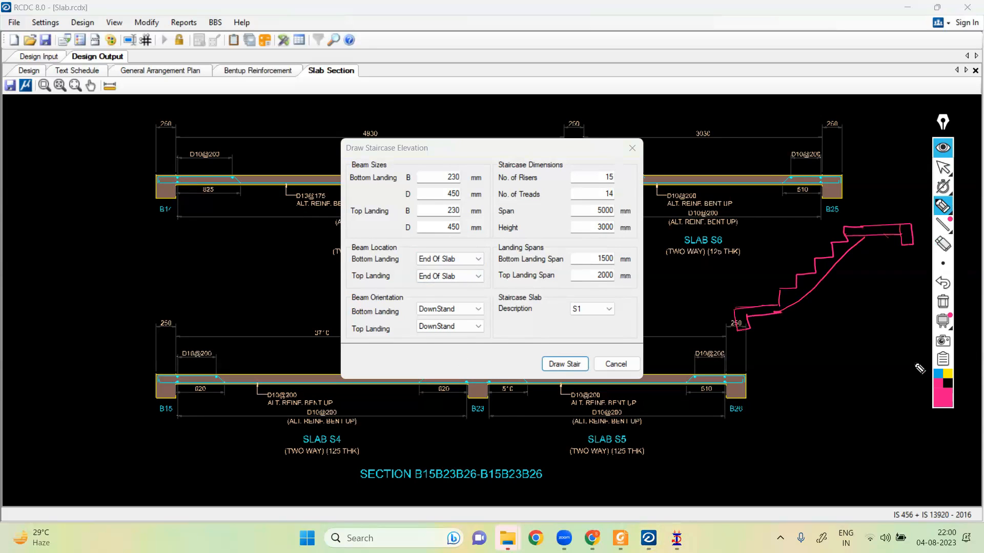
mouse_move(946, 224)
click(943, 168)
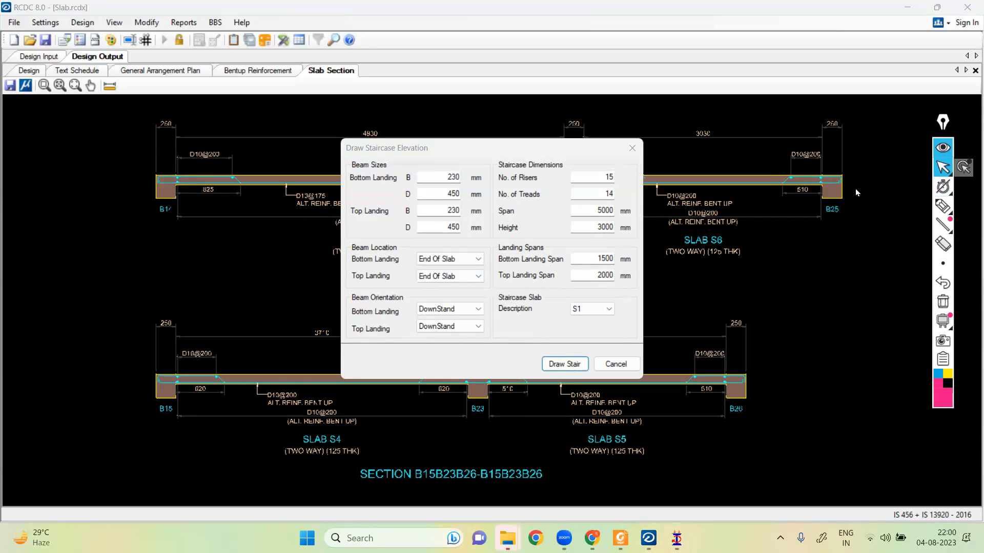
Set both the bottom and top landing beams to 250 mm wide and 300 mm deep.
click(443, 178)
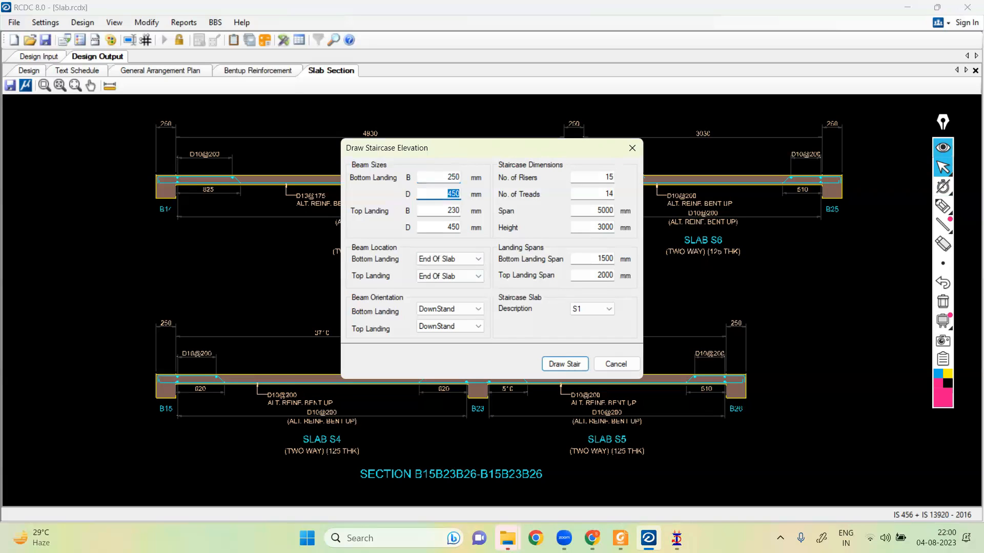
text(300)
key(Tab)
text(250)
key(Tab)
text(300)
Set the beam location to End Of Slab for the bottom landing and Begining Of Slab for the top landing.
click(450, 260)
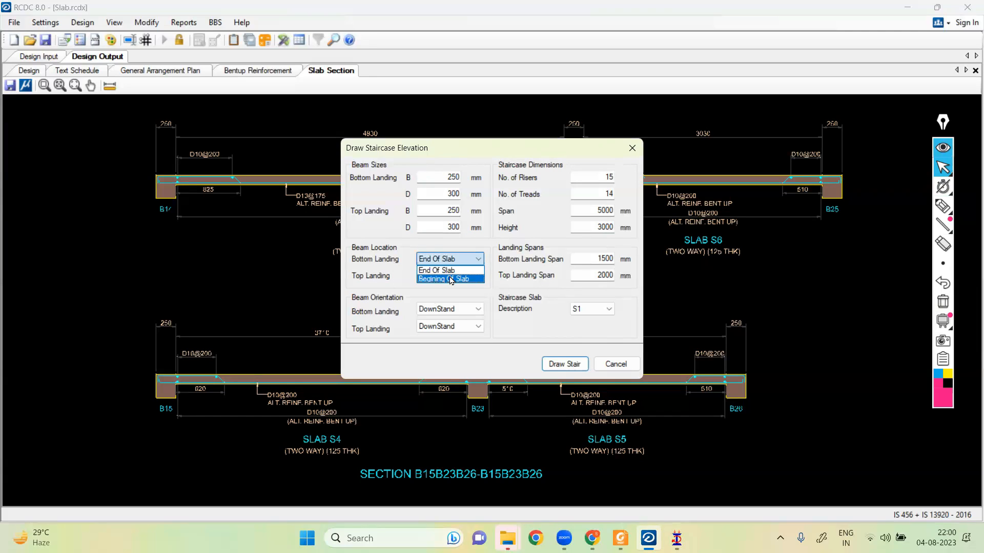
click(440, 270)
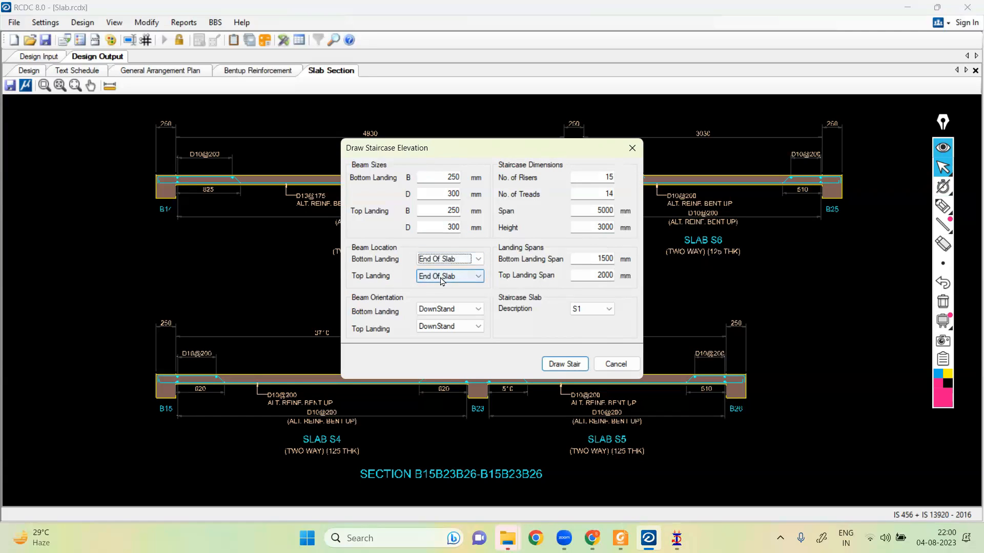
click(441, 276)
click(444, 297)
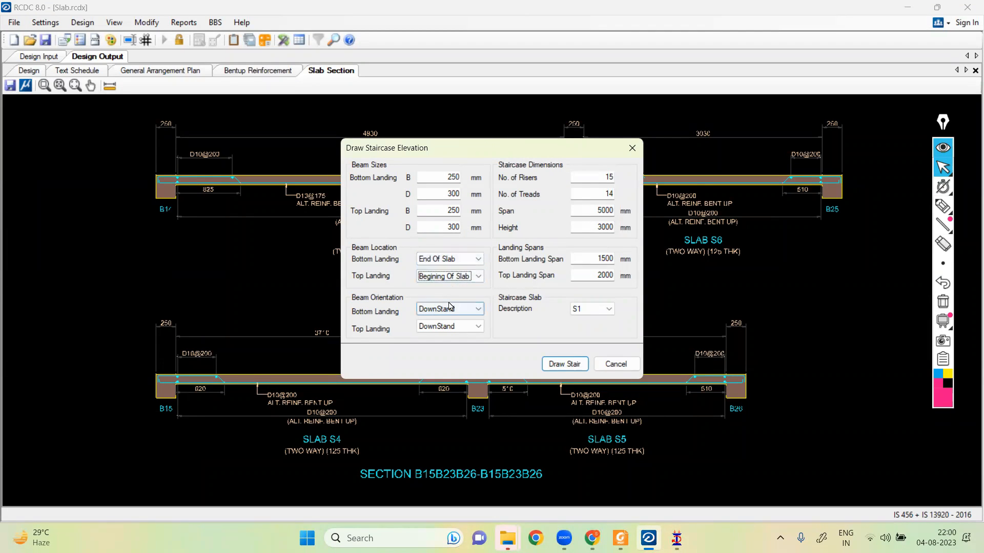
click(458, 277)
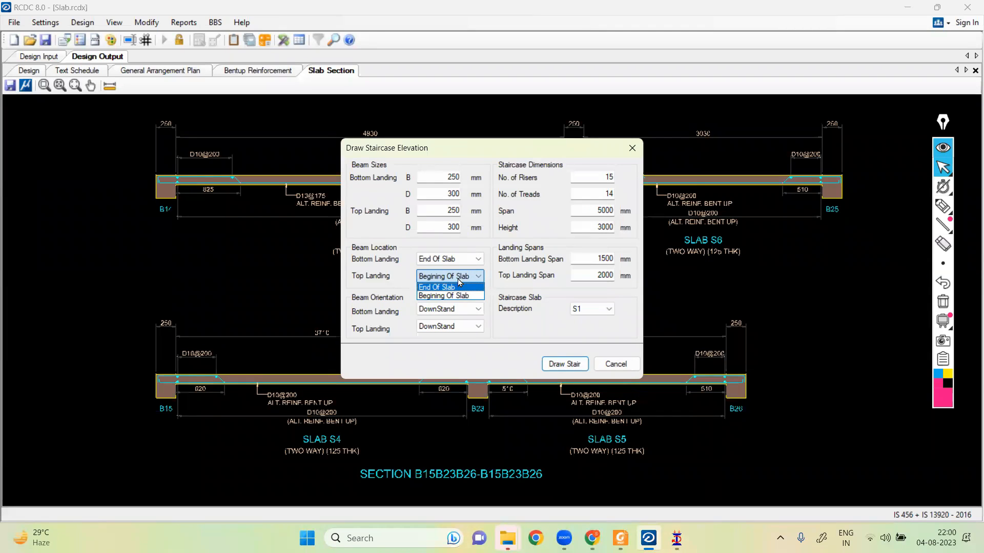
click(396, 280)
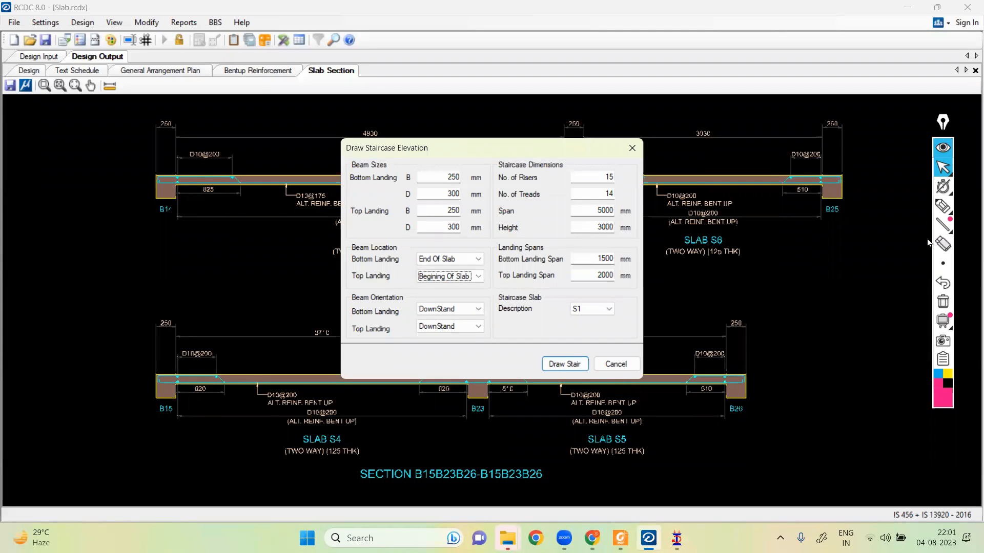
Sketch a stair flight with a top landing, replacing its downstand beam with an upstand beam labelled B.
click(942, 206)
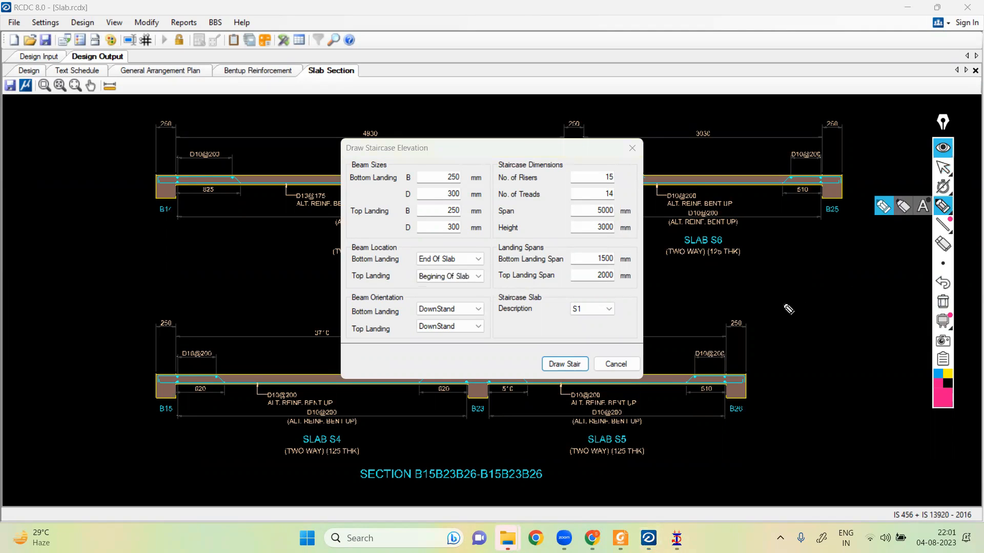
mouse_move(792, 316)
mouse_down()
mouse_move(789, 295)
mouse_move(836, 267)
mouse_move(892, 257)
mouse_move(897, 275)
mouse_move(911, 271)
mouse_move(906, 243)
mouse_move(913, 269)
mouse_up()
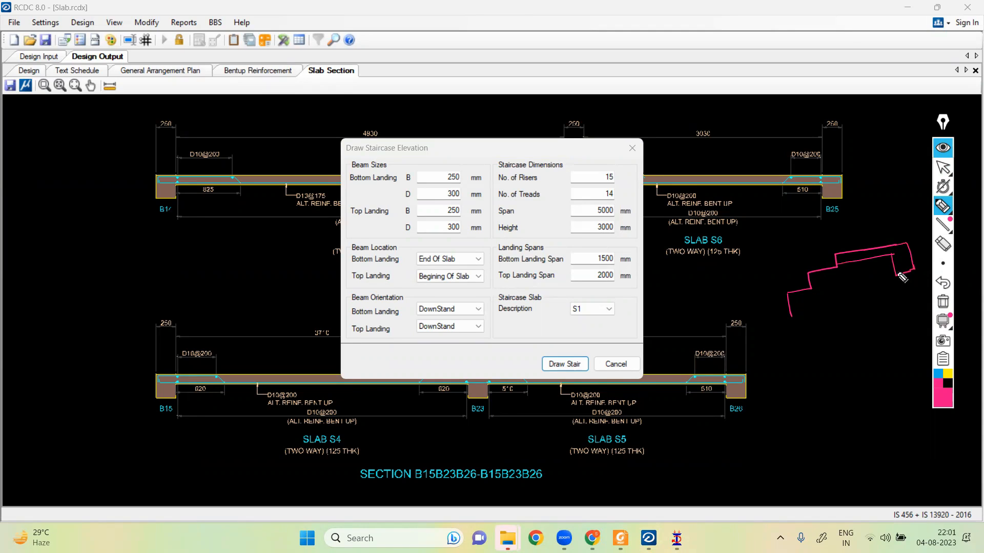
click(944, 264)
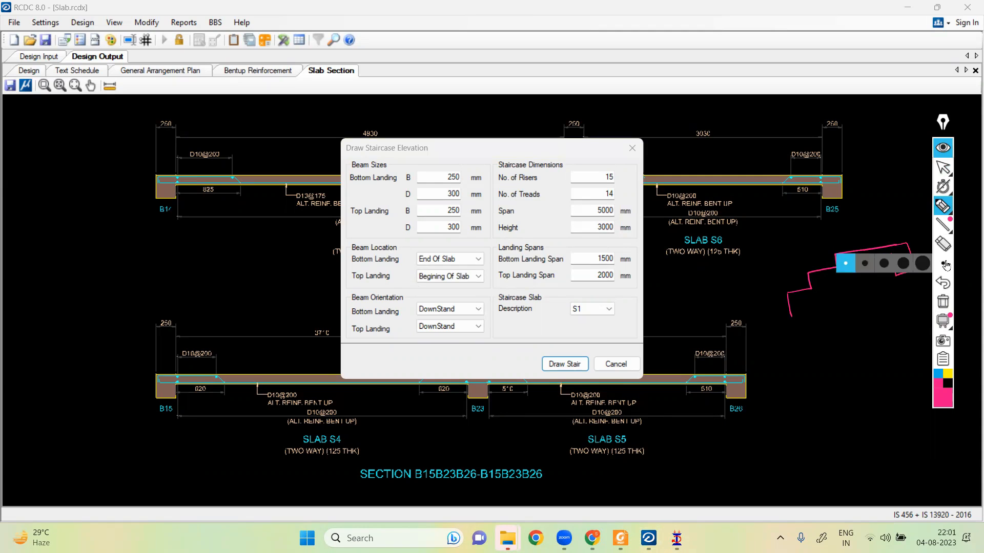
click(943, 244)
click(913, 267)
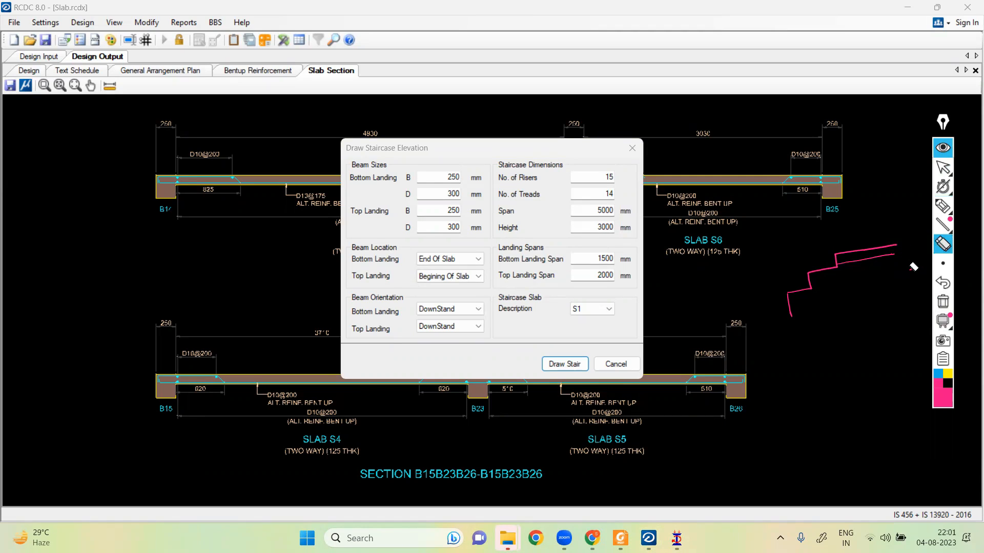
key(ctrl+shift+h)
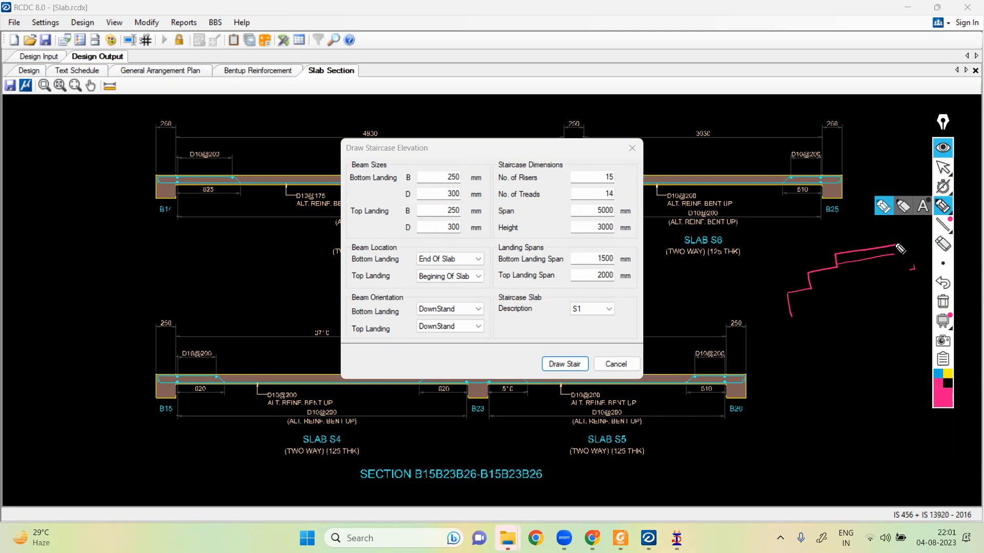
mouse_move(897, 251)
mouse_down()
mouse_move(893, 221)
mouse_move(906, 217)
mouse_move(906, 256)
mouse_move(899, 236)
mouse_up()
drag(896, 226, 909, 233)
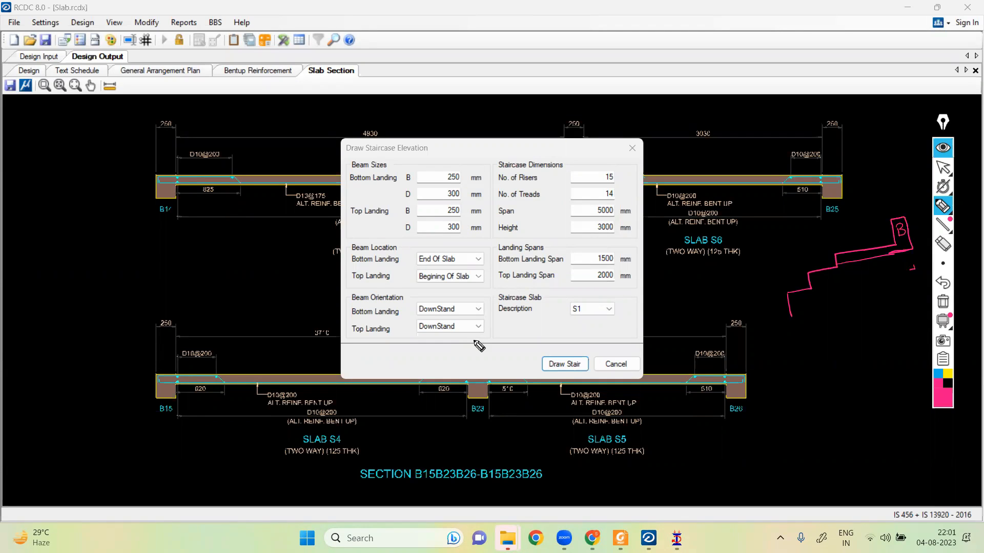
Leave the bottom landing beam orientation at DownStand and set the top landing beam orientation to UpStand.
click(947, 167)
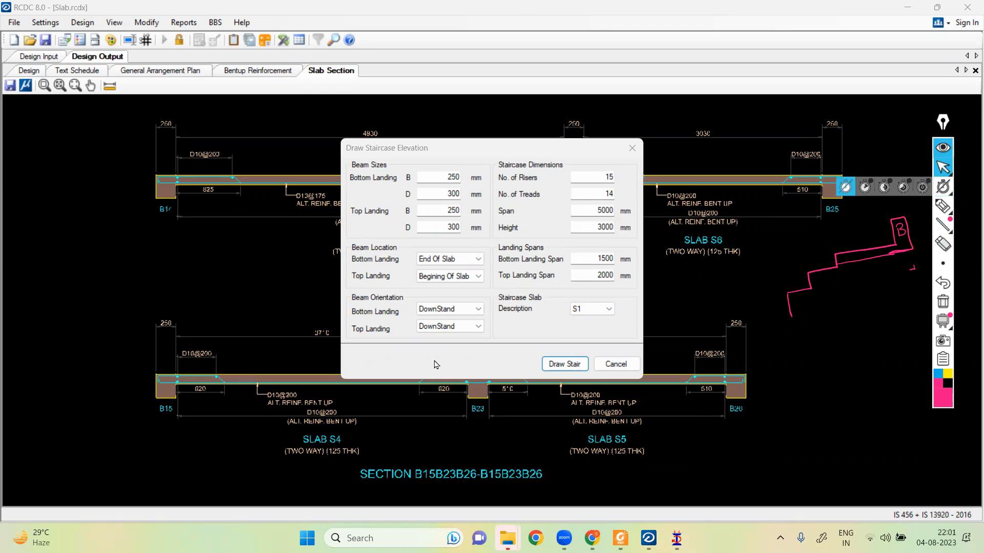
click(467, 310)
click(467, 312)
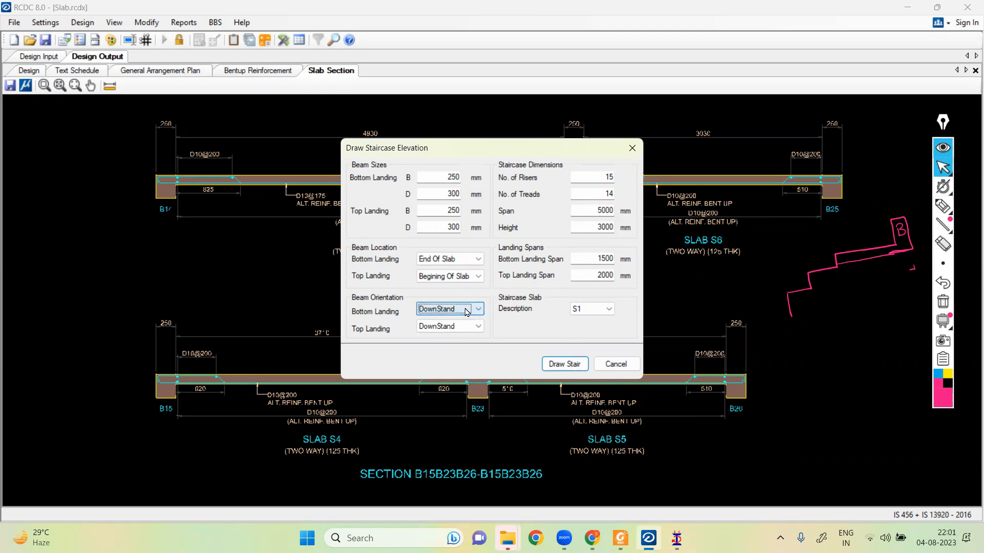
click(468, 326)
click(456, 348)
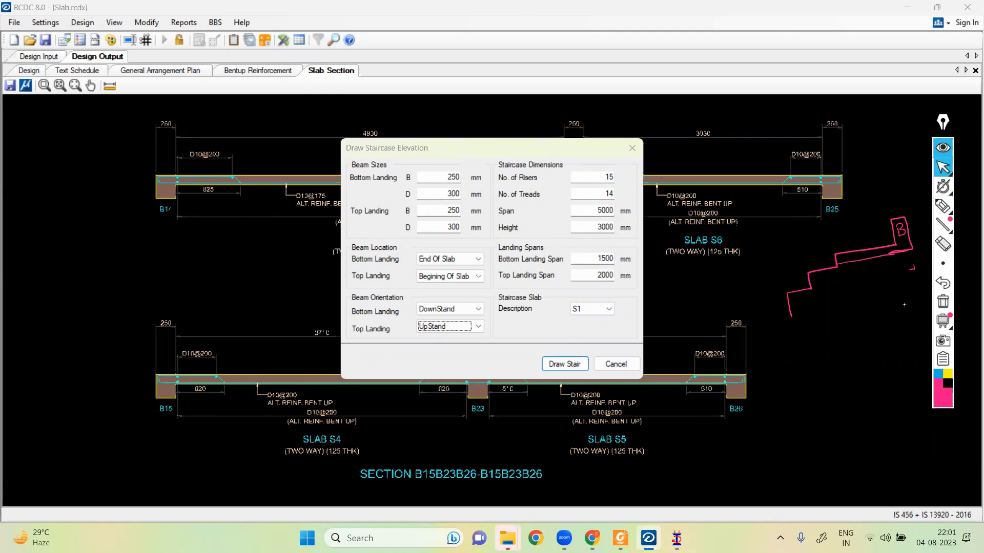
Sketch two floor levels joined by a vertical line labelled 3m, with a mid-landing and the lower stair flight.
click(943, 205)
drag(781, 371, 880, 331)
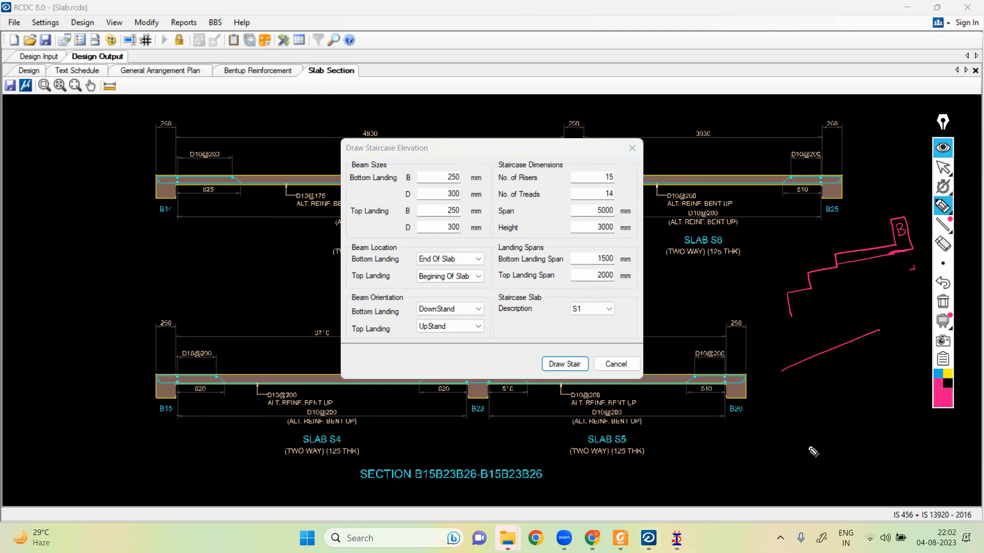
drag(808, 445, 900, 403)
drag(794, 365, 830, 439)
mouse_move(763, 423)
mouse_down()
mouse_move(778, 432)
mouse_move(769, 435)
mouse_move(839, 392)
mouse_move(904, 402)
mouse_up()
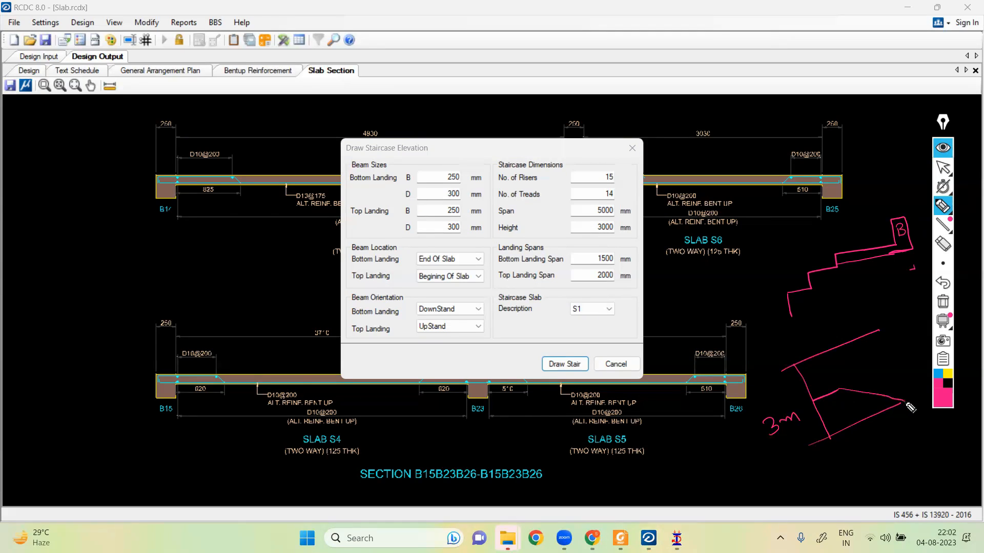
Draw the upper flight, extend both floor lines, and mark the lower flight's rise as 1.5.
drag(839, 391, 880, 332)
drag(879, 332, 910, 318)
drag(904, 403, 930, 390)
mouse_move(815, 400)
mouse_down()
mouse_move(838, 432)
mouse_move(823, 399)
mouse_move(840, 419)
mouse_move(848, 405)
mouse_up()
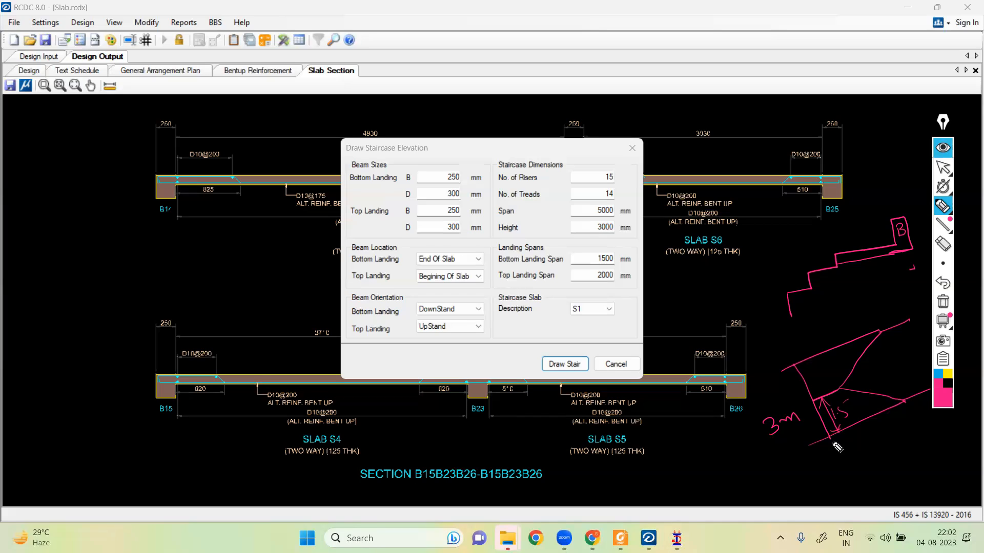
Set the number of risers to 10 and change the staircase height to match the sketched 1.5 m rise.
click(942, 167)
click(601, 173)
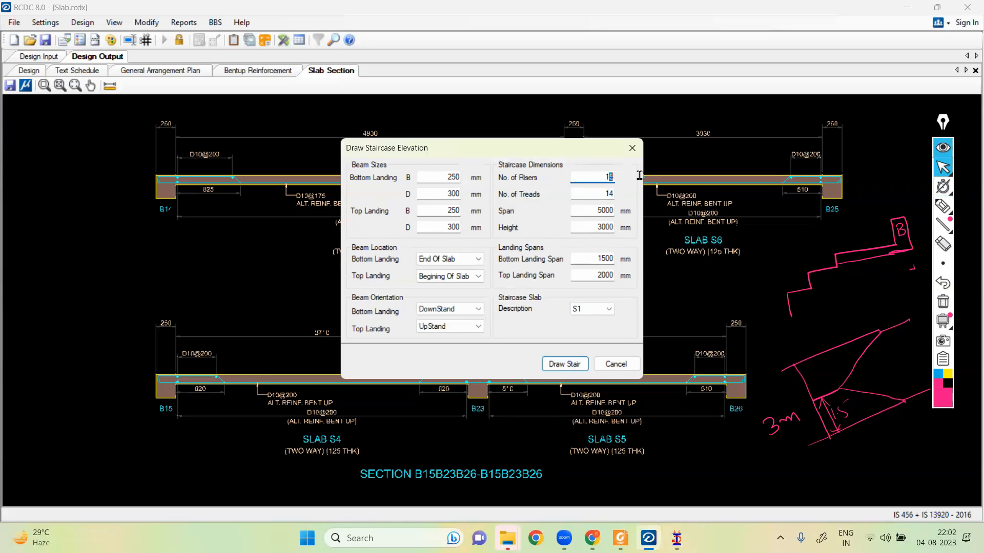
text(00)
key(BackSpace)
drag(584, 227, 622, 225)
text(15)
Look up the staircase for its span in the floor plan PDF and in the STAAD.Pro model's plan view.
click(597, 210)
click(618, 538)
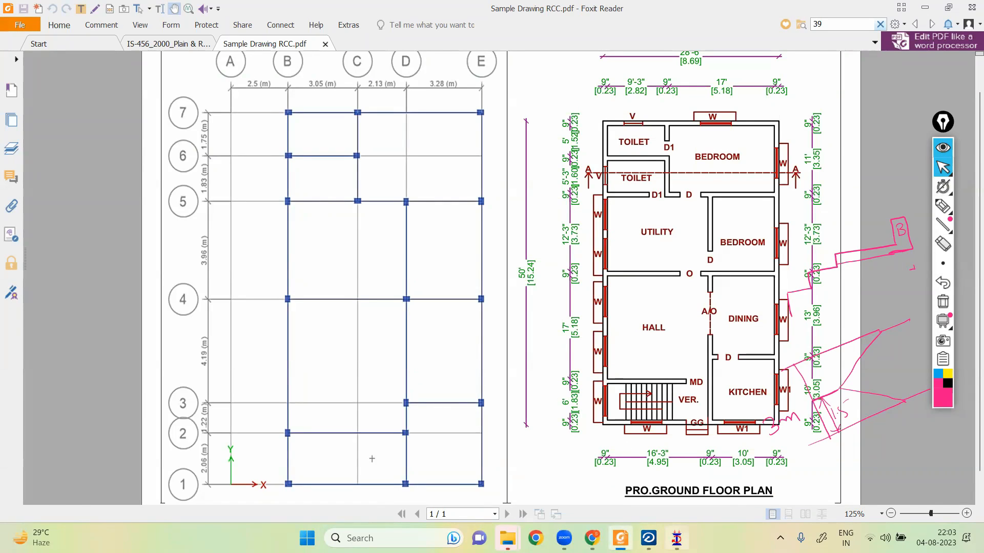
click(677, 538)
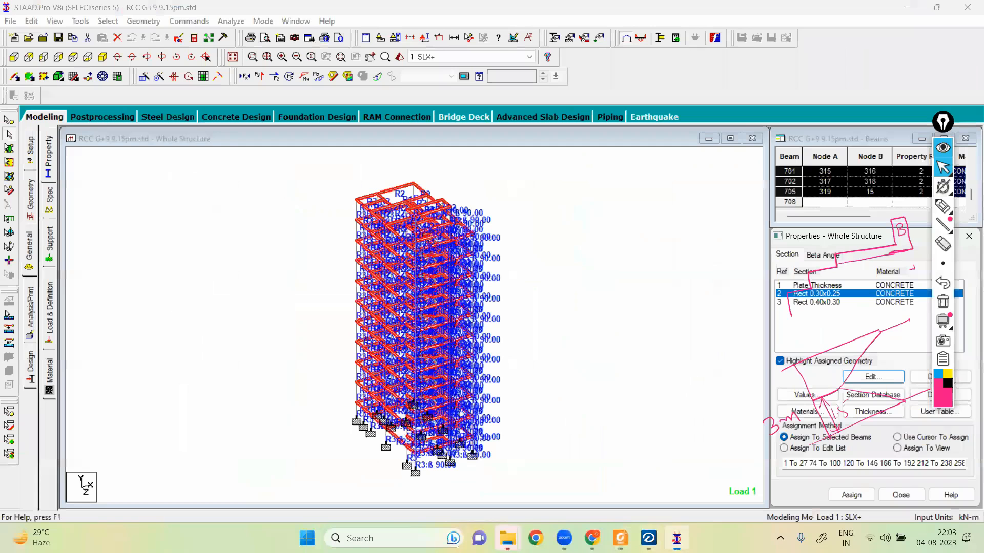
click(78, 61)
scroll(372, 377, up, 6)
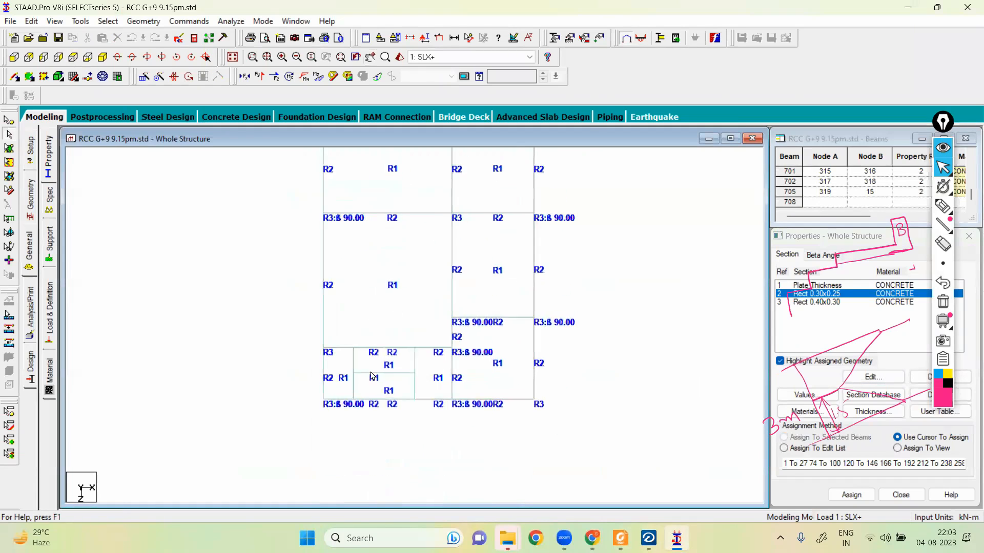
scroll(372, 376, up, 1)
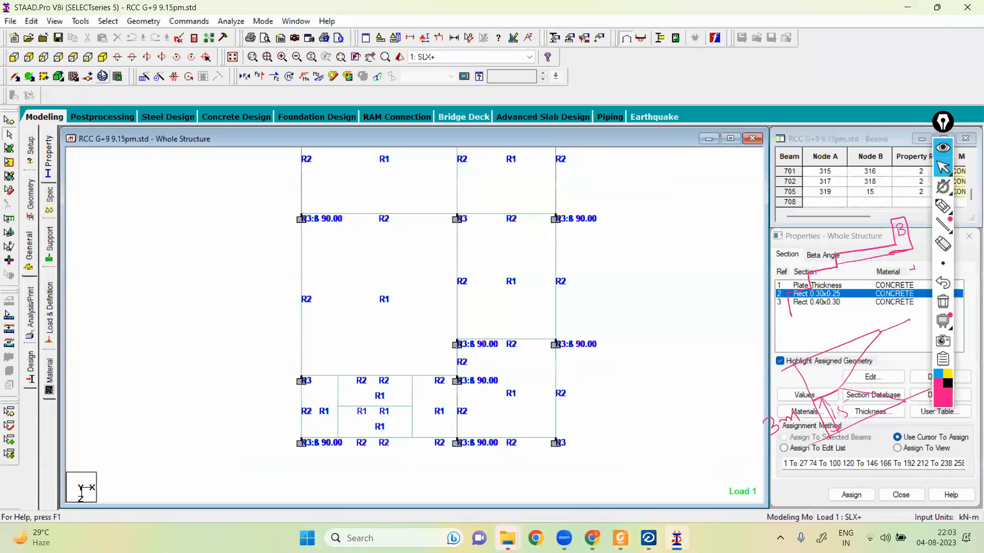
Select the plates of a lower storey in front view and display only those, in plan and isometric view.
click(14, 57)
scroll(309, 393, up, 1)
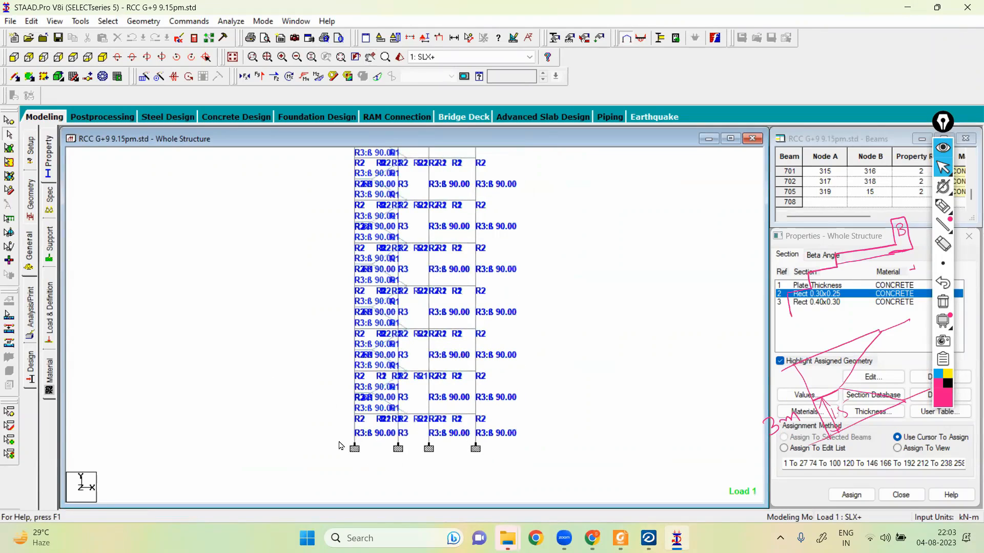
drag(332, 355, 447, 462)
click(9, 148)
drag(333, 355, 472, 421)
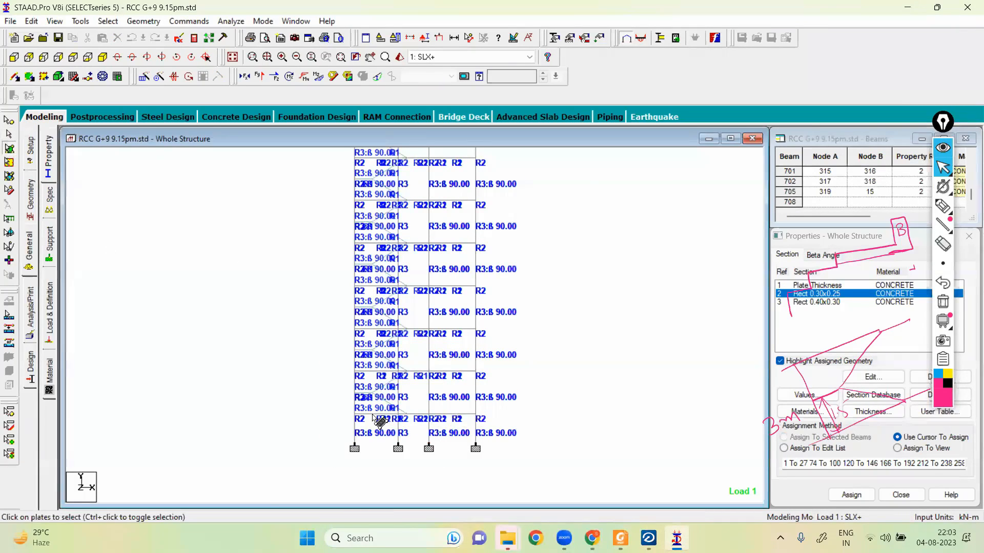
click(53, 22)
click(110, 179)
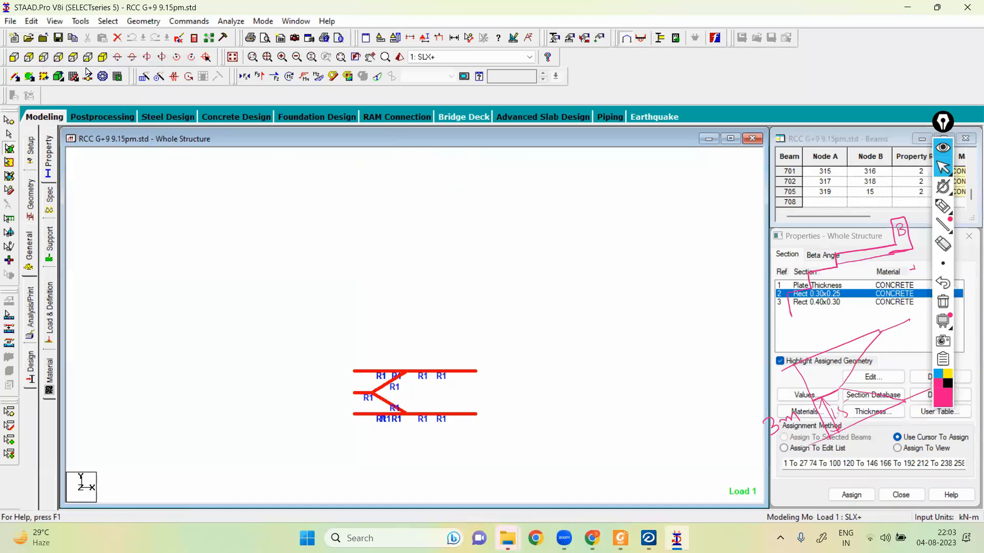
click(73, 57)
click(102, 57)
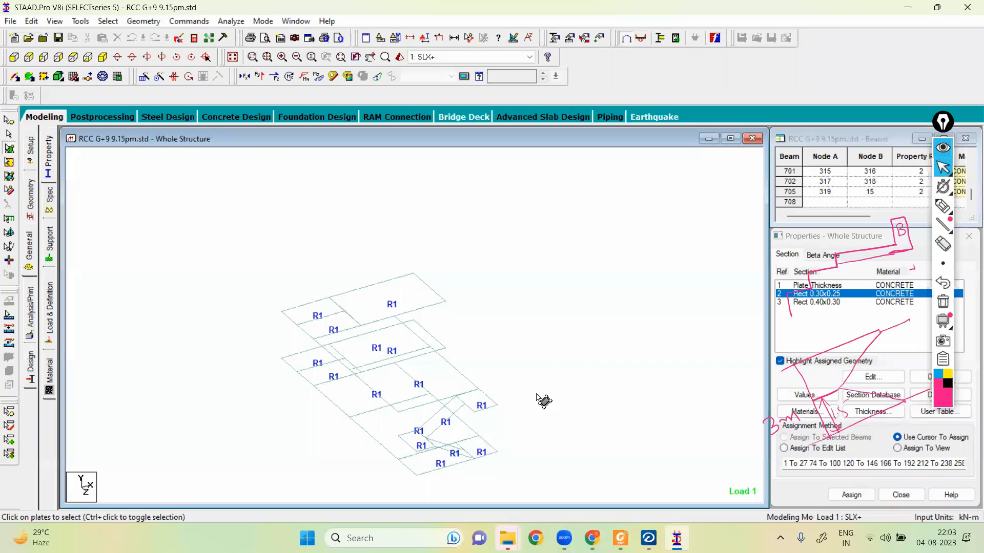
Restore the whole structure and examine the staircase bay in plan view.
click(8, 121)
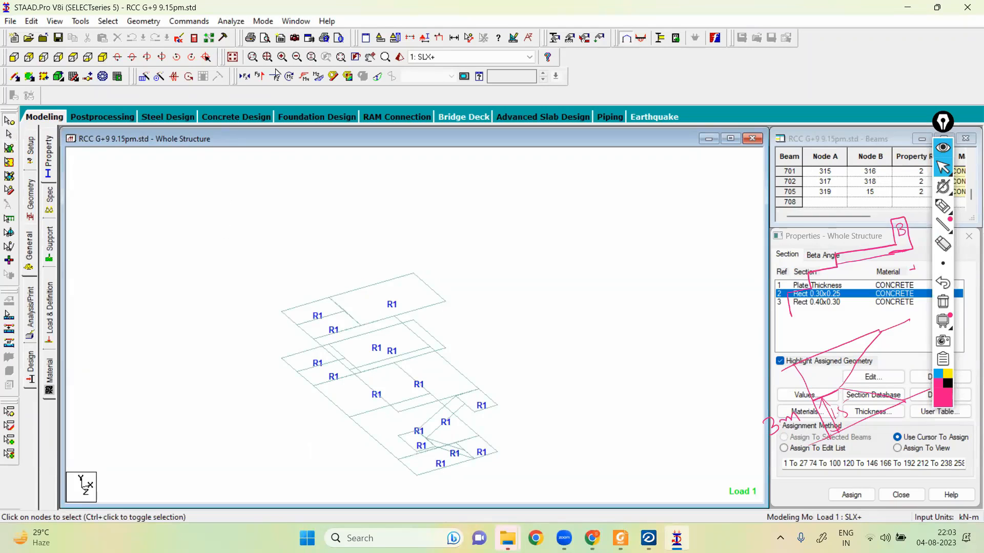
click(232, 57)
click(73, 58)
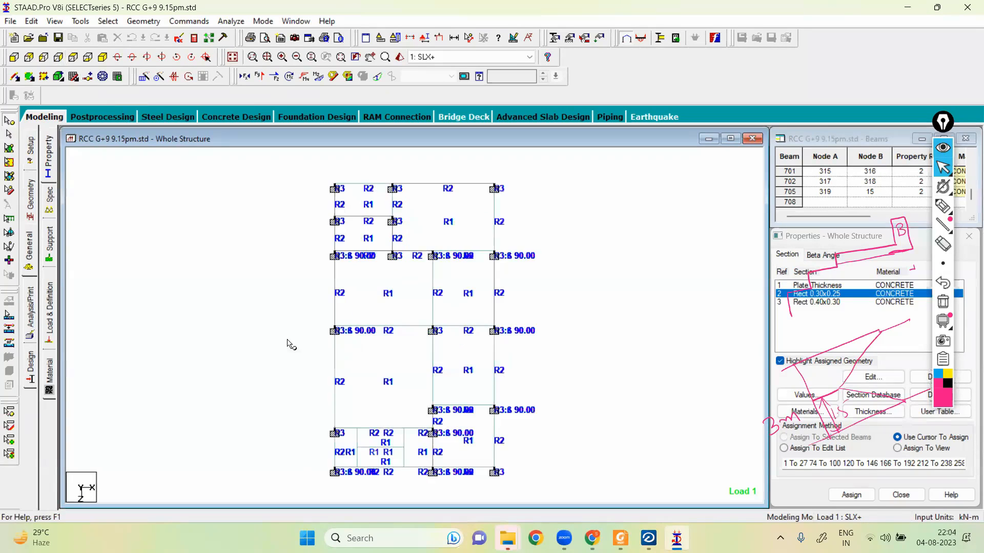
scroll(421, 493, up, 1)
middle_drag(408, 408, 414, 308)
scroll(379, 419, up, 2)
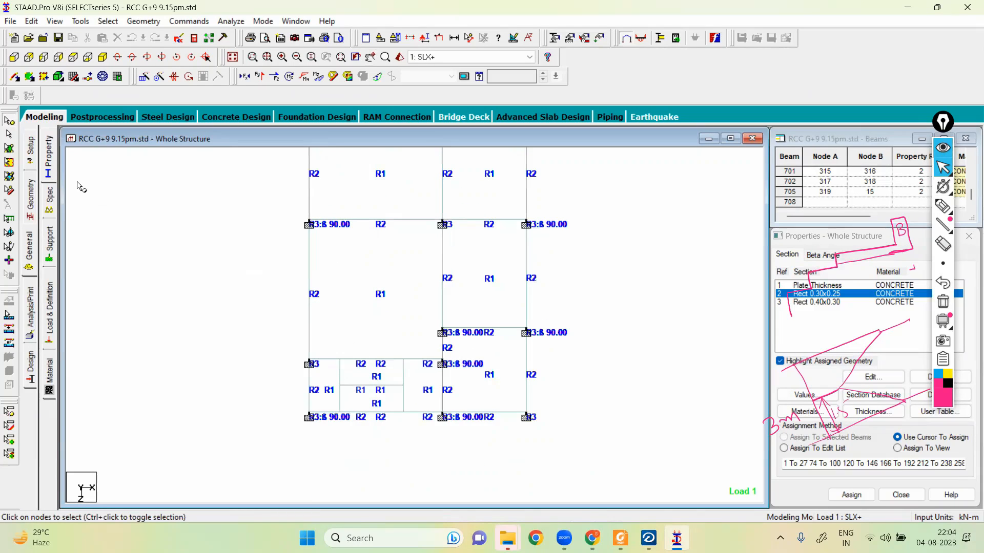
Show the model in isometric view on the Geometry page, closing in on the lowest staircase.
click(103, 57)
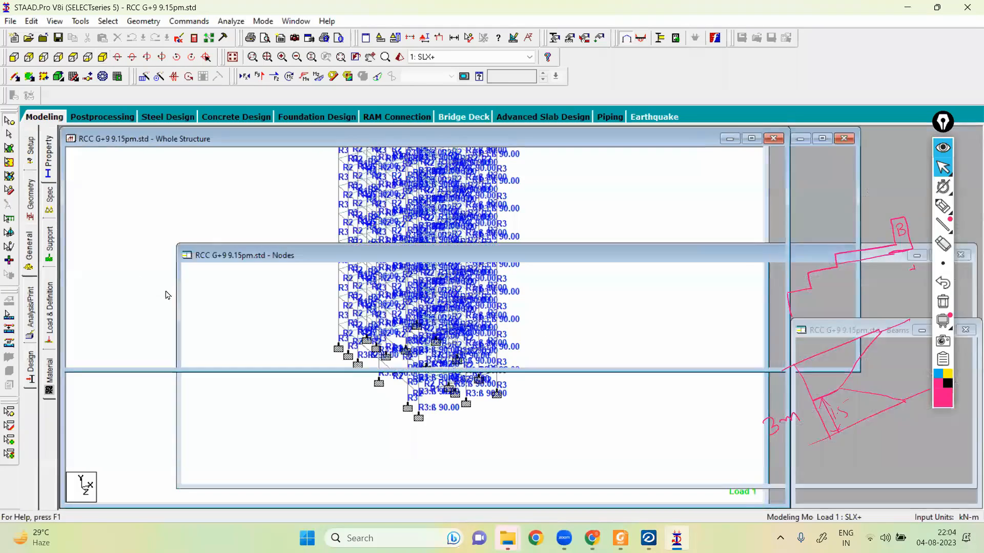
click(30, 205)
middle_drag(559, 432, 524, 340)
scroll(452, 429, up, 8)
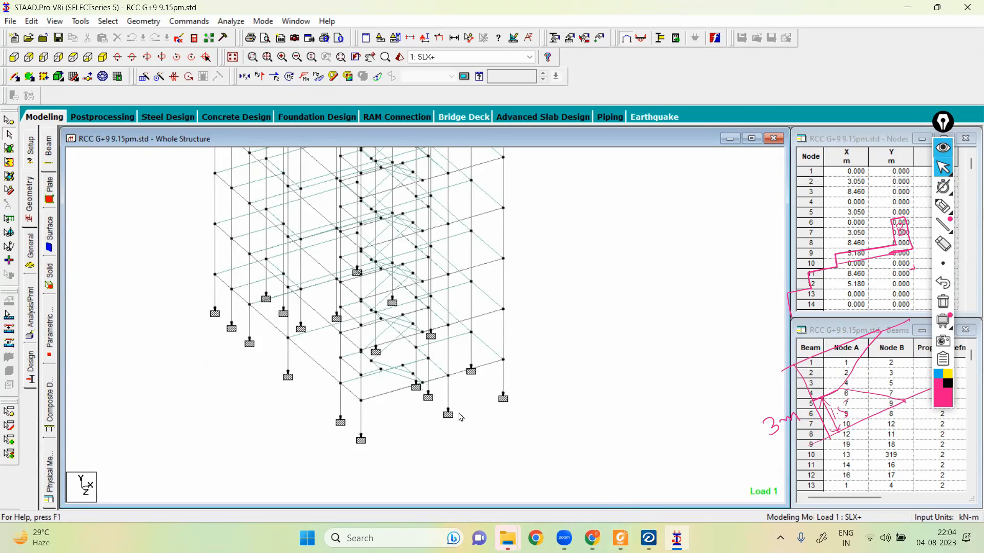
Examine the grid spacings and staircase dimensions of the stair bay in the Sample Drawing RCC PDF.
key(alt+Tab)
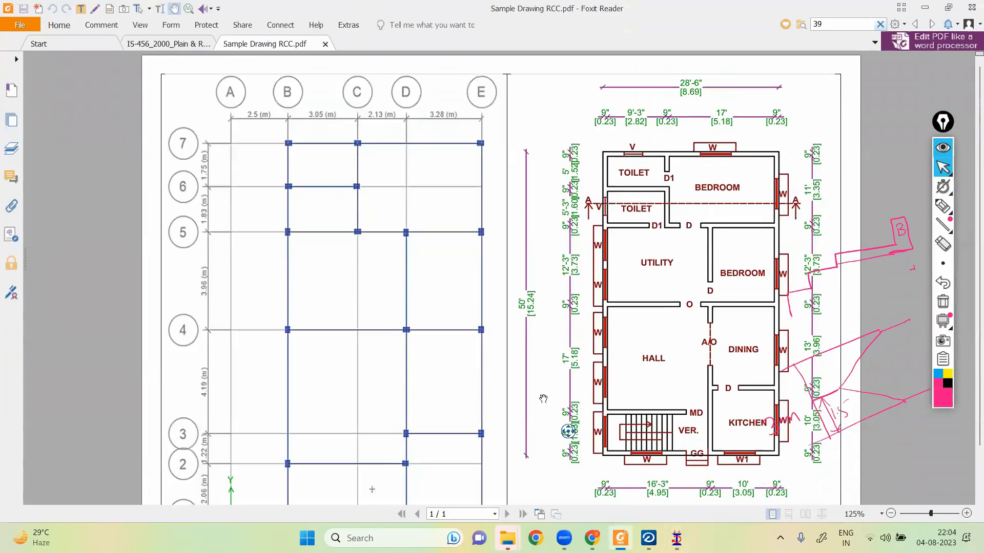
scroll(543, 399, down, 2)
scroll(523, 404, up, 2)
scroll(523, 404, down, 2)
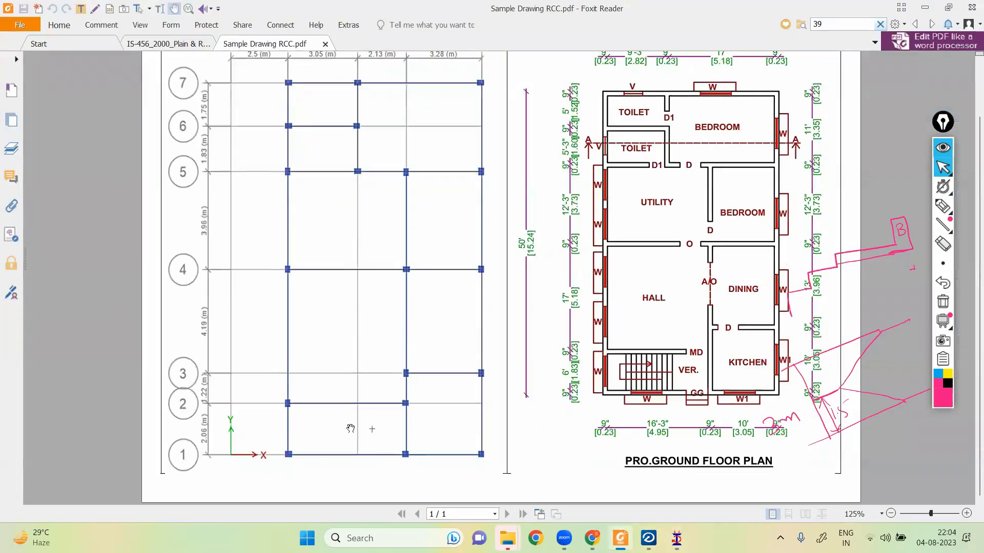
scroll(343, 426, up, 2)
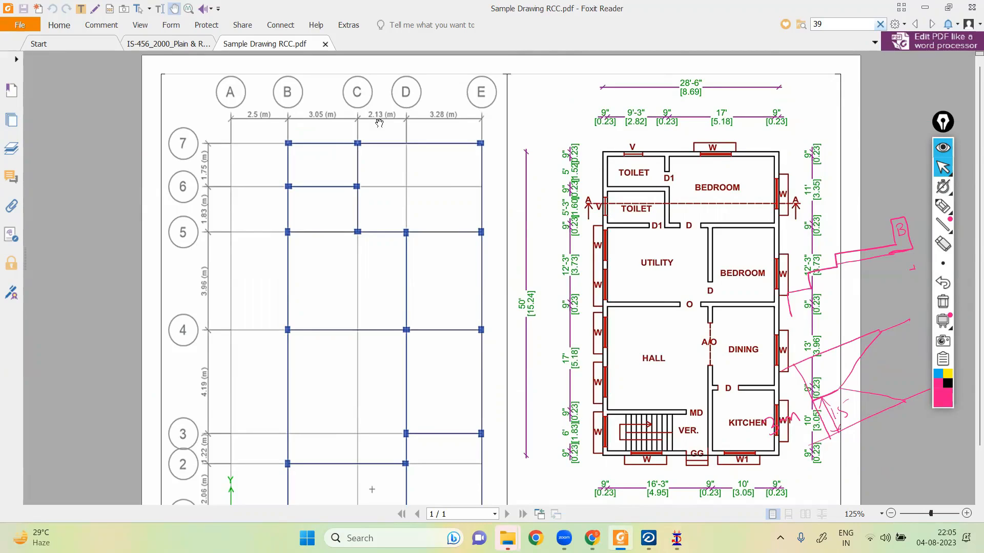
scroll(452, 404, down, 2)
Switch to STAAD.Pro, measure the mid-landing's length, and write 5.18 - 1.2 beside the model.
click(676, 538)
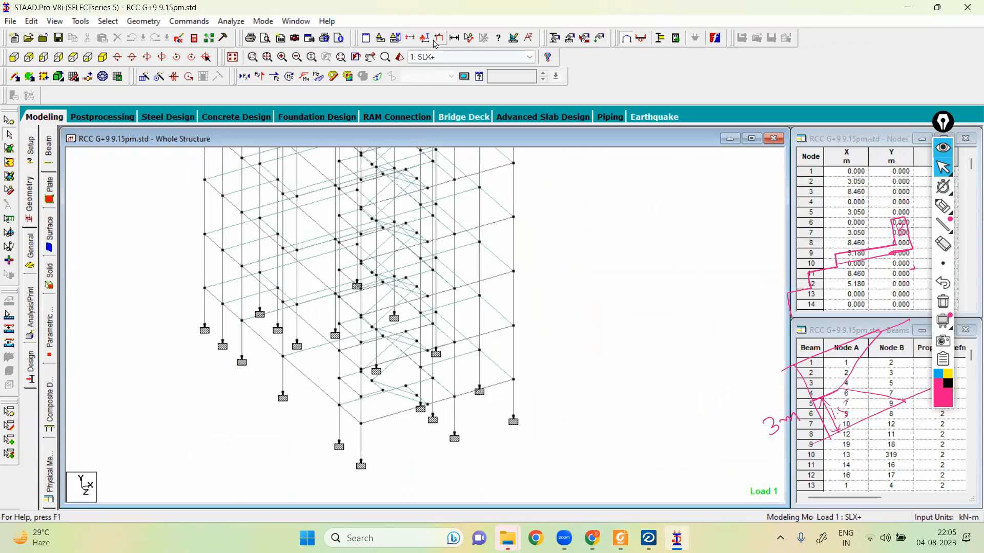
click(469, 37)
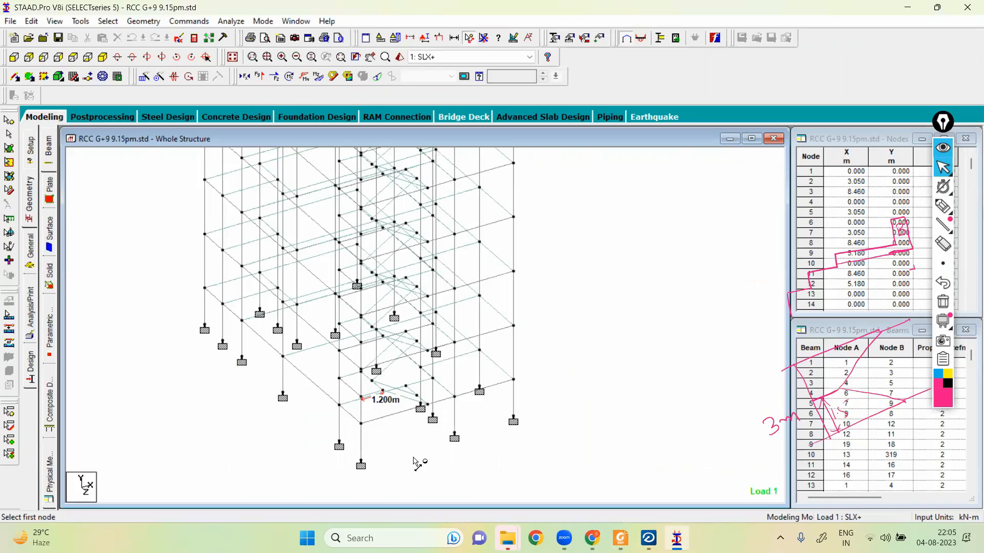
click(943, 206)
mouse_move(586, 230)
mouse_down()
mouse_move(576, 245)
mouse_move(633, 216)
mouse_up()
mouse_move(641, 204)
mouse_down()
mouse_move(645, 195)
mouse_move(668, 198)
mouse_up()
click(645, 200)
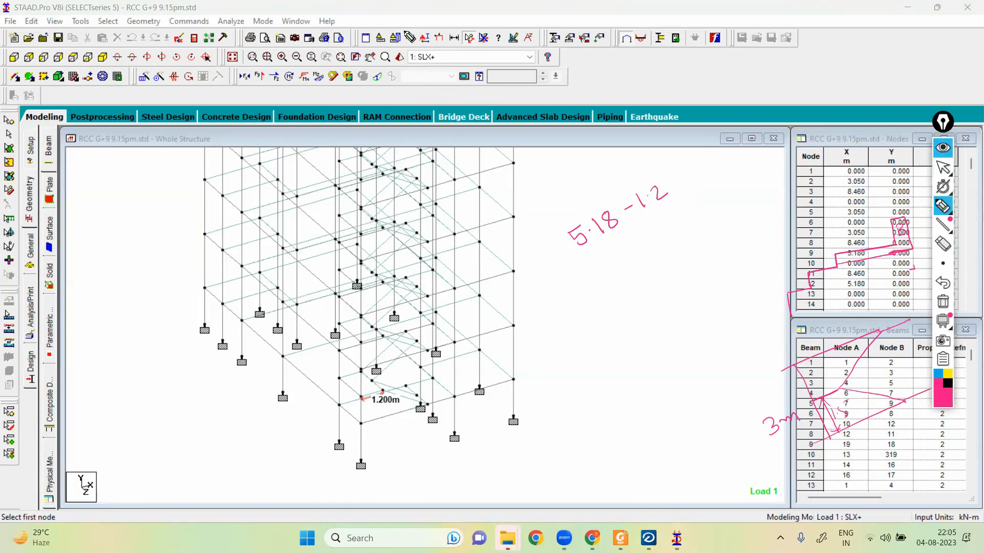
Measure the floor-level landing's length at the other end of the flight and append - 1.5 to the note.
key(ctrl+shift+1)
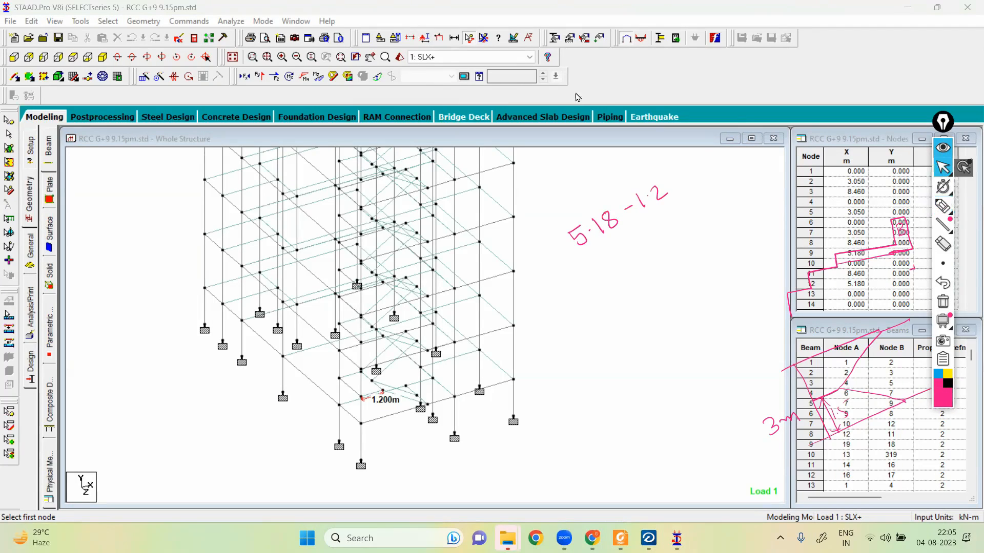
click(427, 405)
click(455, 397)
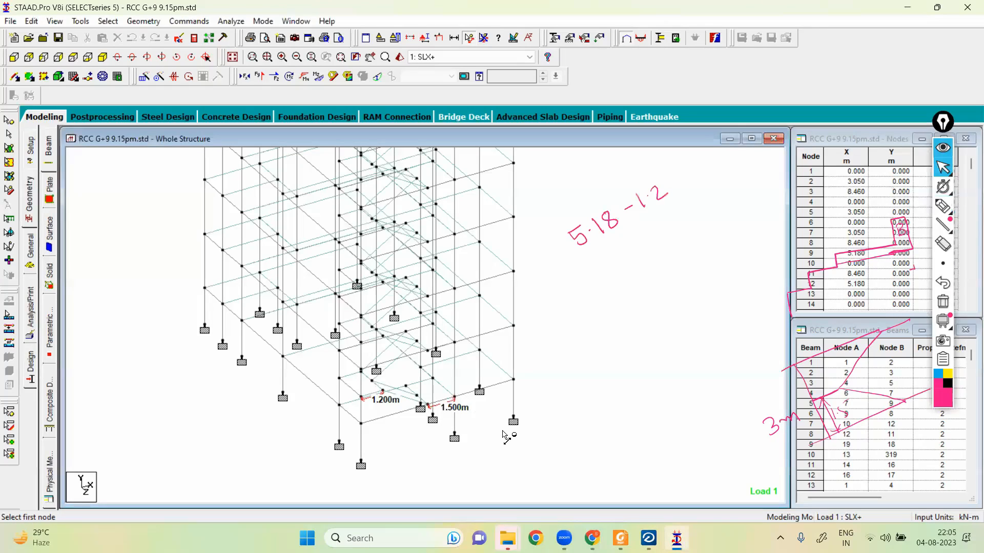
click(943, 206)
drag(666, 190, 690, 181)
click(687, 179)
drag(689, 167, 698, 163)
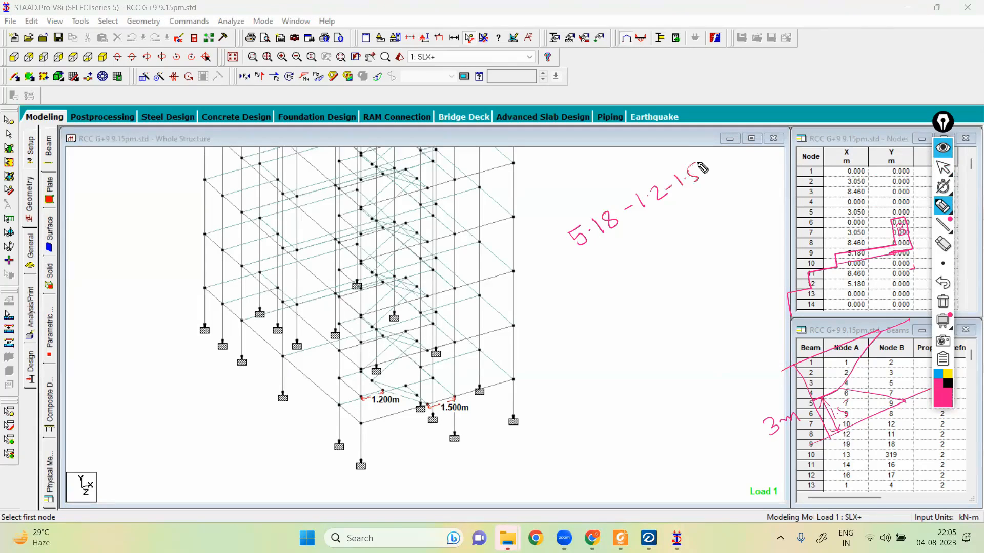
Work out 5.18 - 1.2 - 1.5 in Calculator, clear the pen markup, and return to the staircase dialog in RCDC.
drag(600, 274, 613, 267)
drag(602, 279, 614, 274)
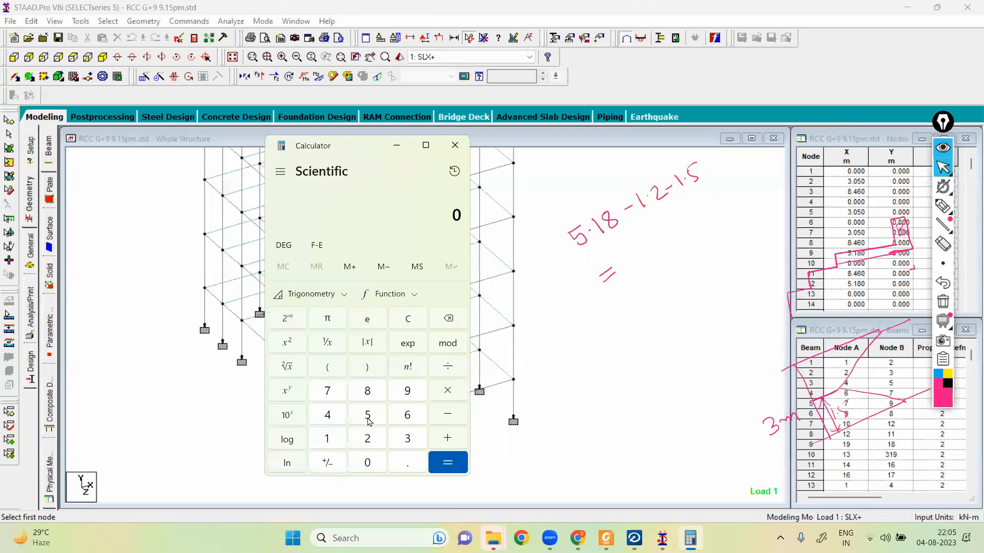
click(368, 415)
click(407, 462)
click(367, 391)
click(409, 327)
click(367, 415)
click(408, 462)
click(327, 439)
click(367, 391)
click(448, 415)
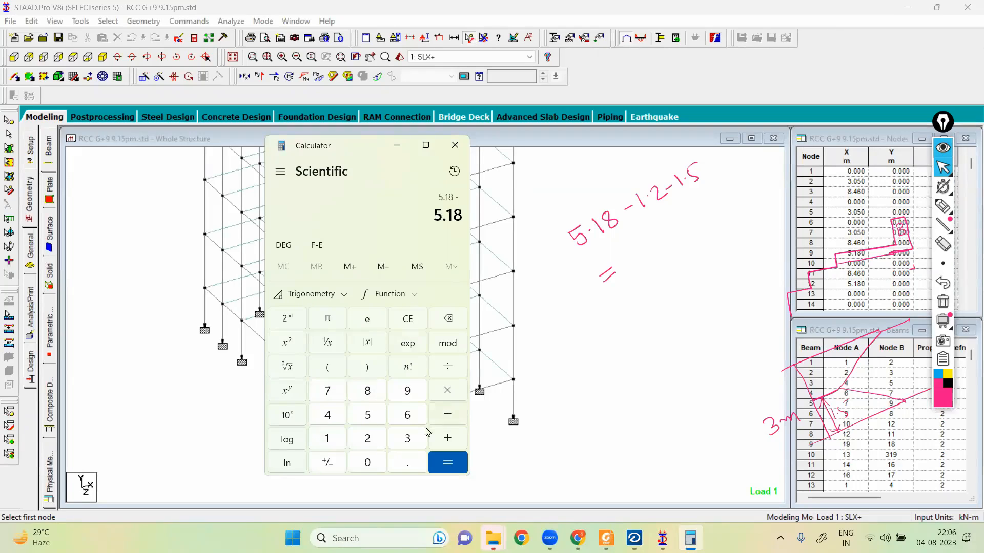
click(324, 445)
click(405, 462)
click(378, 442)
click(449, 416)
click(327, 444)
click(404, 464)
click(367, 416)
click(447, 463)
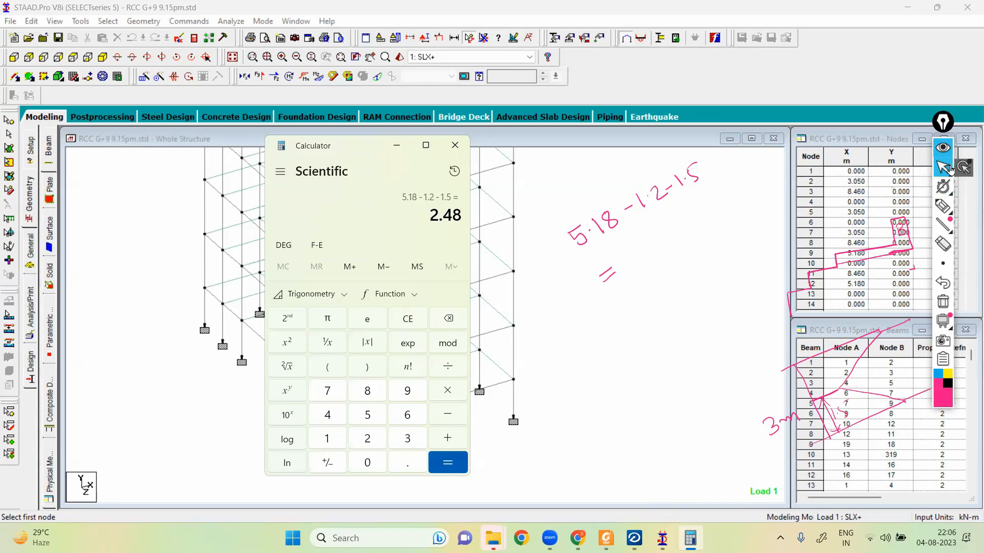
click(942, 302)
key(alt+Tab)
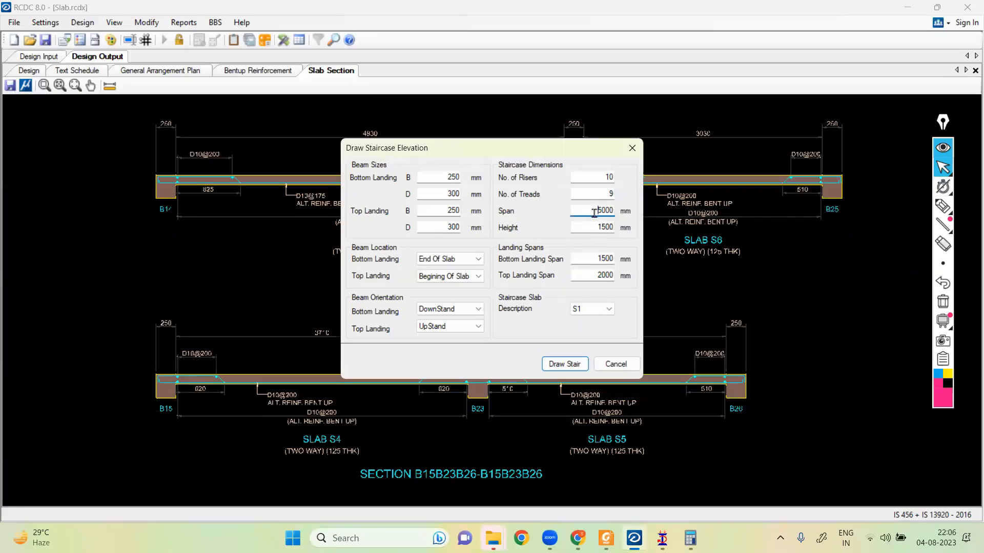
Try to draw the stair with a 2148 mm span, a 1200 mm top landing span and slab S9.
drag(605, 210, 632, 212)
key(BackSpace)
drag(594, 276, 621, 275)
text(1200)
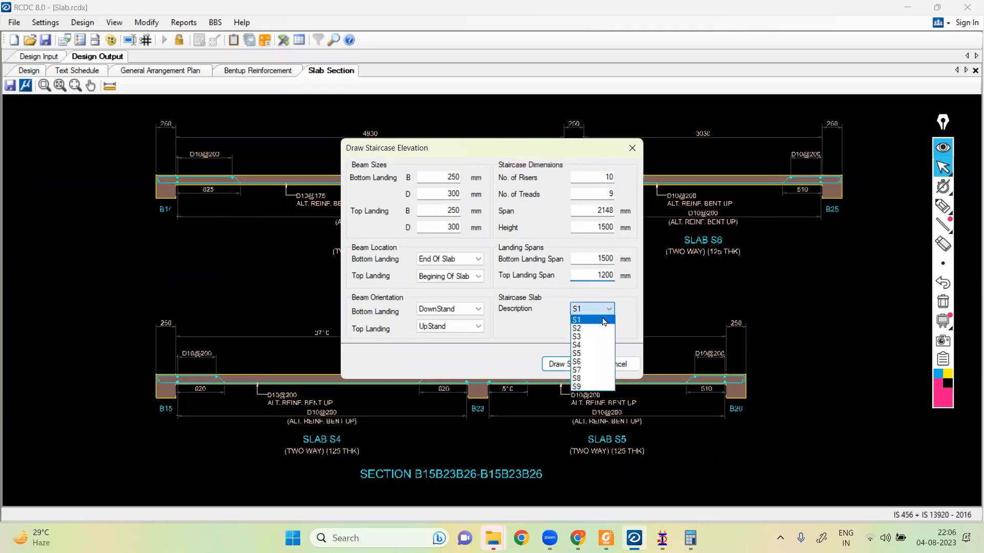
click(609, 309)
click(584, 382)
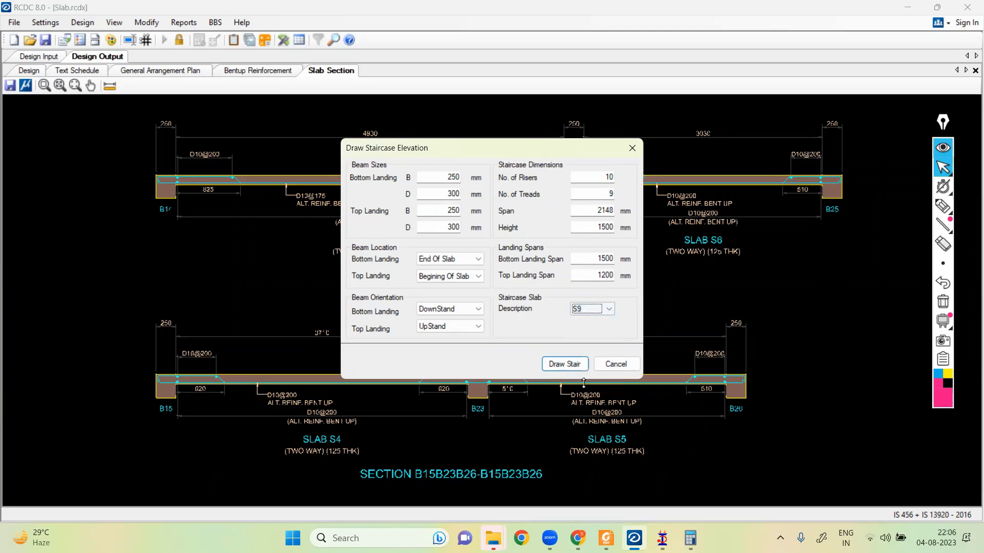
click(565, 364)
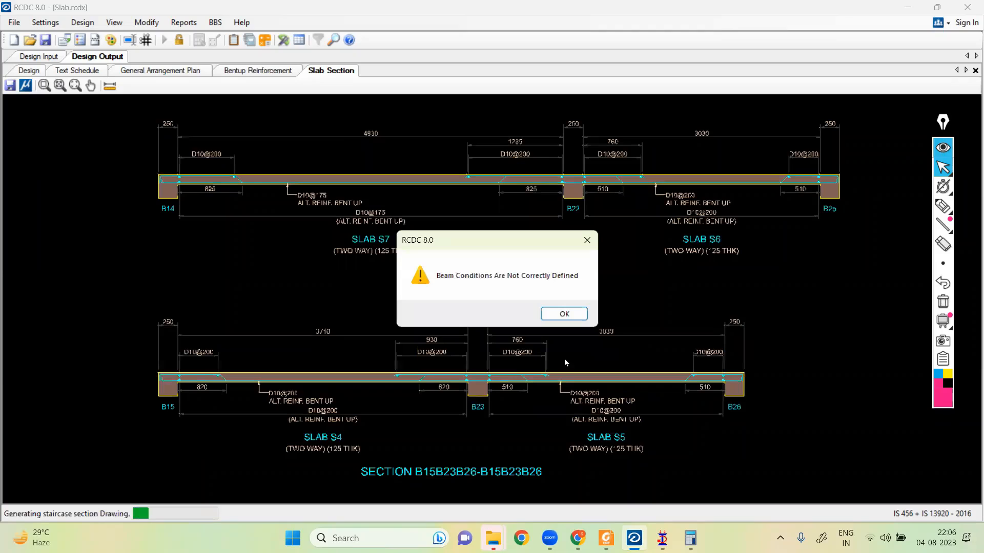
click(566, 314)
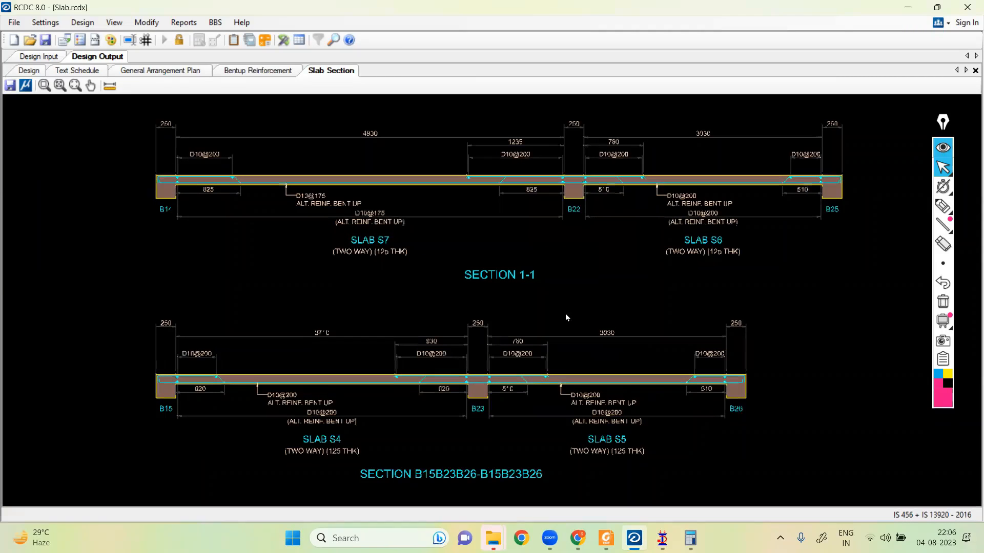
Restart the staircase section and set both landing beams to 250 mm wide and 300 mm deep.
click(183, 23)
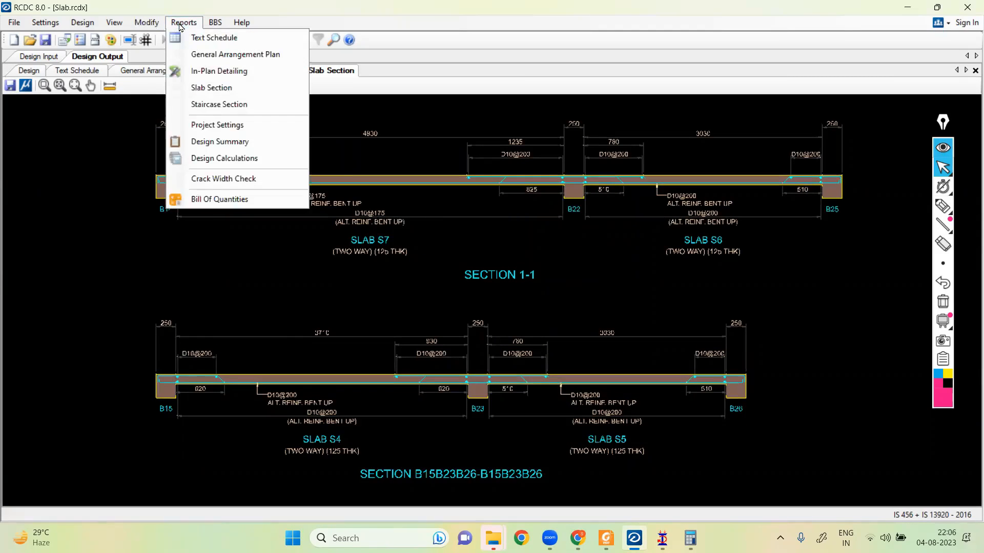
click(221, 105)
key(Tab)
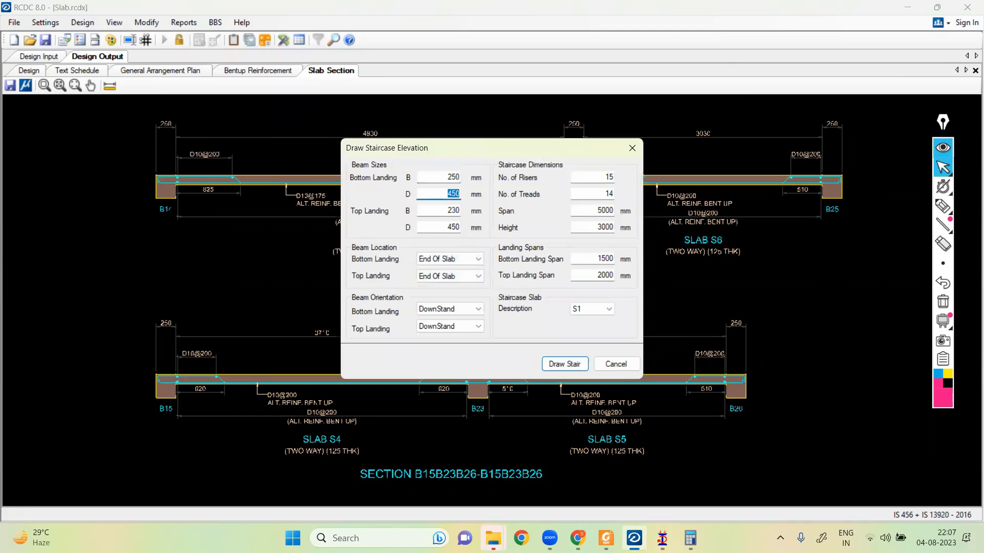
text(300)
key(Tab)
text(250)
key(Tab)
text(300)
key(Tab)
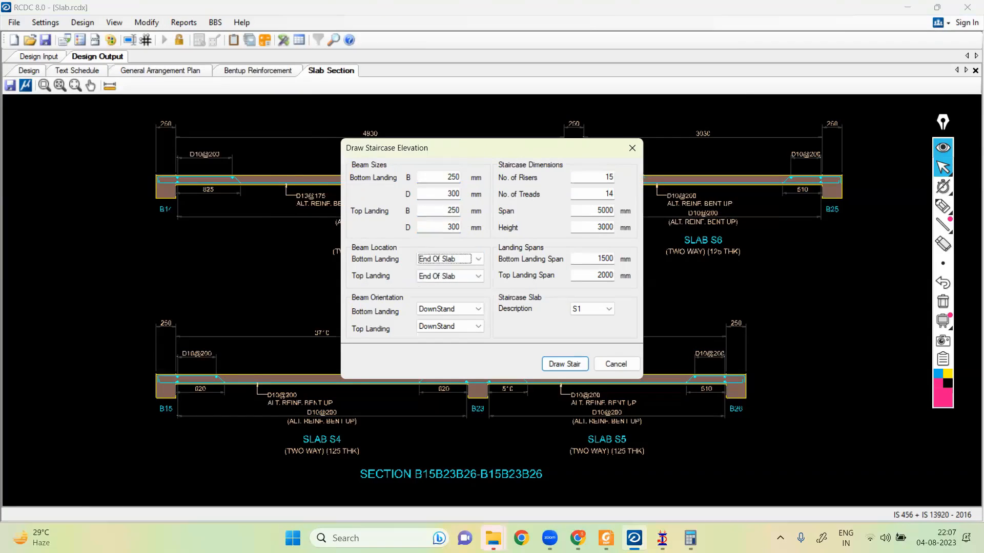
Place the top landing beam at Begining Of Slab, orienting the bottom landing beam DownStand and the top one UpStand.
click(472, 277)
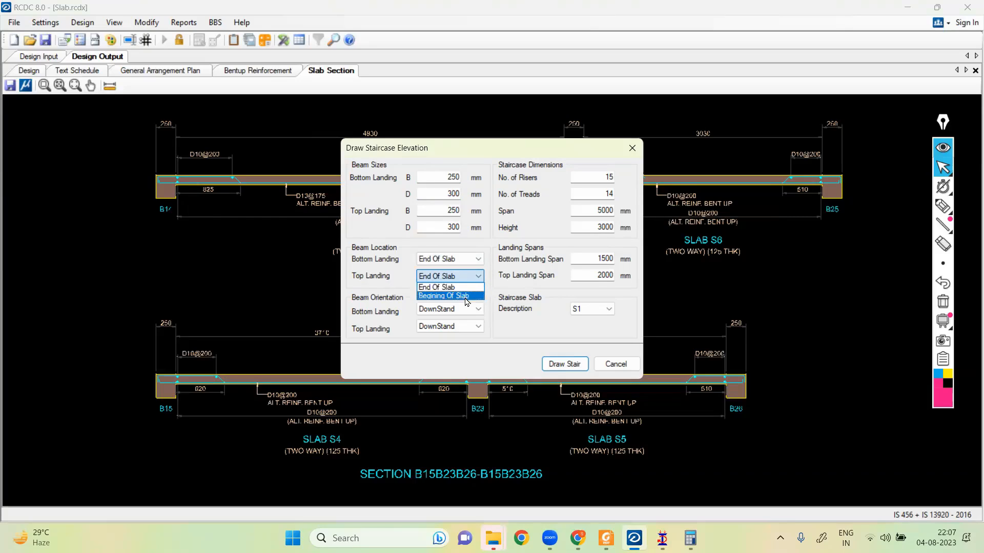
click(467, 297)
click(466, 309)
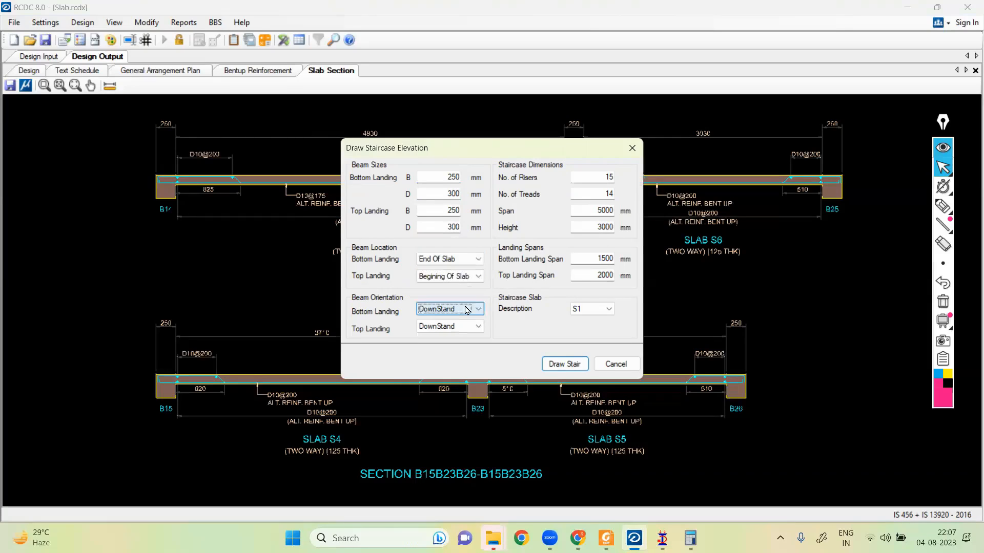
click(464, 328)
click(463, 326)
click(464, 347)
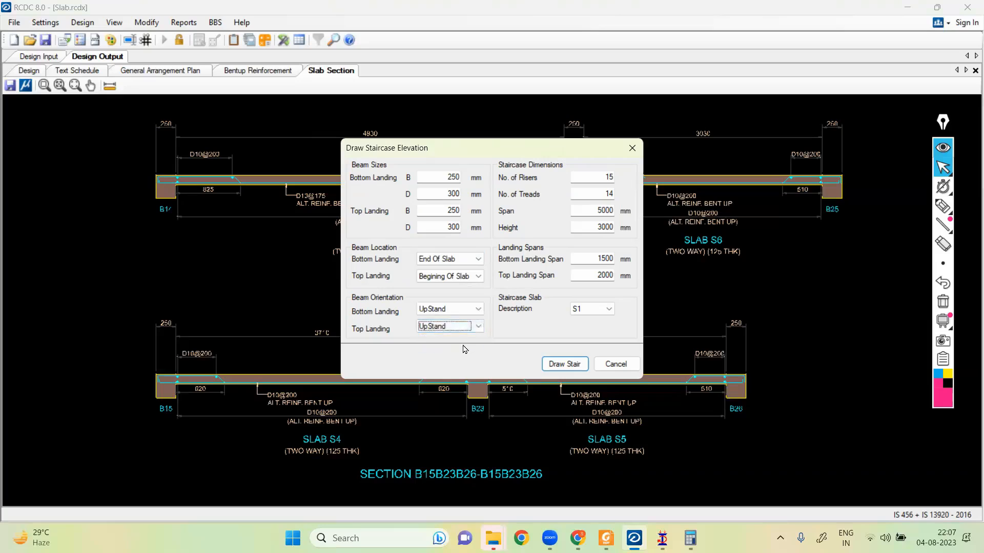
click(464, 309)
click(462, 320)
Set the stair to 10 risers with a 2148 mm span and a 1200 mm top landing span.
drag(601, 177, 626, 180)
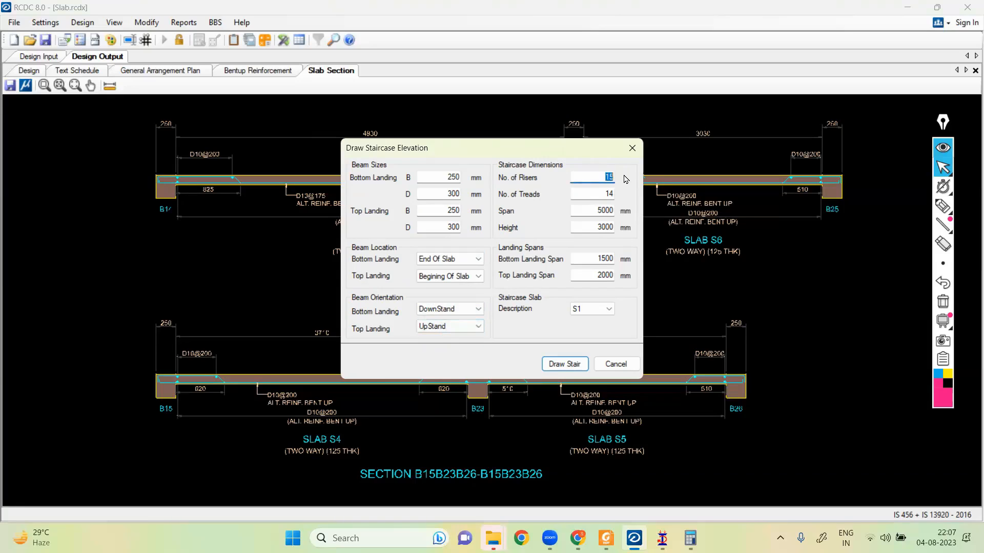
text(10)
double_click(589, 211)
text(2148)
drag(587, 275, 618, 279)
text(12)
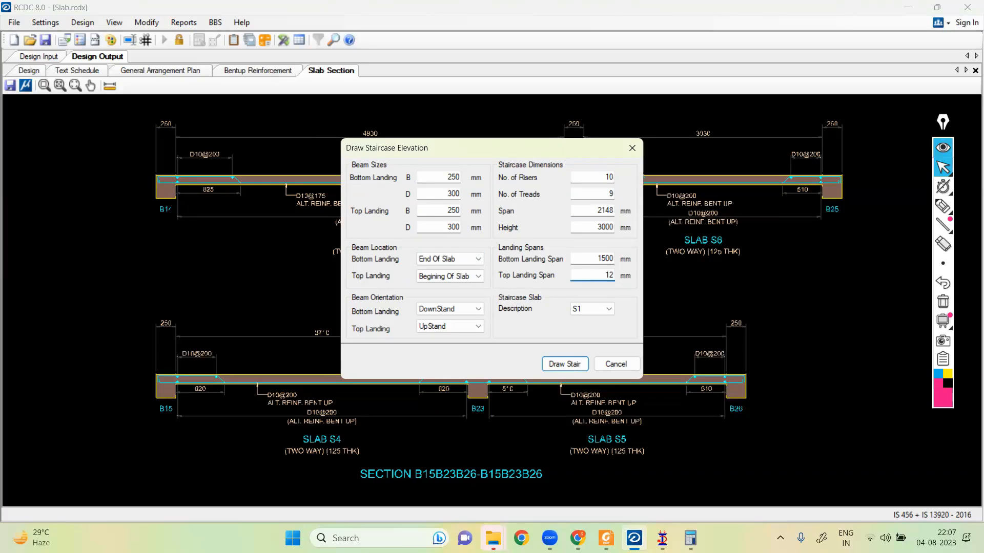
text(00)
Try to draw the stair using slab S9 with the top landing beam at the slab's beginning.
click(608, 309)
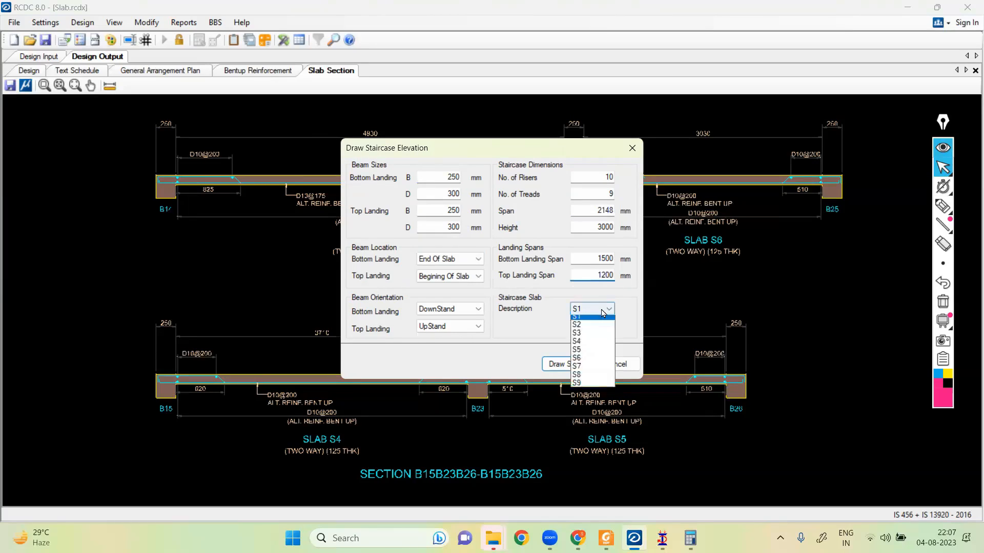
click(590, 391)
click(570, 362)
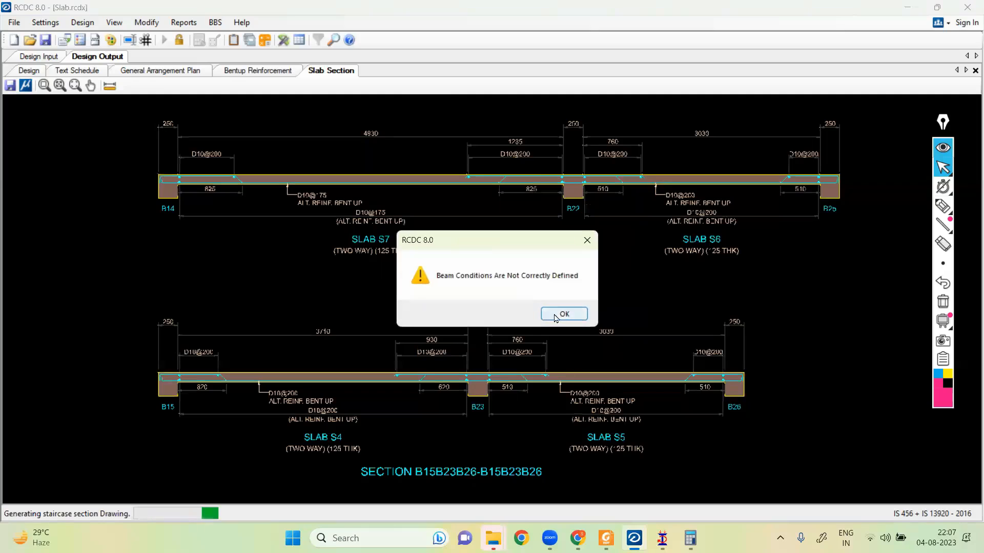
click(559, 314)
Start a fresh staircase section with 250 x 300 mm beams at the bottom and top landings, keeping their default locations and orientations.
click(183, 22)
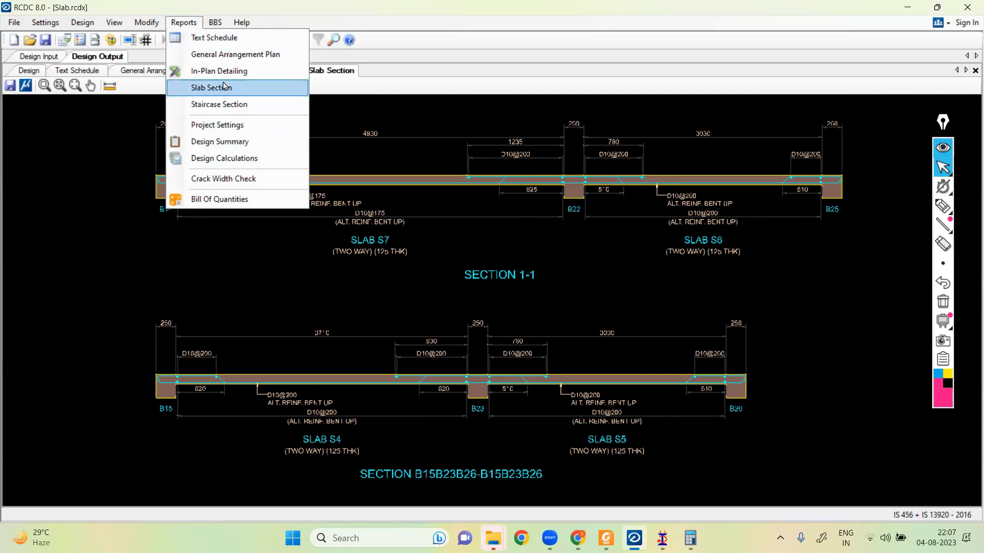
click(219, 105)
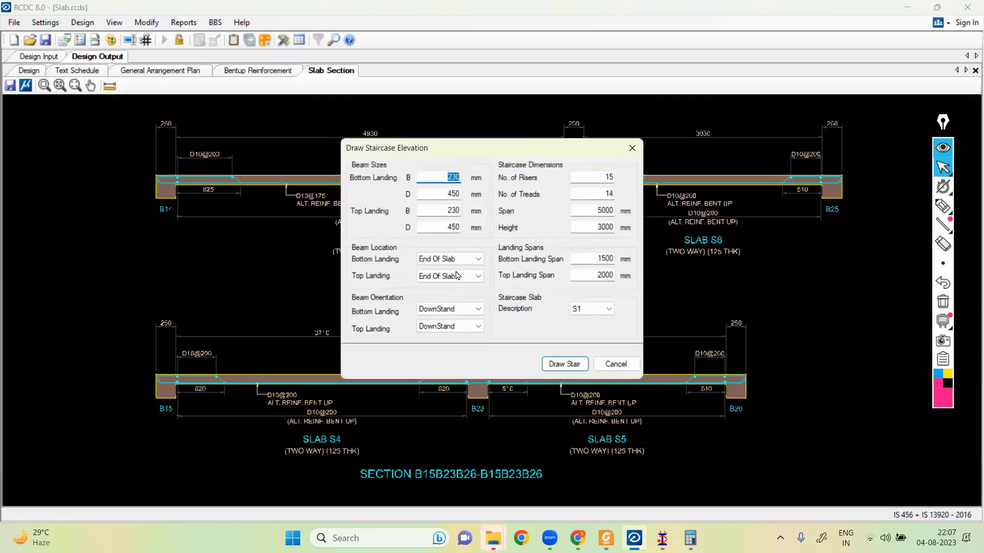
key(Tab)
text(300)
key(Tab)
text(250)
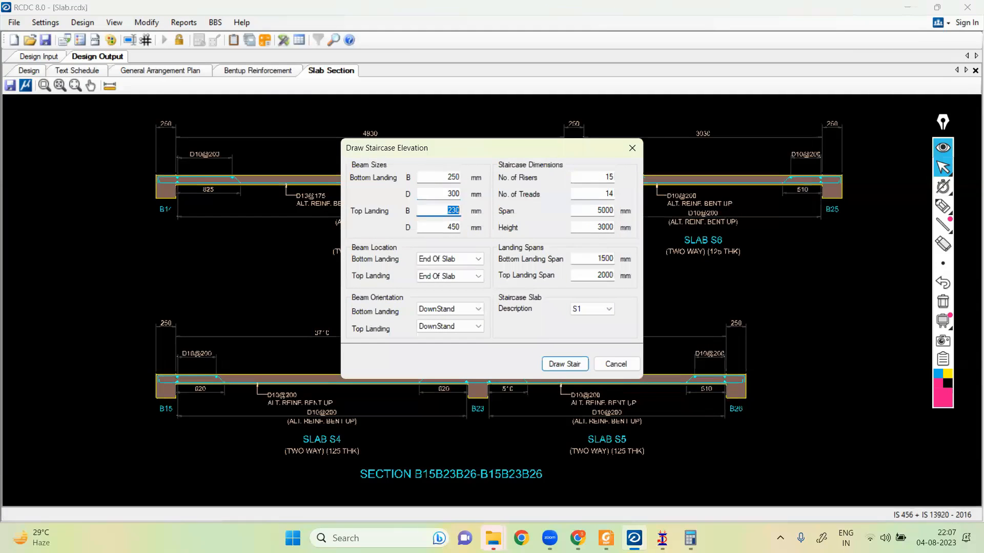
key(Tab)
text(300)
key(Tab)
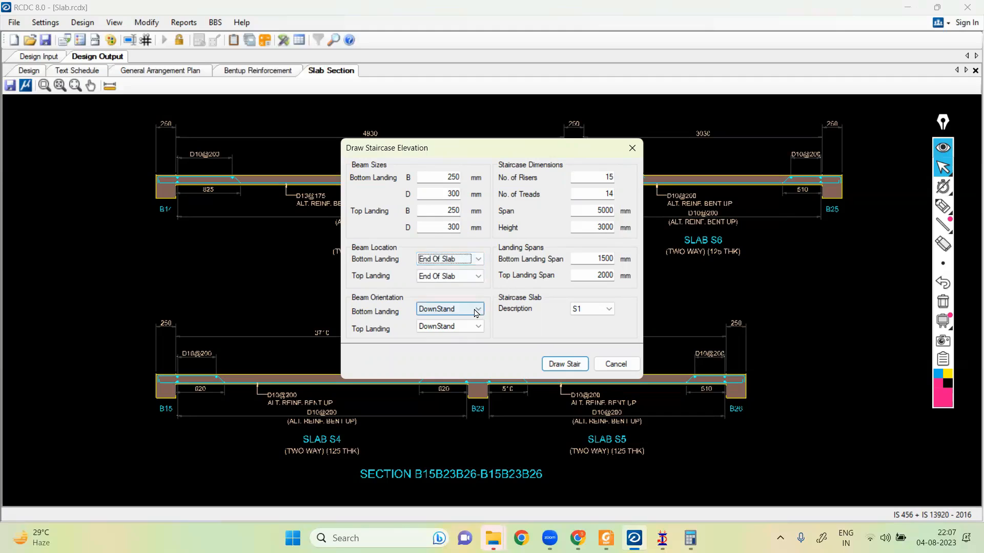
Set 10 risers, a 2148 mm span, a 1500 mm height and a 1200 mm top landing span for the staircase.
double_click(613, 177)
text(10)
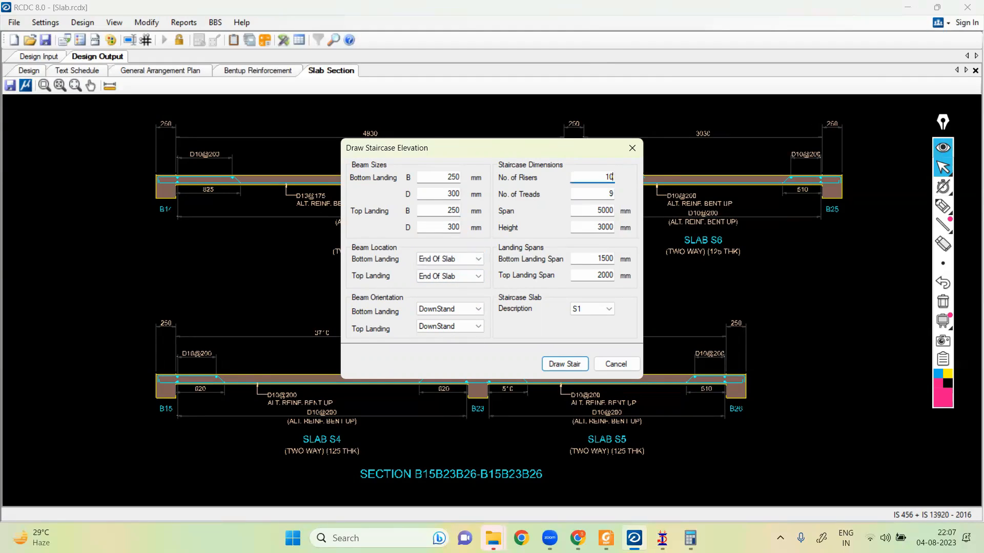
double_click(612, 211)
text(2148)
key(Tab)
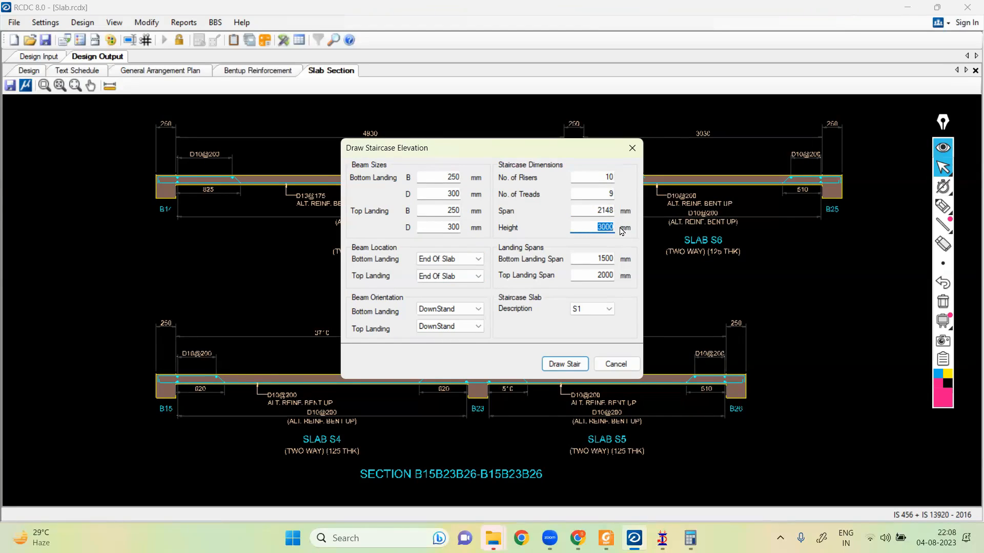
text(1)
key(Tab)
key(Tab)
text(120)
Choose S9 as the staircase slab and draw the stair section.
click(608, 309)
click(586, 391)
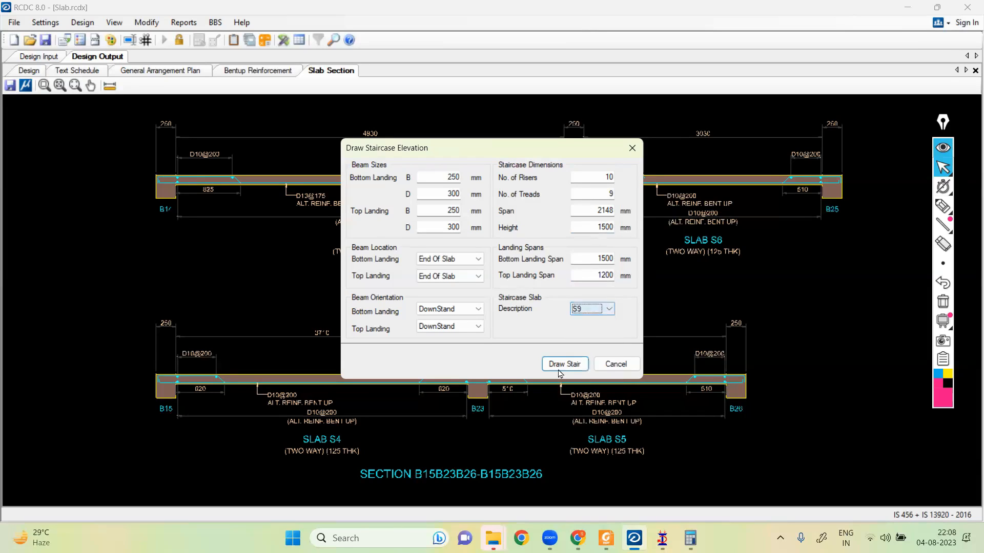
click(558, 368)
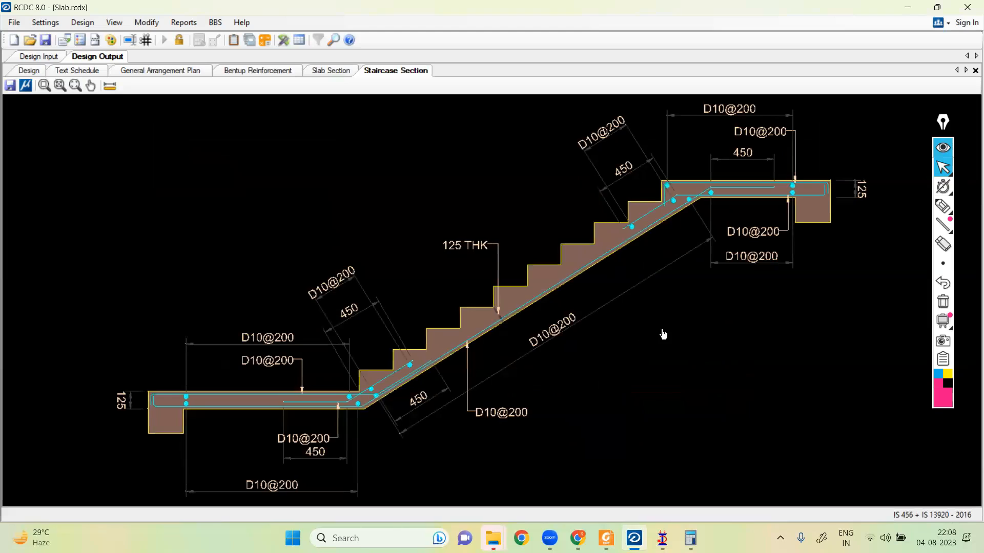
Circle the reinforcement where the flight meets the bottom landing in the staircase section with the pen.
drag(663, 334, 657, 339)
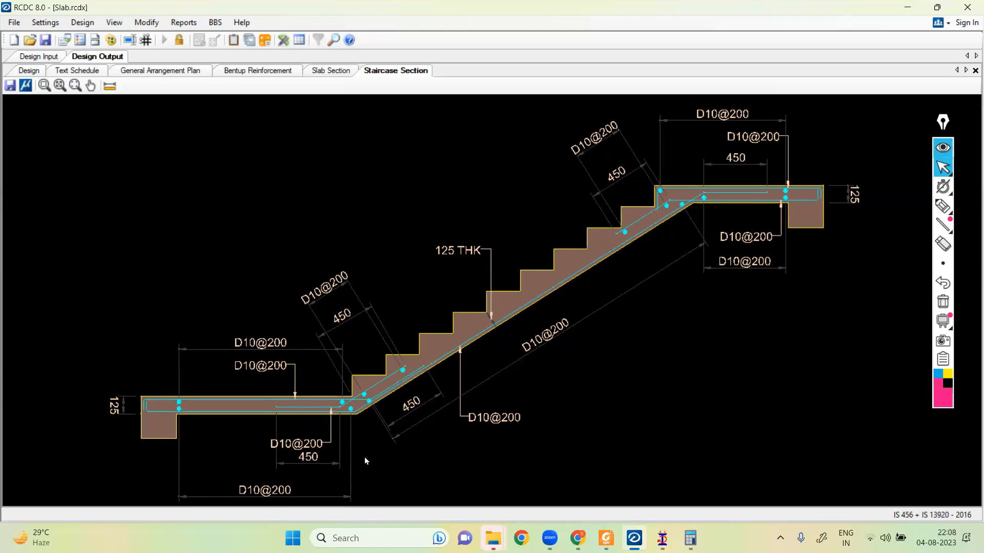
middle_drag(420, 452, 409, 450)
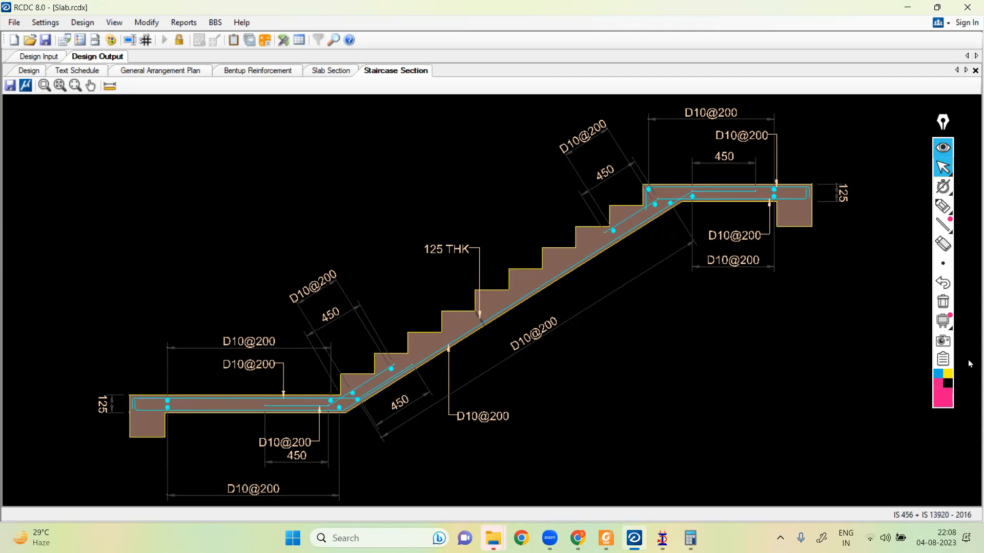
click(943, 206)
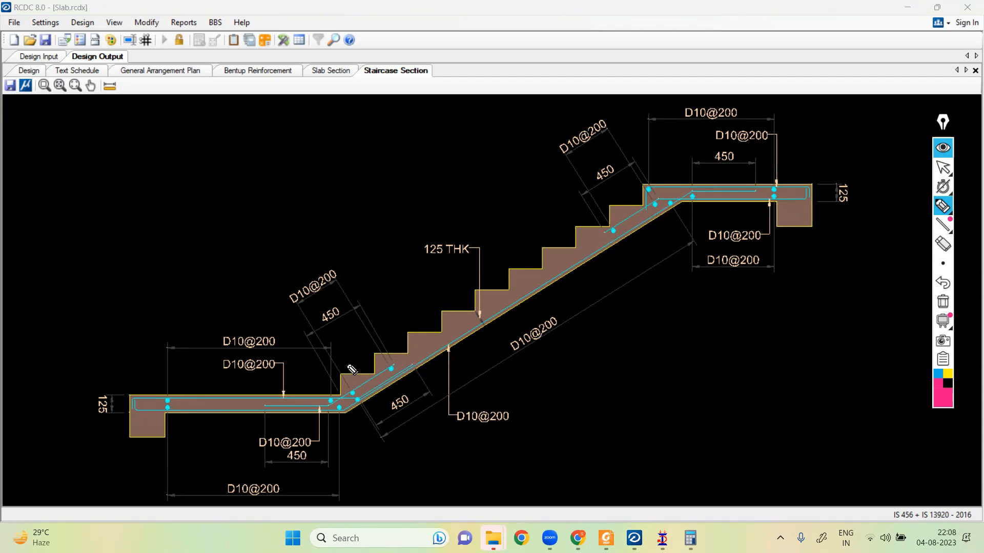
mouse_move(351, 365)
mouse_down()
mouse_move(309, 420)
mouse_move(391, 428)
mouse_move(341, 350)
mouse_up()
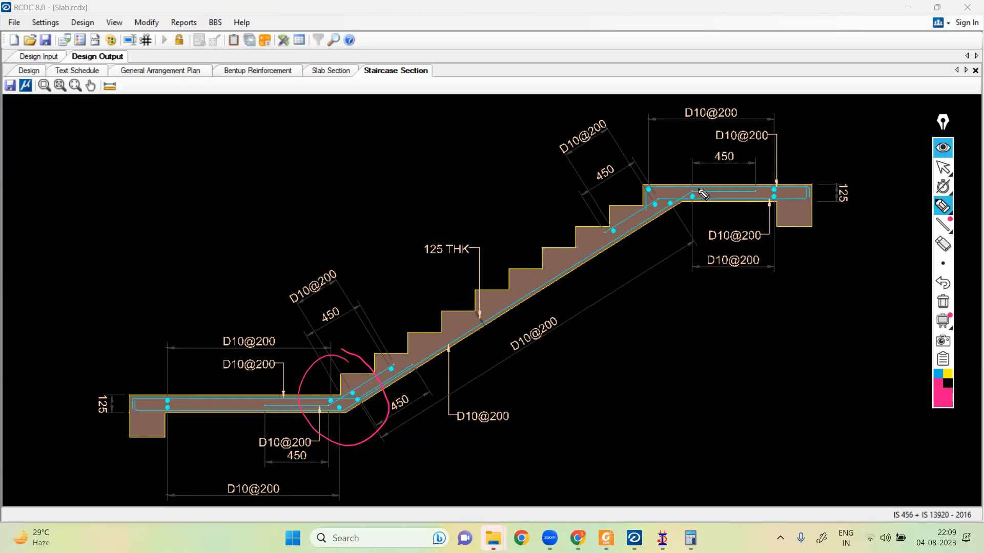
Mark the bars and their crossing points where the flight meets the top landing with pen circles and arrows.
drag(732, 192, 749, 182)
drag(633, 211, 634, 207)
mouse_move(688, 182)
mouse_down()
mouse_move(648, 187)
mouse_move(703, 191)
mouse_move(689, 198)
mouse_up()
mouse_move(683, 207)
mouse_down()
mouse_move(675, 221)
mouse_move(684, 228)
mouse_up()
drag(686, 215, 699, 220)
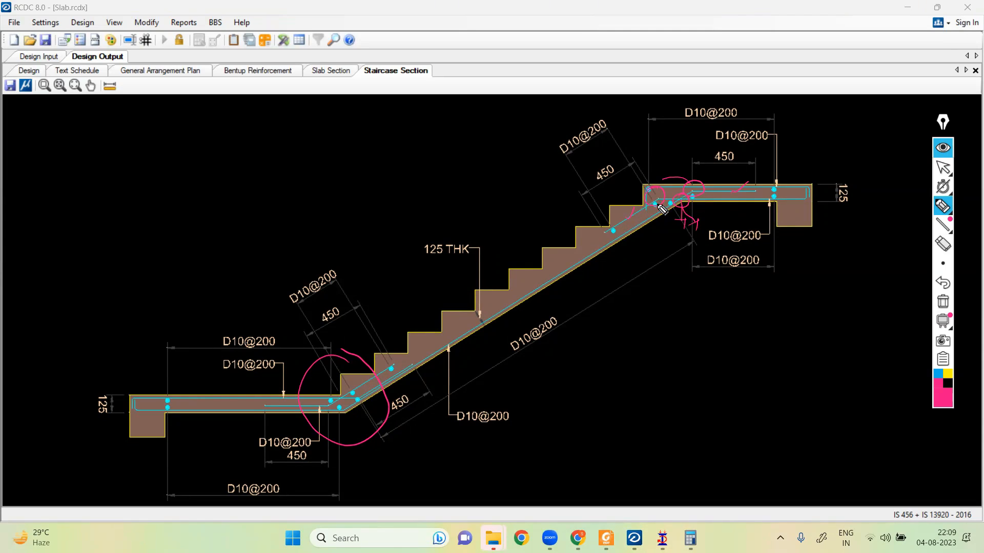
mouse_move(660, 196)
mouse_down()
mouse_move(652, 201)
mouse_move(664, 196)
mouse_move(655, 234)
mouse_move(665, 254)
mouse_up()
Clear the pen markup and examine the bar arrangement at the junction of the flight and top landing up close.
click(943, 246)
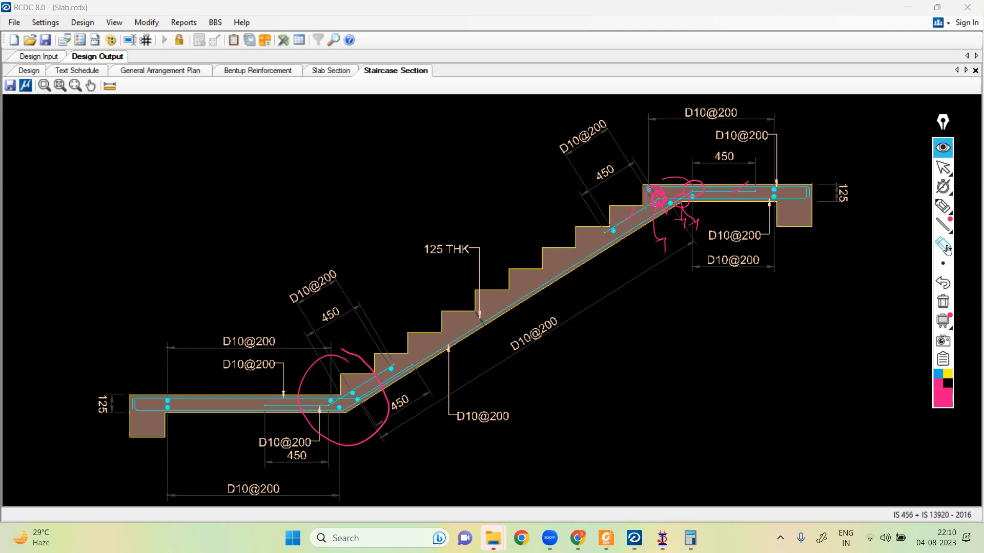
mouse_move(946, 237)
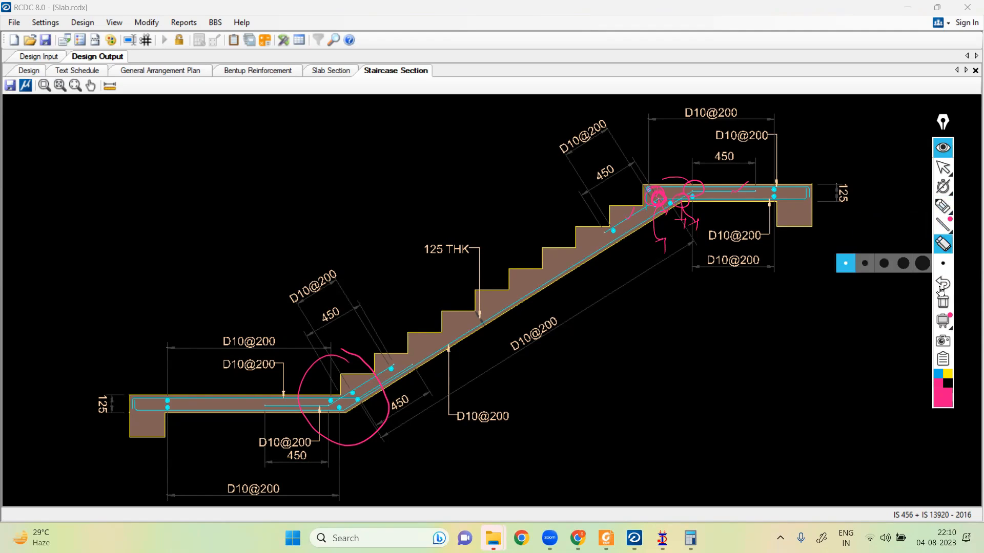
click(943, 301)
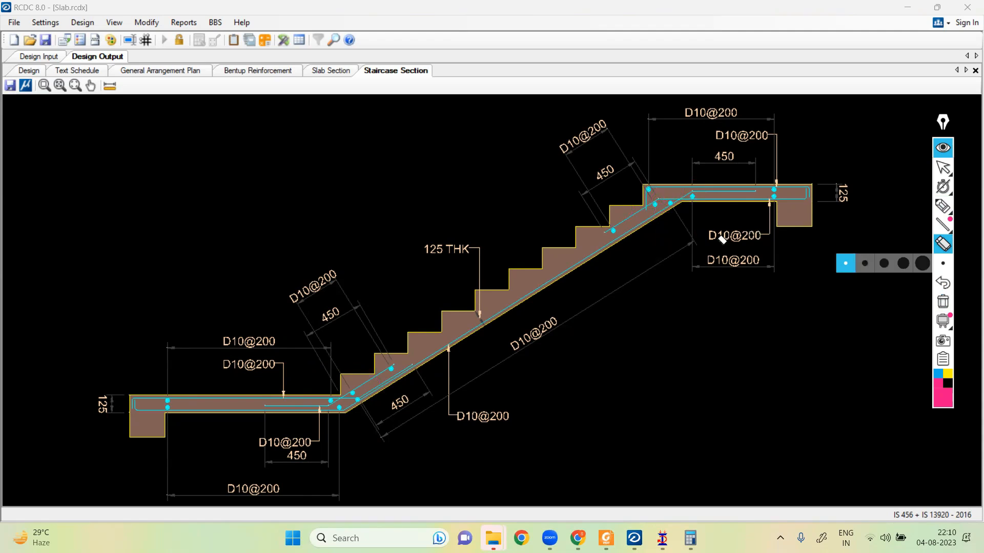
click(942, 167)
scroll(701, 187, up, 5)
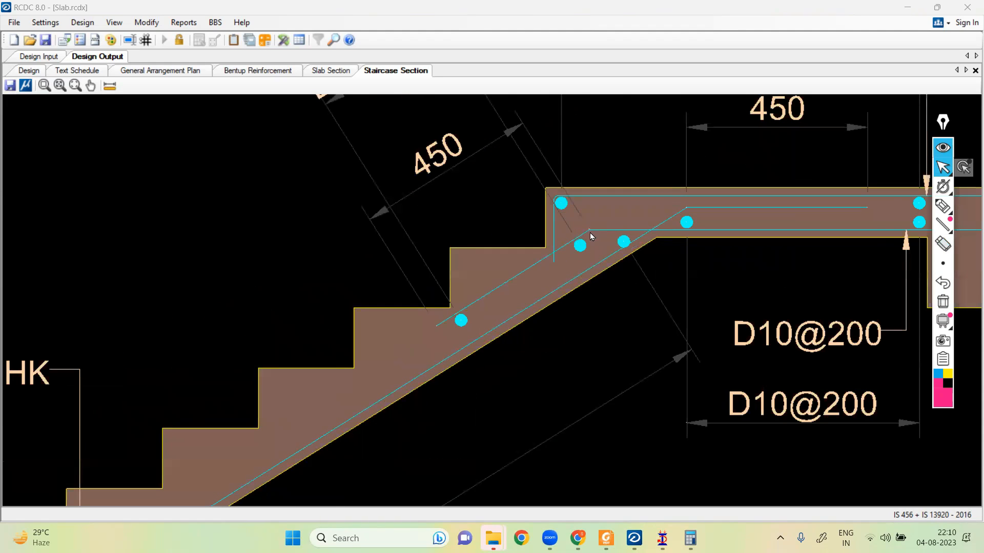
Examine the bar callouts and 450 mm bar extensions along the whole staircase section, from top landing to bottom landing.
scroll(589, 232, down, 2)
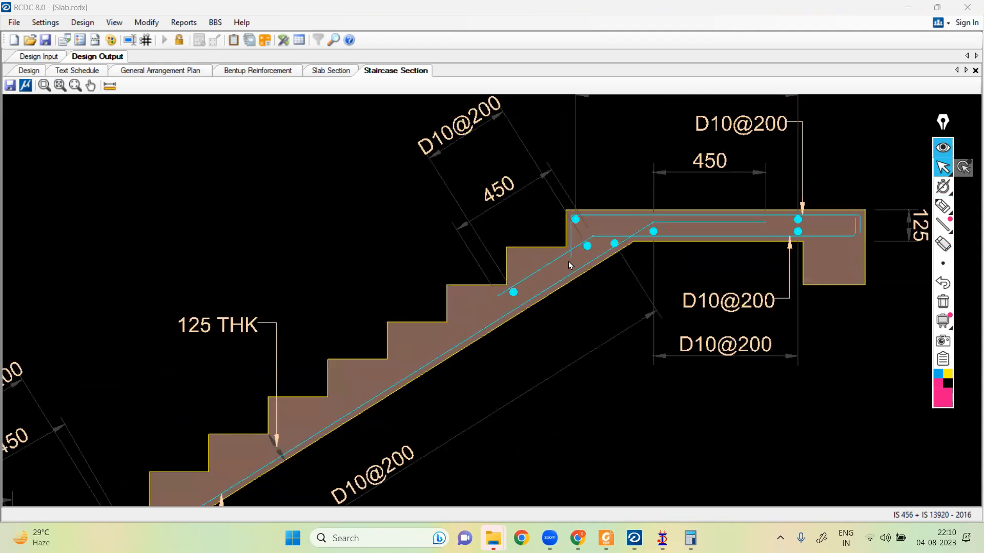
scroll(569, 265, down, 1)
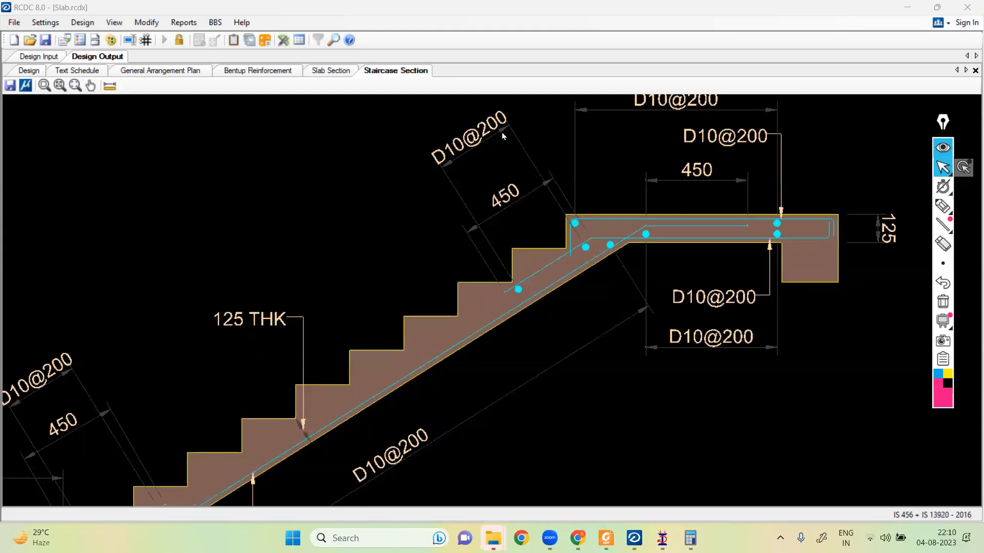
scroll(503, 141, down, 1)
scroll(503, 141, down, 2)
middle_drag(502, 140, 656, 139)
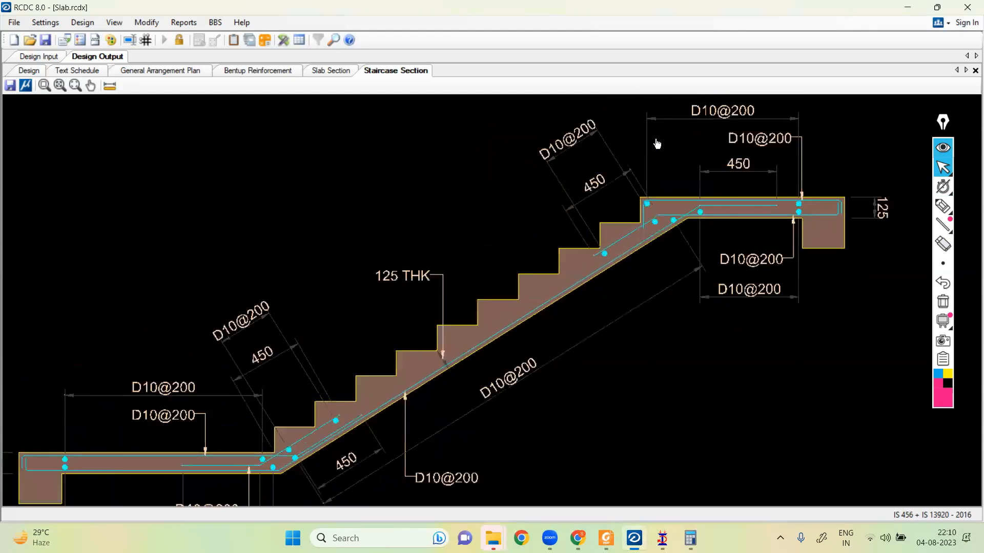
scroll(494, 182, down, 1)
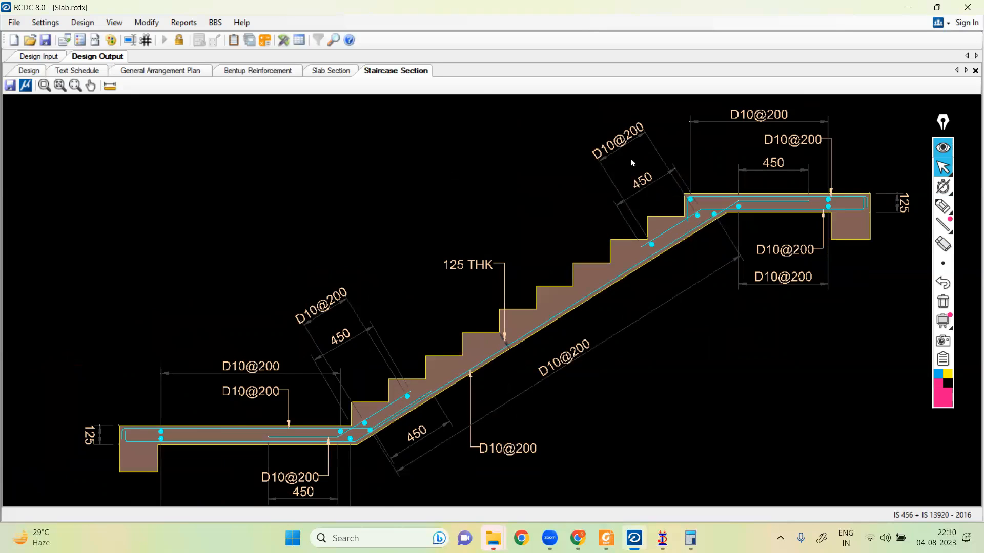
middle_drag(638, 345, 576, 350)
scroll(576, 351, down, 1)
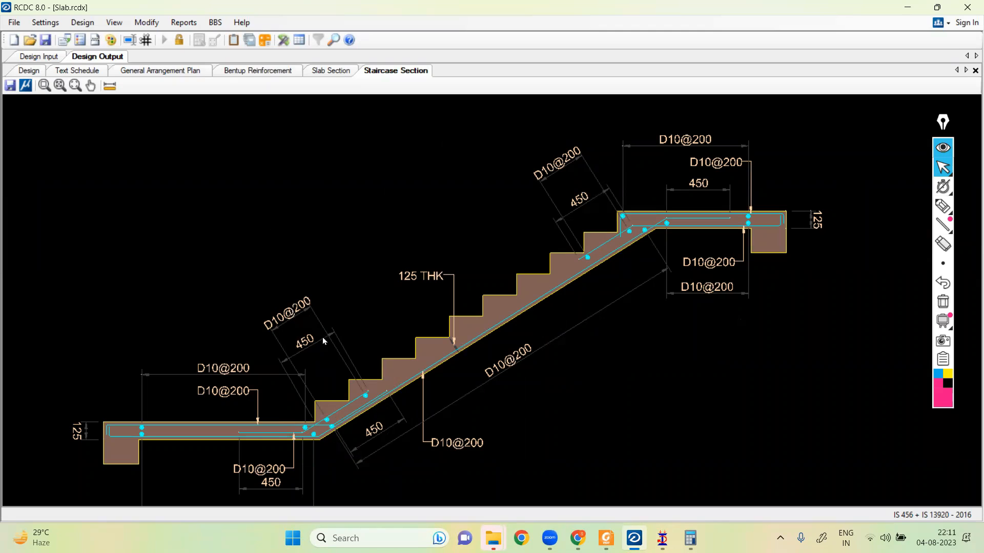
Save the staircase section drawing as a DXF file named Stair in the Slab folder.
click(9, 87)
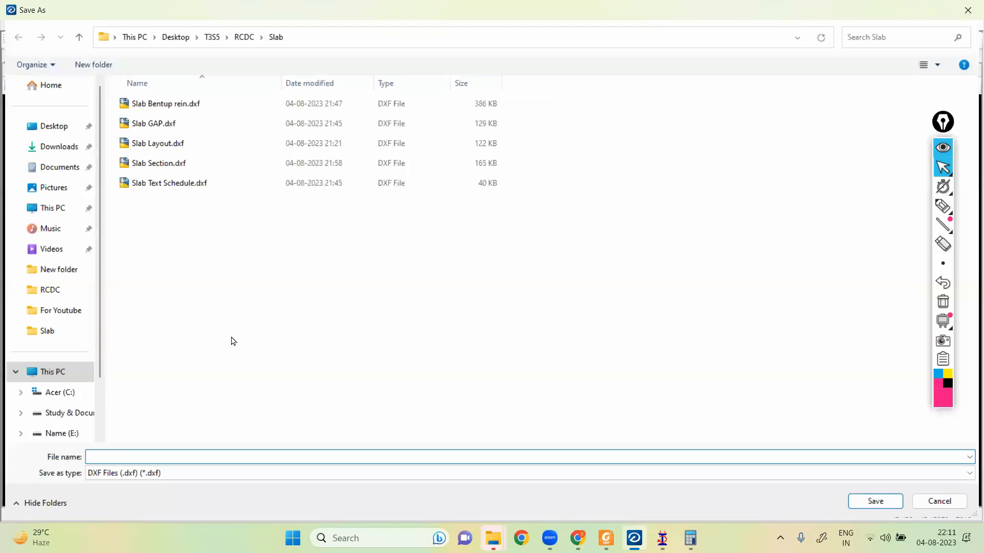
text(Stair)
click(896, 502)
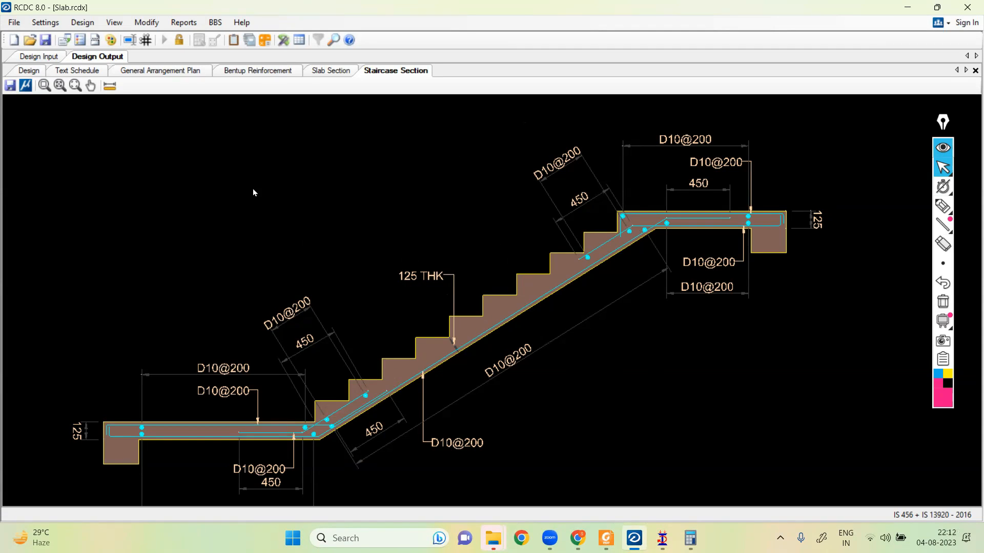
Generate the Project Settings report and review its design, material, rebar and crack width settings.
click(180, 22)
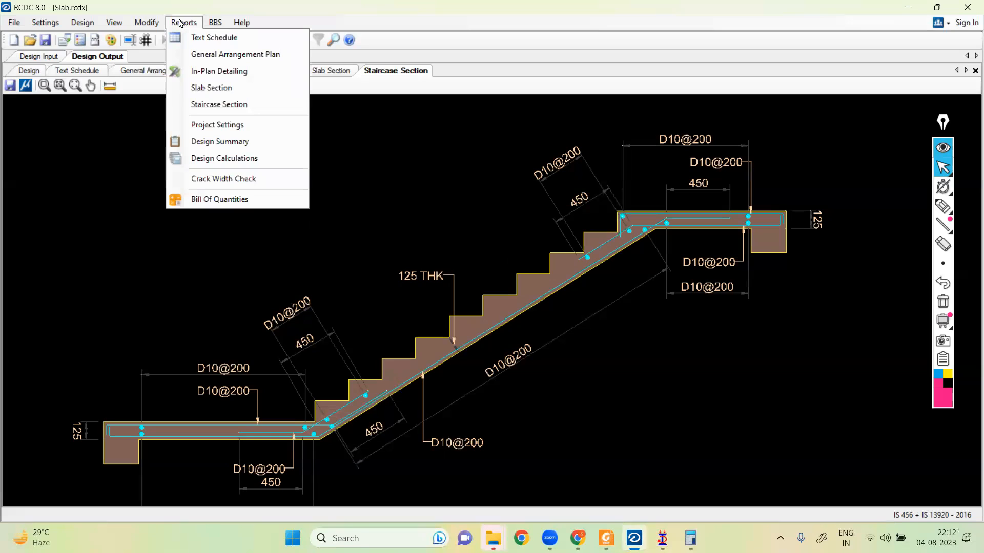
click(237, 126)
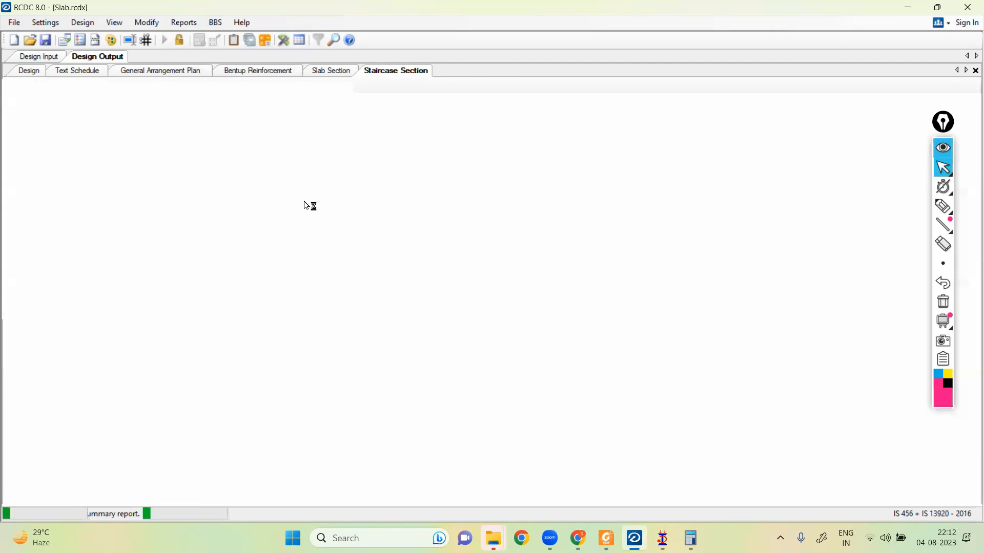
scroll(349, 254, down, 3)
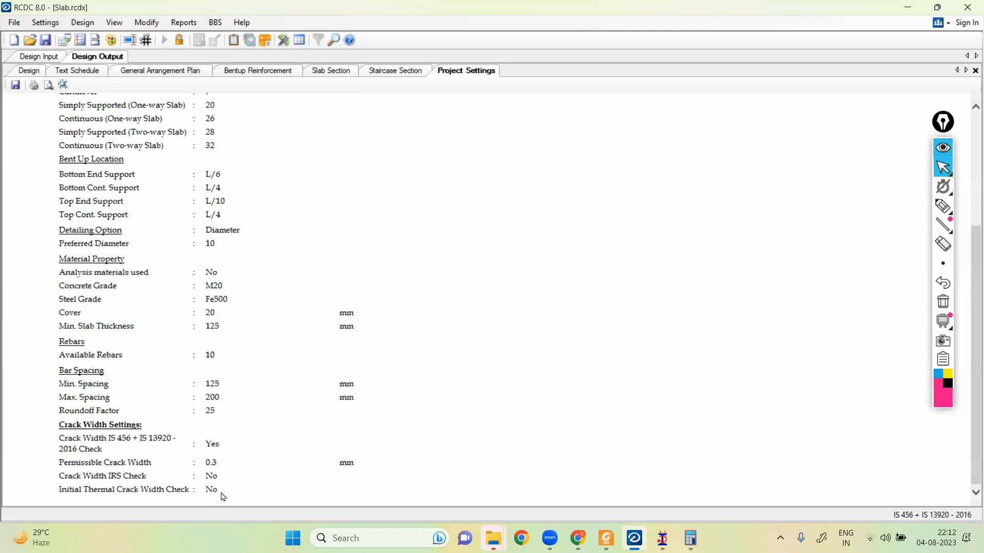
scroll(213, 467, up, 2)
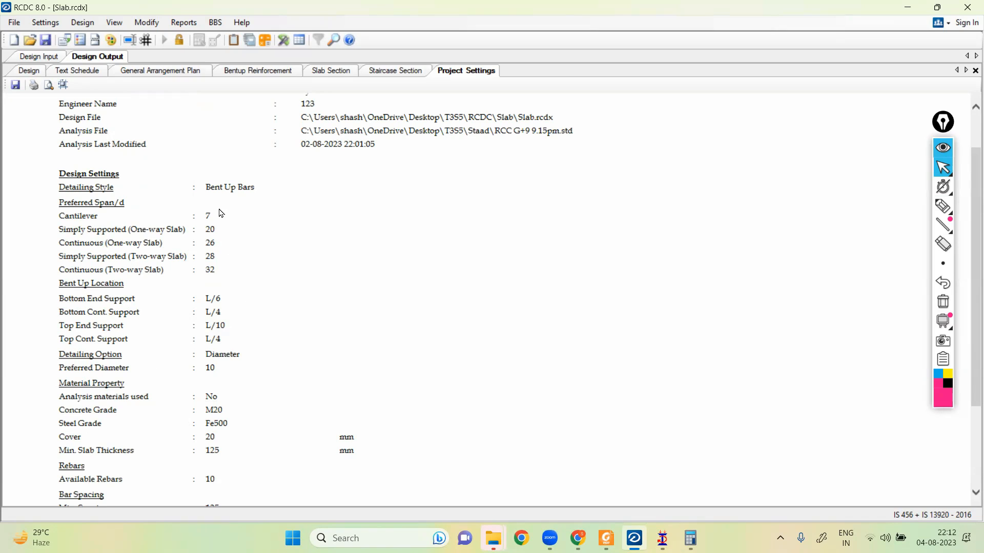
scroll(307, 315, up, 1)
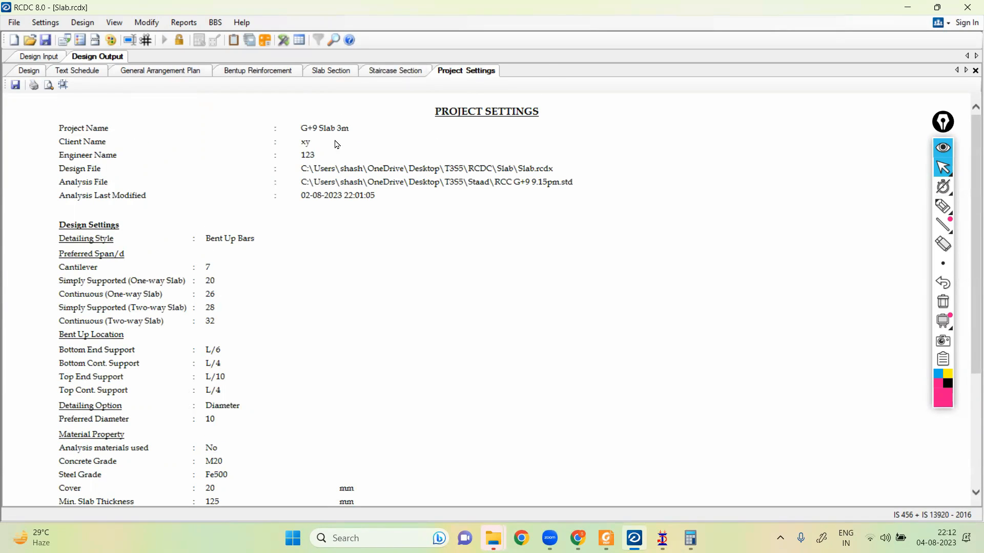
click(15, 85)
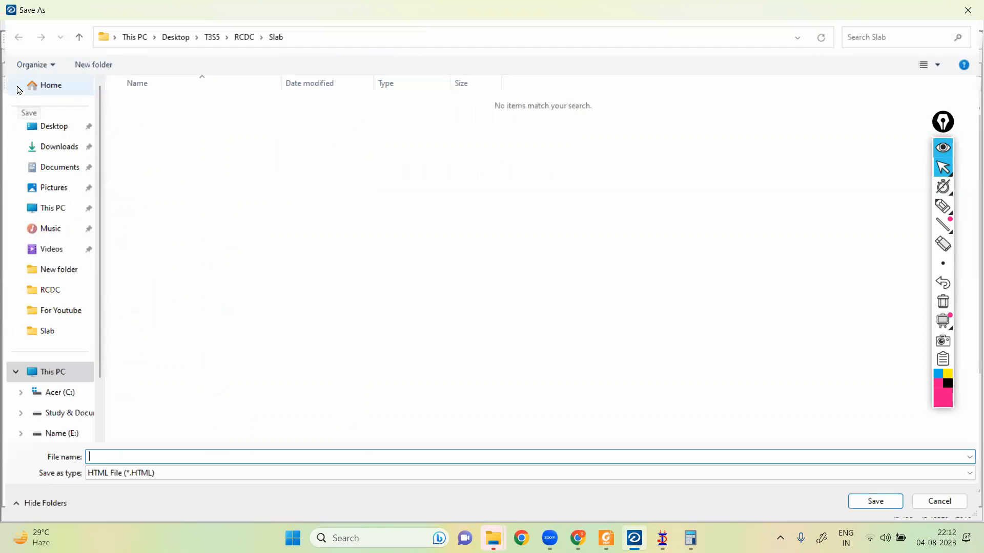
click(940, 501)
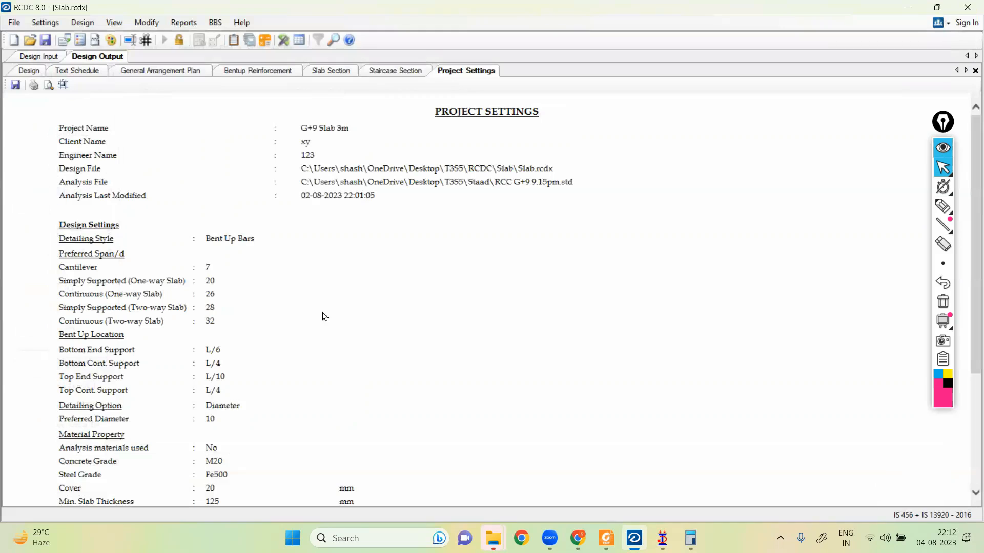
click(34, 87)
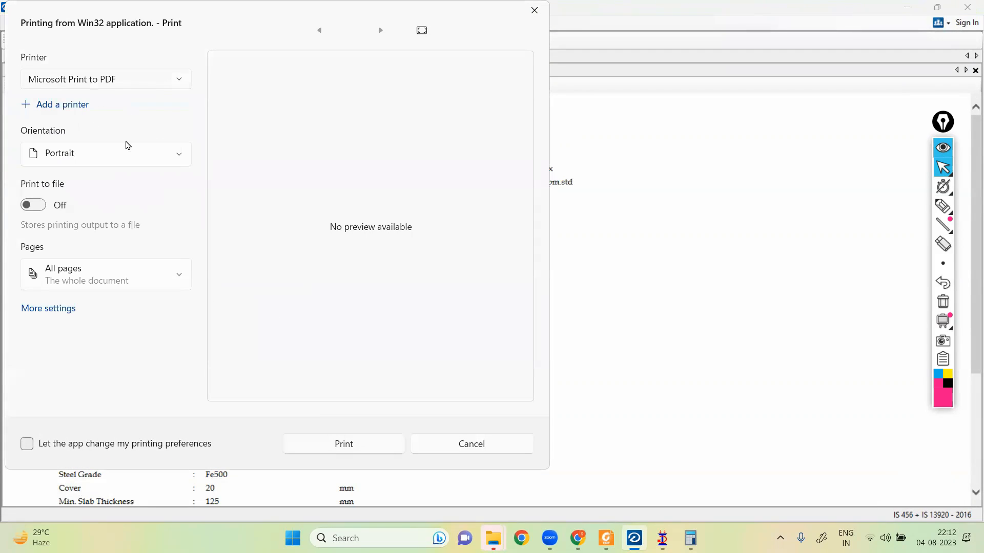
click(536, 17)
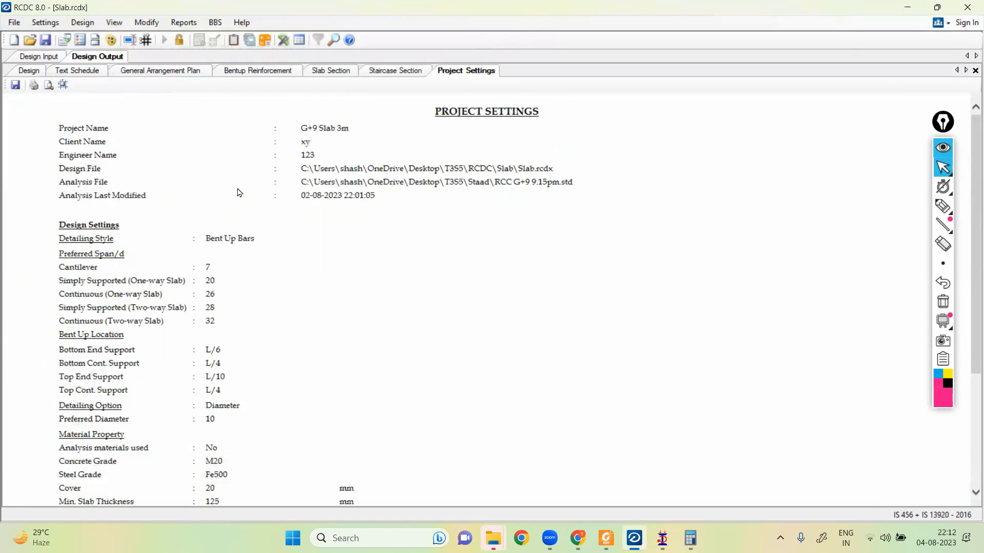
Generate the Design Summary report and review the loads, thickness and reinforcement listed for slabs S1 to S9.
click(184, 22)
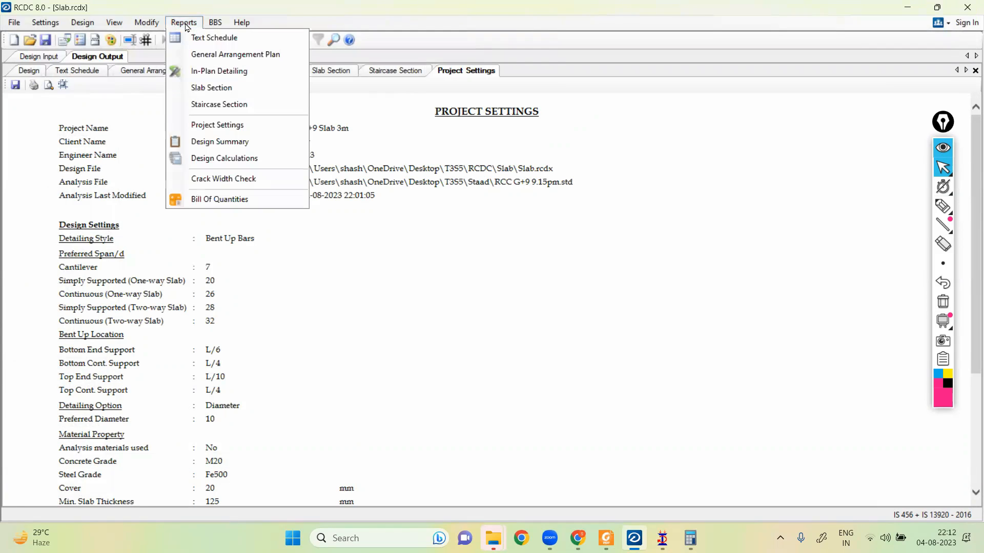
click(216, 147)
scroll(437, 250, down, 10)
scroll(436, 250, down, 3)
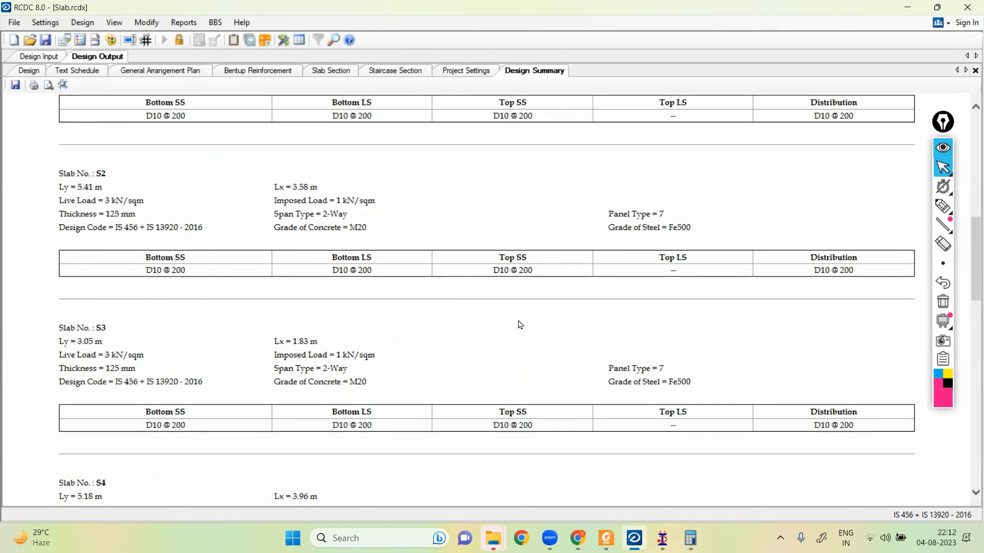
scroll(518, 325, down, 12)
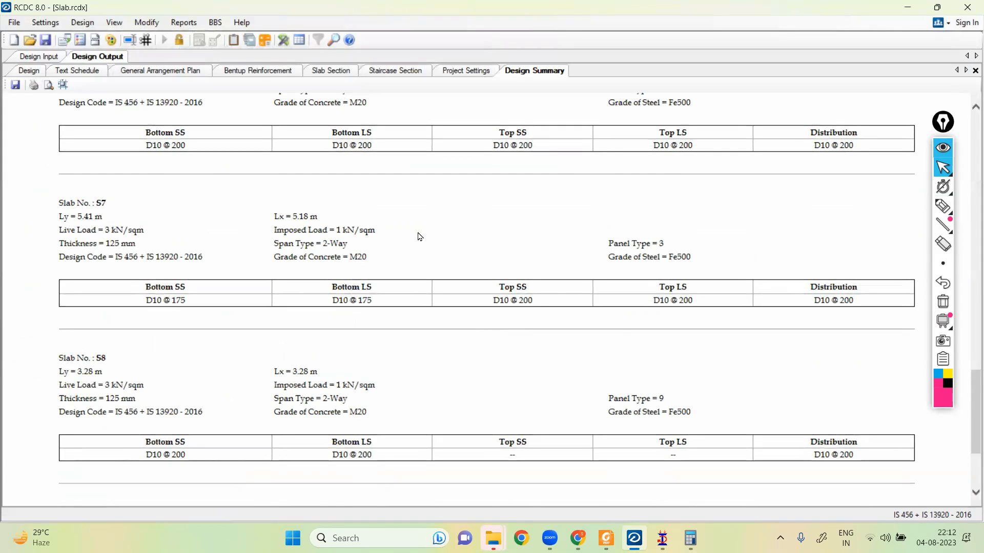
scroll(441, 298, down, 3)
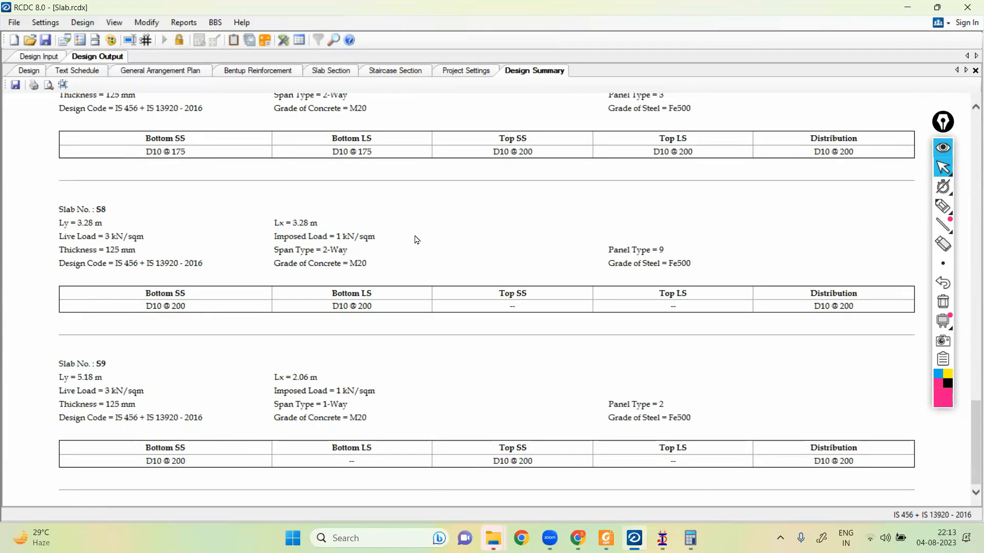
scroll(578, 295, up, 1)
scroll(579, 295, up, 20)
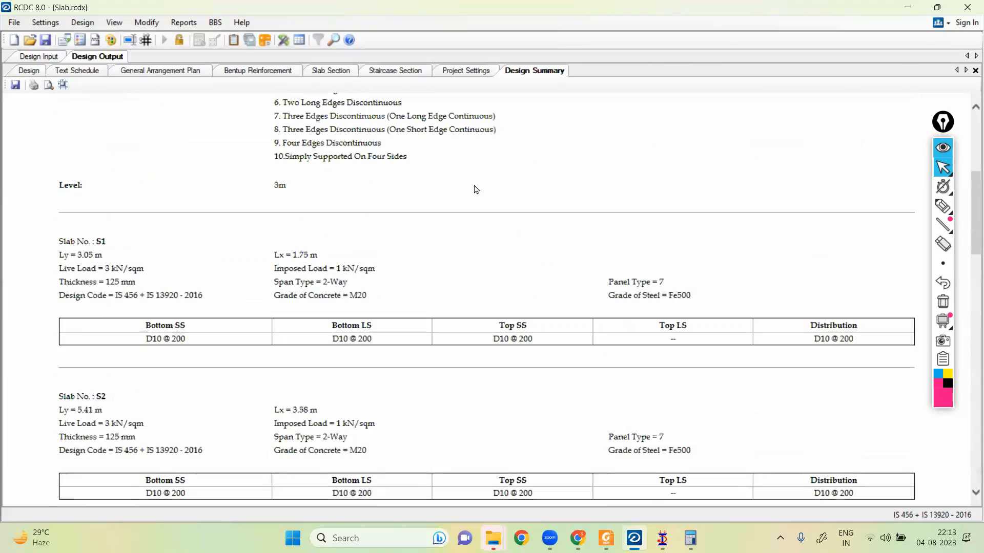
Generate the Design Calculations report for slab S1 only.
click(193, 23)
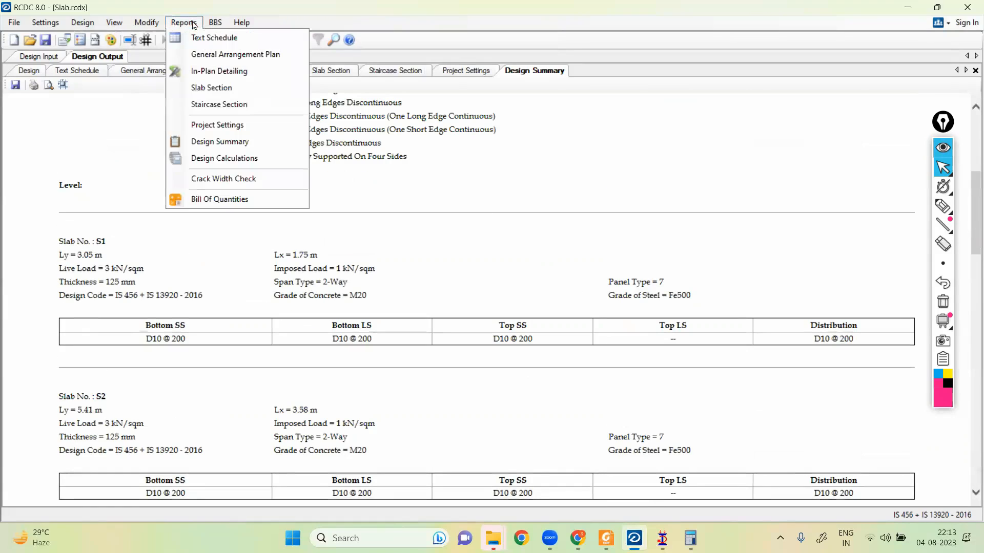
click(221, 159)
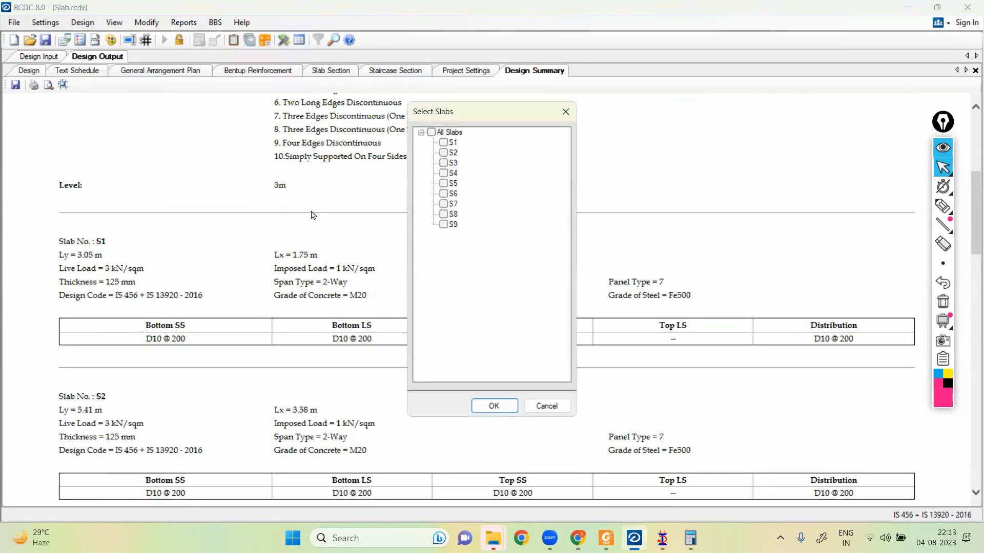
click(443, 144)
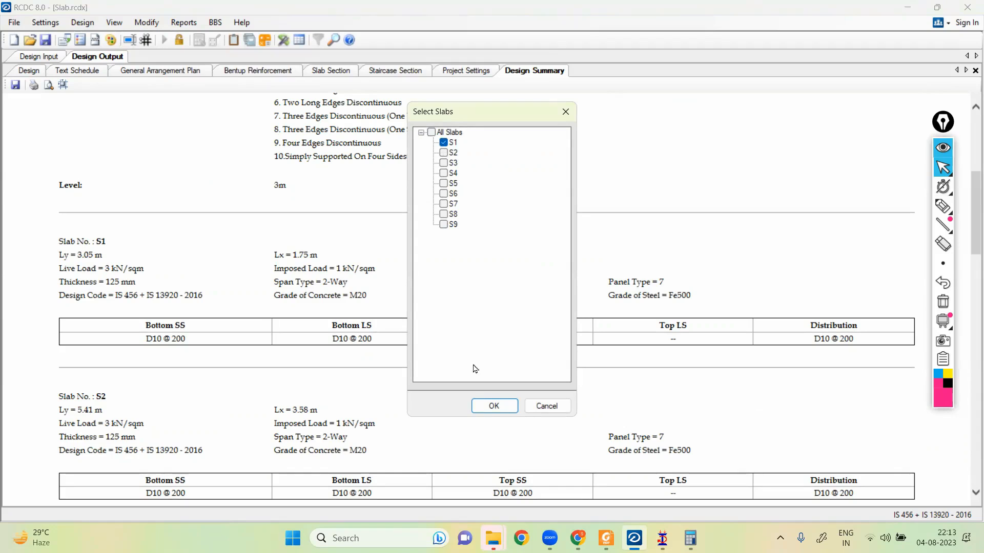
click(489, 407)
Review slab S1's calculations, covering notation, design moments, shear and deflection checks, and the crack width and stress table.
scroll(422, 299, down, 5)
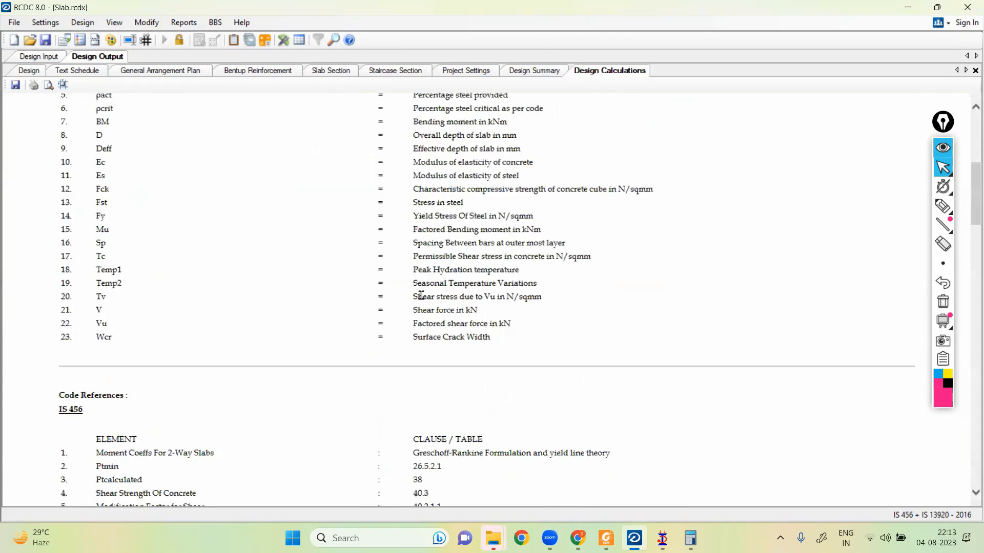
scroll(419, 291, up, 5)
scroll(283, 197, down, 5)
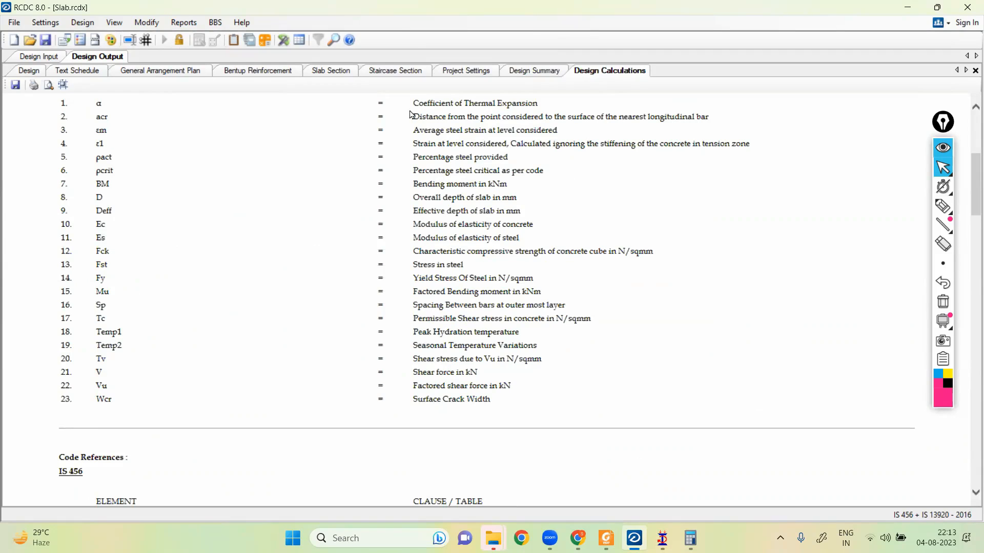
scroll(425, 316, down, 15)
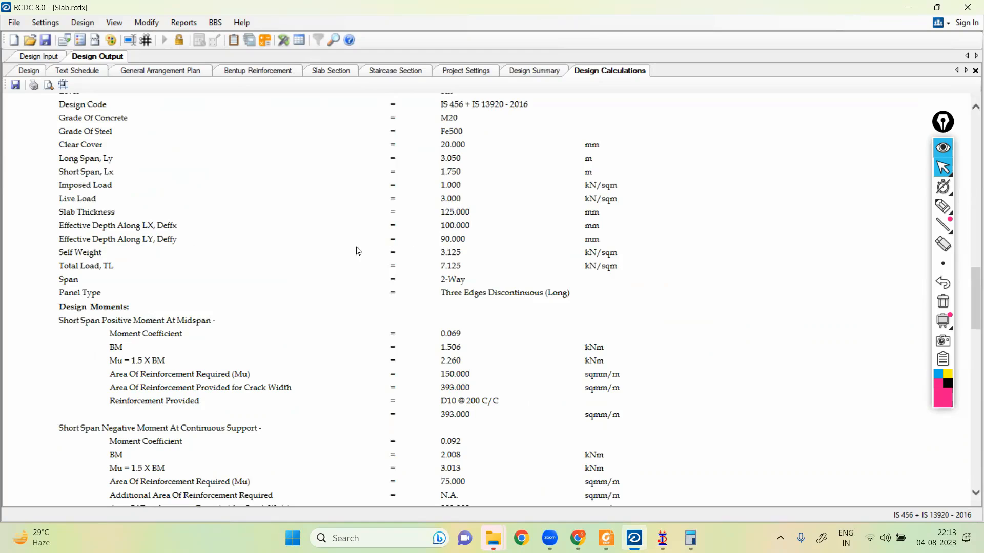
scroll(357, 251, down, 10)
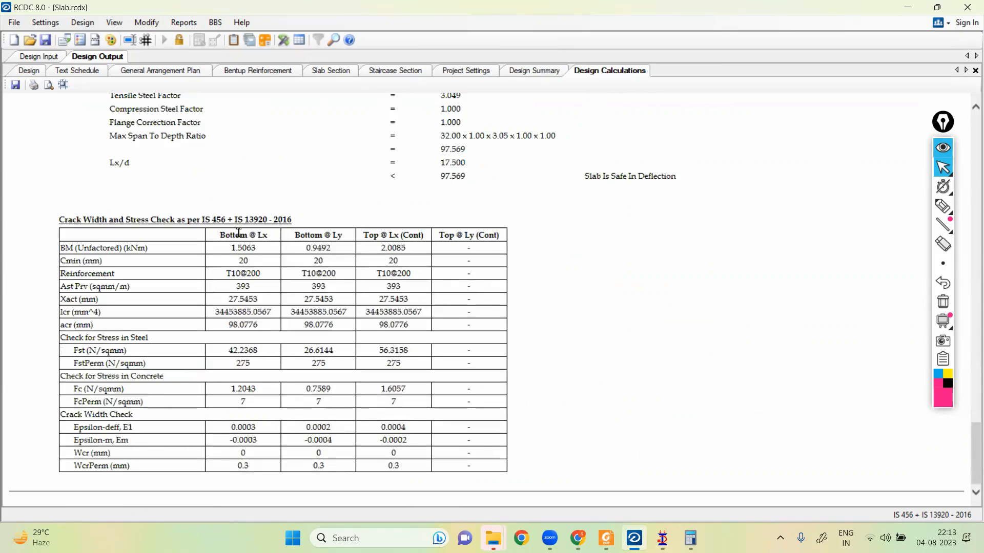
scroll(232, 228, up, 8)
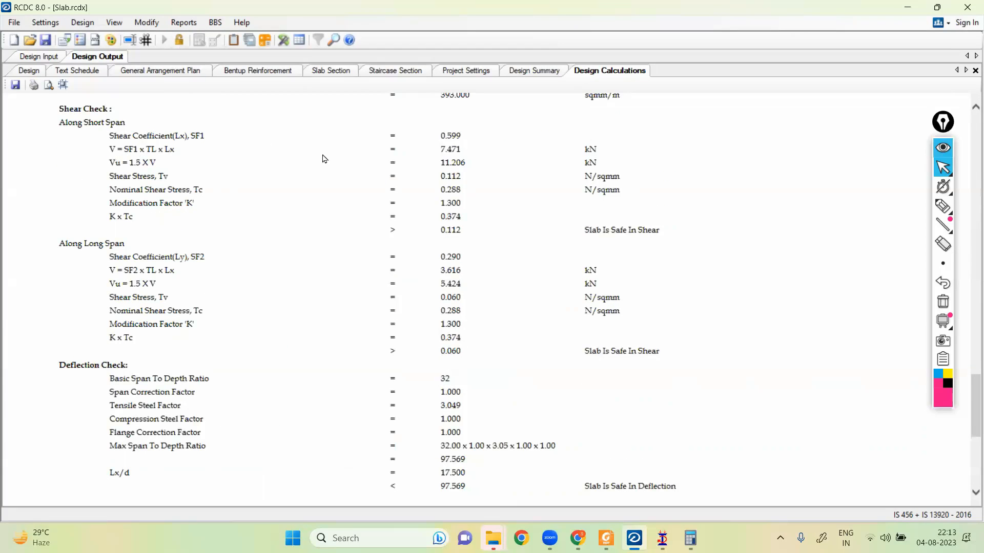
scroll(400, 184, down, 5)
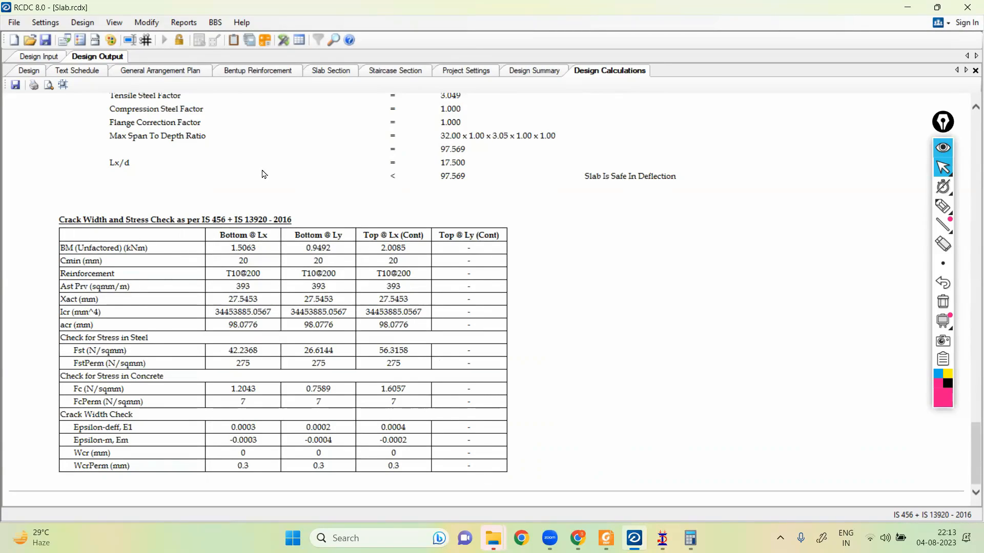
Generate the Crack Width Check report and review the bar stress and crack width for every slab.
click(190, 24)
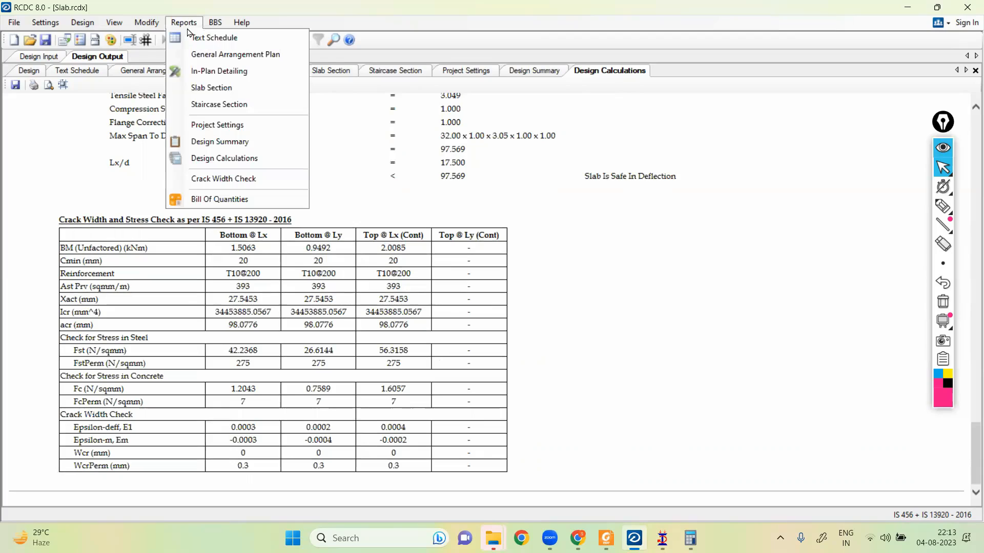
click(223, 179)
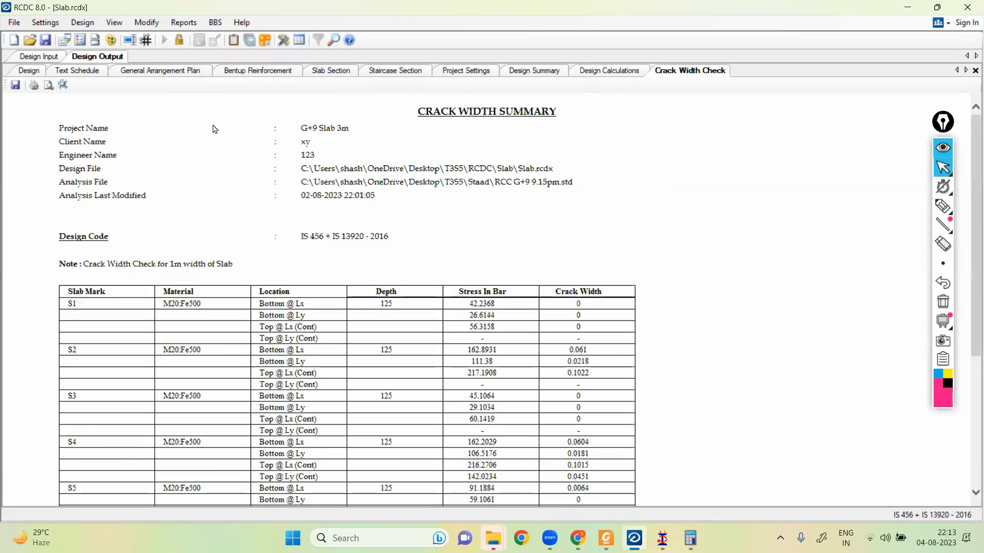
scroll(244, 219, down, 3)
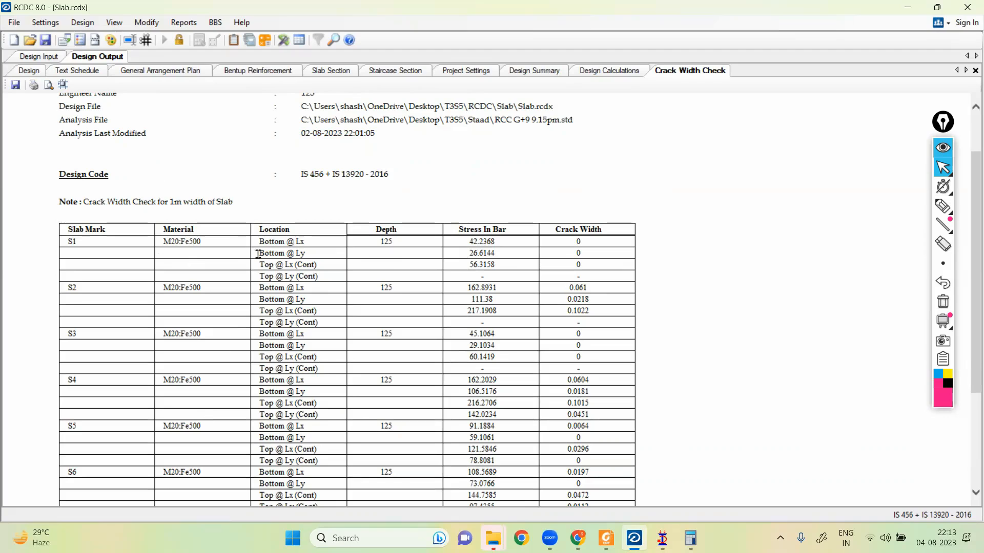
scroll(597, 248, down, 6)
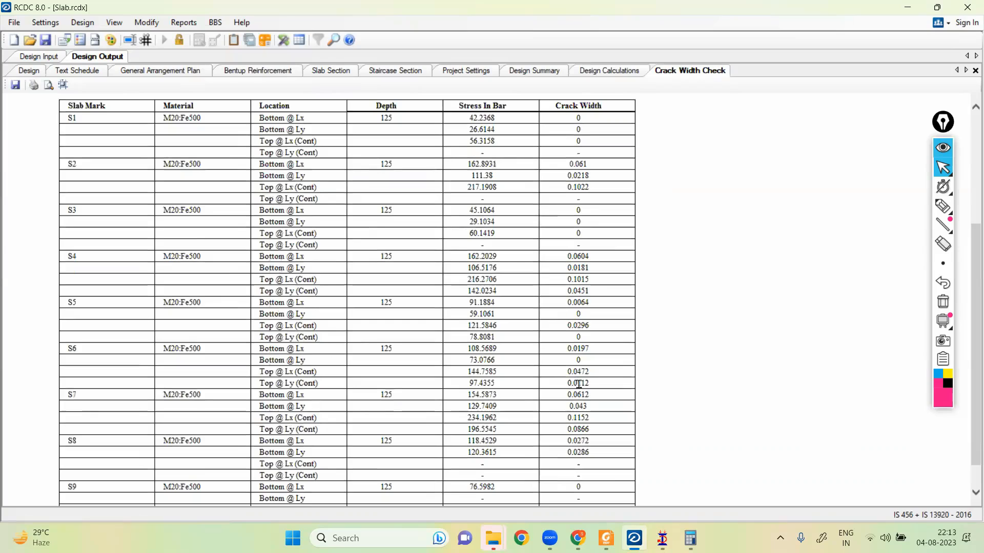
scroll(578, 384, down, 2)
scroll(592, 412, up, 10)
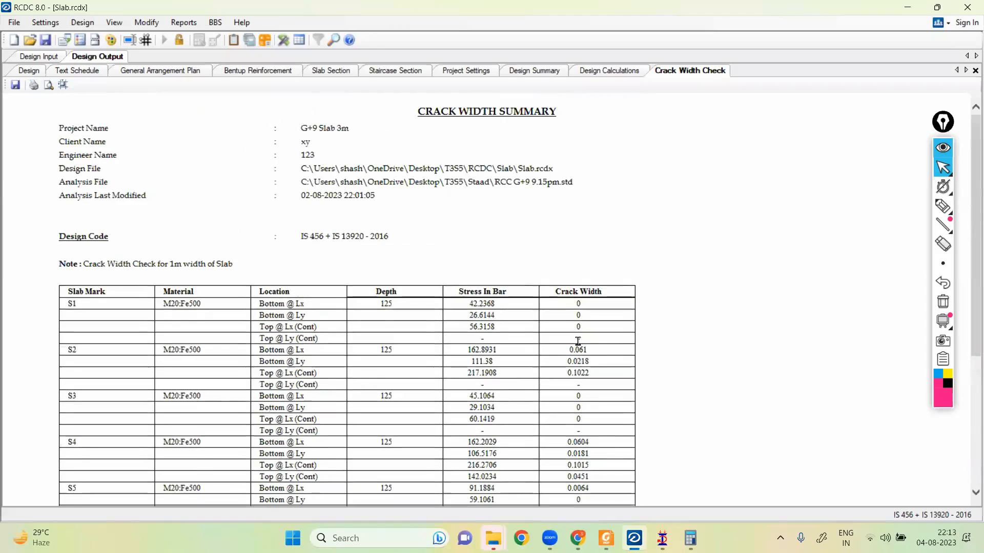
Generate the Bill of Quantities summary in Rs, with rates of 6000 for M20, 60 for Fe500 and 600 for shuttering.
scroll(578, 341, down, 10)
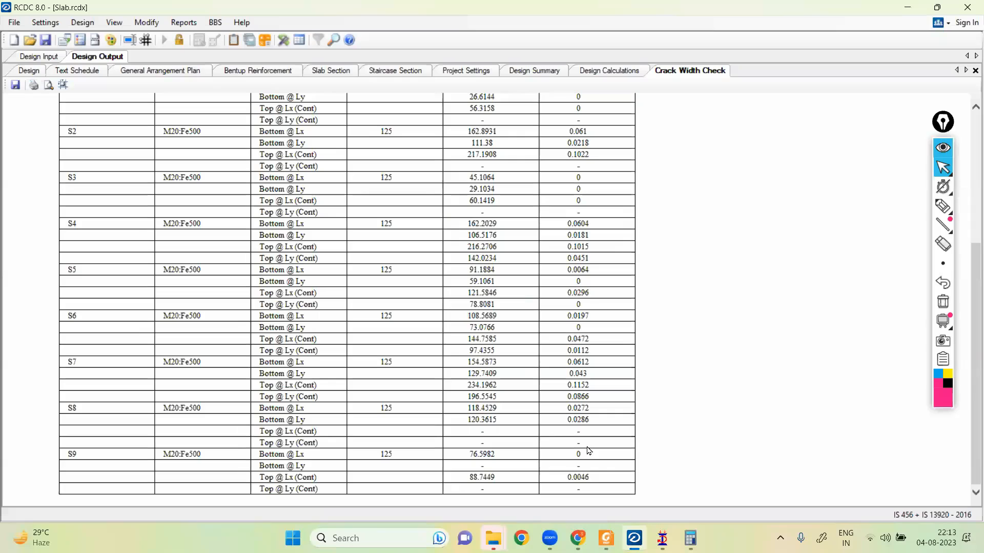
click(183, 23)
click(182, 23)
click(182, 23)
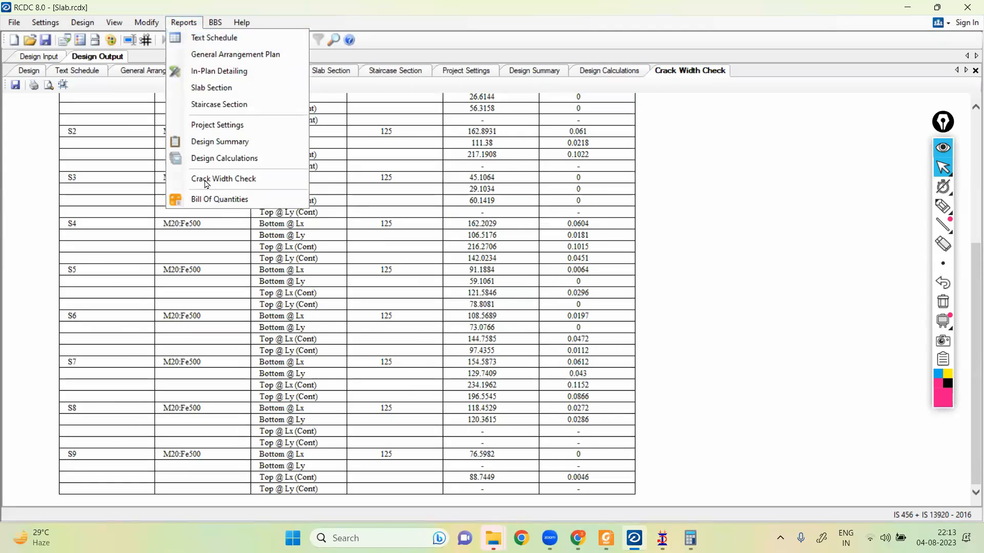
click(212, 201)
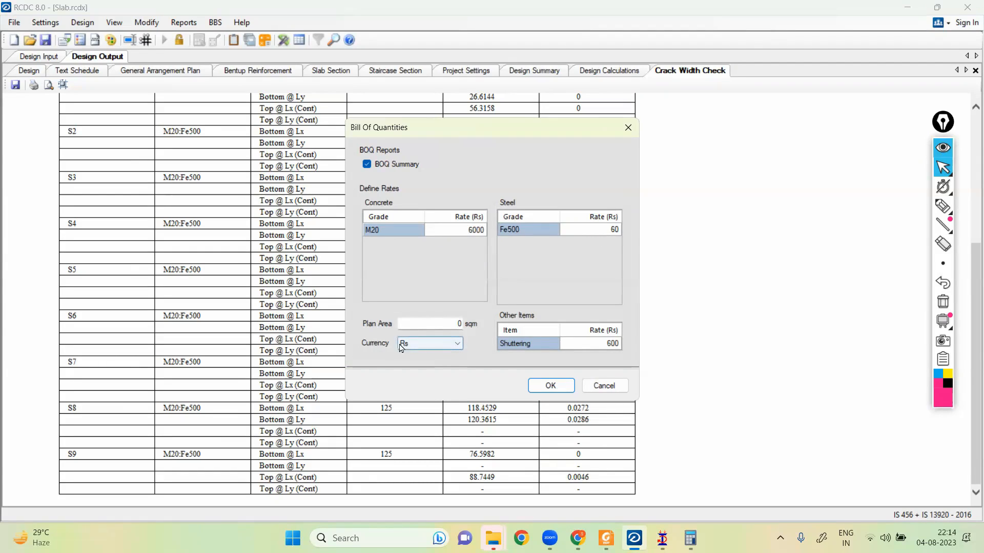
click(444, 346)
click(444, 346)
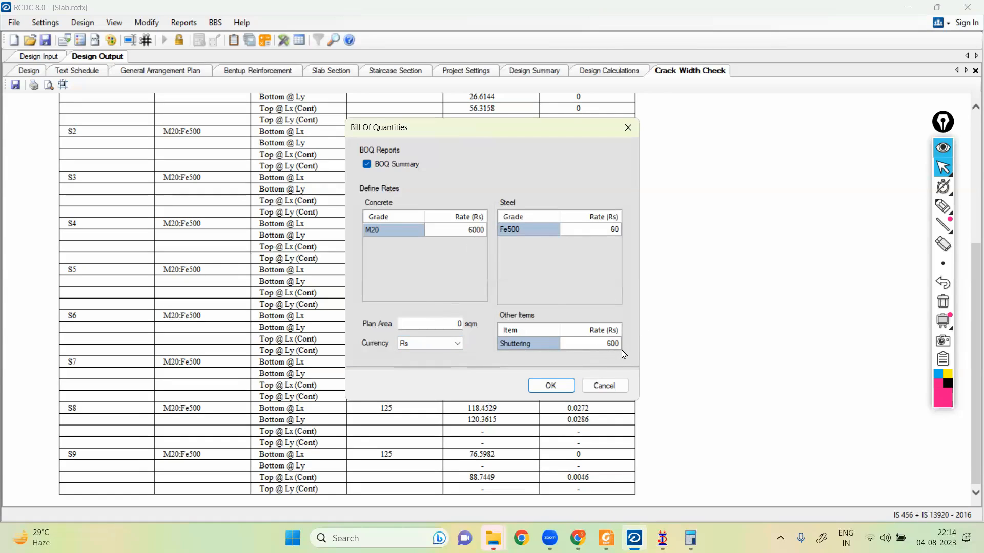
click(553, 388)
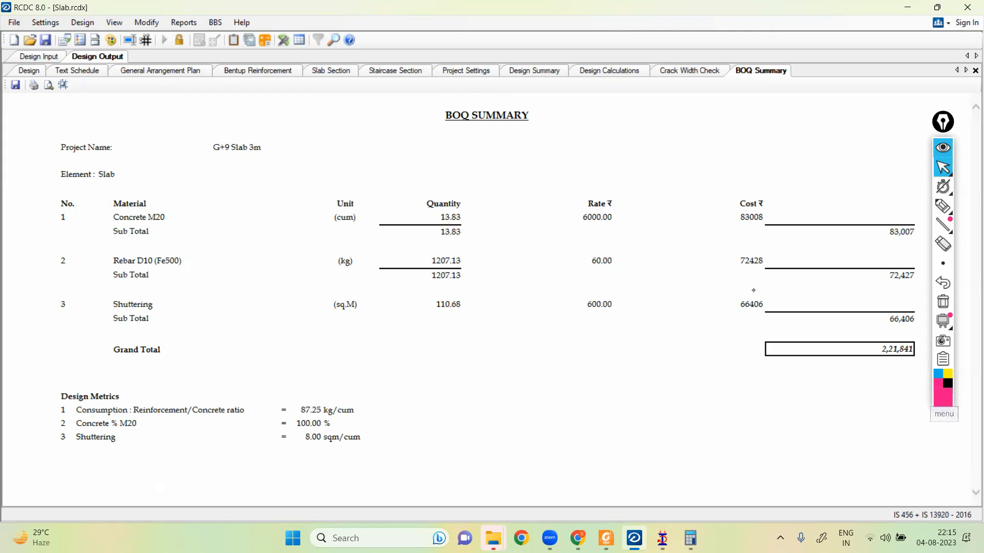
Handwrite "25-30%" on the BOQ summary near the shuttering row, circle it and draw an arrow pointing to it.
click(951, 403)
click(942, 205)
mouse_move(444, 374)
mouse_down()
mouse_move(461, 382)
mouse_move(472, 366)
mouse_move(546, 333)
mouse_up()
click(552, 331)
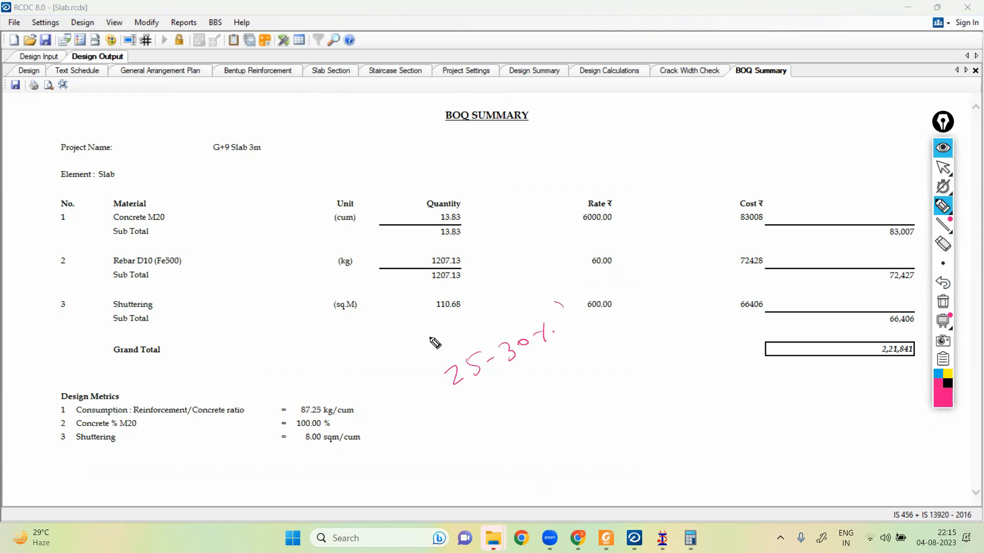
mouse_move(435, 340)
mouse_down()
mouse_move(482, 326)
mouse_move(485, 315)
mouse_up()
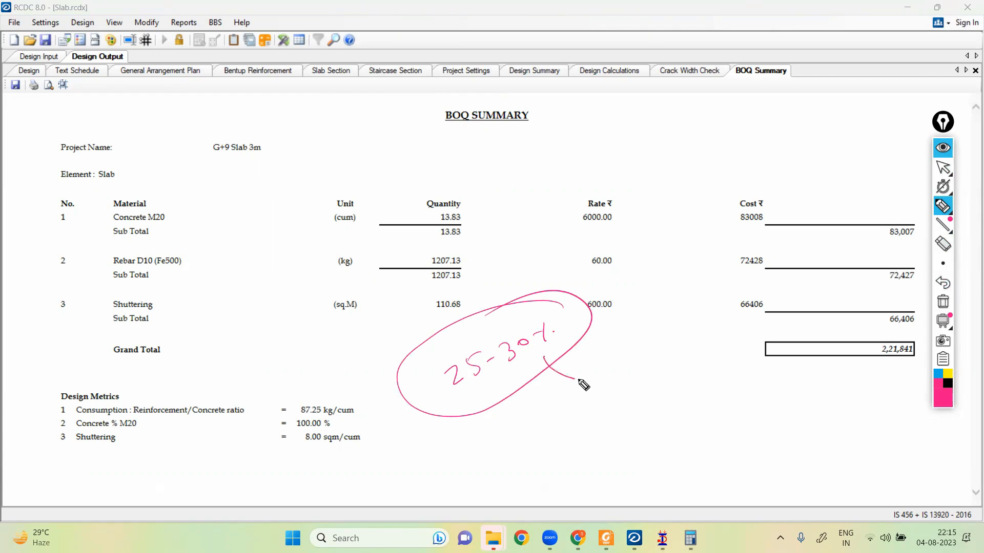
mouse_move(579, 380)
mouse_down()
mouse_move(545, 356)
mouse_move(540, 369)
mouse_up()
Circle the grand total and write a double-underlined "L.S." beside the arrow of the percentage note.
mouse_move(910, 329)
mouse_down()
mouse_move(911, 380)
mouse_move(915, 331)
mouse_up()
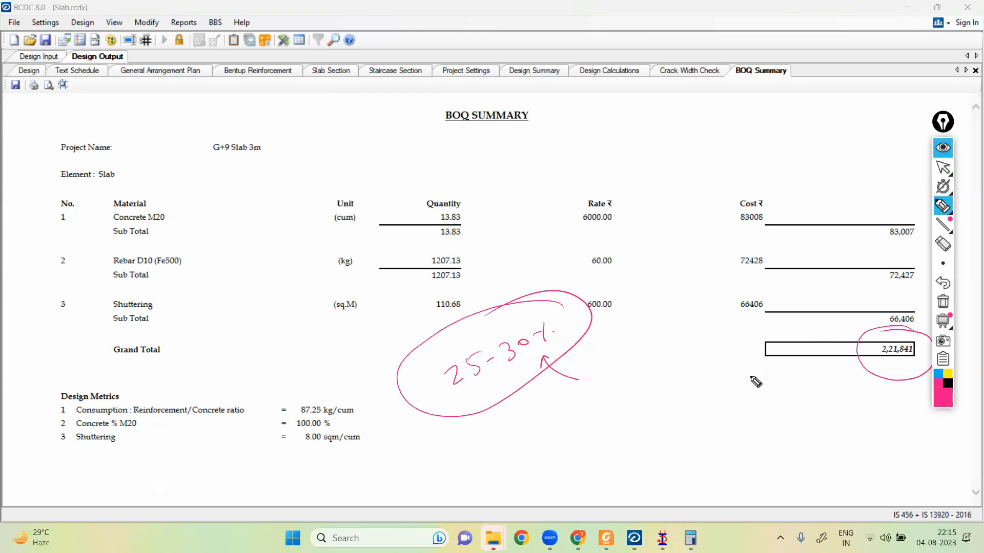
click(592, 354)
drag(584, 367, 628, 354)
click(615, 341)
drag(604, 379, 648, 352)
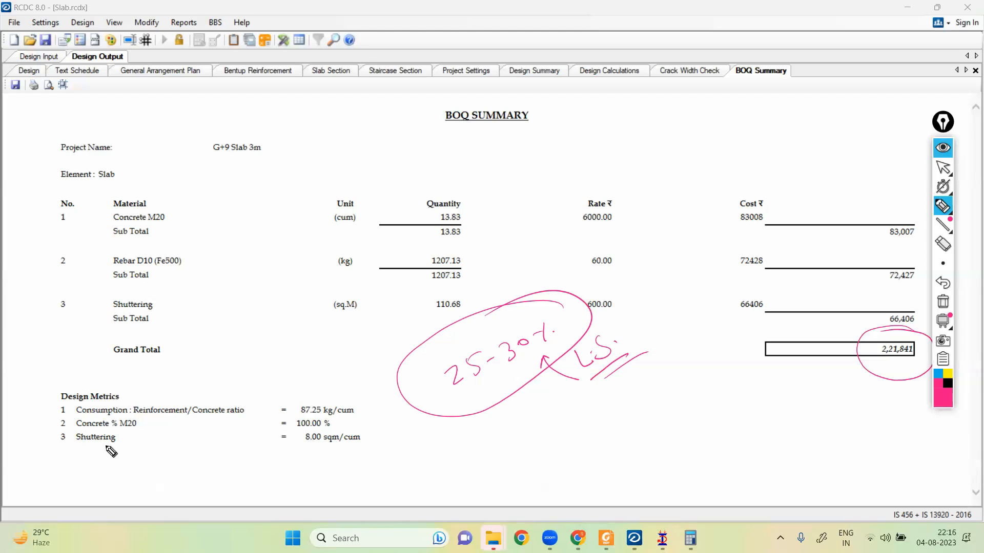
Tick the Shuttering design metric and underline its value, and clear all pen annotations from the screen.
drag(51, 438, 78, 435)
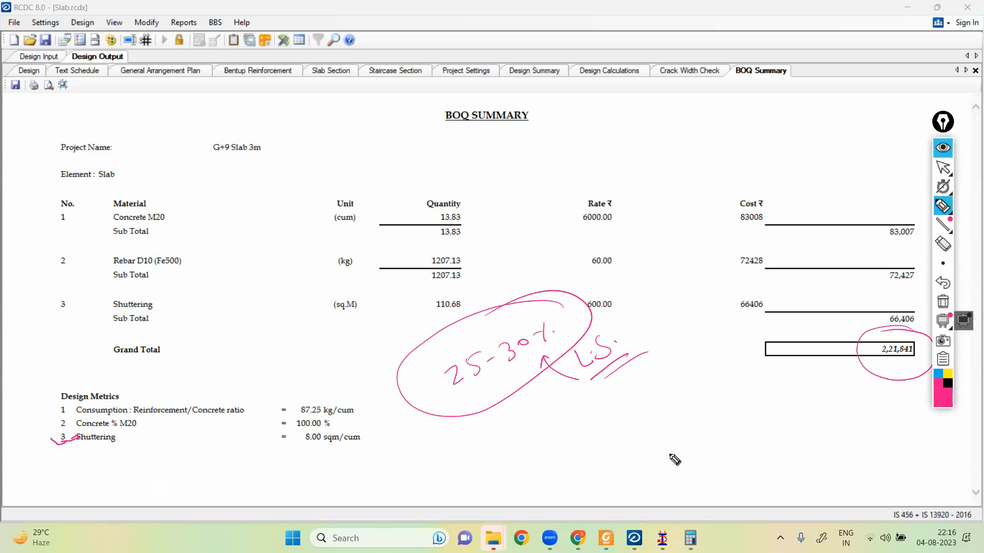
mouse_move(294, 450)
mouse_down()
mouse_move(360, 452)
mouse_move(355, 463)
mouse_up()
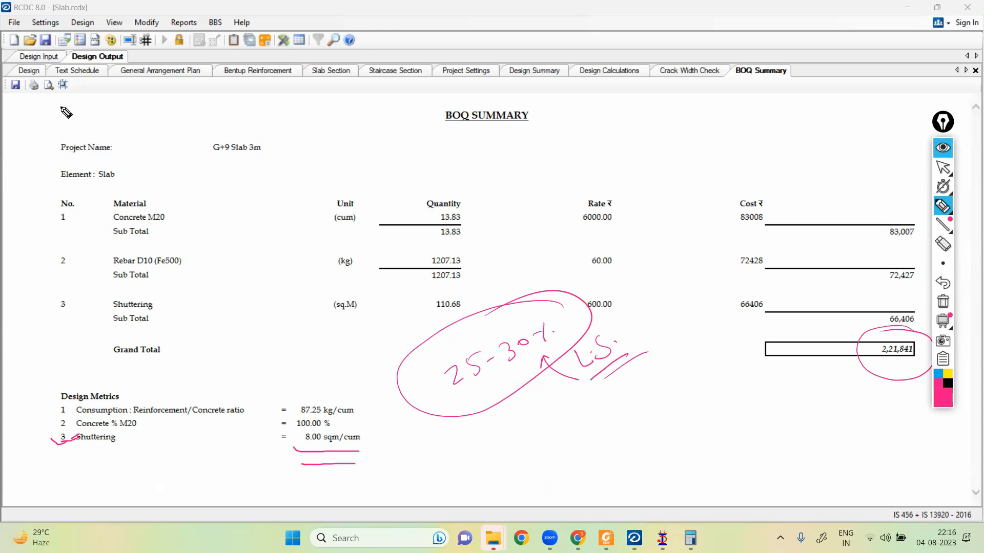
click(943, 244)
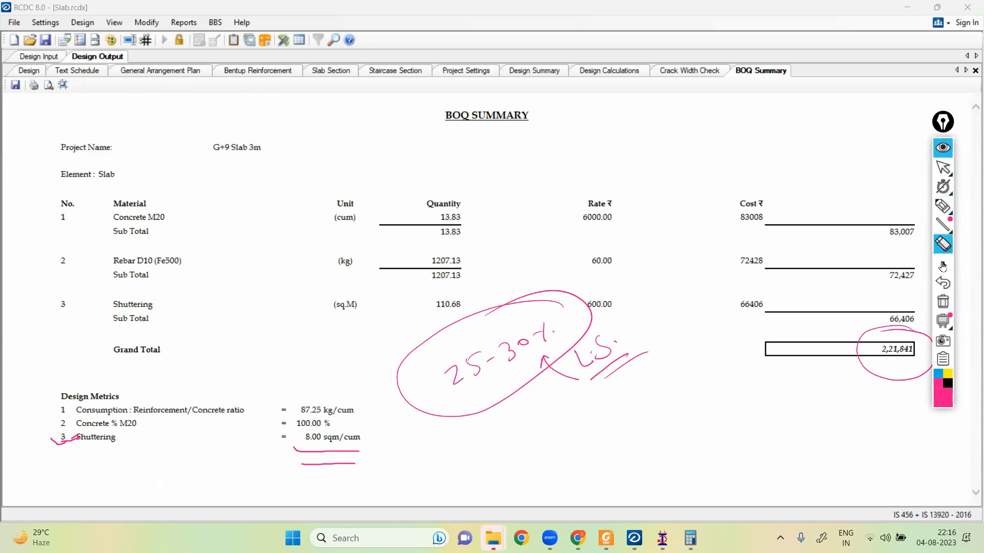
click(943, 302)
click(943, 167)
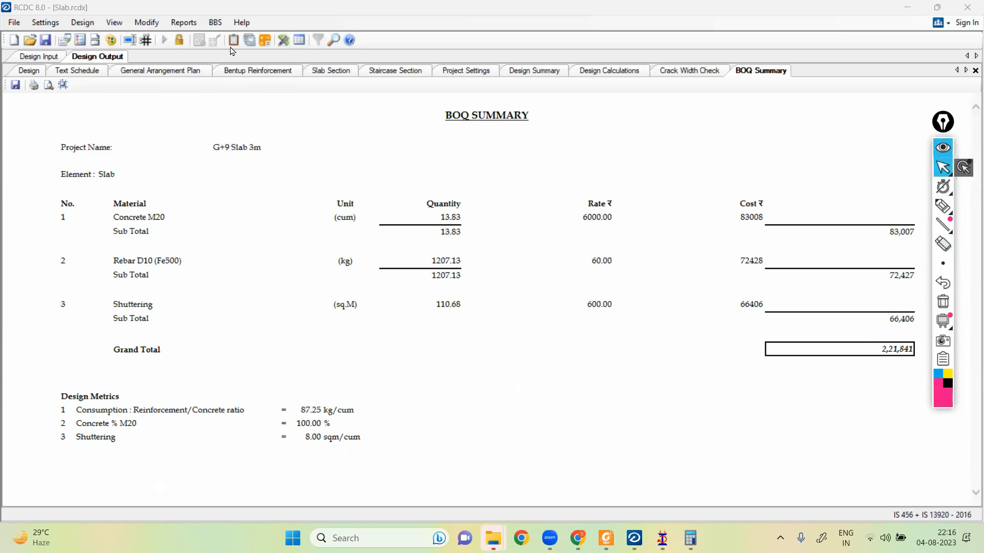
Accept the BBS settings with a Factor of Ld of 1 for bottom end, bottom continuous and top end support anchorage.
click(215, 23)
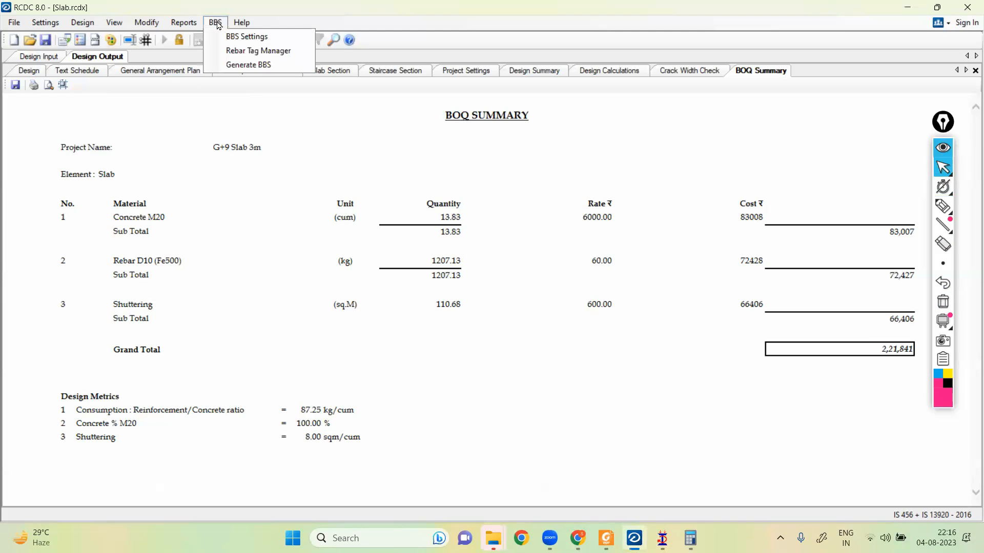
click(247, 39)
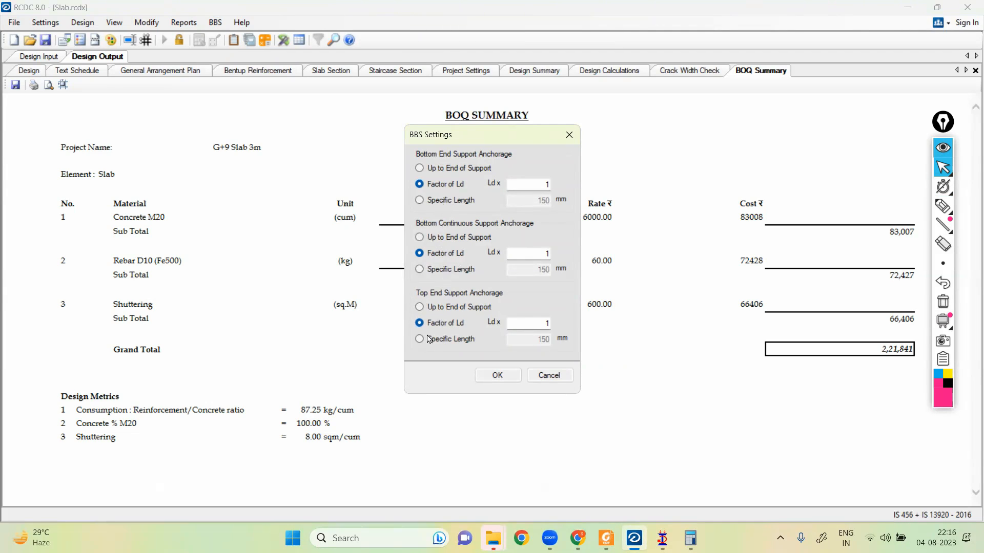
click(498, 376)
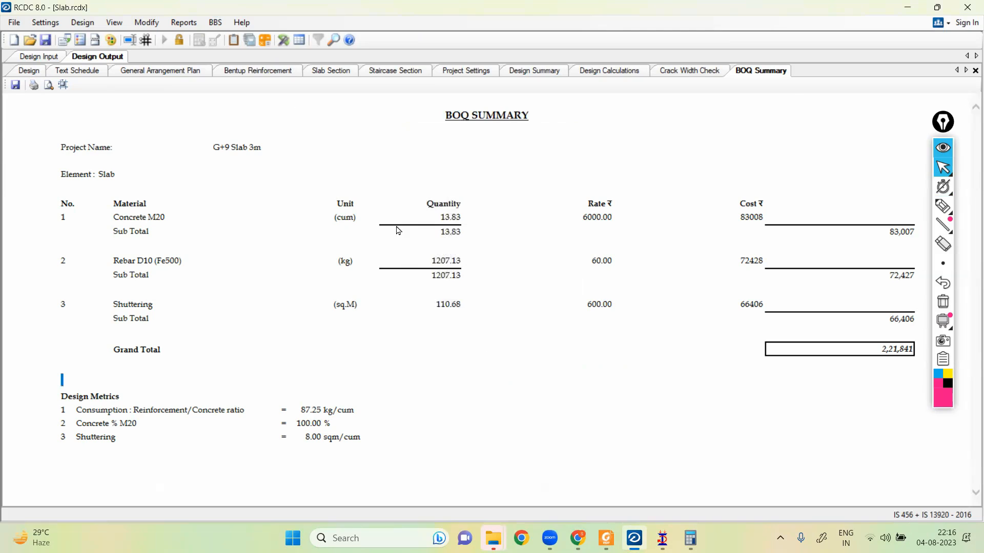
Check the rebar tags for both bar layers and accept bar mark prefixes B for bottom and T for top.
click(215, 23)
click(255, 51)
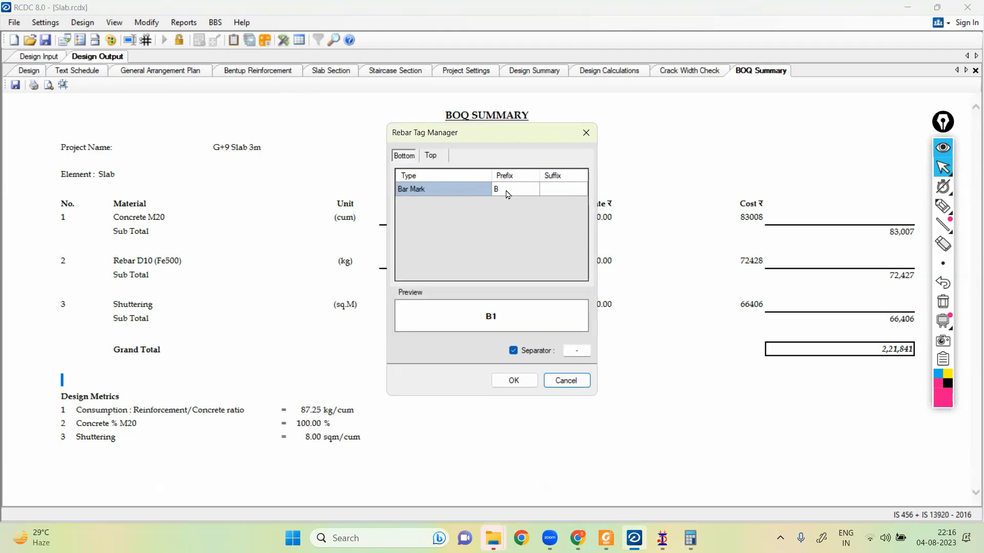
click(433, 156)
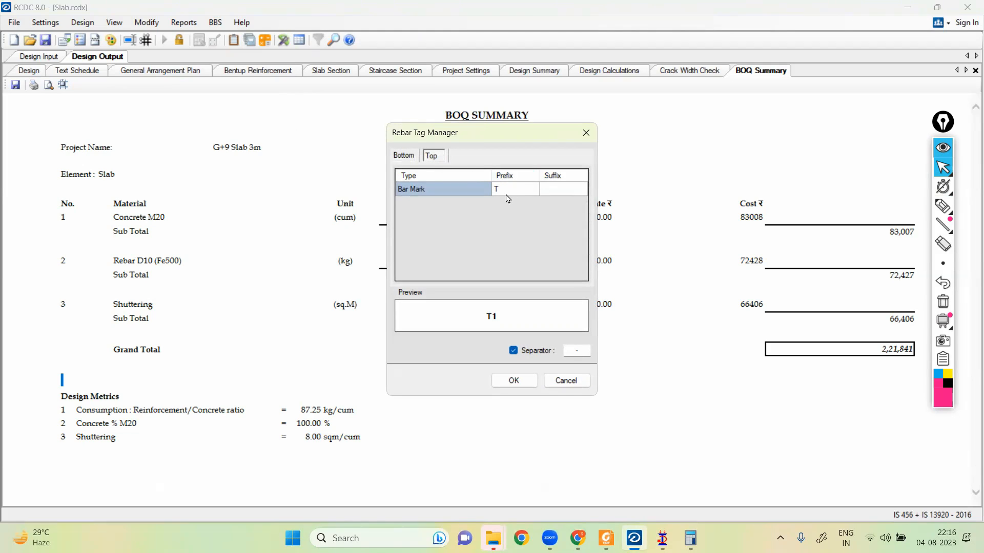
key(Return)
Generate the bar bending schedule to screen as a drawing, with the rebar length round-off set to 25 mm.
click(215, 23)
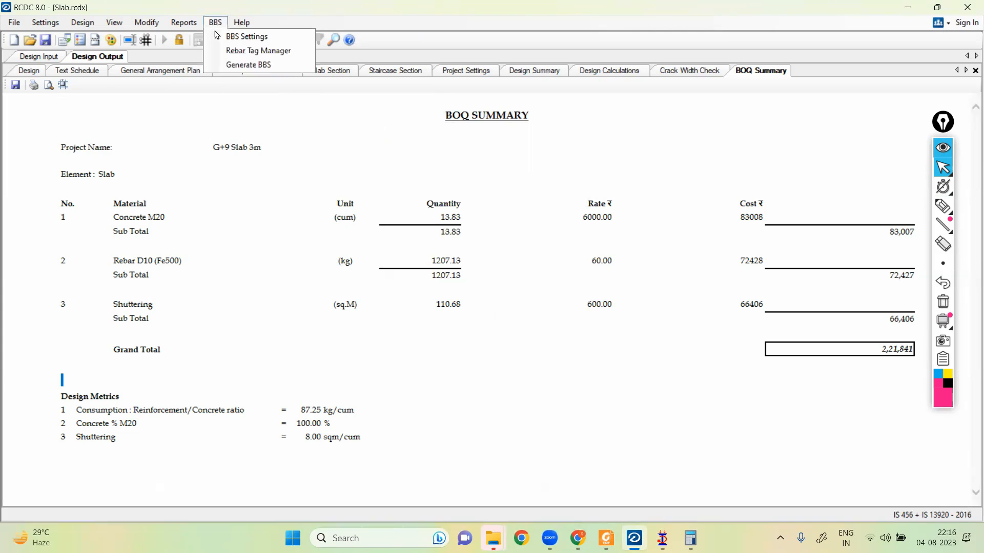
click(242, 65)
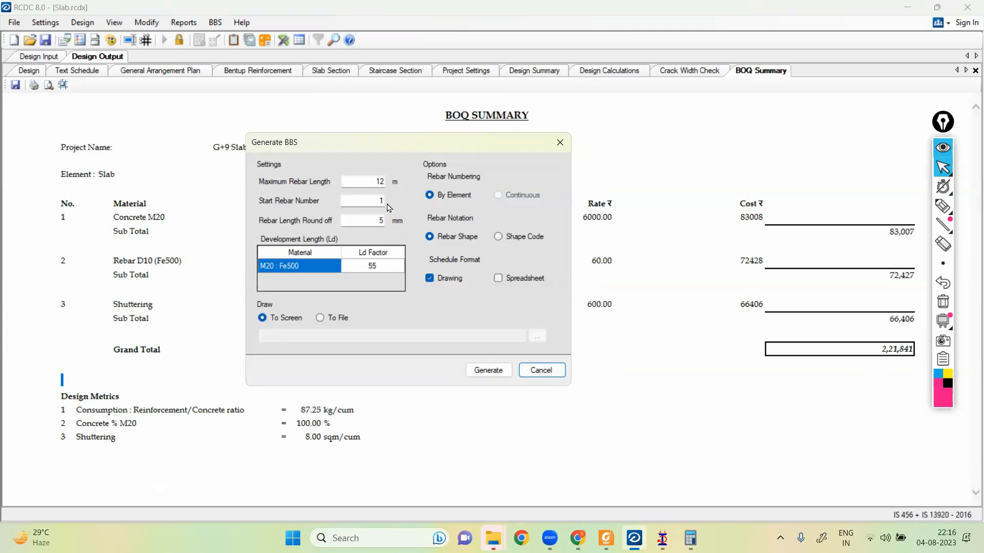
click(377, 218)
click(578, 538)
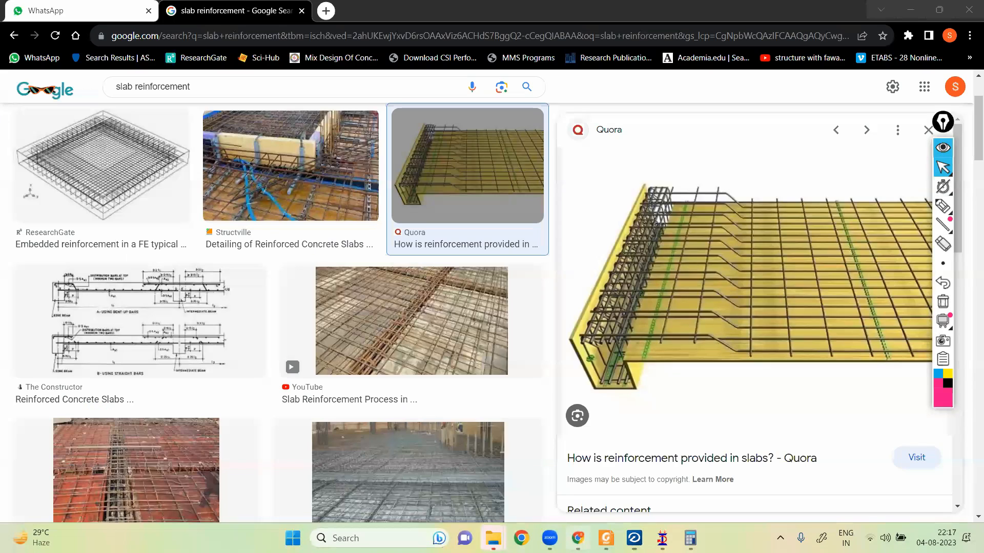
click(911, 10)
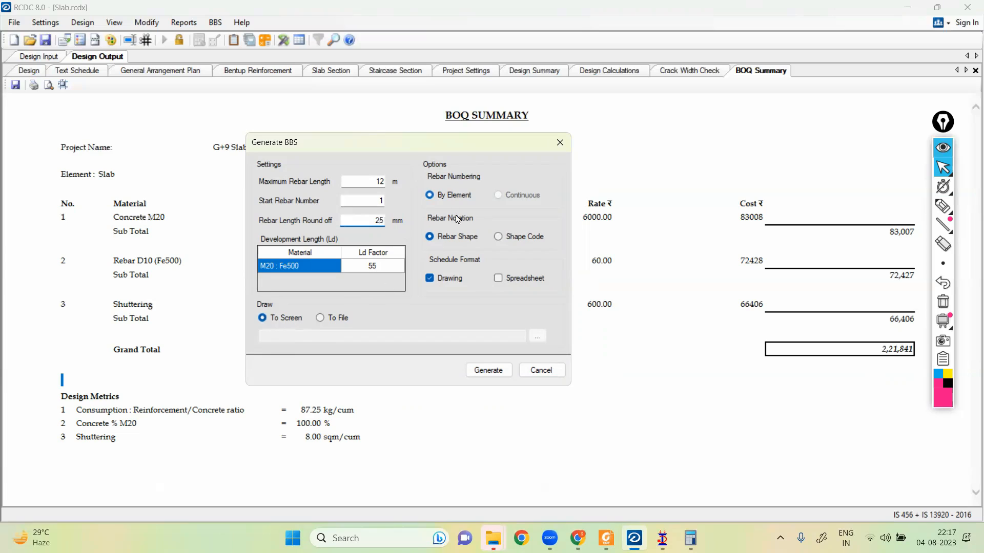
click(482, 369)
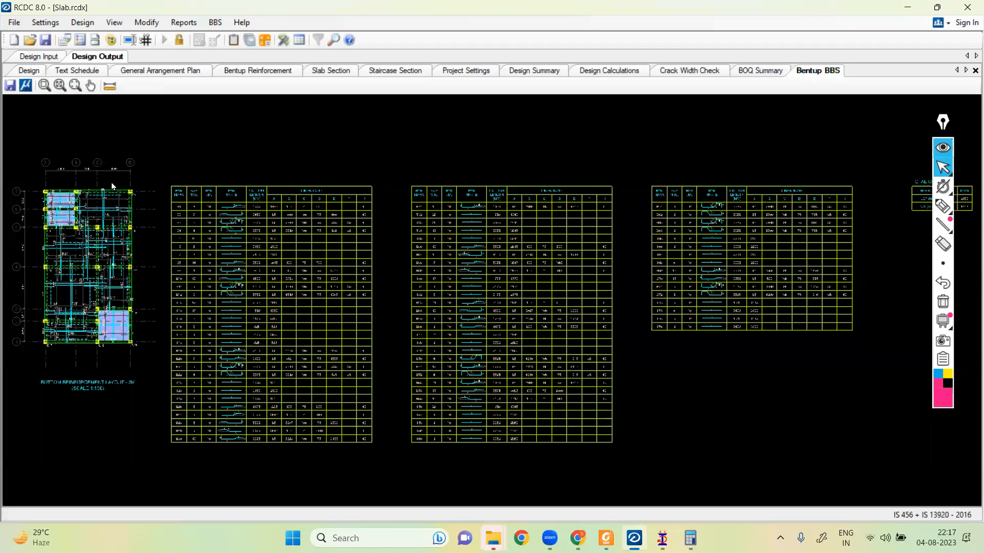
Examine the bar marks, numbers, diameters, shapes and cutting lengths in the first bar bending schedule table.
scroll(402, 148, up, 5)
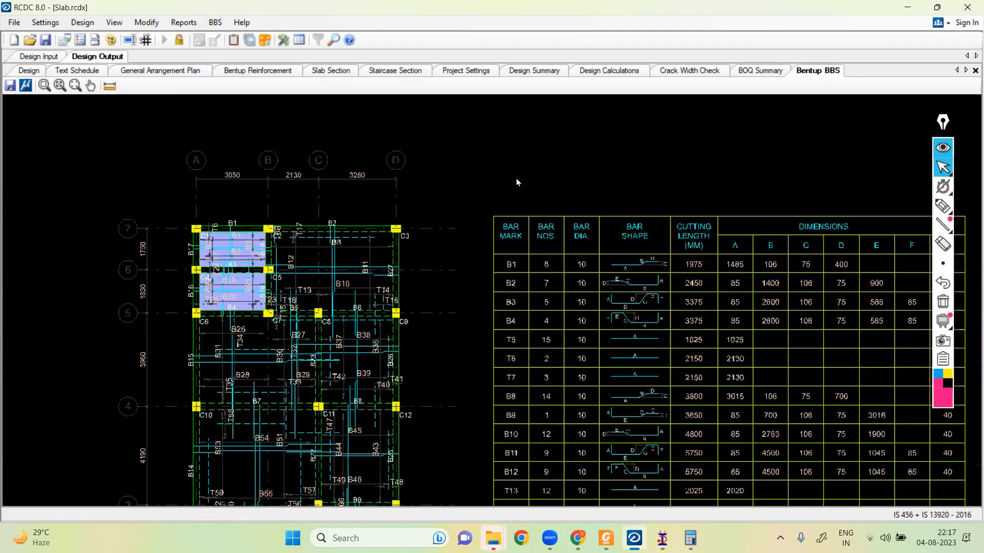
scroll(297, 169, up, 3)
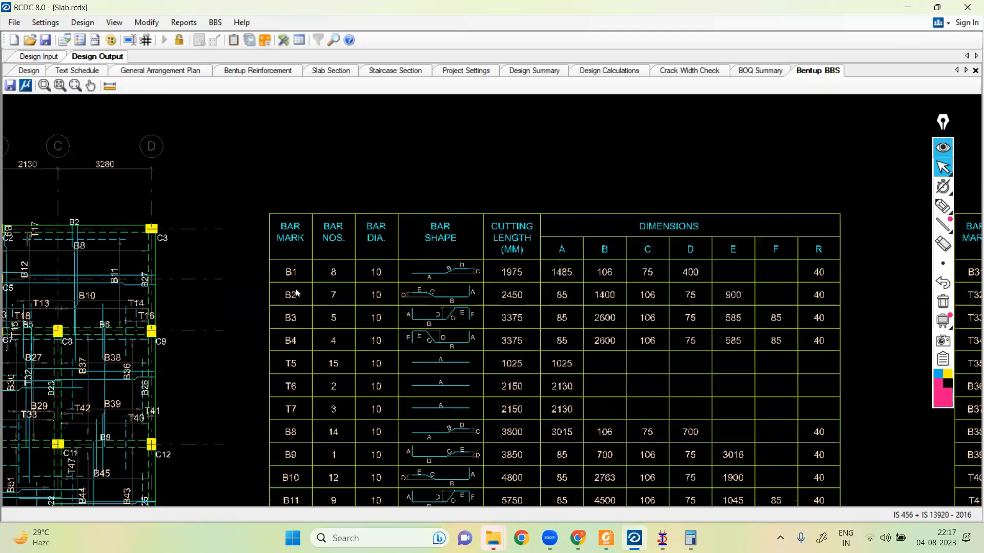
scroll(337, 288, up, 1)
middle_drag(344, 278, 323, 189)
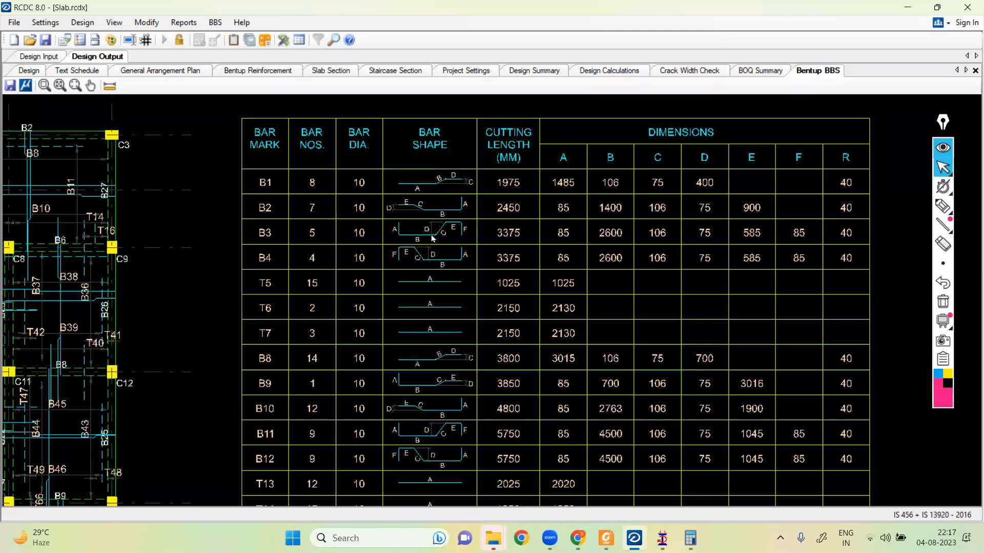
scroll(438, 185, up, 1)
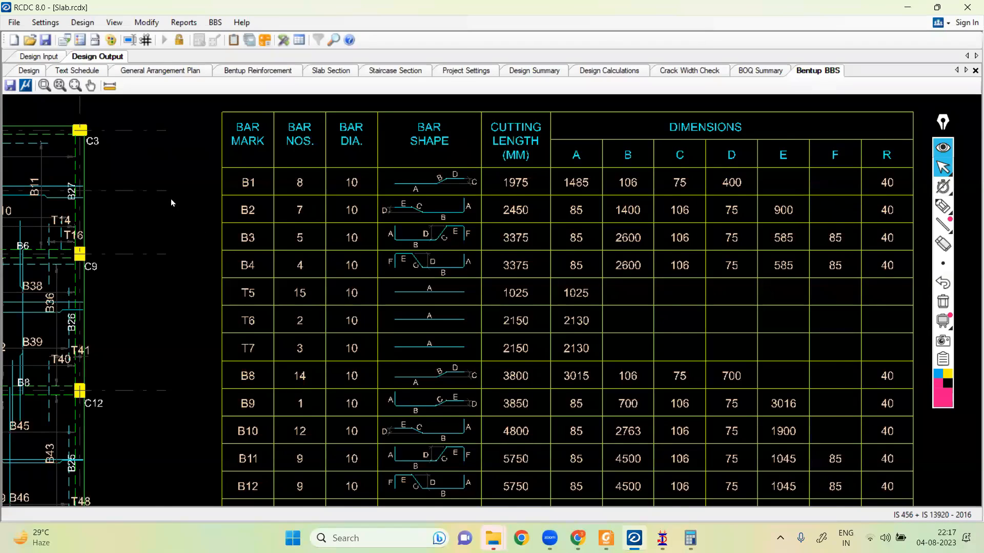
Examine the reinforcement layout plan, locating bars such as B10, B11 and B12 in the panel between columns C2, C3, C8 and C9.
middle_drag(170, 198, 293, 178)
scroll(293, 179, down, 1)
middle_drag(287, 246, 316, 198)
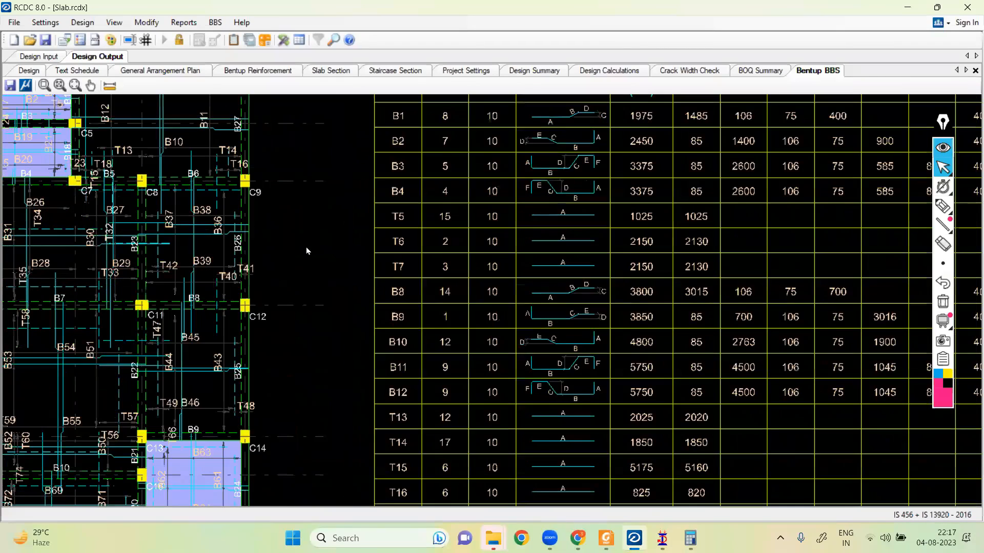
scroll(306, 248, up, 1)
middle_drag(306, 248, 371, 229)
scroll(303, 247, up, 1)
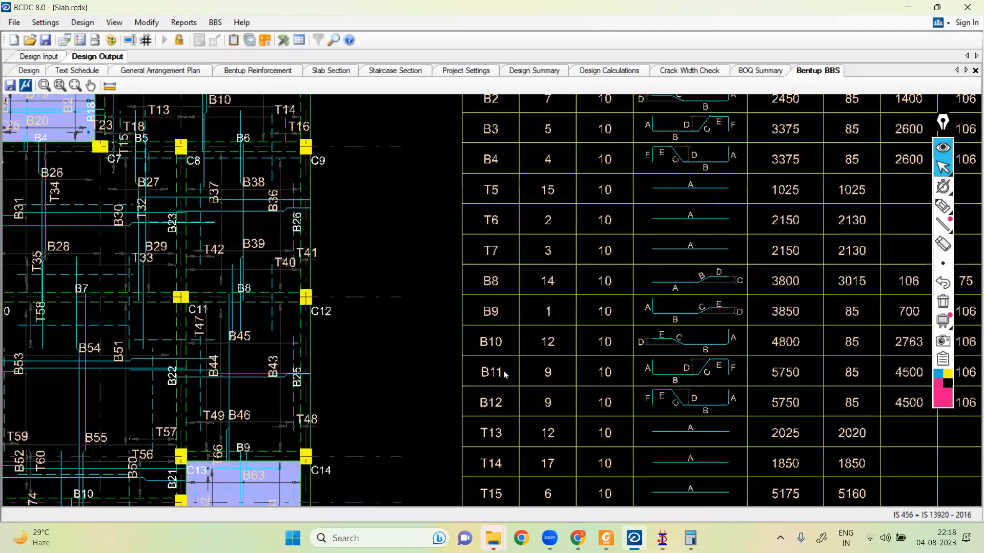
middle_drag(436, 349, 552, 340)
middle_drag(496, 249, 496, 369)
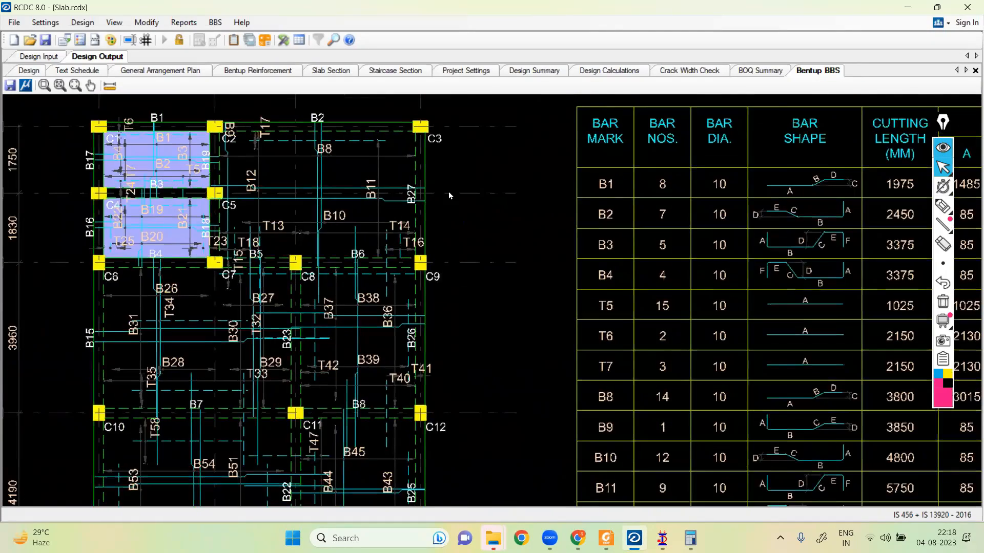
scroll(441, 199, up, 2)
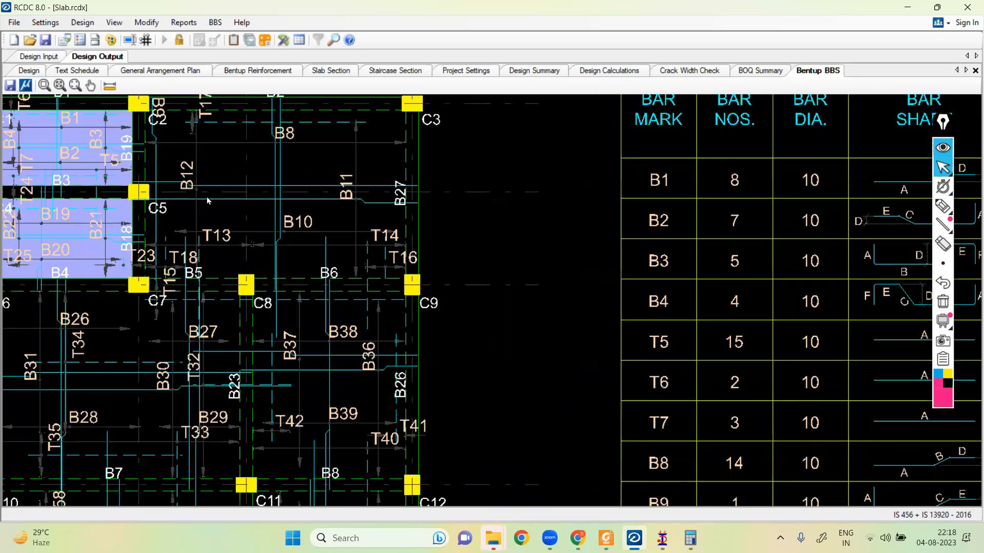
scroll(217, 197, up, 2)
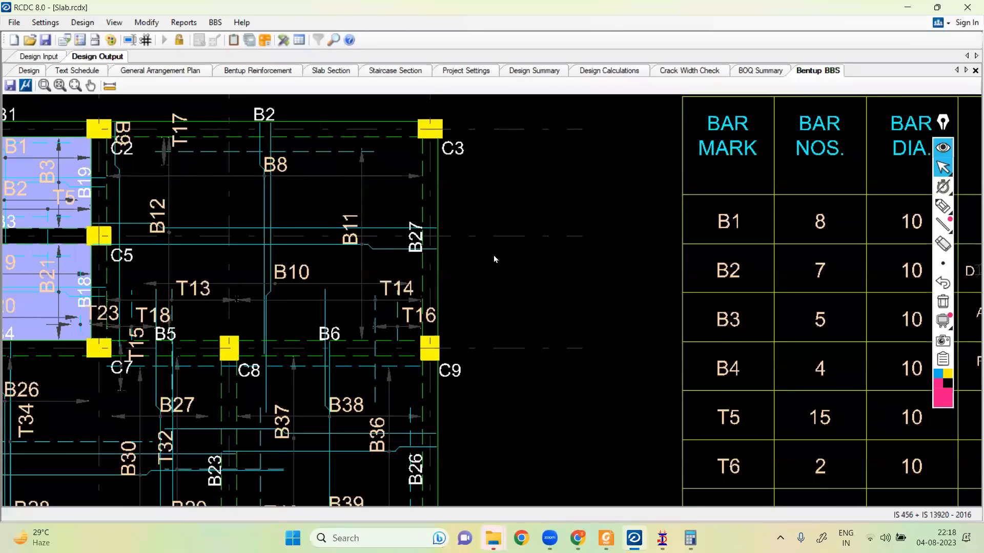
Compare the bent-up shapes, cutting lengths and segment dimensions of bars B10 to B12 in the schedule table.
scroll(506, 258, down, 1)
middle_drag(506, 259, 298, 185)
scroll(355, 208, down, 2)
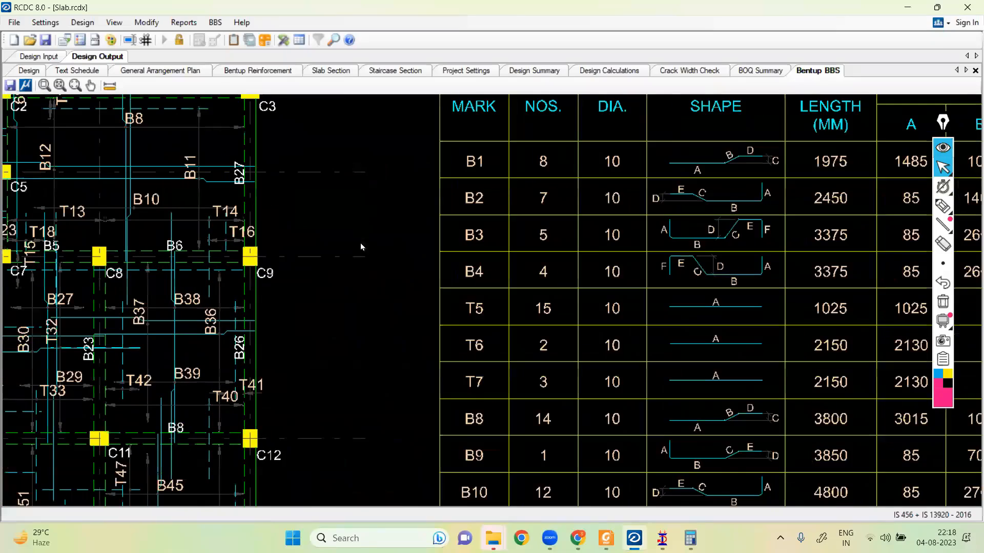
scroll(365, 274, down, 1)
middle_drag(384, 361, 378, 318)
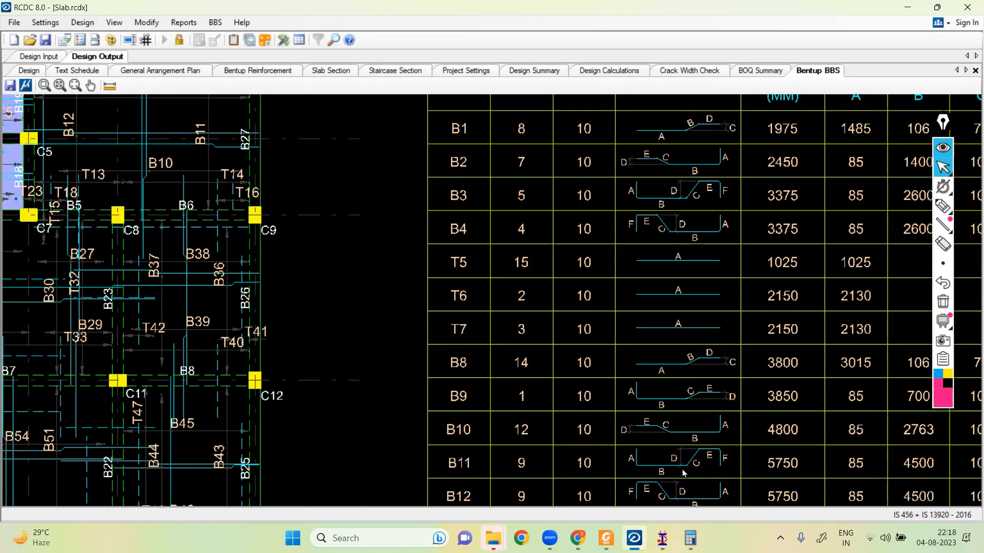
middle_drag(662, 461, 514, 448)
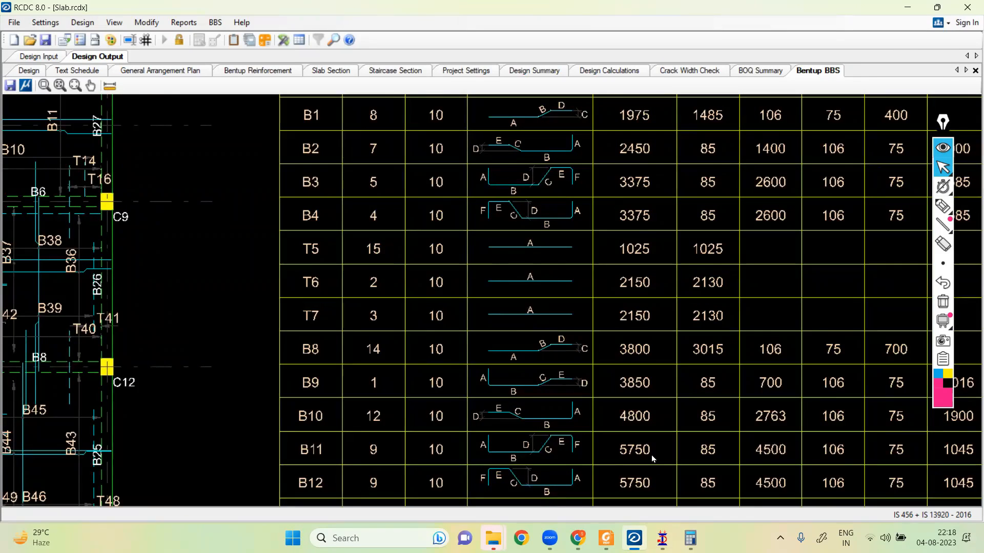
Examine the bent-up shapes and dimension columns A to R of bars B10, B11 and B12 in the first schedule table.
scroll(647, 456, down, 1)
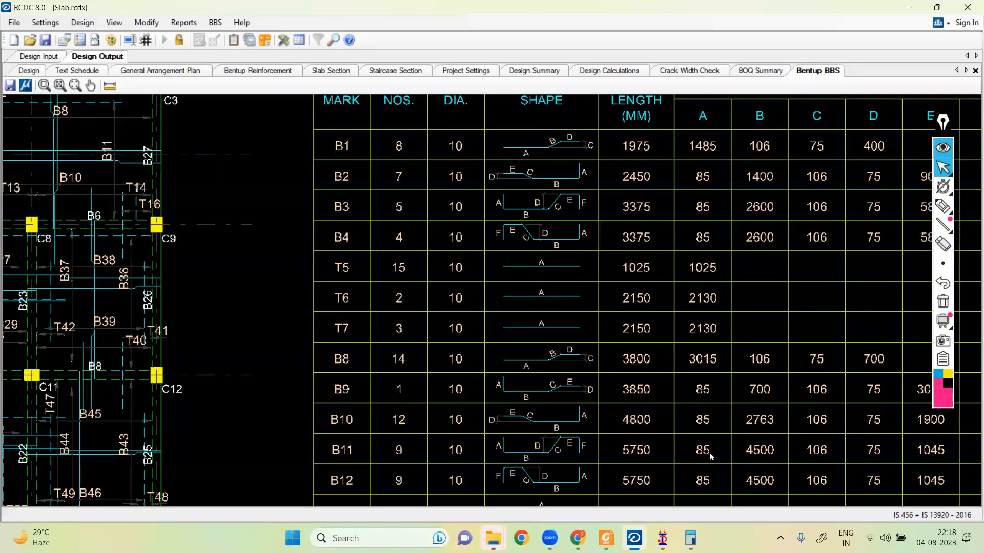
middle_drag(715, 453, 666, 454)
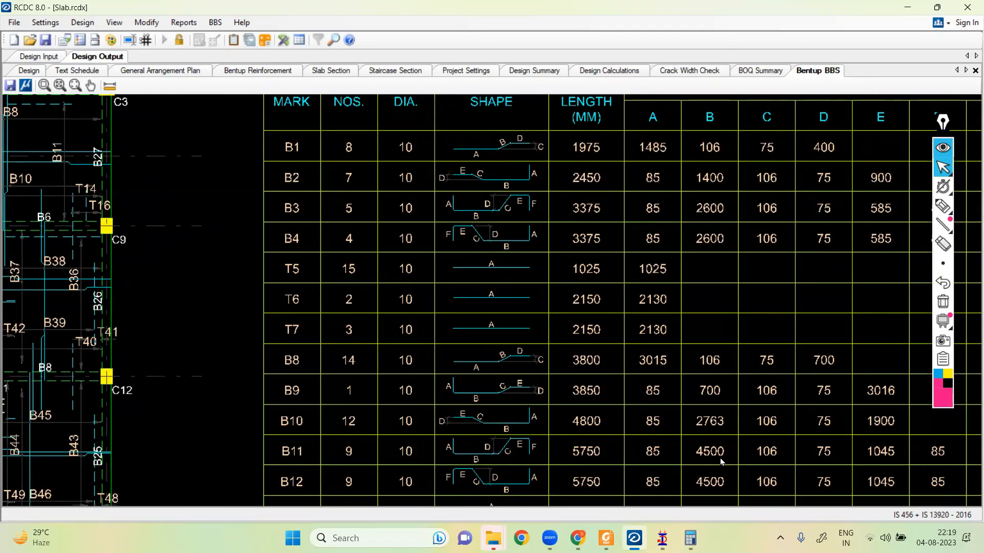
middle_drag(730, 458, 670, 456)
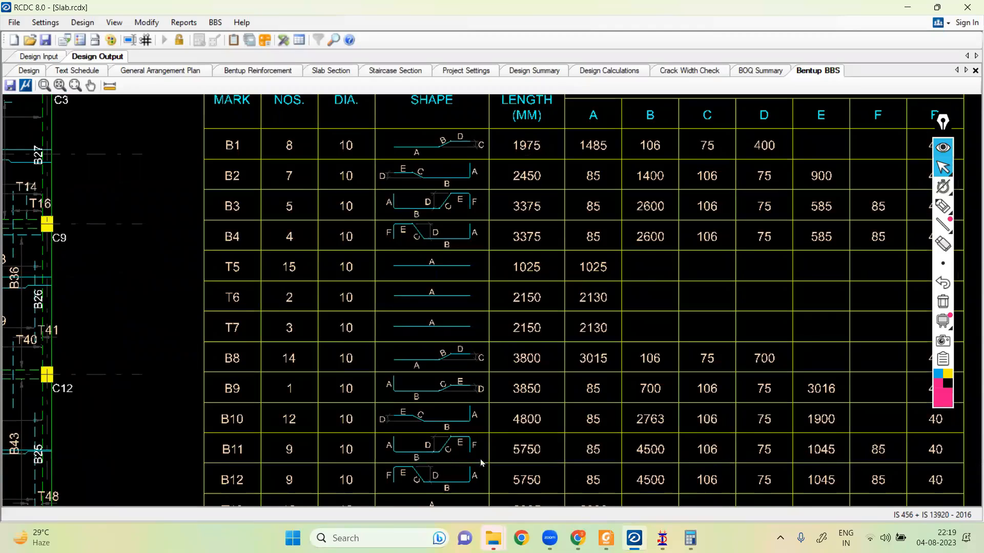
scroll(715, 455, down, 2)
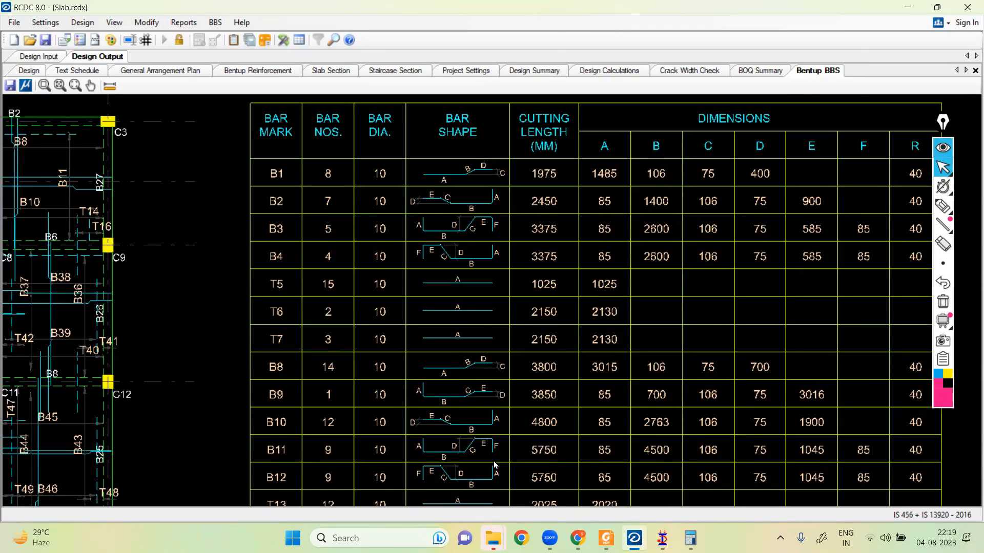
scroll(494, 465, up, 2)
scroll(493, 461, up, 1)
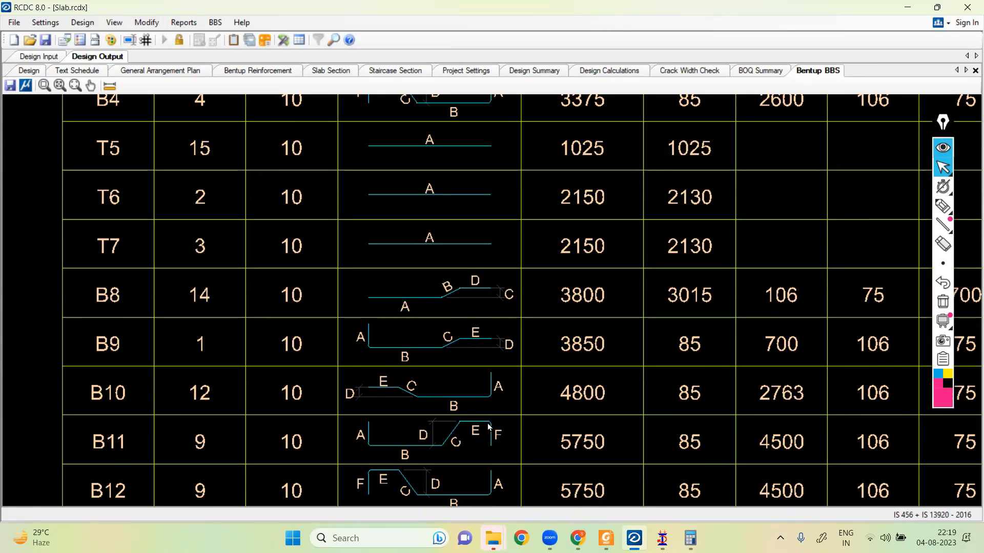
scroll(586, 439, down, 1)
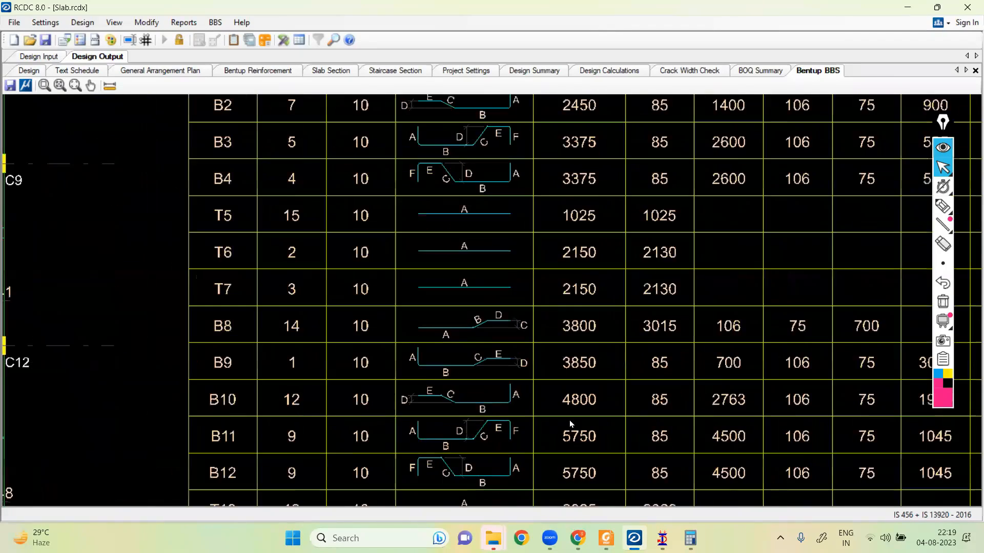
scroll(658, 439, down, 1)
scroll(717, 442, down, 1)
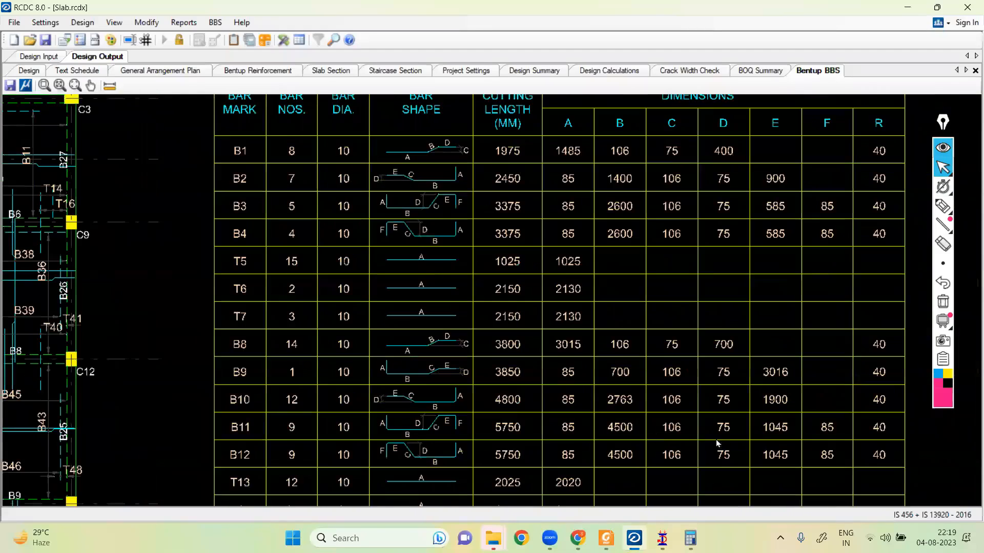
scroll(887, 430, down, 1)
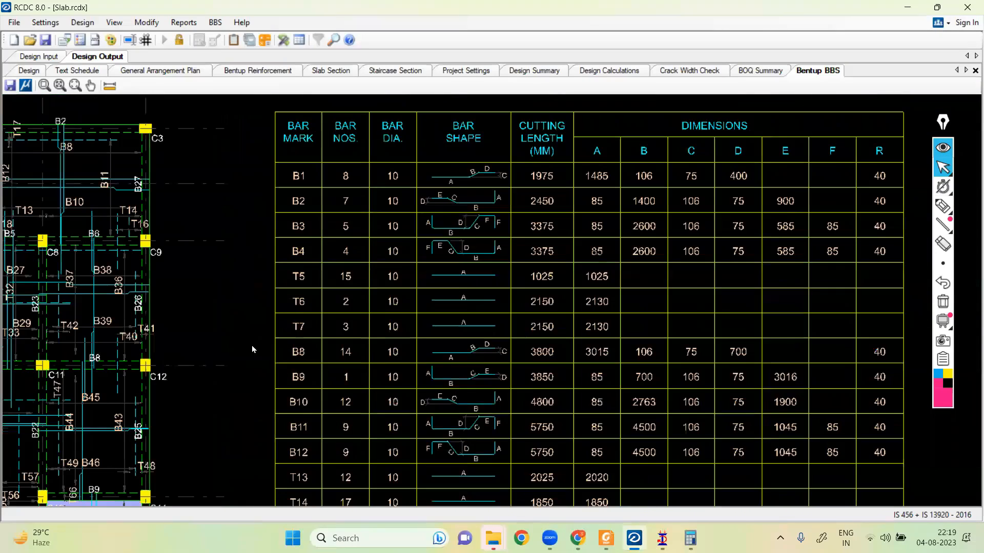
Examine the bar marks on the reinforcement layout plan around the panel bounded by columns C2, C3, C8 and C9.
scroll(251, 344, down, 1)
scroll(500, 211, down, 2)
scroll(500, 212, down, 1)
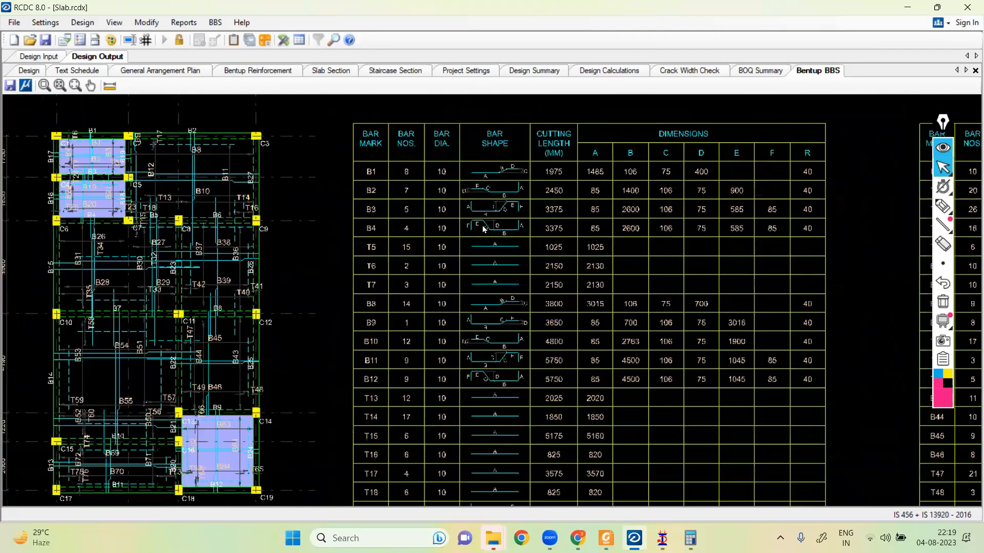
scroll(340, 230, down, 1)
scroll(312, 205, up, 2)
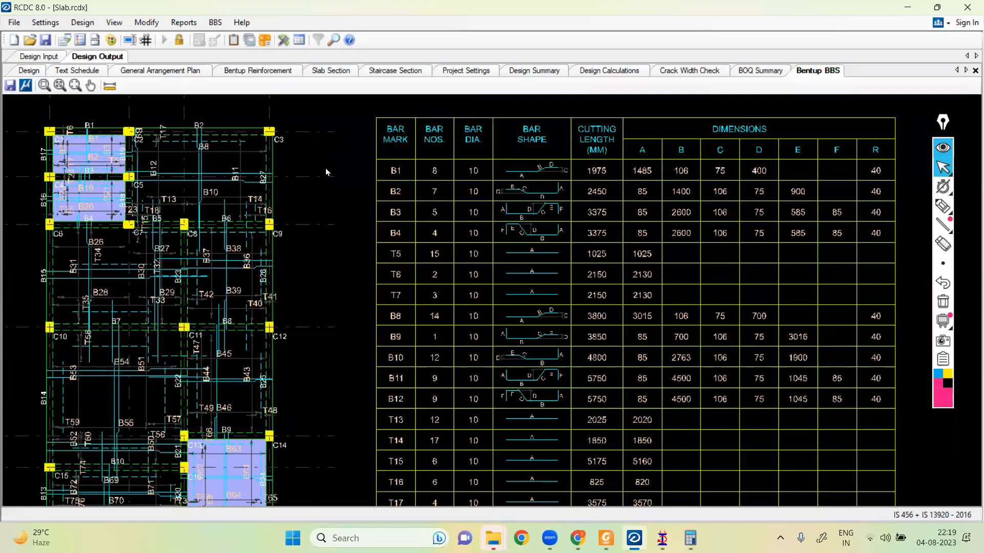
scroll(362, 176, up, 3)
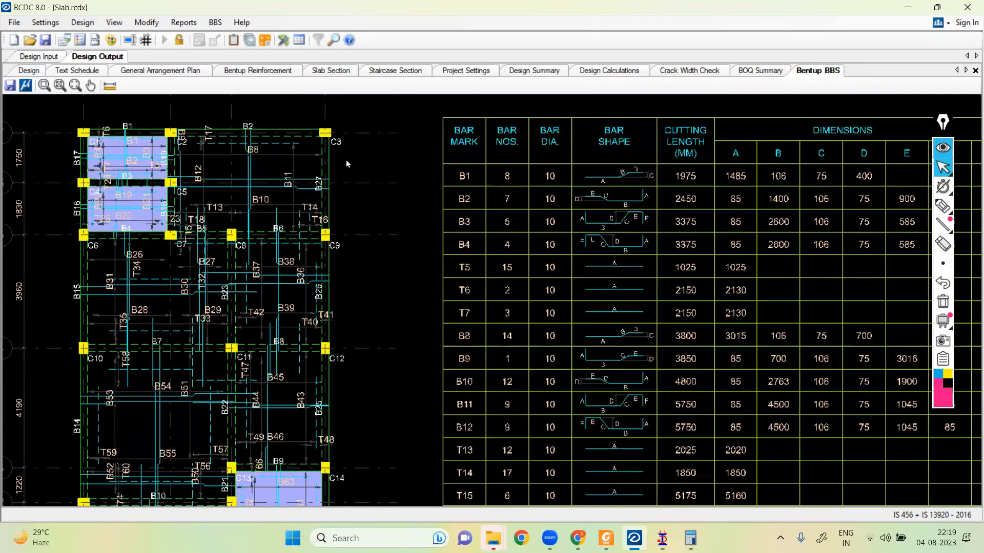
scroll(314, 163, up, 1)
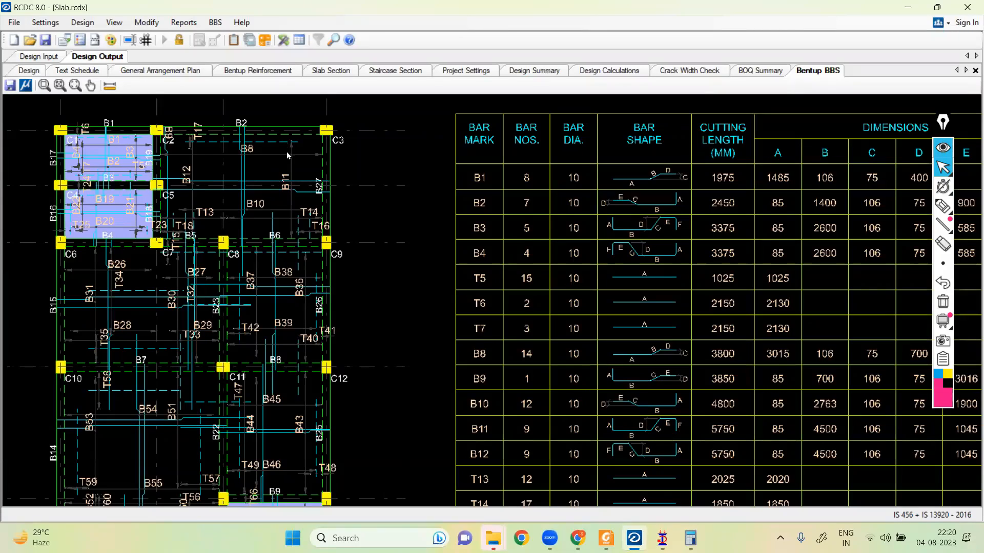
scroll(272, 173, up, 3)
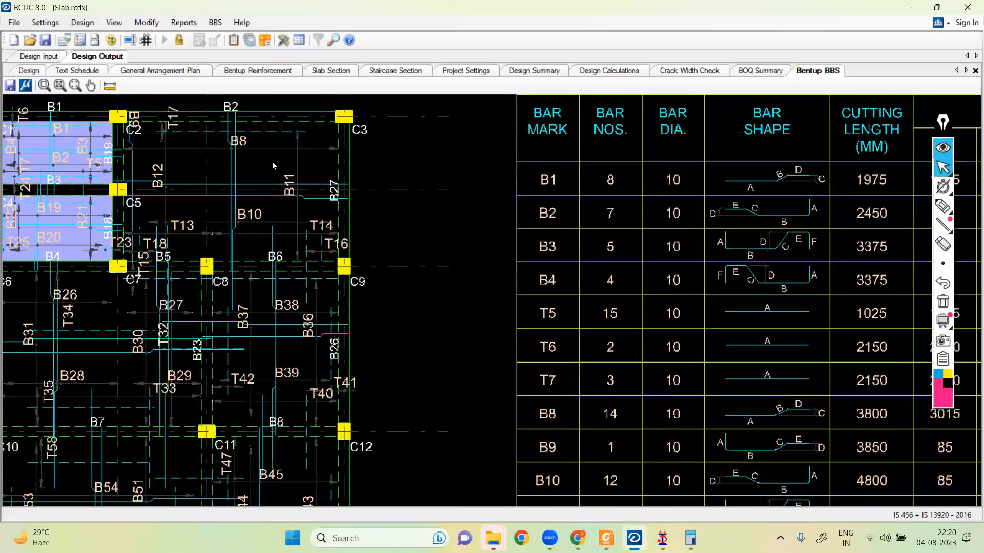
Compare the bar marks across the gridded reinforcement layout plan with their entries in the bar bending schedule tables.
mouse_move(312, 168)
middle_down()
mouse_move(520, 176)
mouse_move(512, 243)
mouse_move(457, 139)
middle_up()
scroll(456, 138, down, 2)
middle_drag(642, 206, 506, 212)
scroll(506, 212, down, 1)
scroll(506, 212, up, 2)
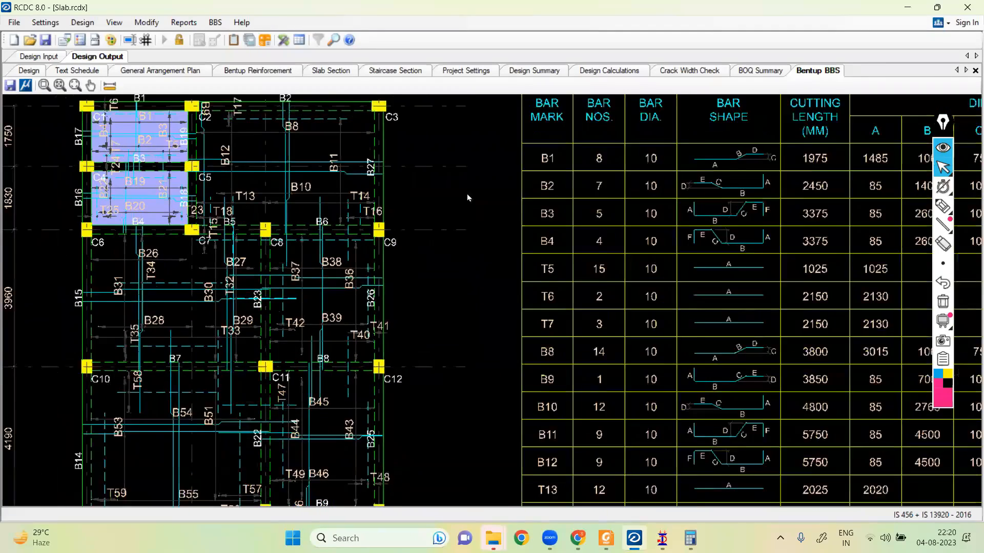
middle_drag(440, 165, 439, 310)
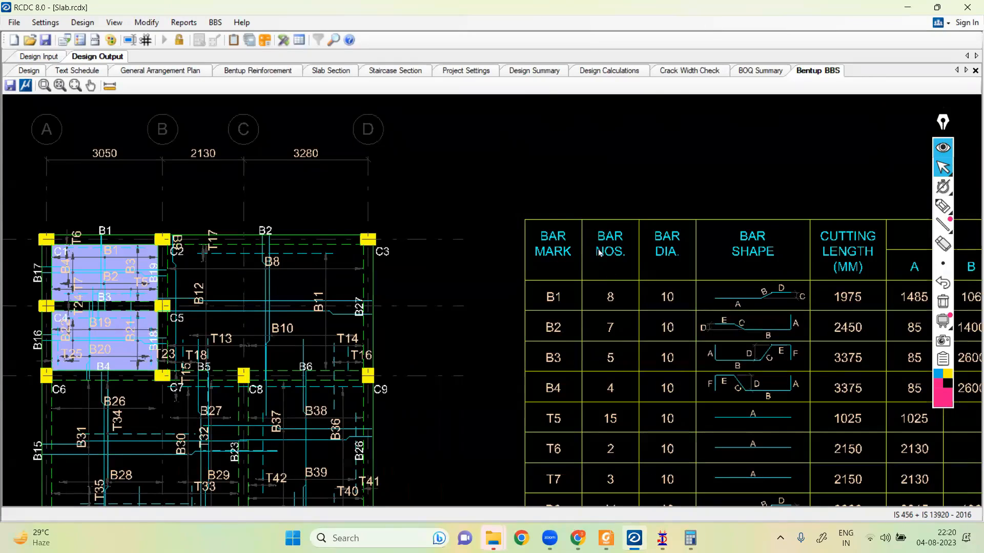
scroll(444, 207, down, 4)
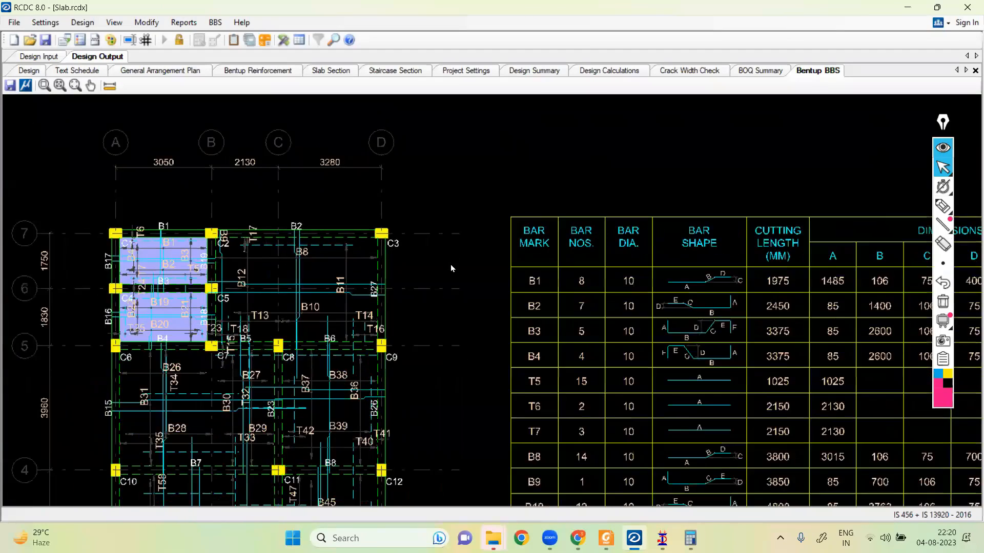
scroll(602, 321, down, 1)
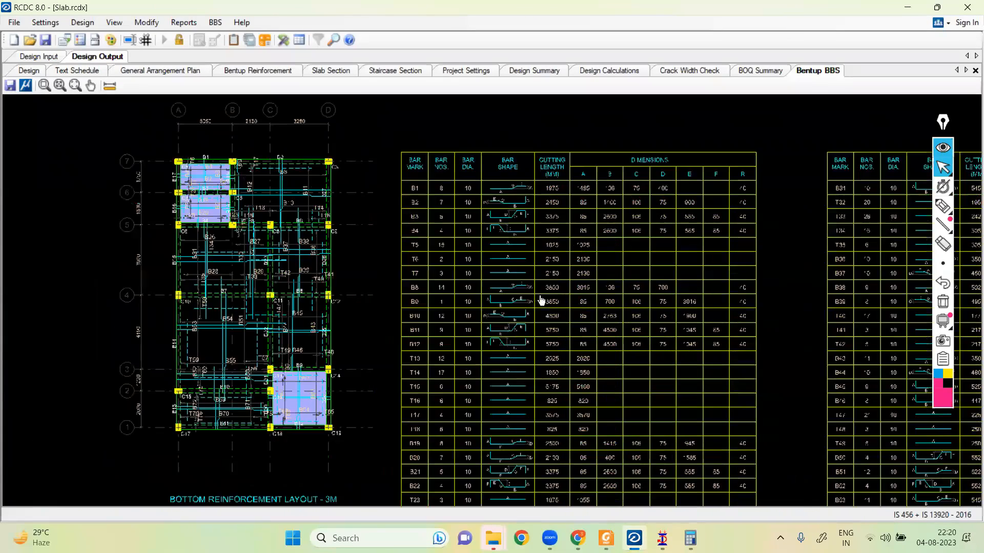
scroll(402, 176, up, 3)
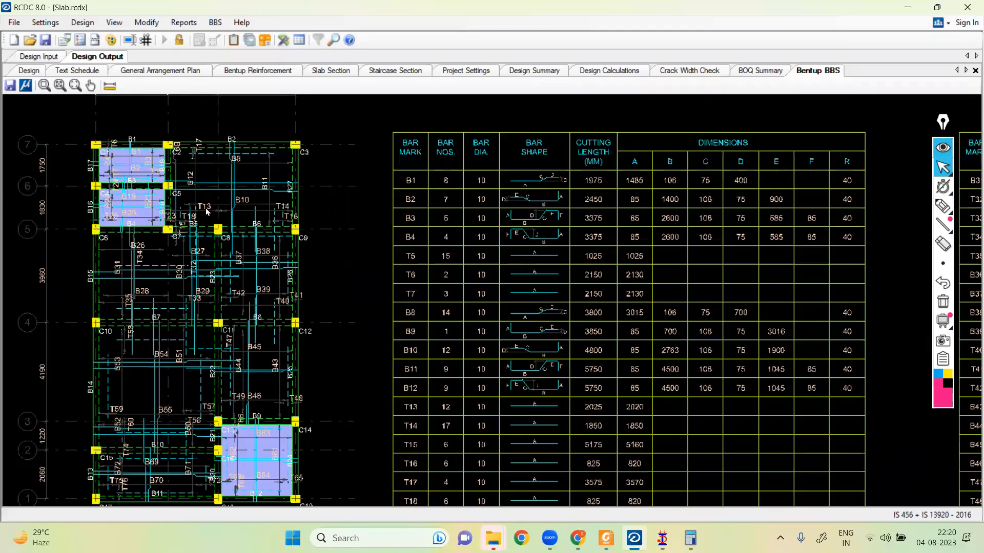
scroll(512, 279, down, 2)
scroll(811, 405, down, 2)
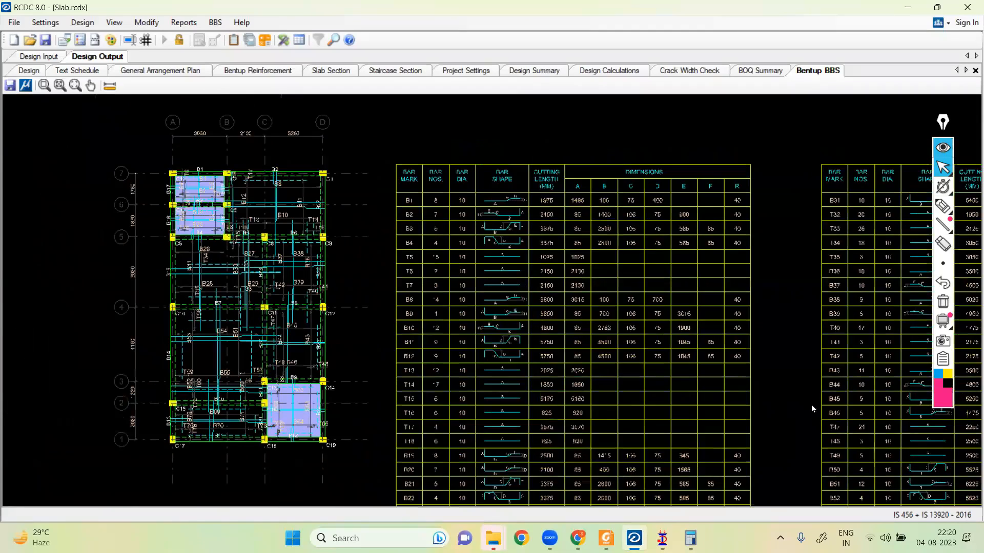
Save the bar bending schedule drawing as a DXF file named Slab BBS in the Slab folder.
middle_drag(684, 366, 548, 233)
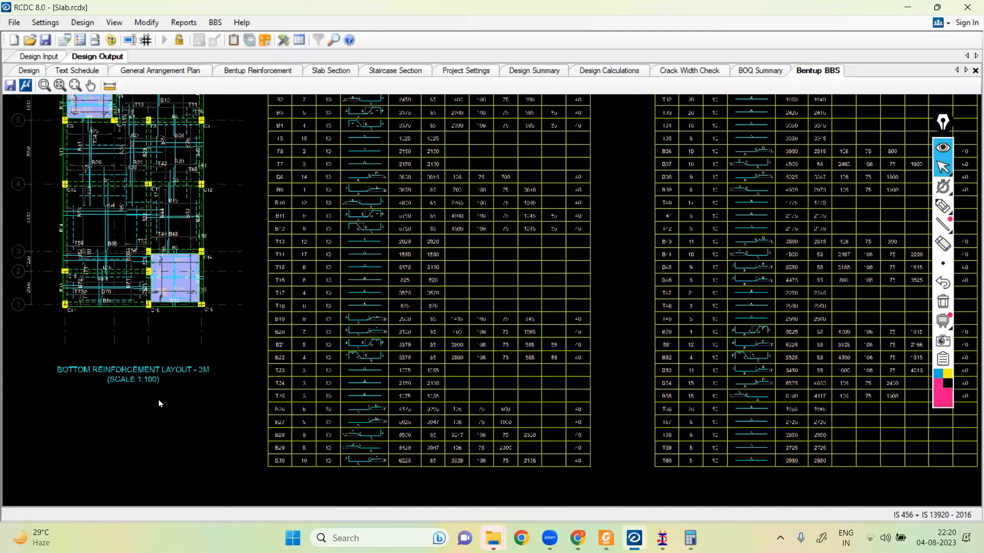
scroll(158, 400, up, 2)
middle_drag(205, 395, 313, 383)
scroll(72, 146, up, 1)
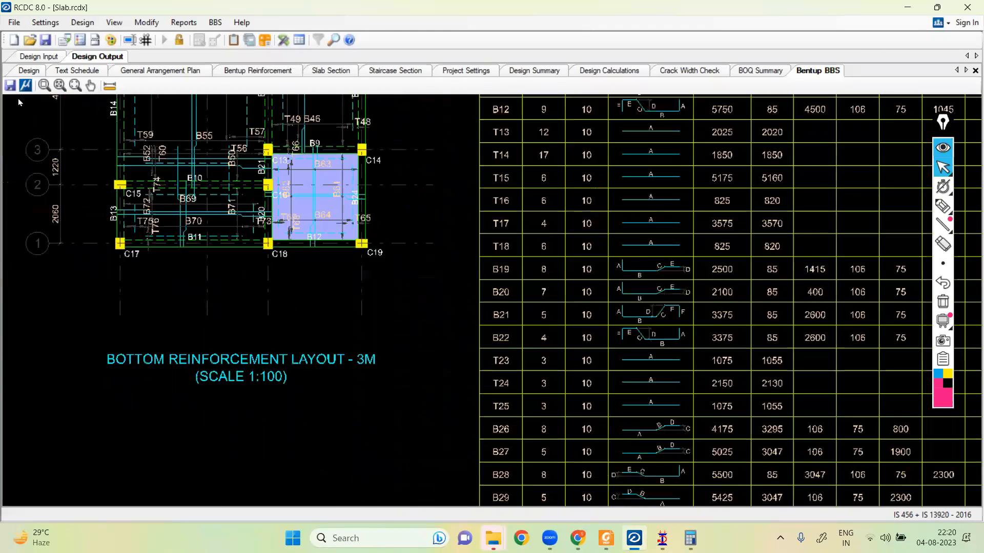
click(9, 88)
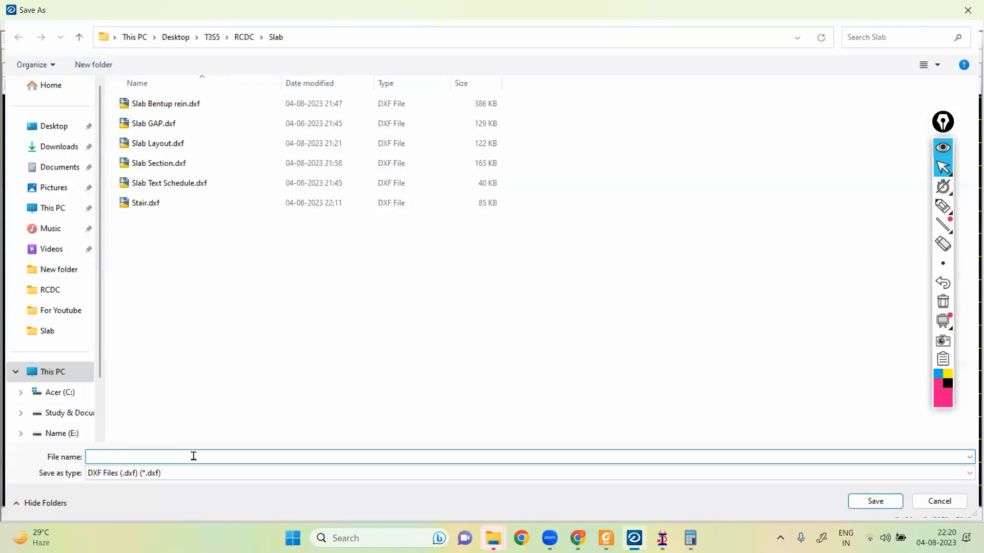
text(Slab BBS)
key(Return)
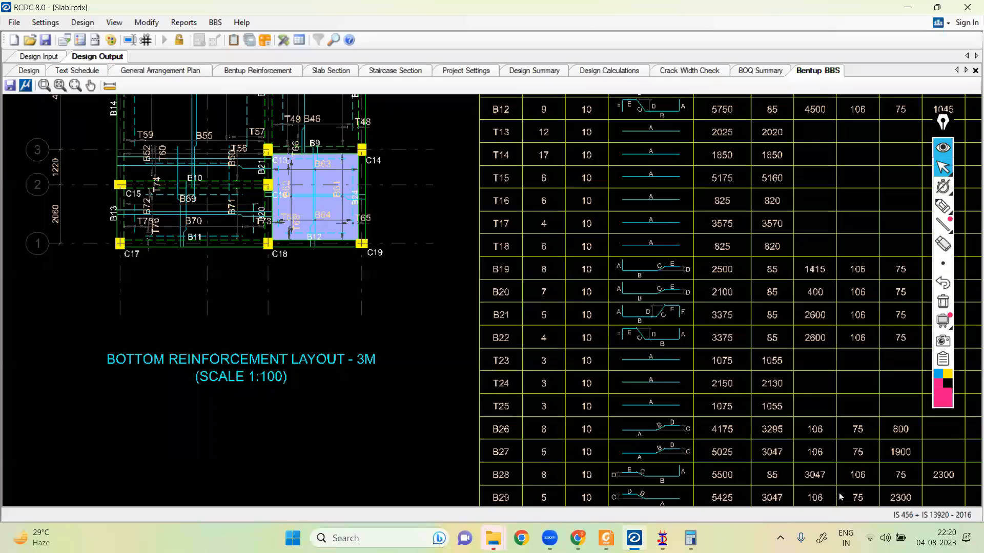
click(214, 22)
click(215, 22)
scroll(456, 295, down, 2)
scroll(420, 176, down, 3)
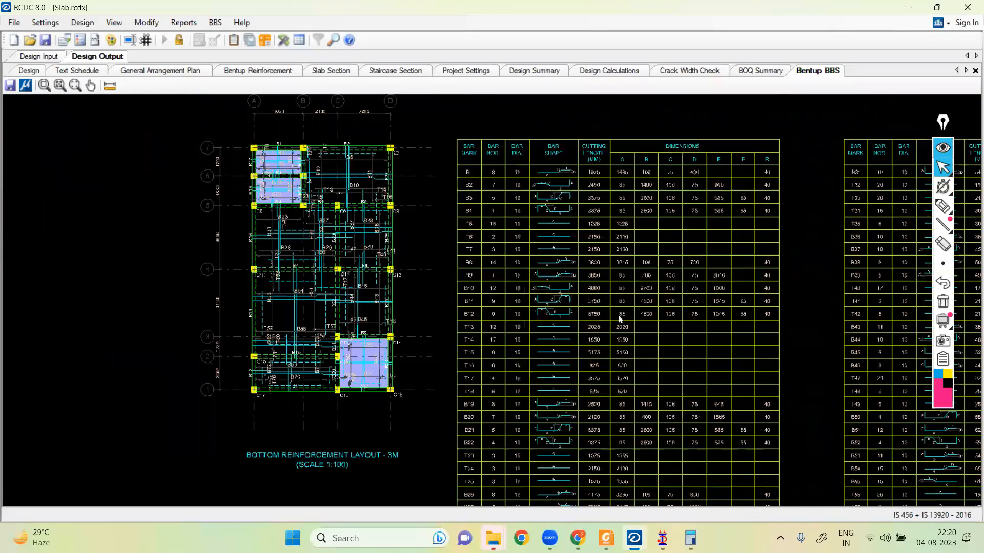
middle_drag(707, 271, 704, 265)
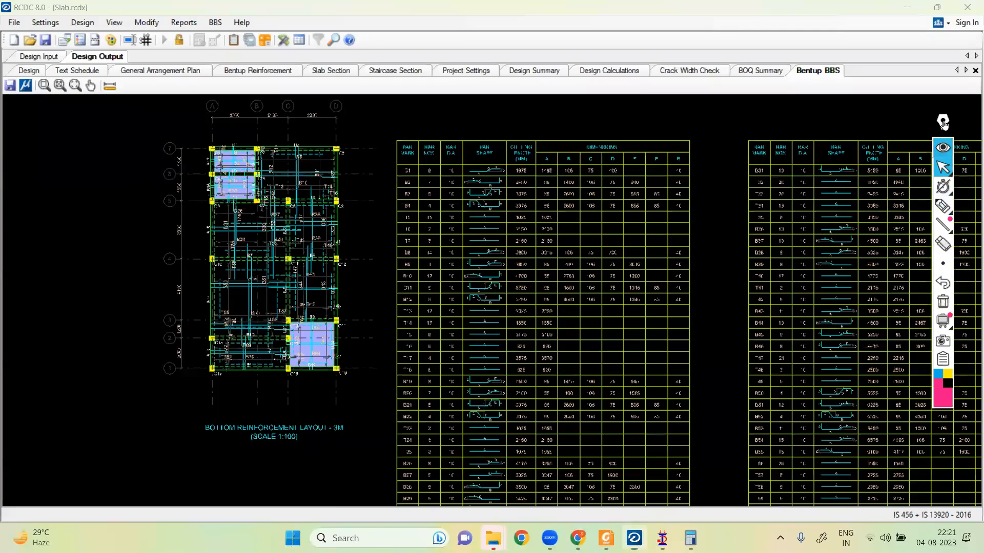
mouse_move(943, 206)
mouse_move(943, 169)
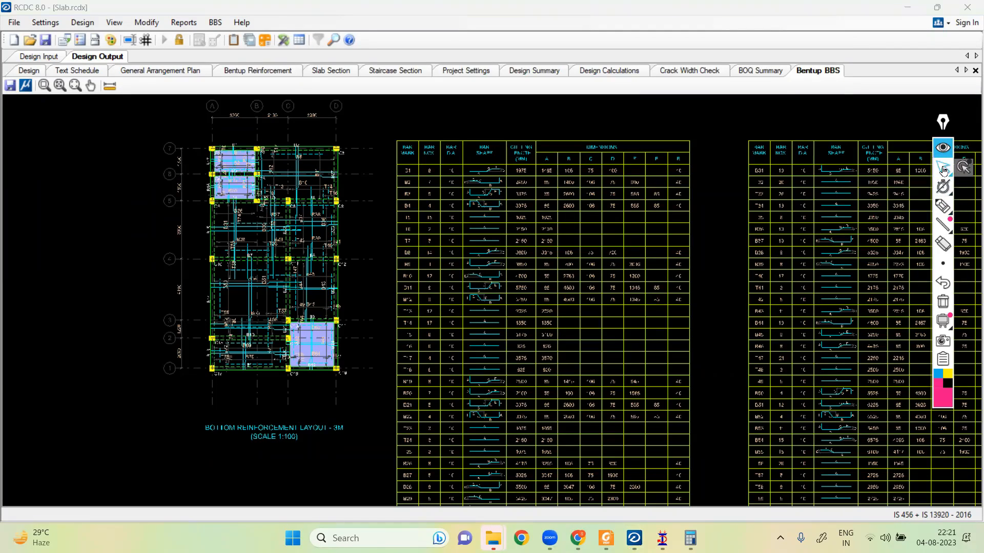
click(943, 149)
middle_drag(786, 120, 671, 113)
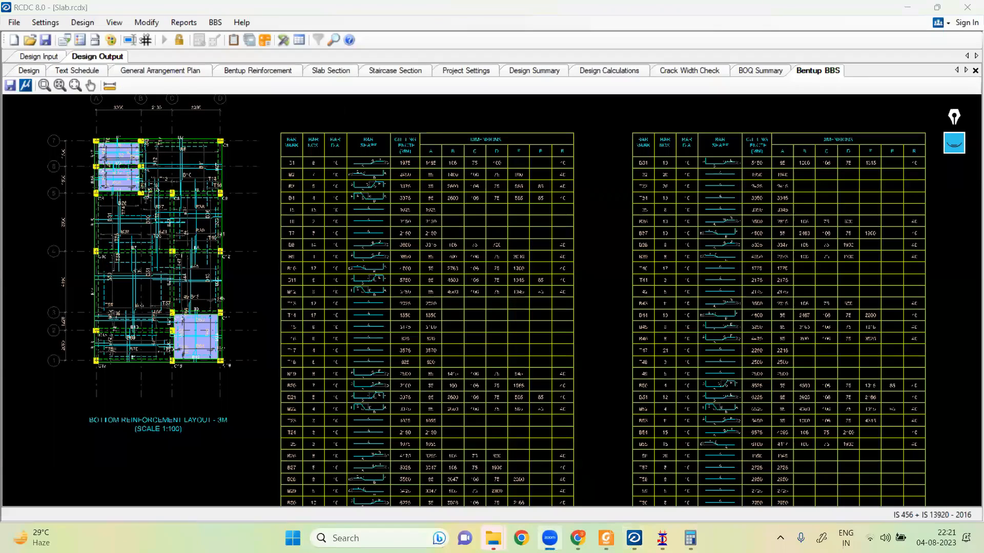
click(728, 57)
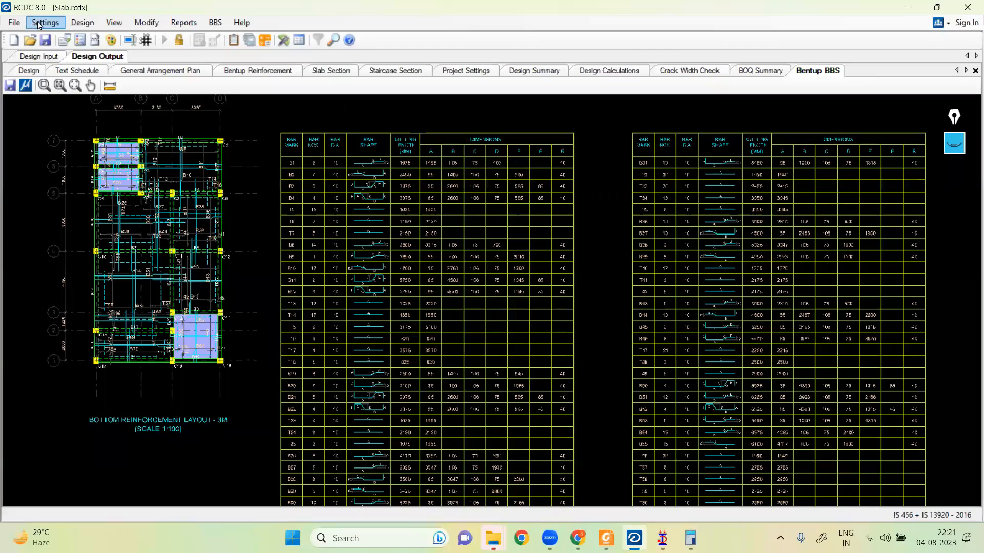
Display the slab text schedule and review the thickness, type and reinforcement of slabs S1 to S9.
click(39, 24)
mouse_move(76, 24)
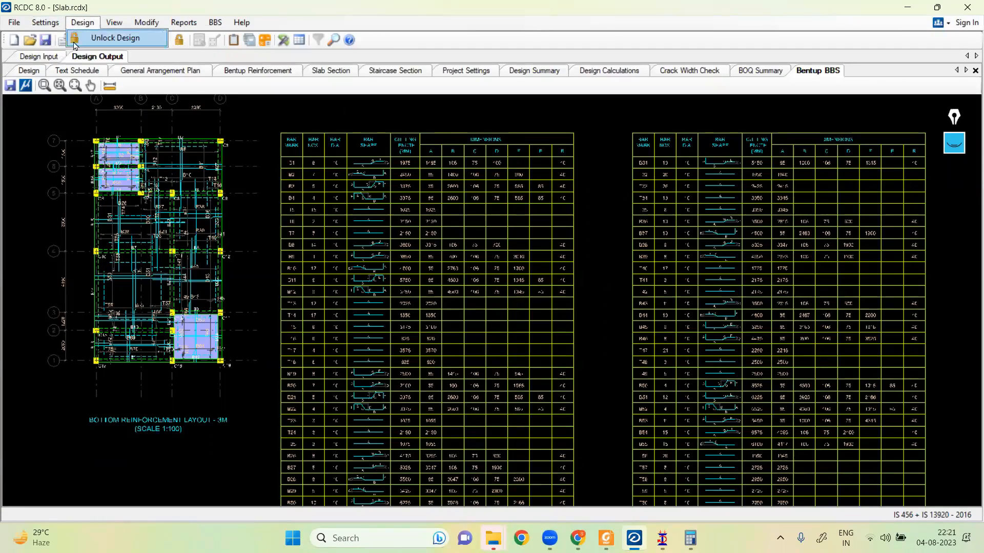
click(78, 76)
click(78, 75)
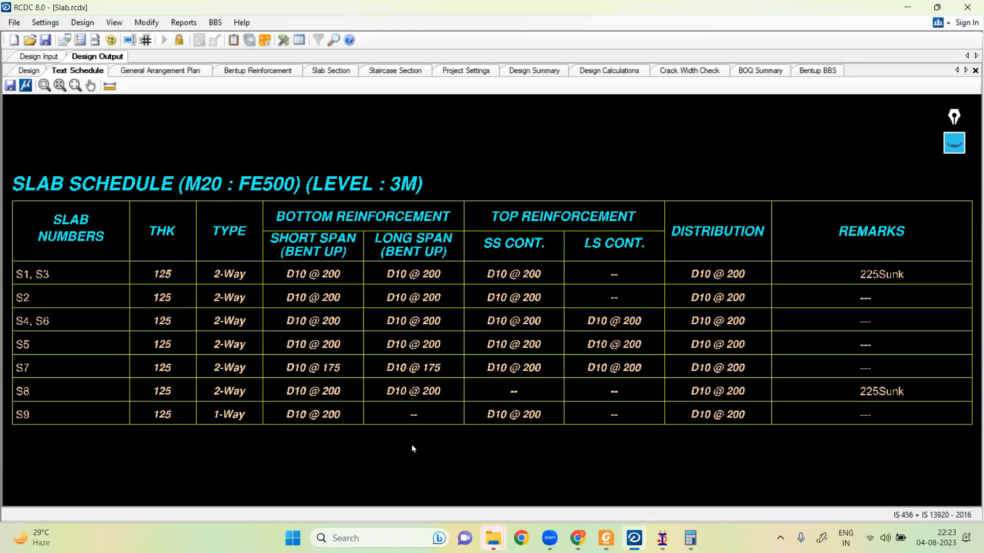
click(550, 538)
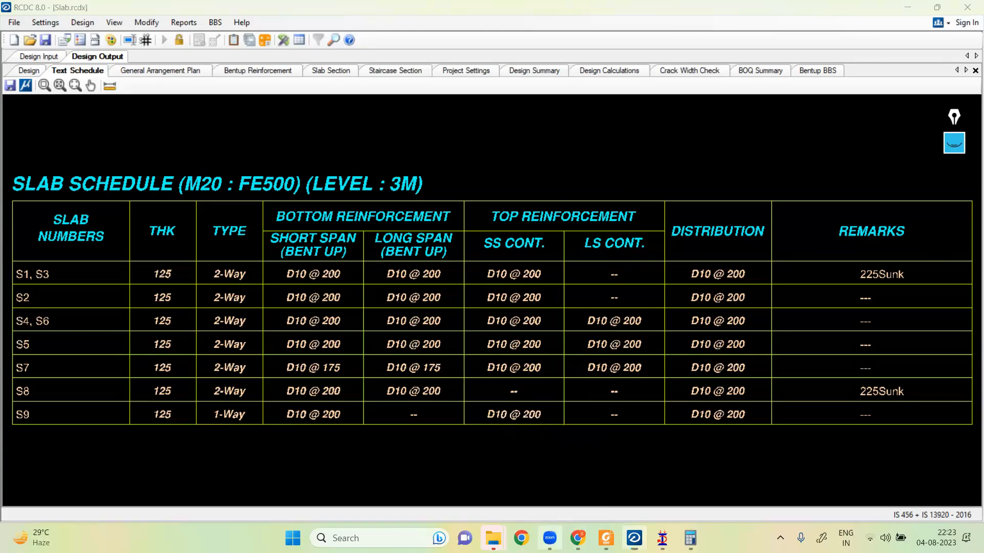
click(573, 463)
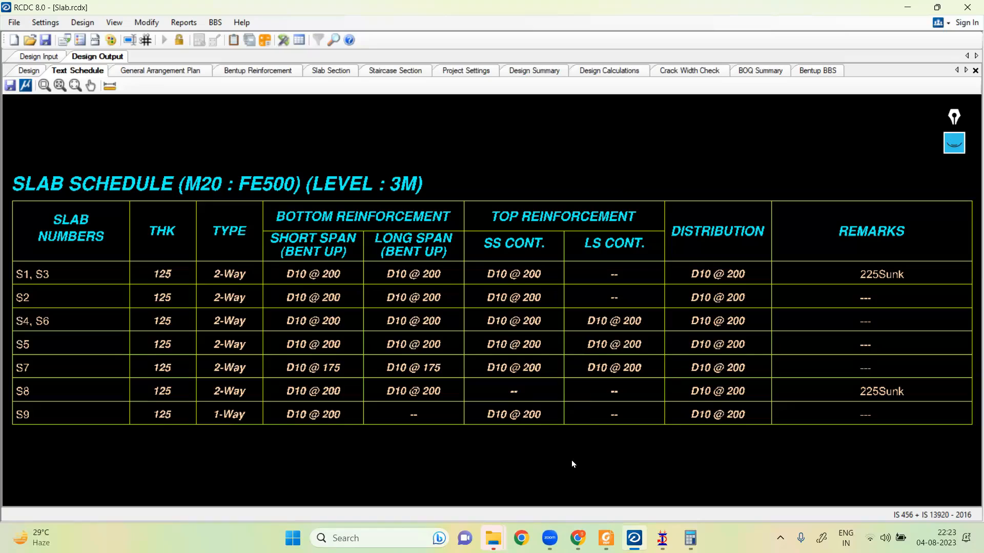
click(551, 538)
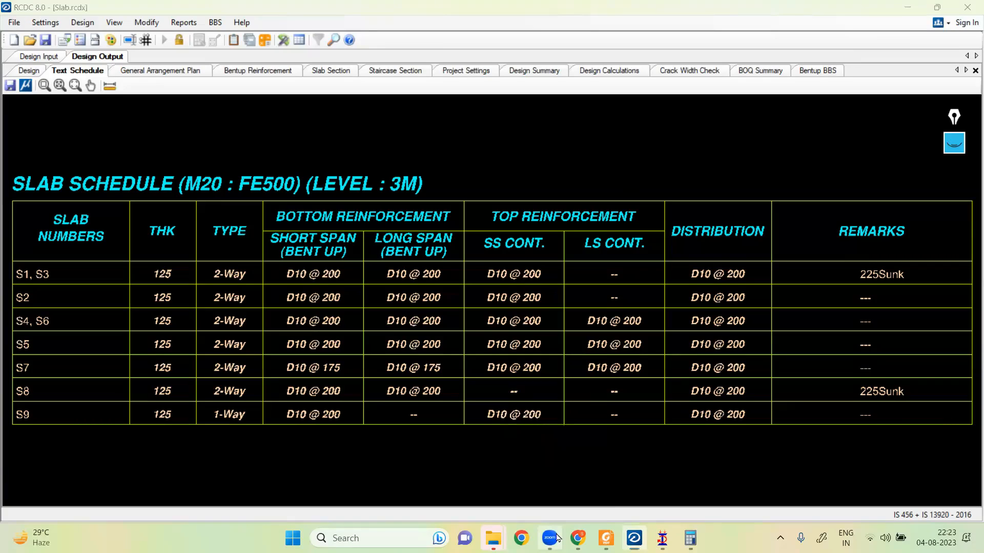
click(509, 496)
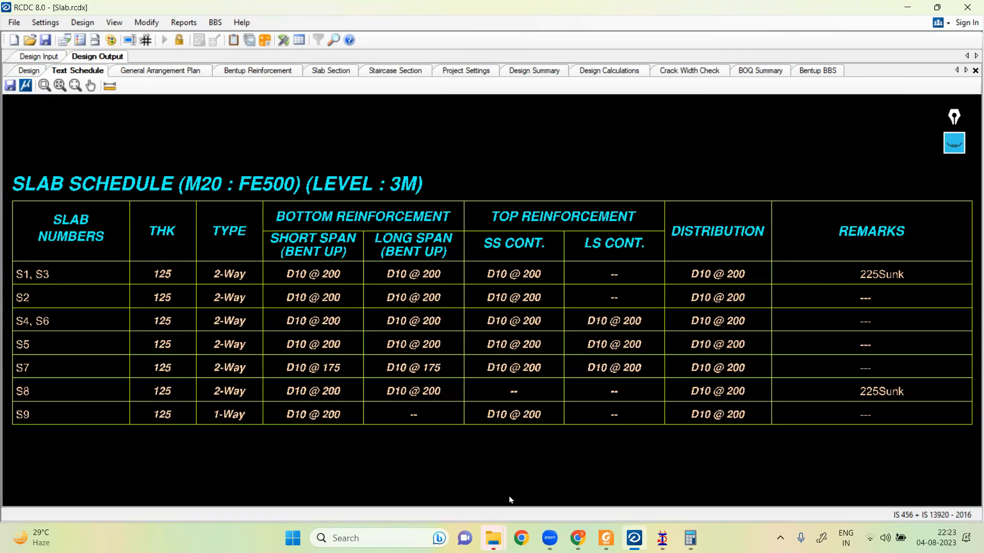
click(45, 23)
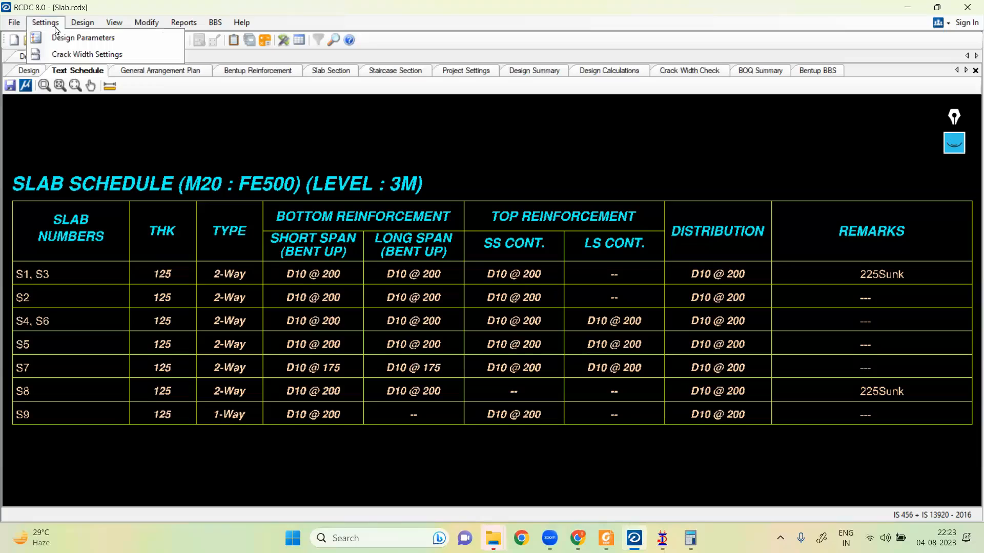
Display the general arrangement plan around sunk slabs S1 and S3.
mouse_move(143, 24)
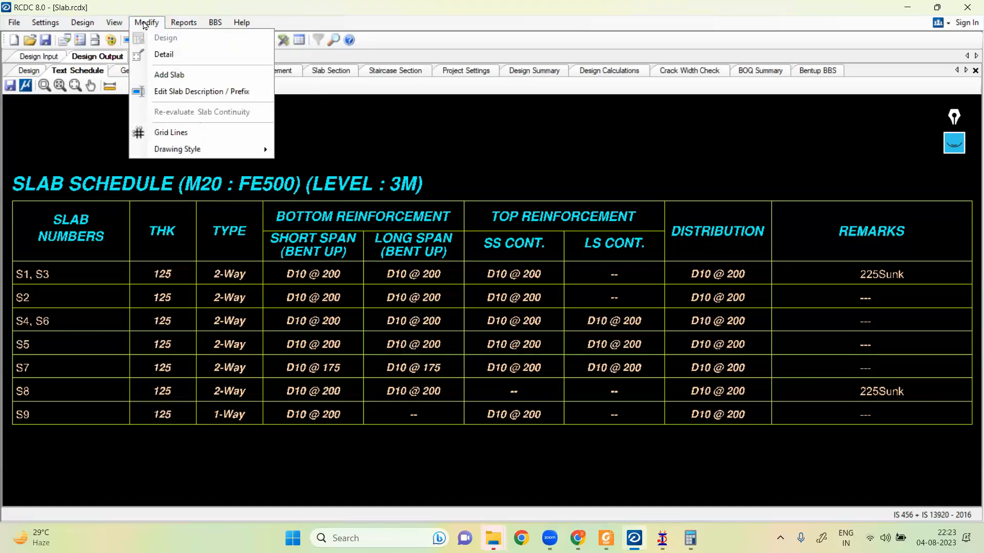
mouse_move(183, 22)
click(204, 90)
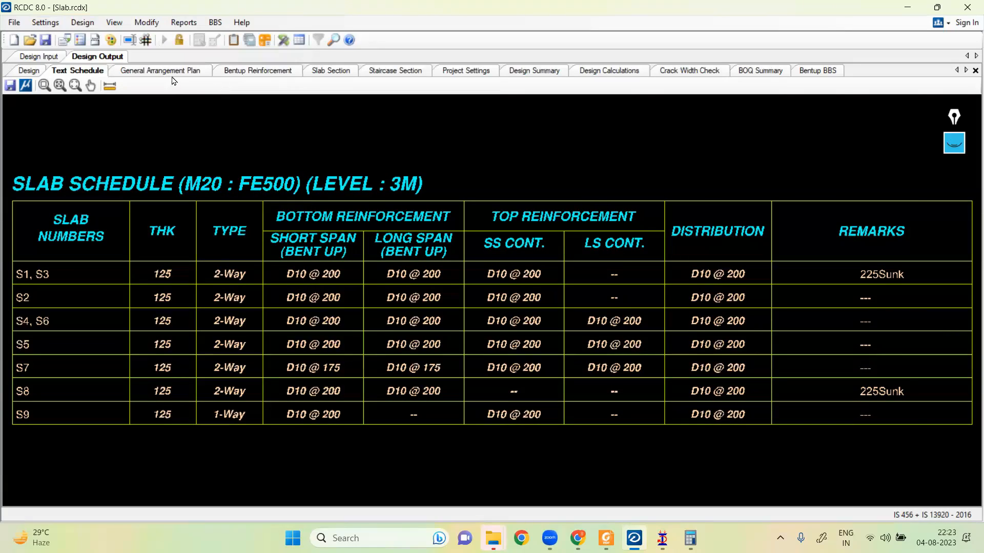
click(172, 73)
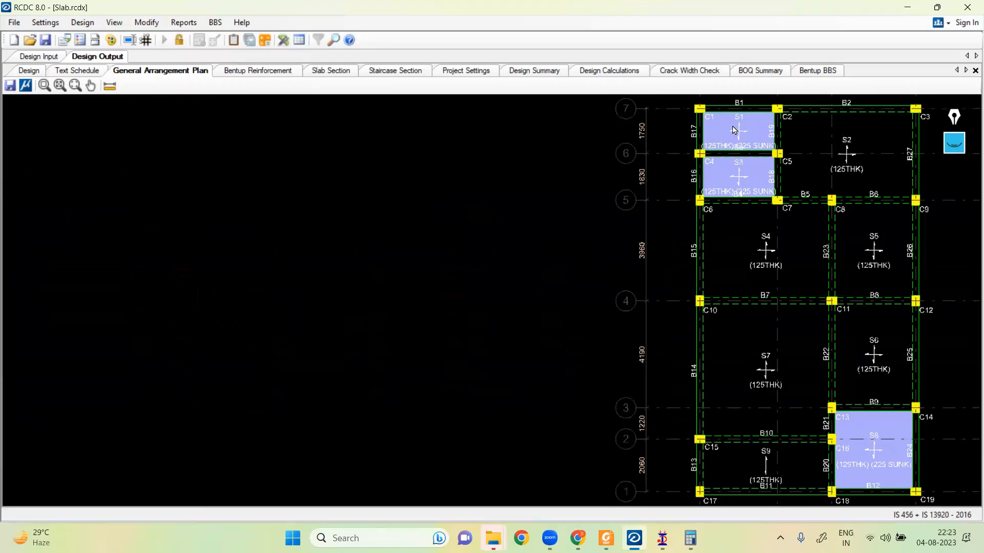
scroll(732, 130, up, 5)
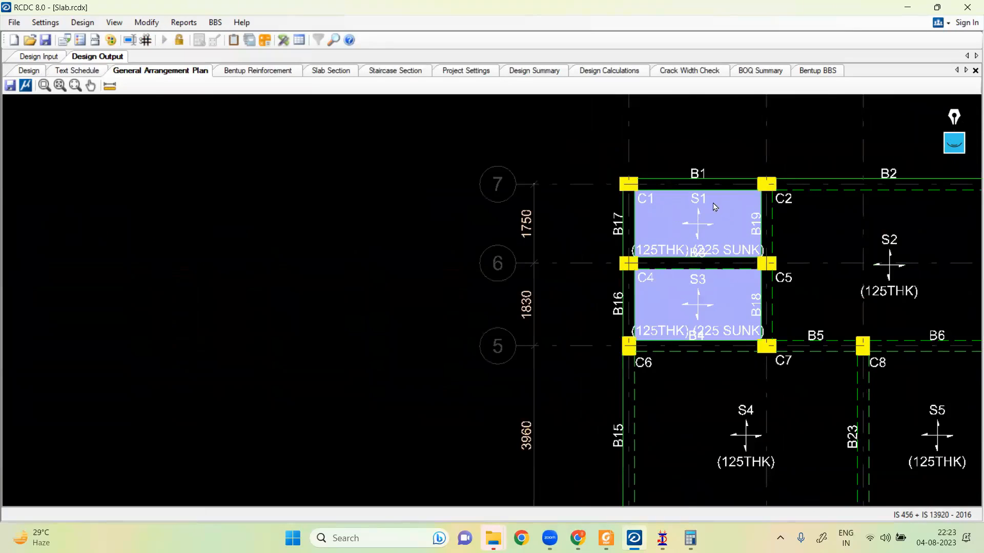
Start a slab section definition for one slab with section mark 1, choosing slab S1.
click(182, 23)
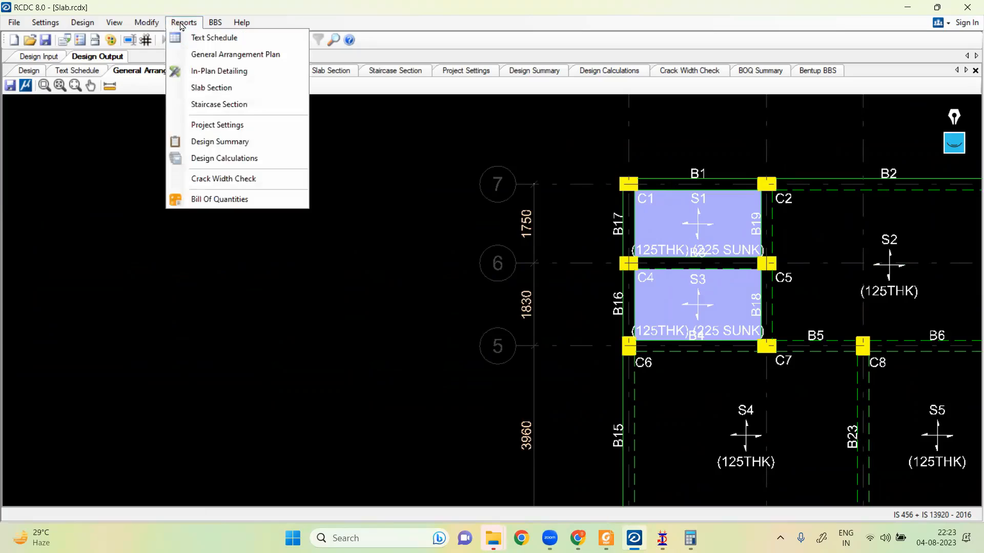
click(213, 87)
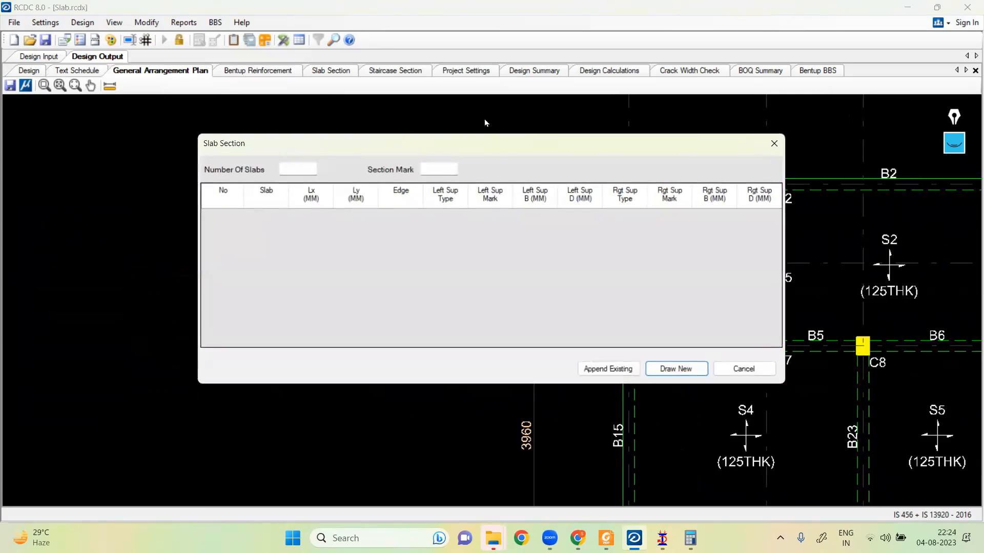
drag(488, 149, 291, 151)
click(107, 169)
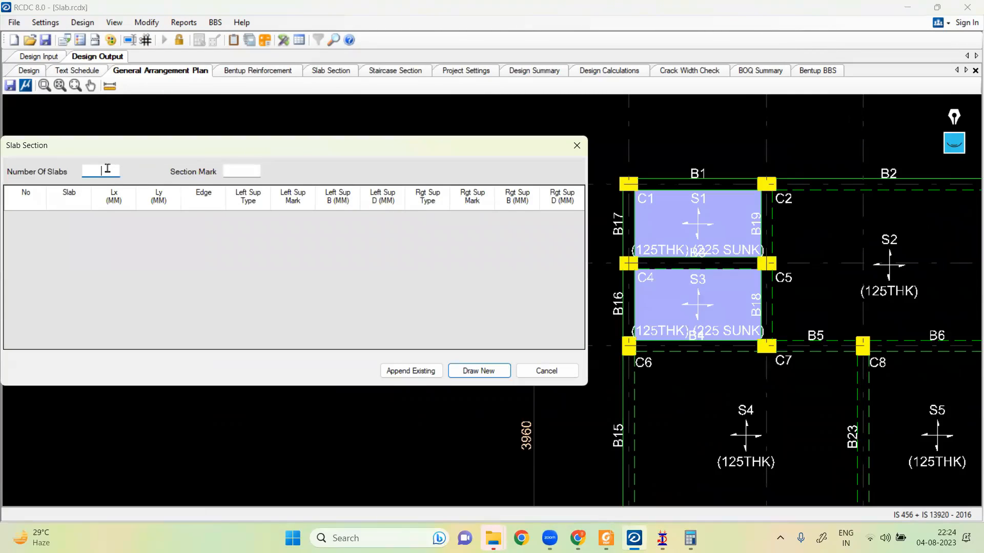
text(1)
click(228, 170)
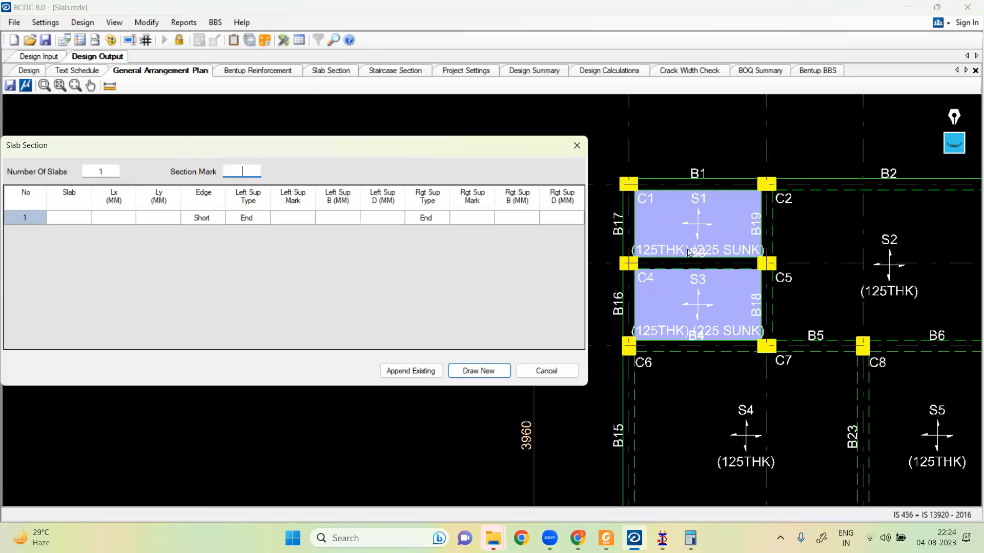
text(1)
click(77, 222)
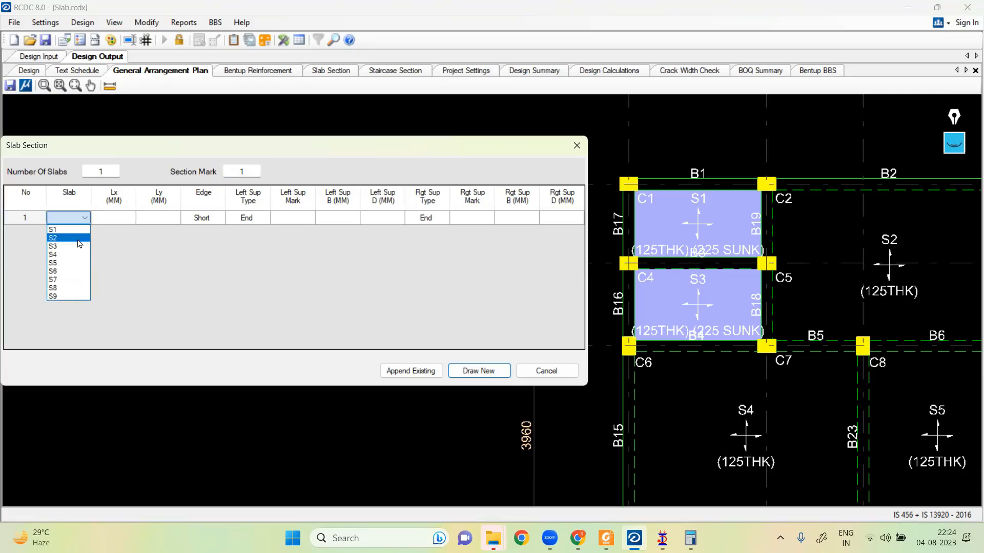
click(77, 230)
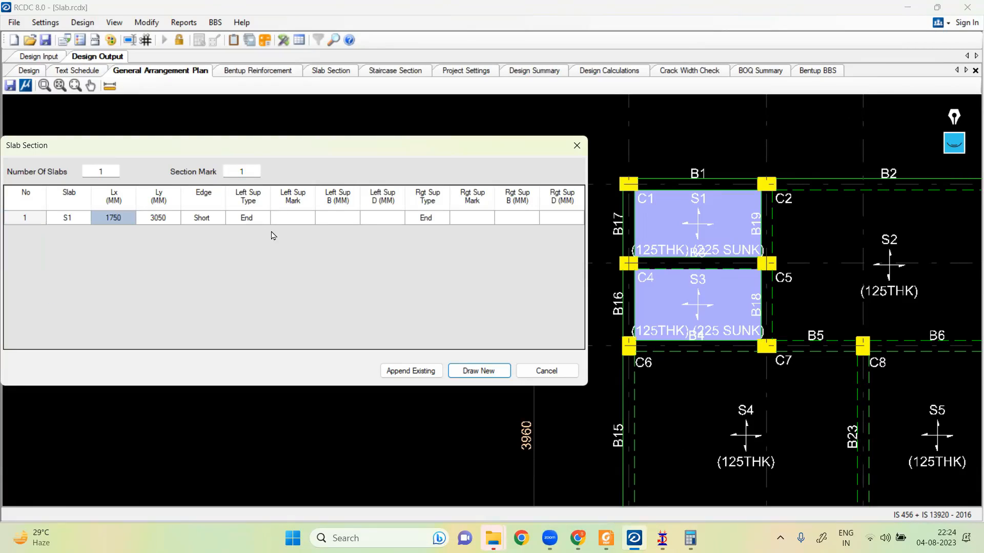
Define the left support of the S1 section as b17, 250 mm wide and 300 mm deep.
click(308, 219)
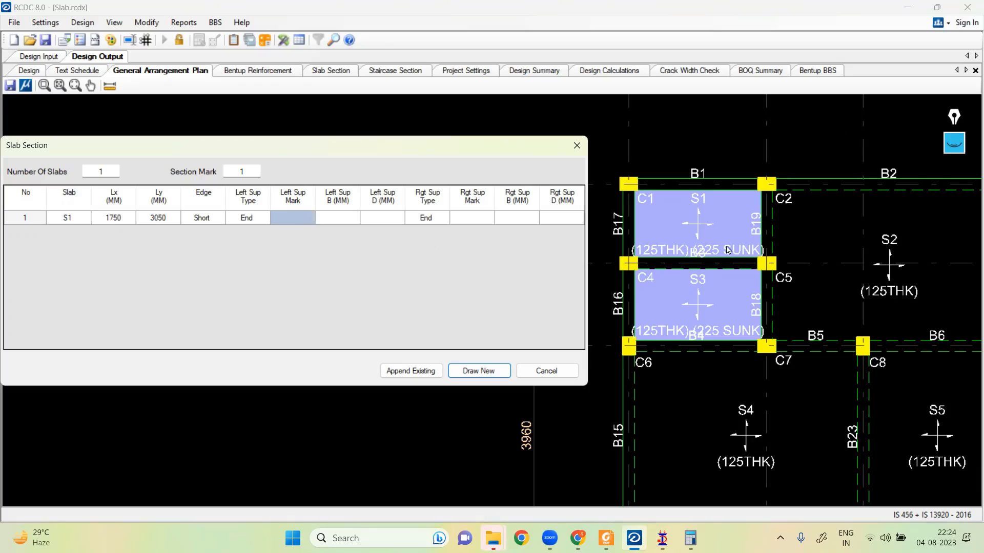
text(b17)
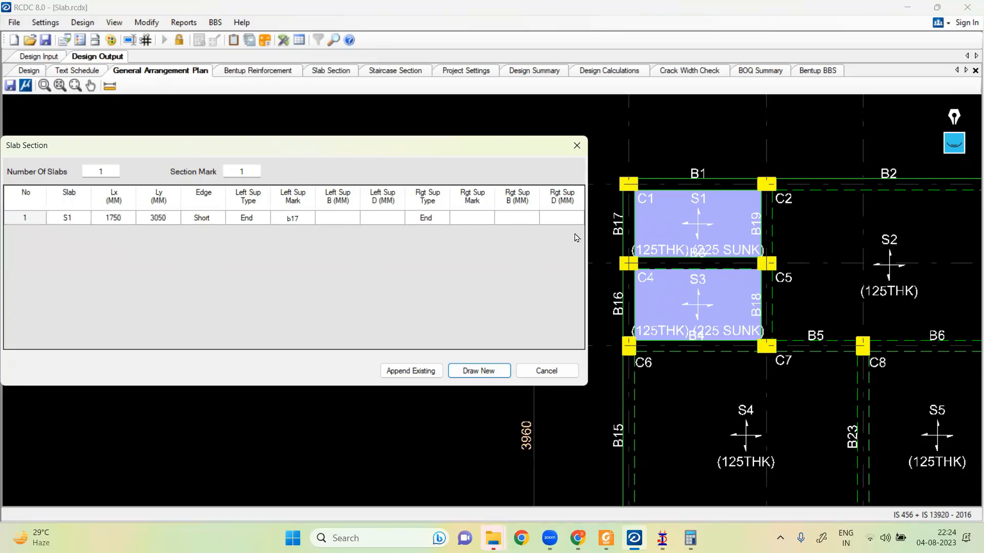
click(356, 220)
text(250)
click(393, 220)
text(300)
Define the right support as b19, 250 mm wide and 300 mm deep, and draw the section as a new one.
click(463, 221)
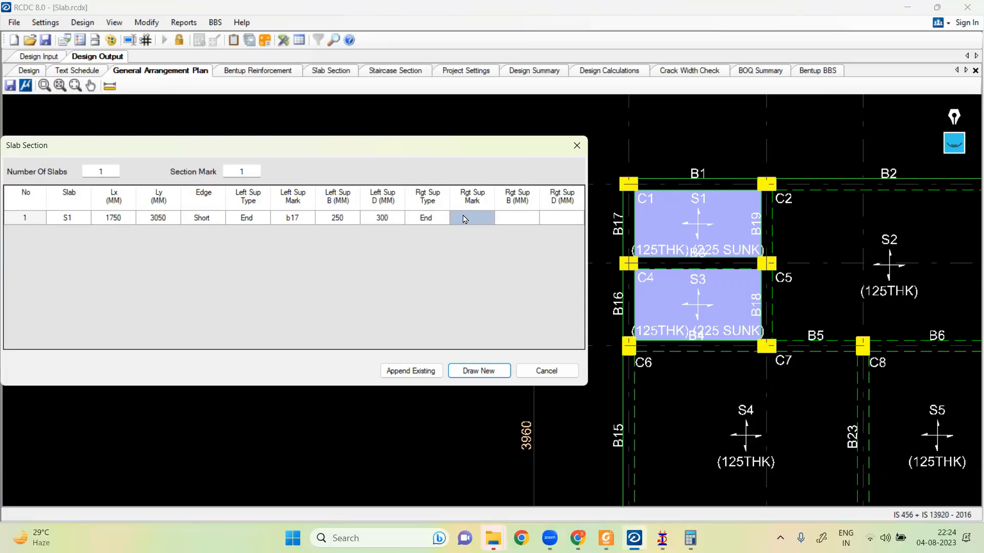
text(b19)
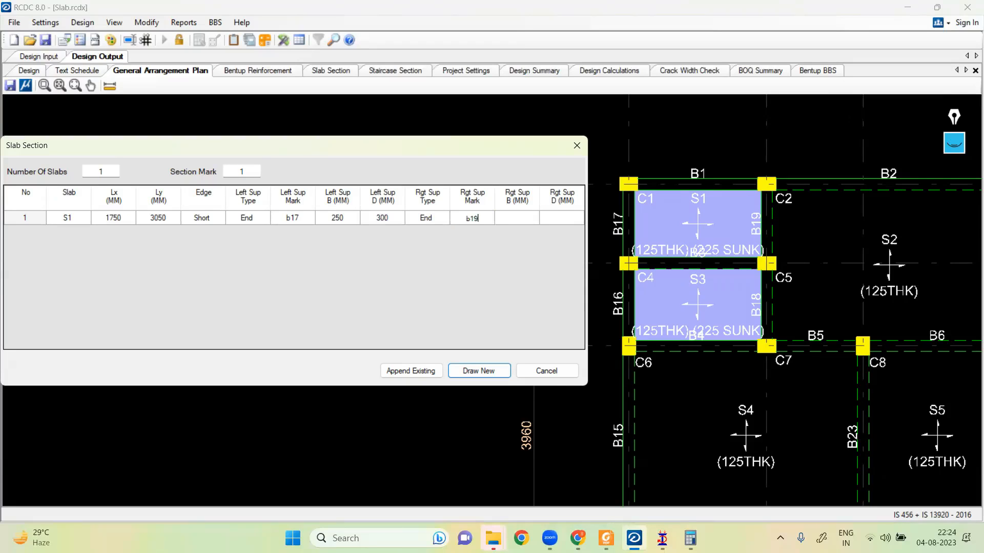
click(521, 222)
text(250)
click(581, 221)
text(300)
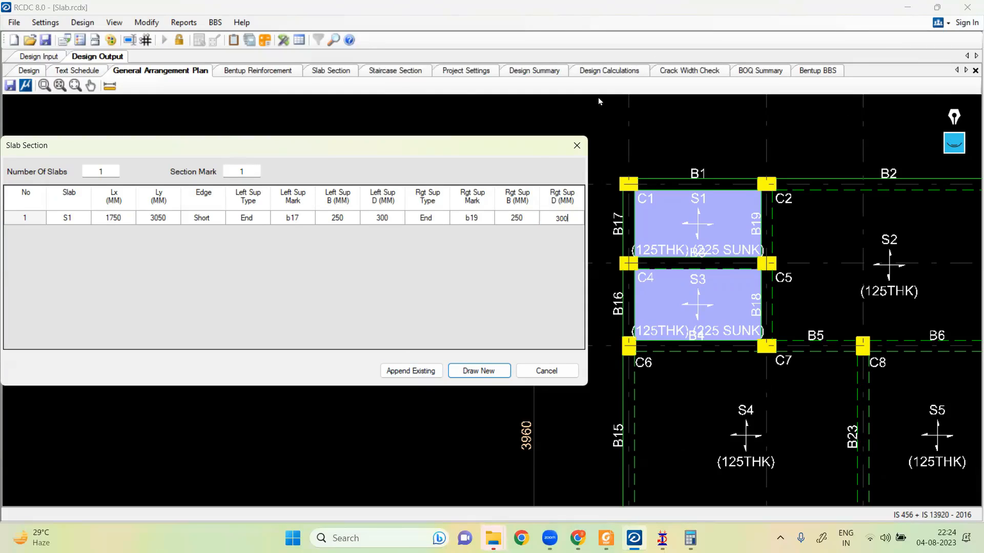
click(487, 373)
Examine the bent-up reinforcement, supports B17 and B19 and floor level in section 1-1 of slab S1.
scroll(475, 220, down, 3)
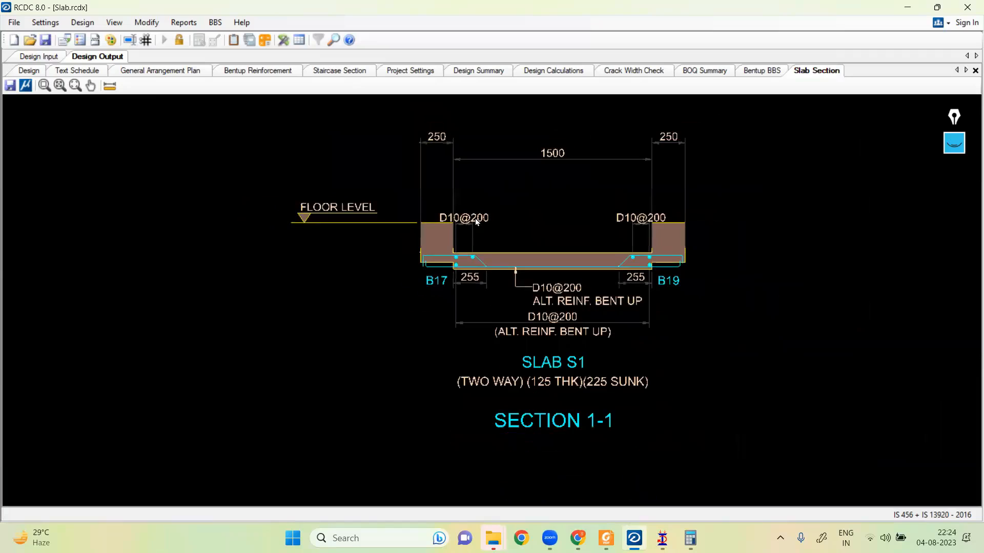
middle_drag(795, 305, 680, 332)
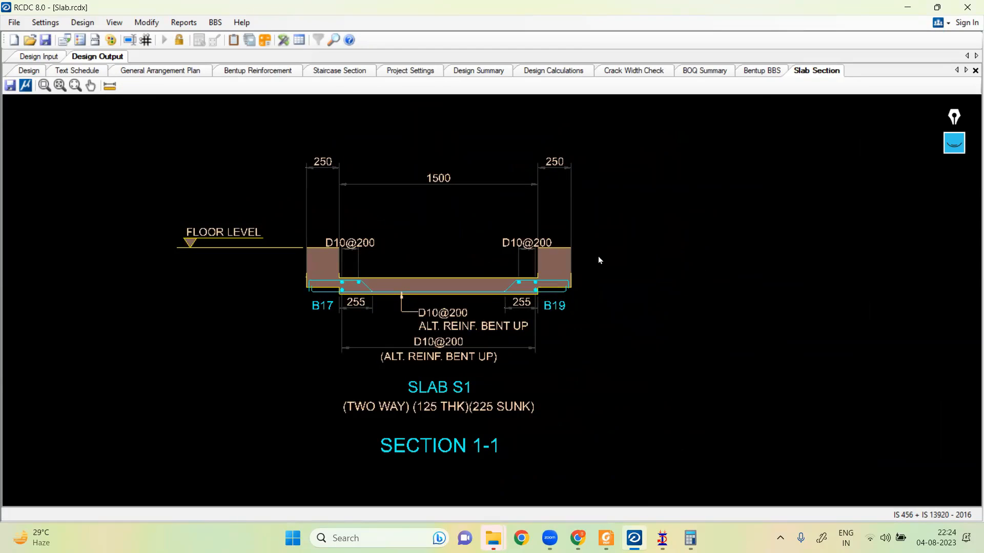
scroll(386, 285, up, 2)
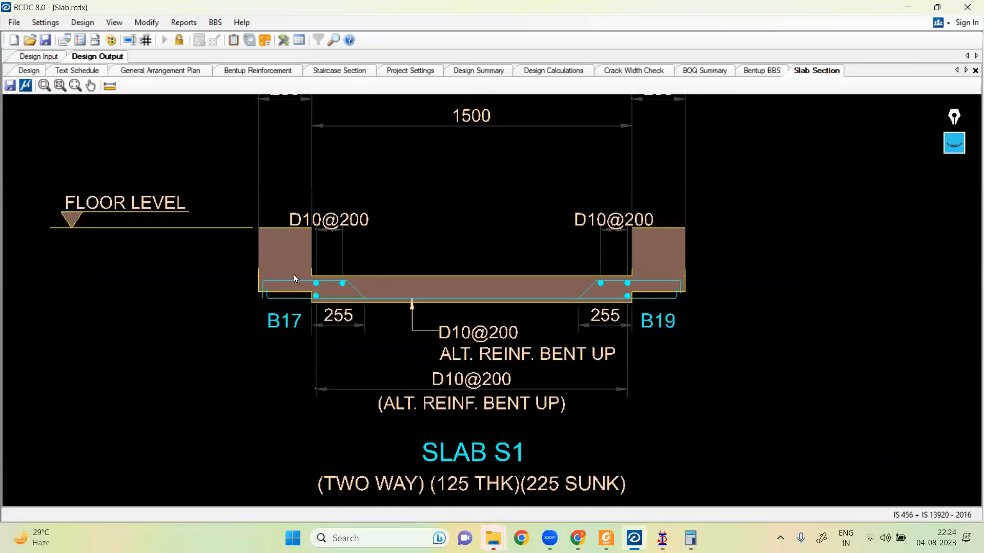
scroll(294, 279, up, 1)
scroll(373, 288, up, 2)
scroll(807, 321, up, 2)
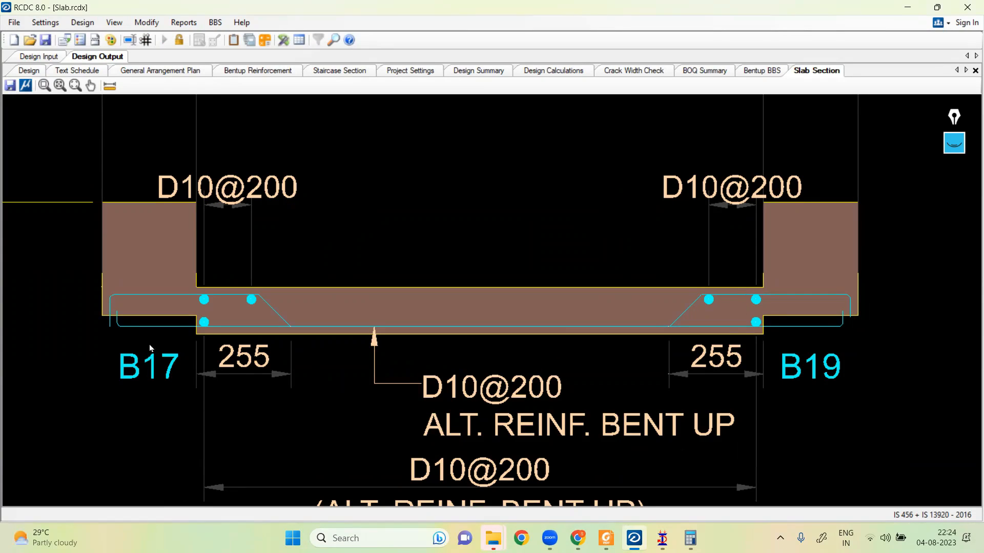
scroll(309, 379, down, 1)
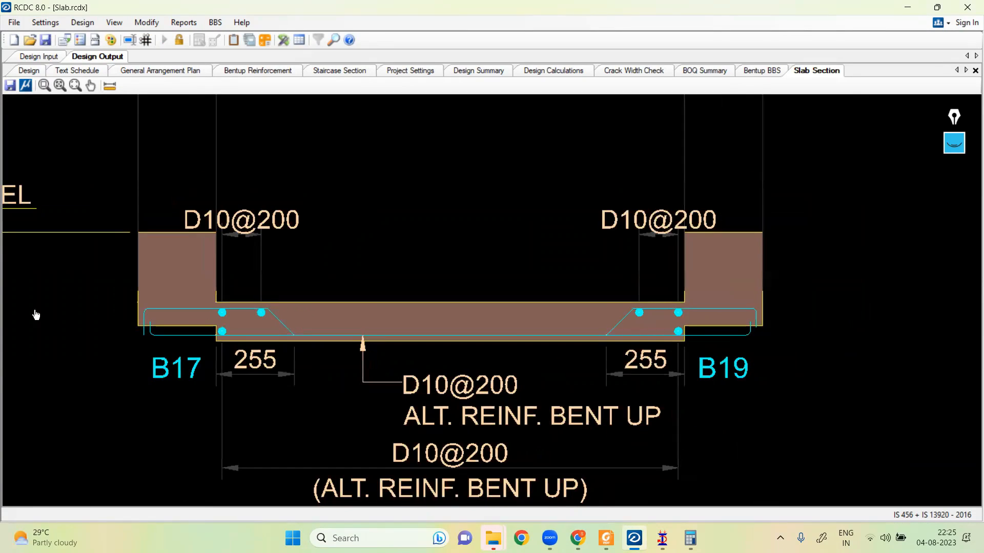
middle_drag(34, 314, 136, 326)
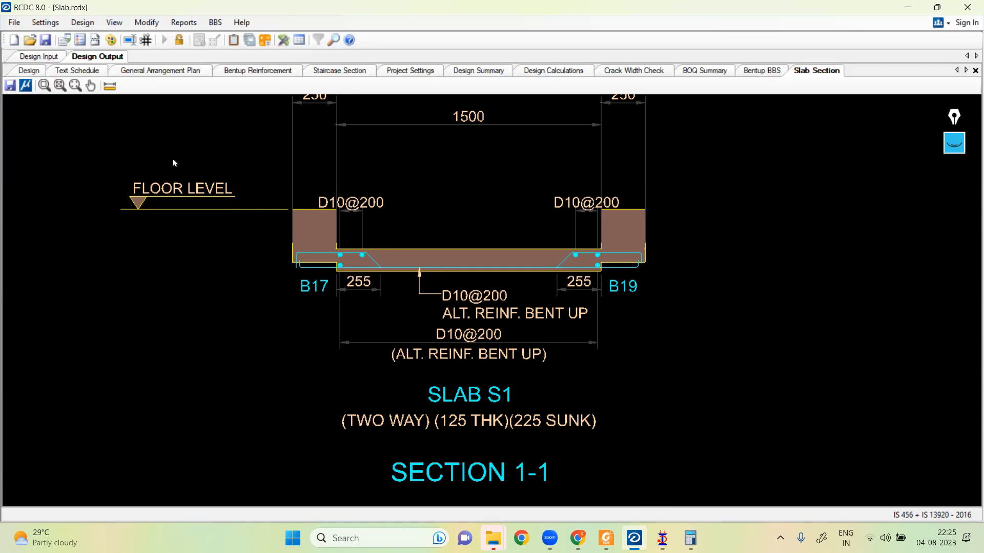
Return to the slab design input data and check the top-of-slab level of slab S1.
click(82, 23)
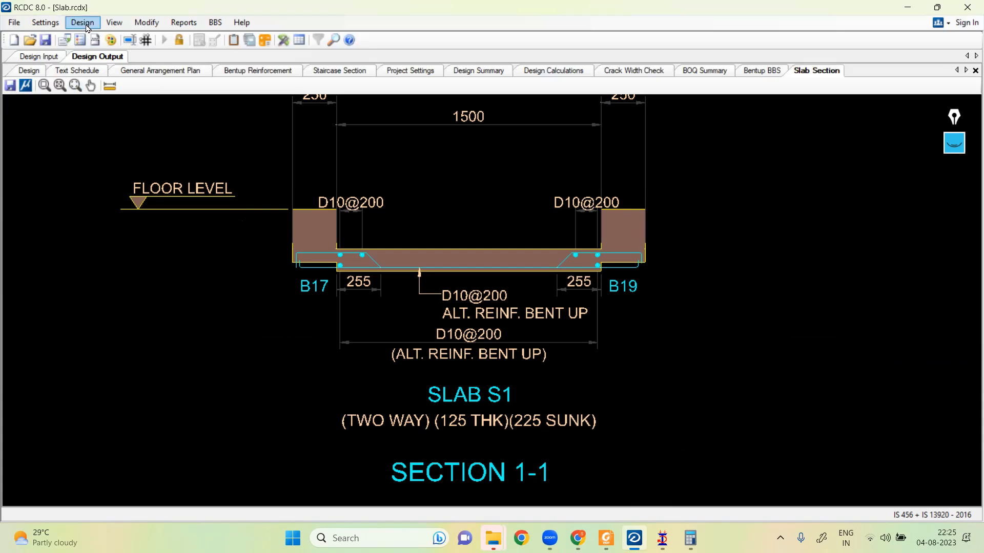
mouse_move(53, 28)
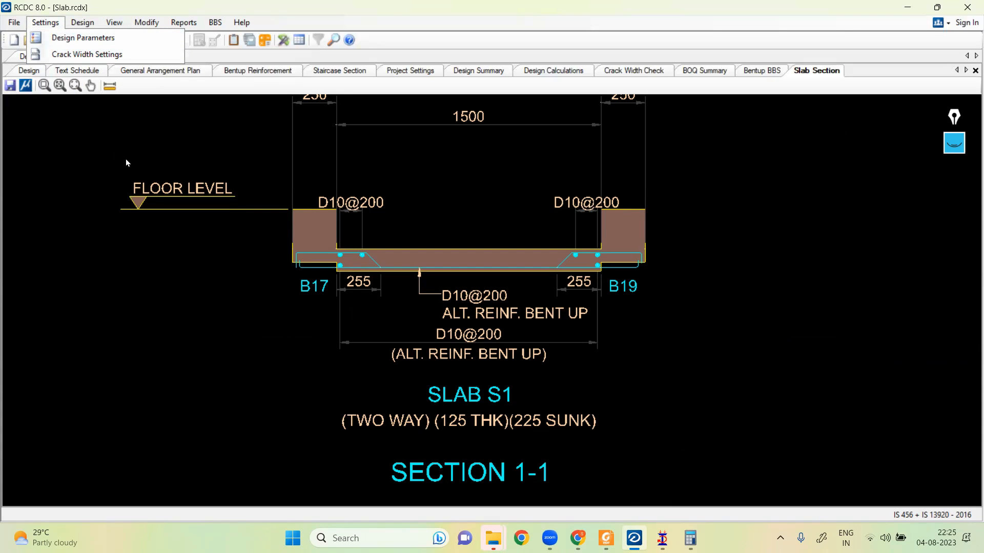
click(29, 72)
click(49, 59)
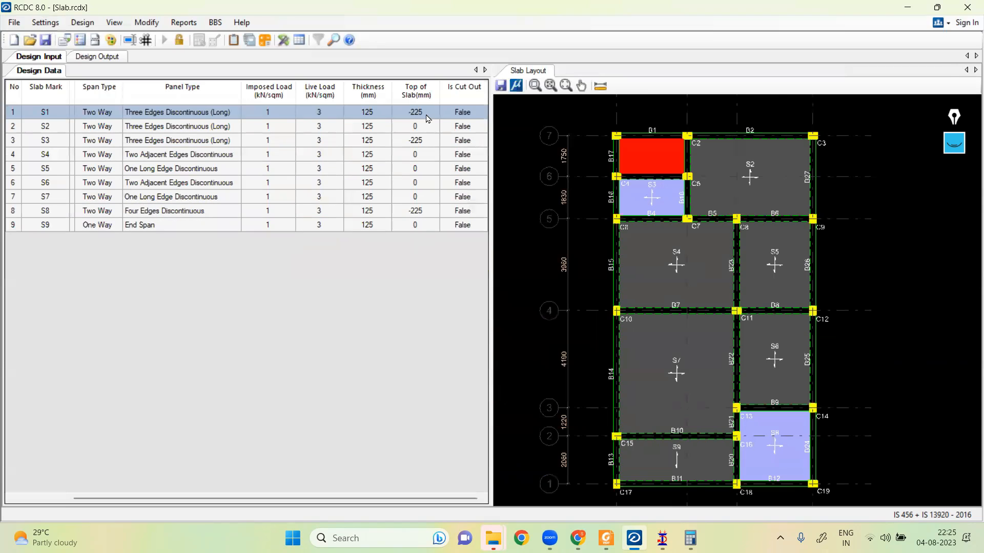
click(426, 119)
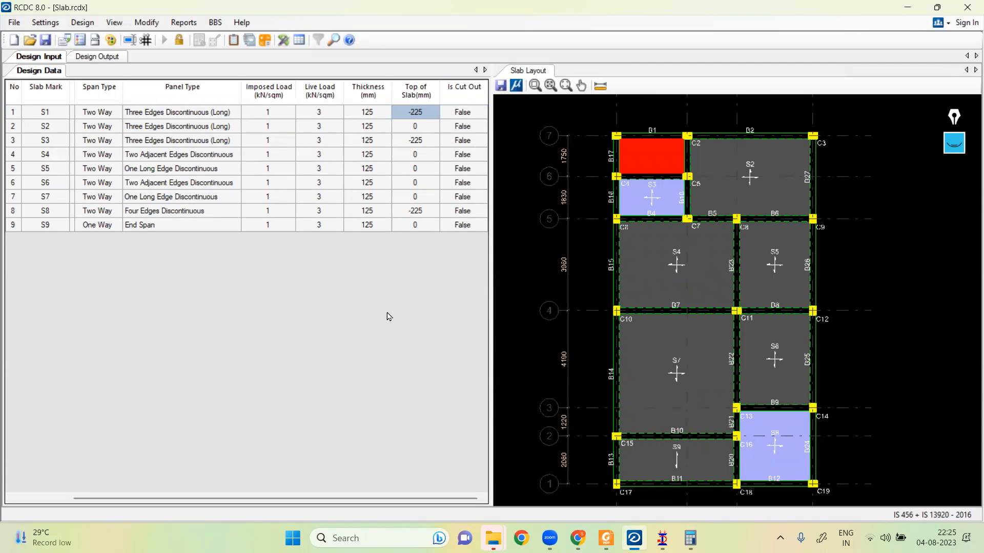